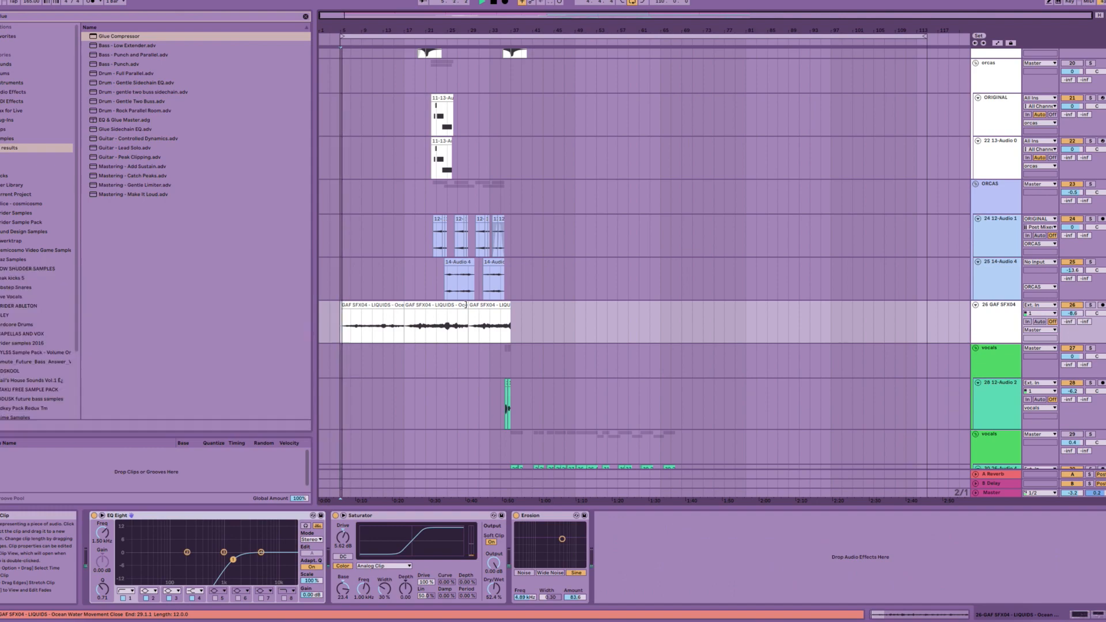
Step: Play the full arrangement and examine its tracks, from the synths and drums to the orcas, ocean SFX and vocals
key(space)
scroll(461, 296, up, 15)
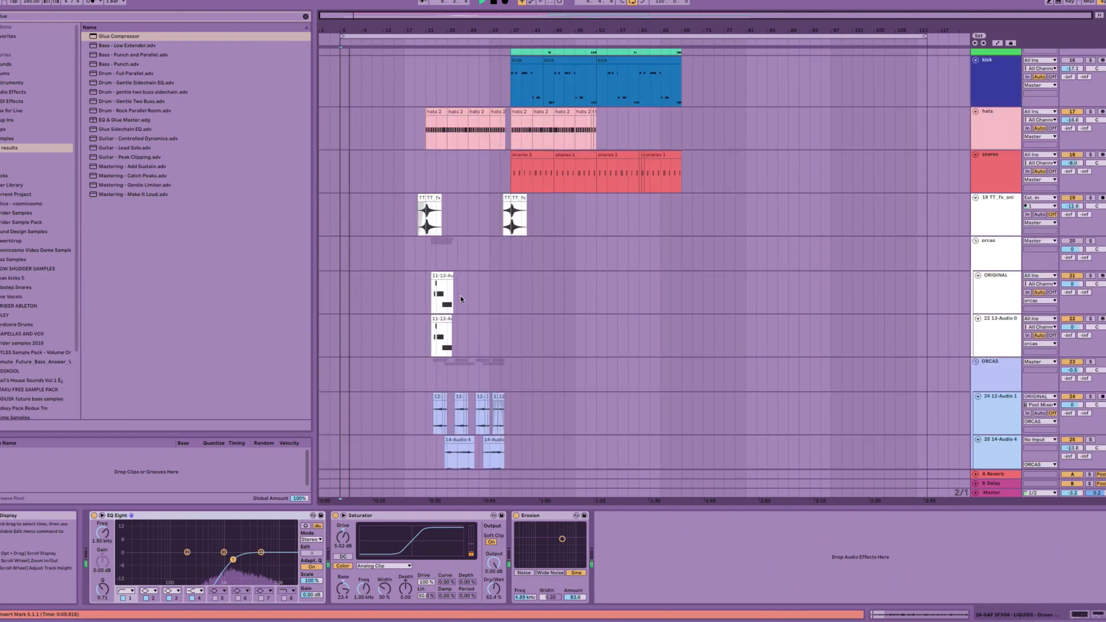
scroll(464, 329, up, 1)
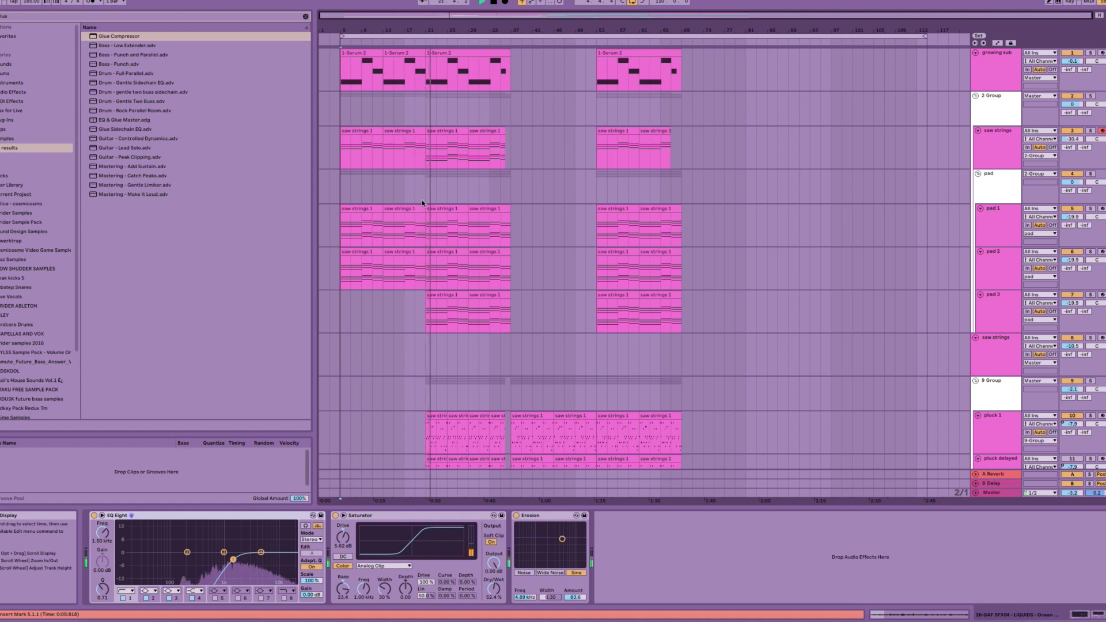
scroll(418, 212, down, 10)
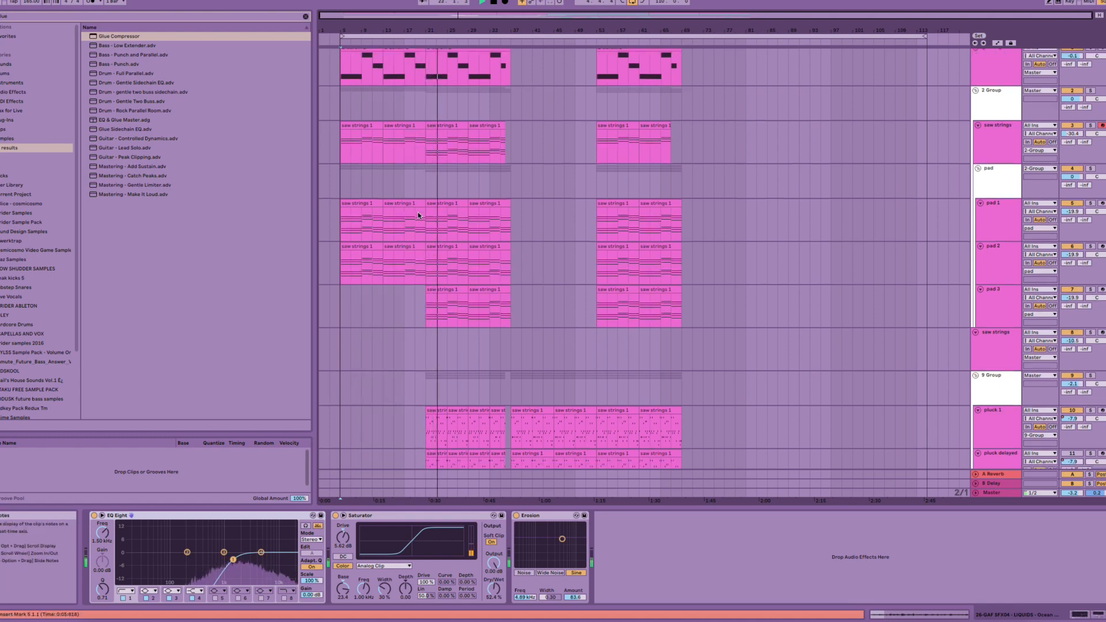
scroll(427, 238, down, 8)
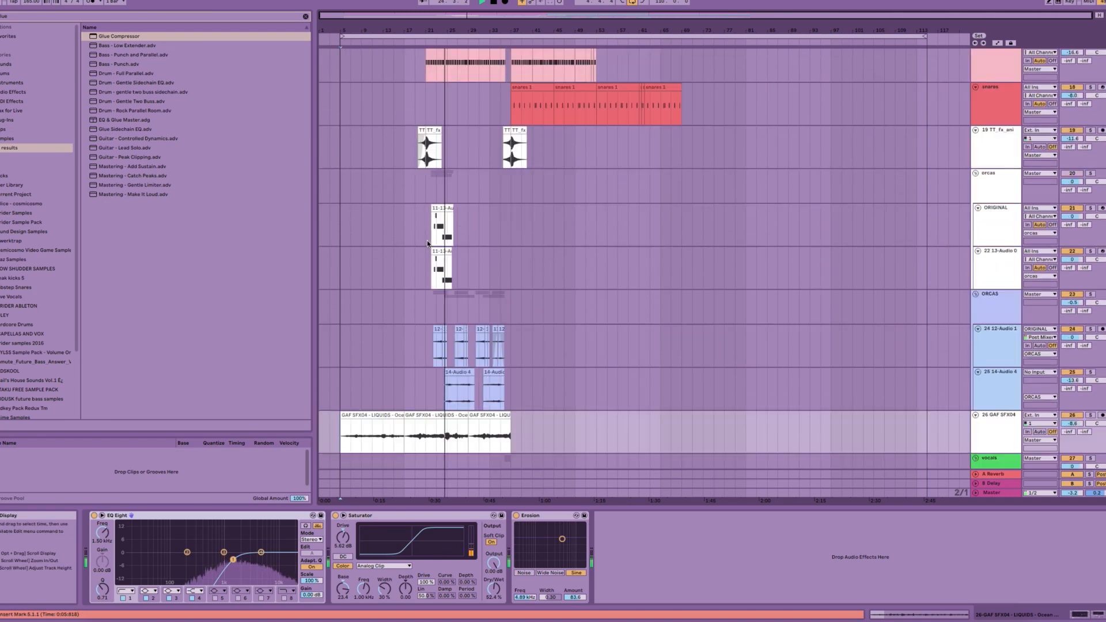
scroll(428, 242, down, 1)
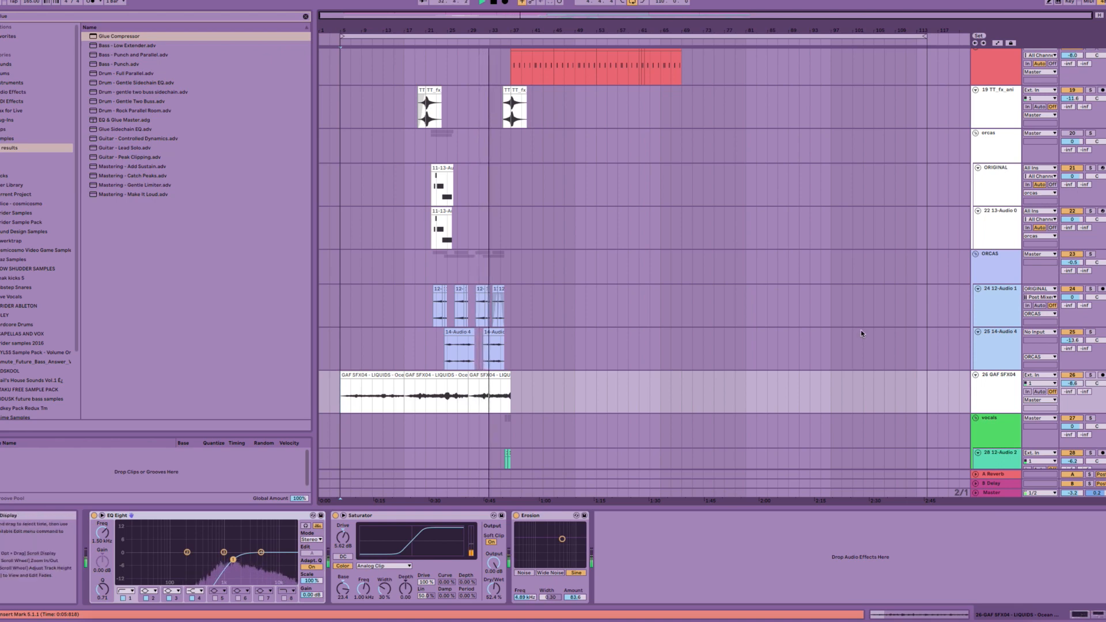
scroll(860, 333, up, 3)
scroll(858, 334, up, 10)
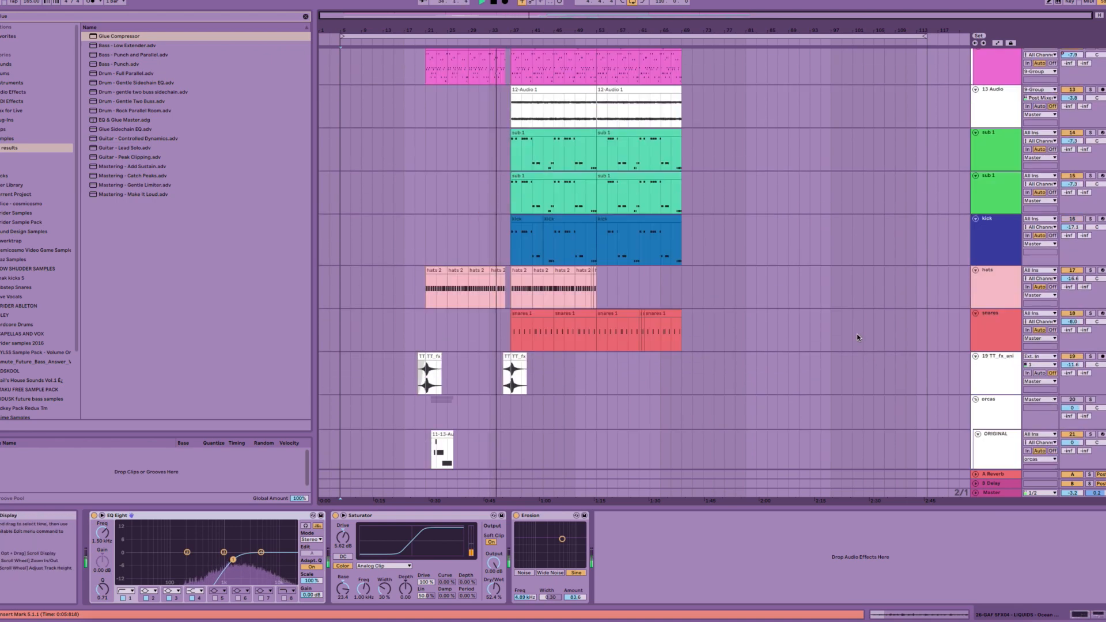
scroll(850, 334, up, 3)
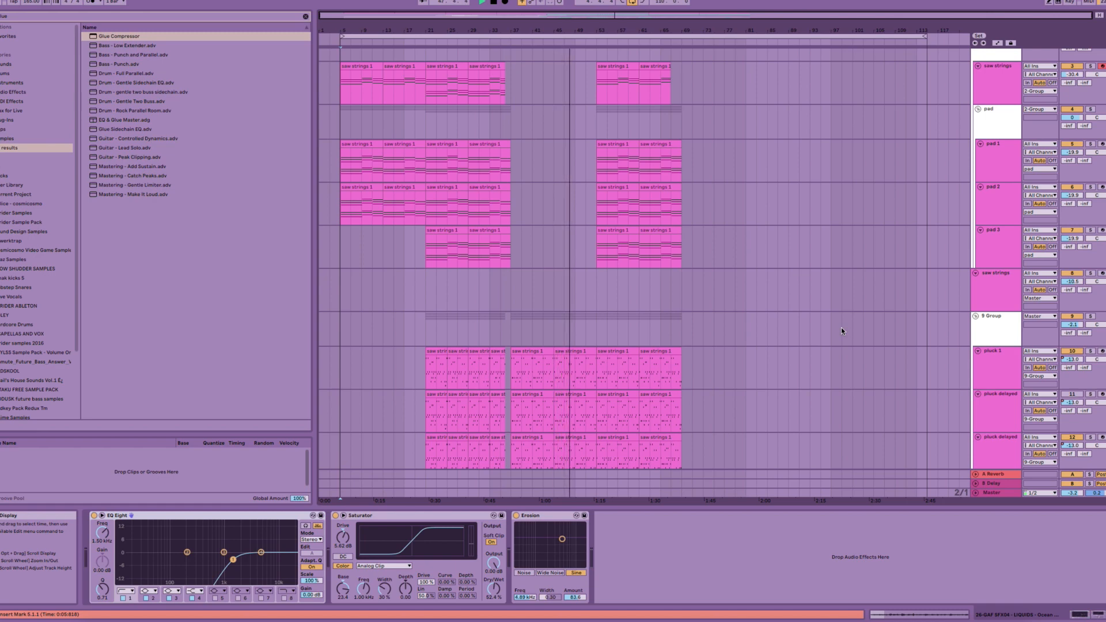
scroll(849, 303, up, 3)
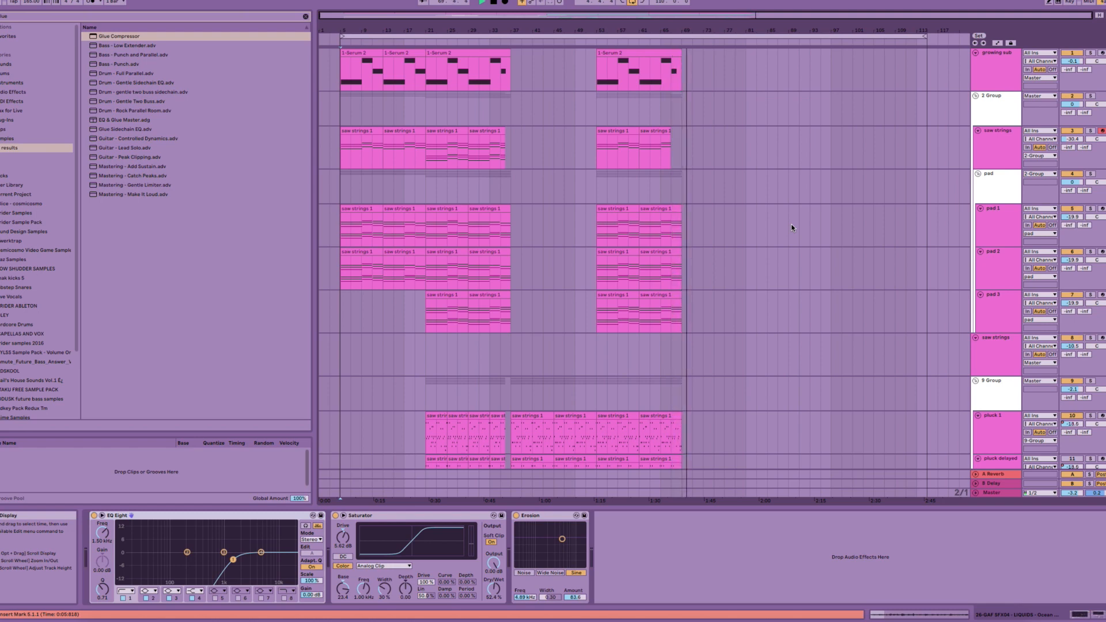
Step: Open Serum on the growing sub track and examine its sine oscillator, envelope attack and effects page
click(342, 72)
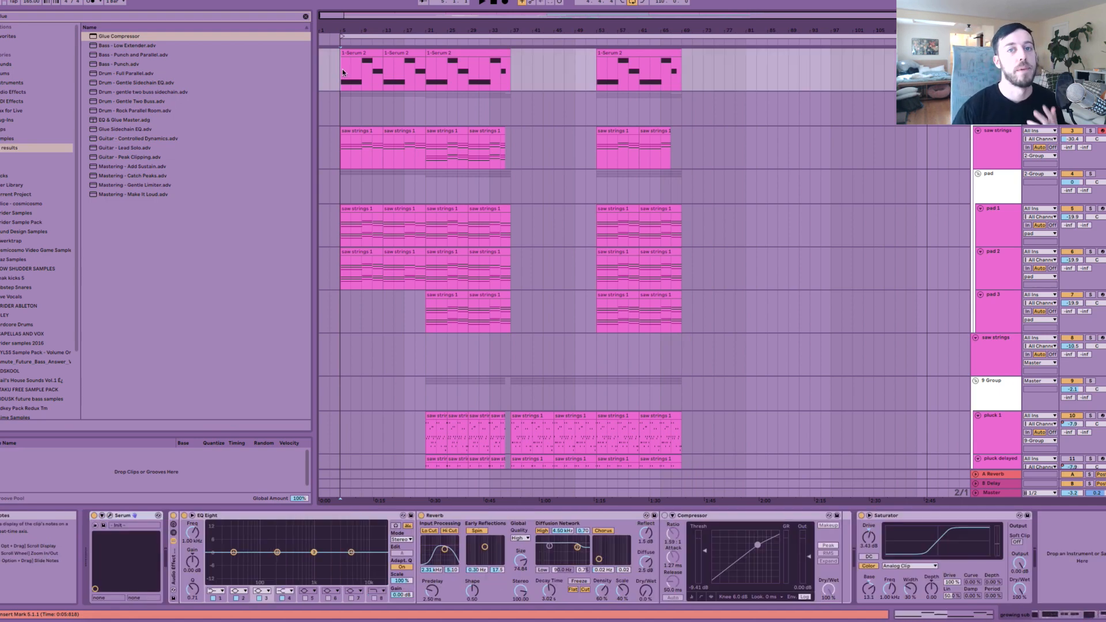
click(351, 53)
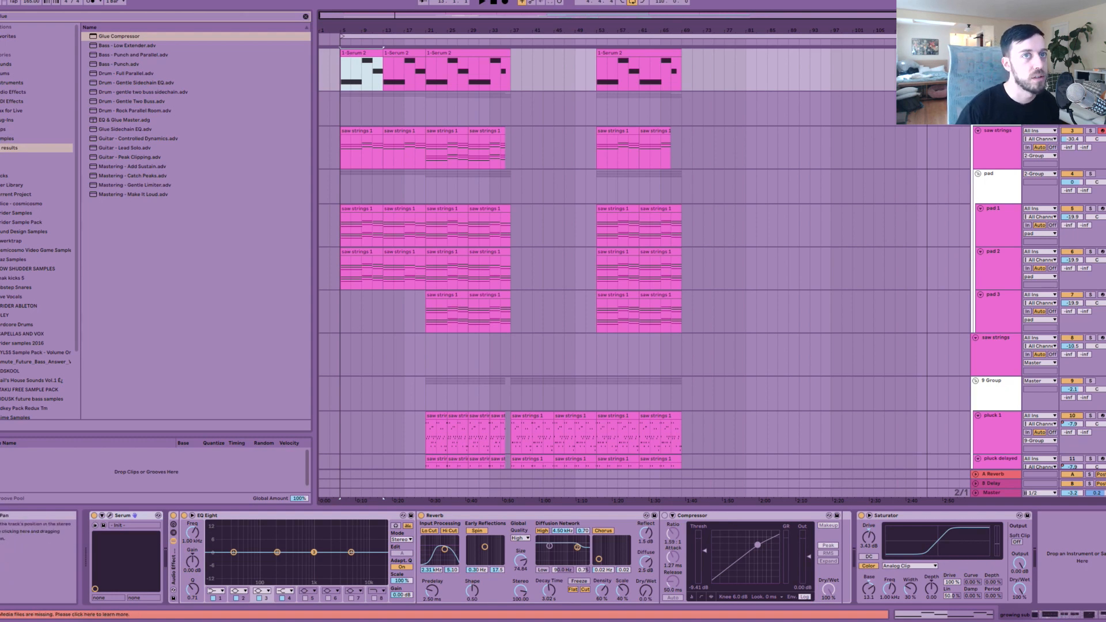
click(351, 52)
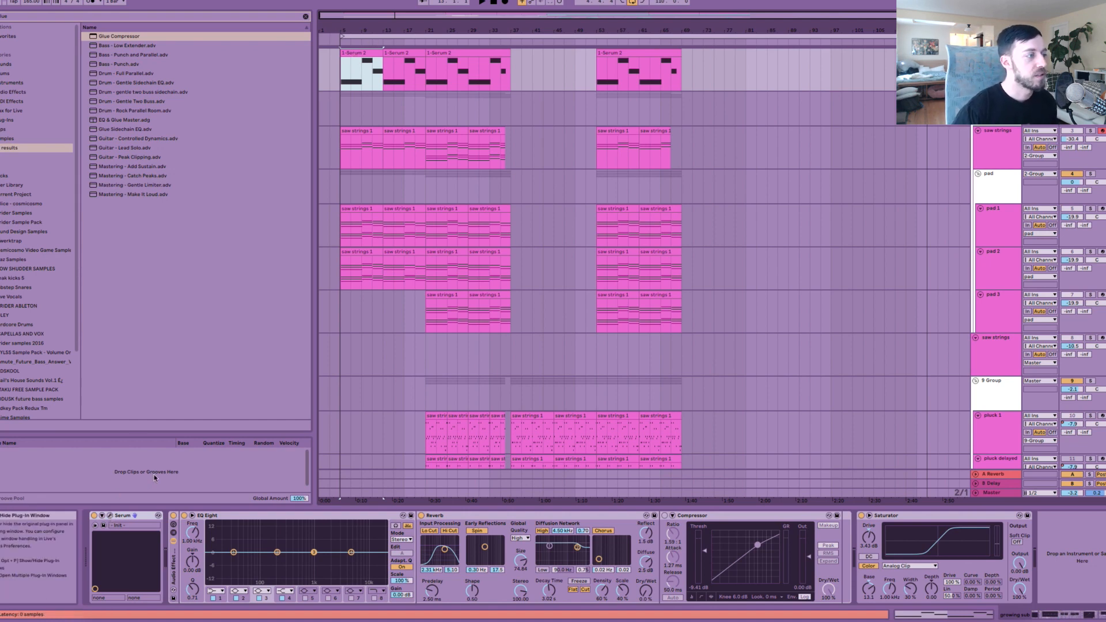
key(super+alt+p)
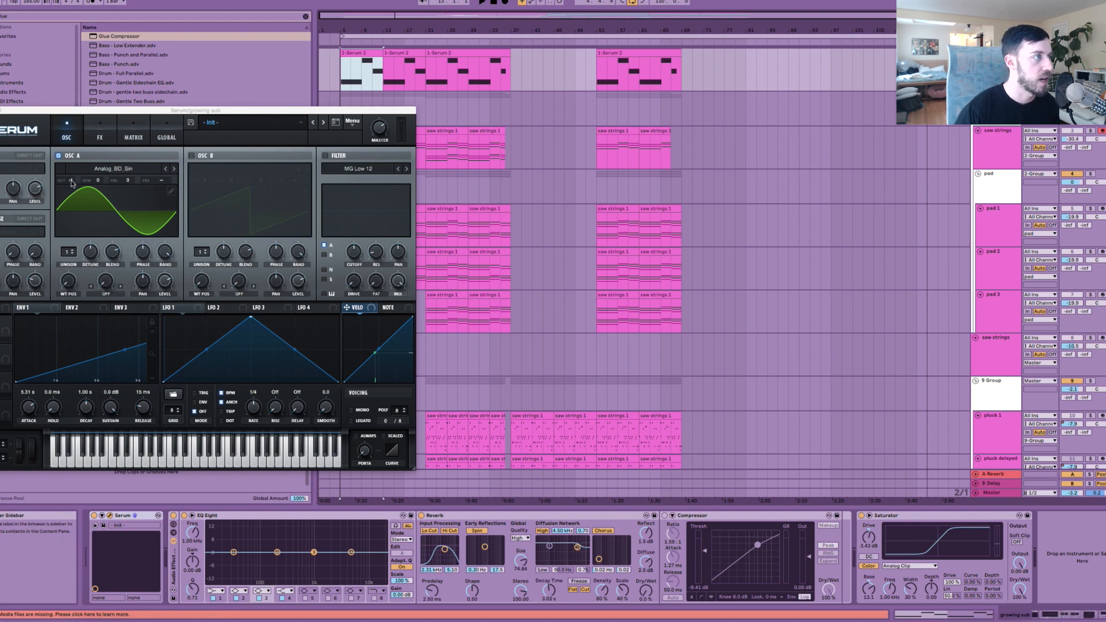
drag(70, 182, 76, 184)
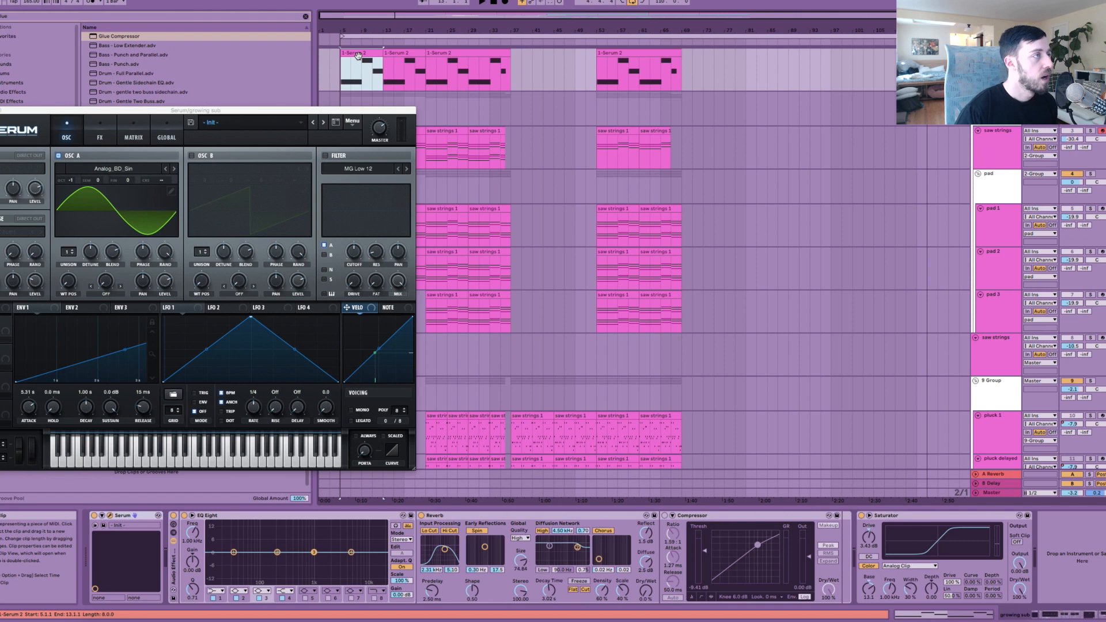
click(26, 411)
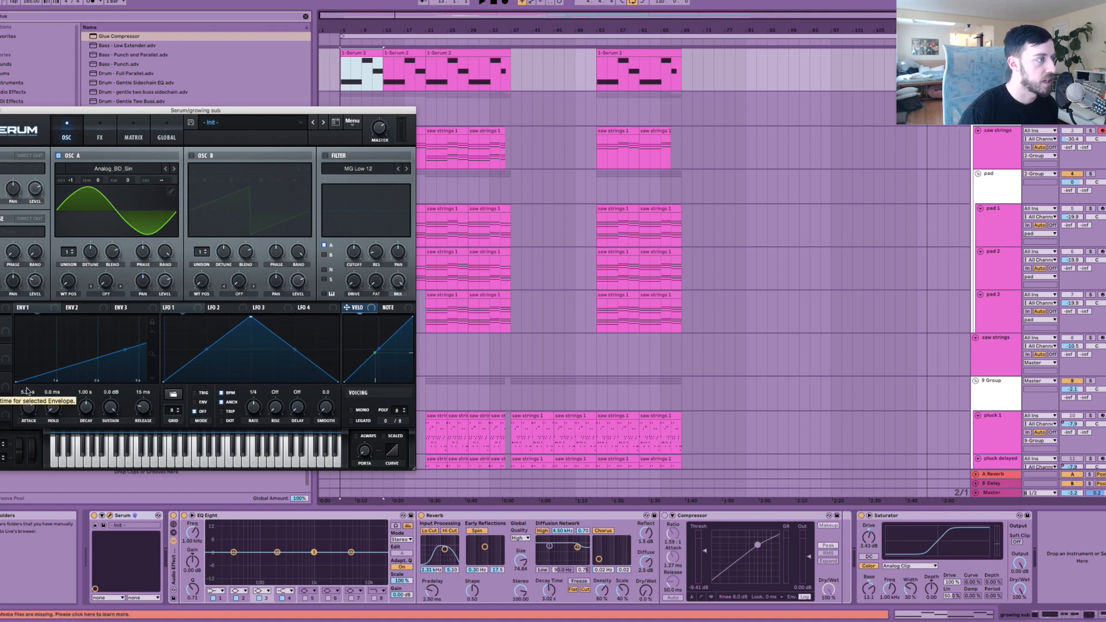
click(97, 137)
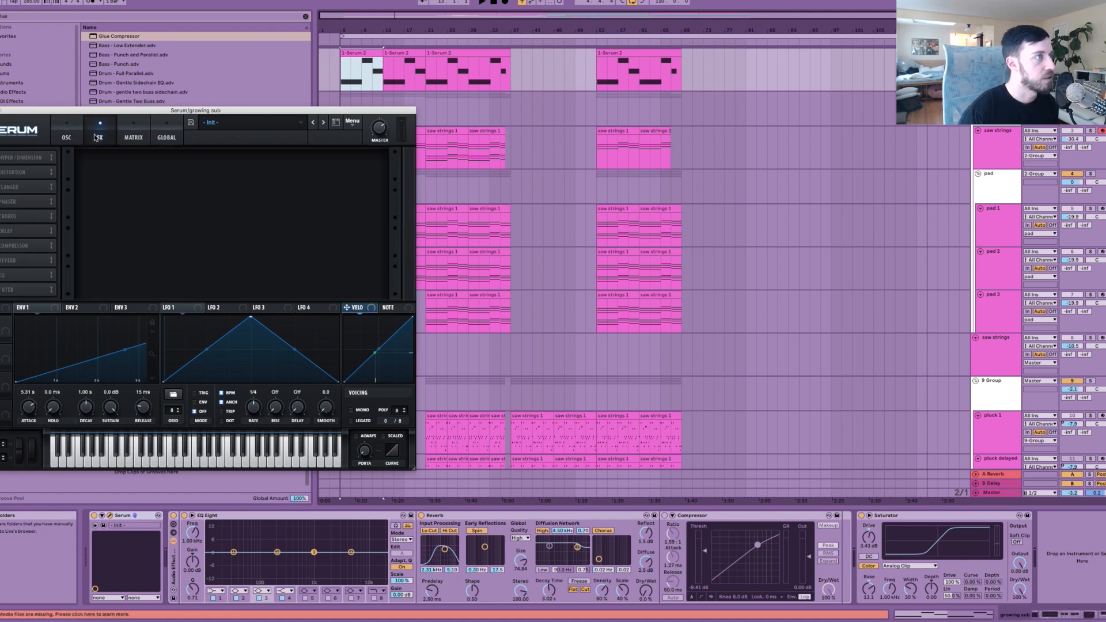
click(75, 134)
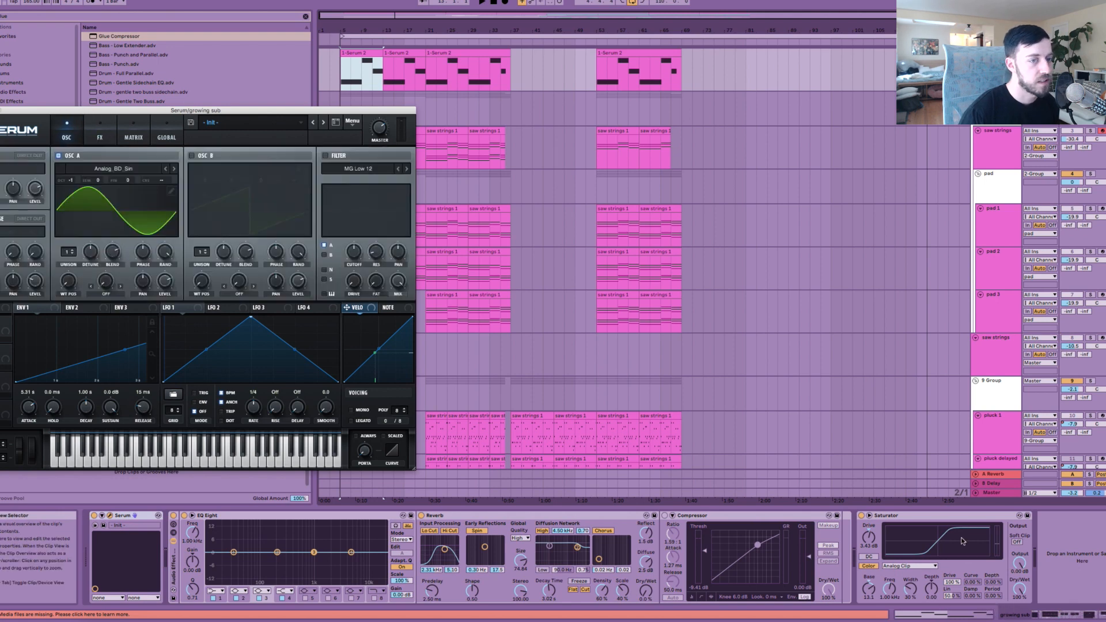
Step: Delete the audio effect rack between Serum and Saturator on the growing sub track
click(920, 518)
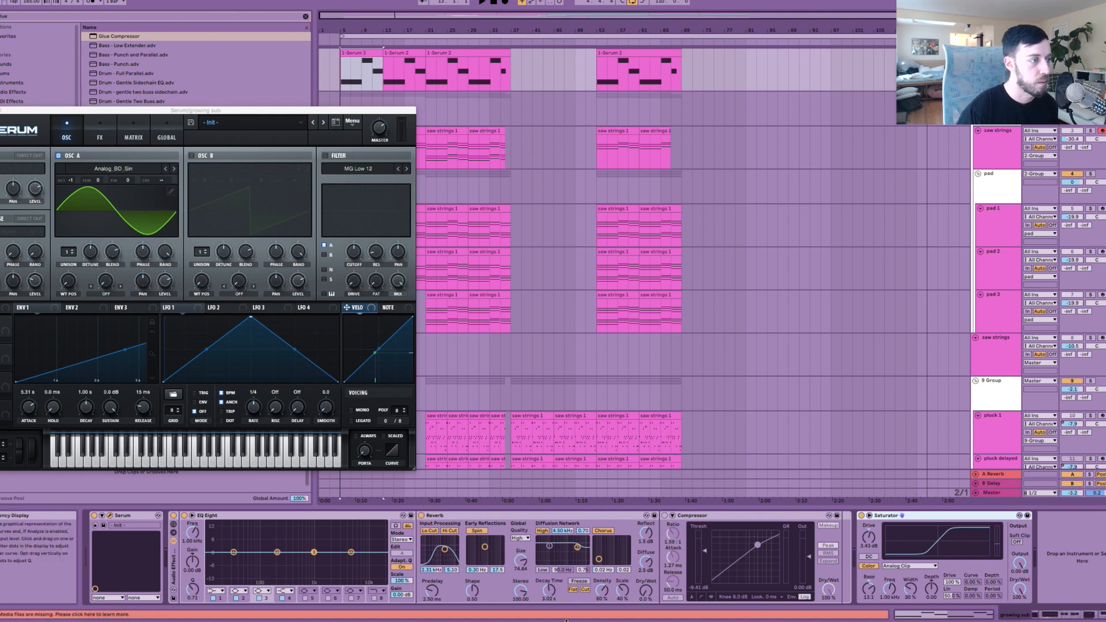
click(176, 572)
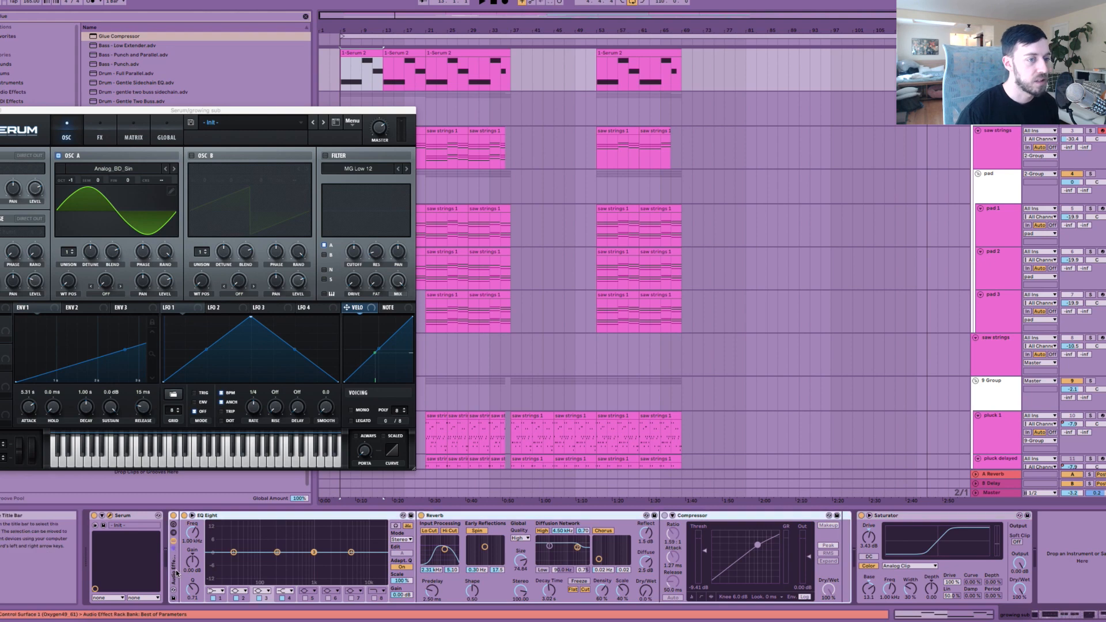
key(Delete)
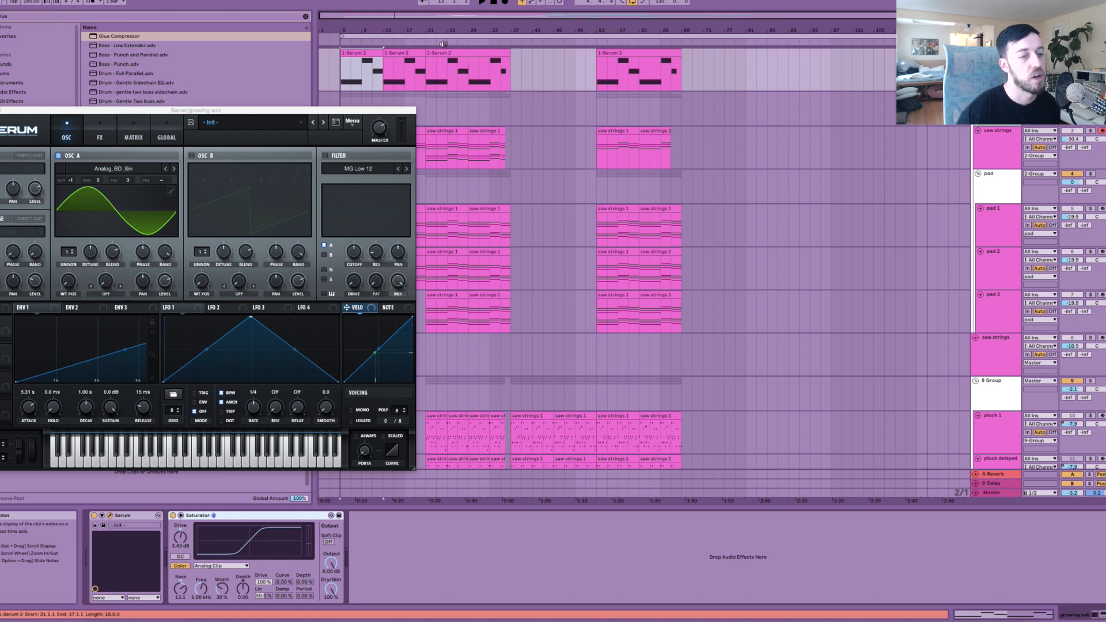
click(376, 51)
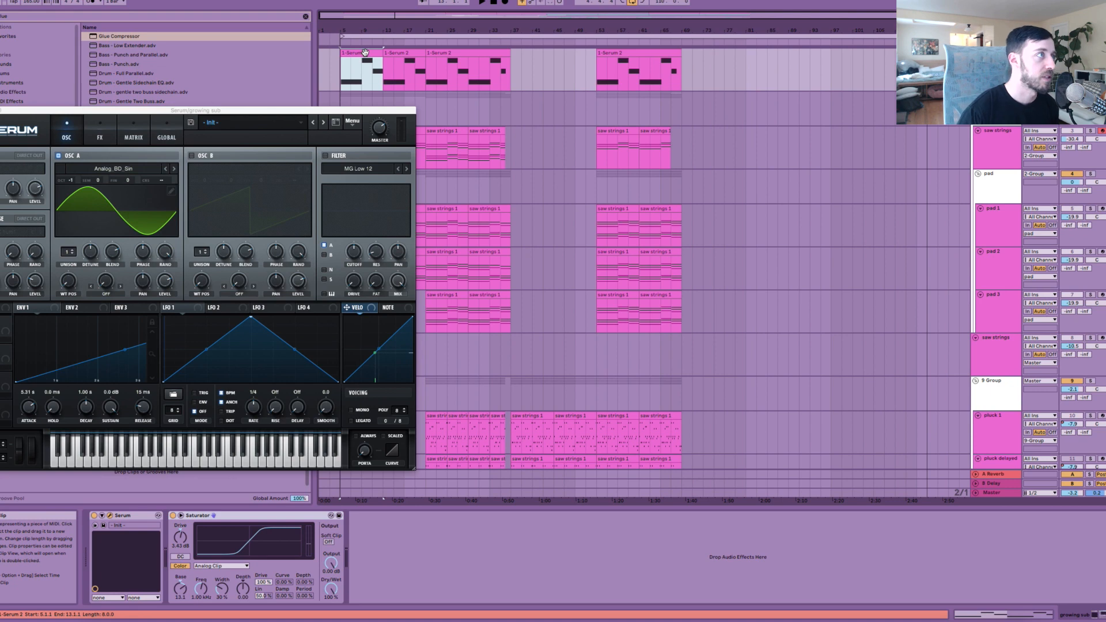
click(542, 86)
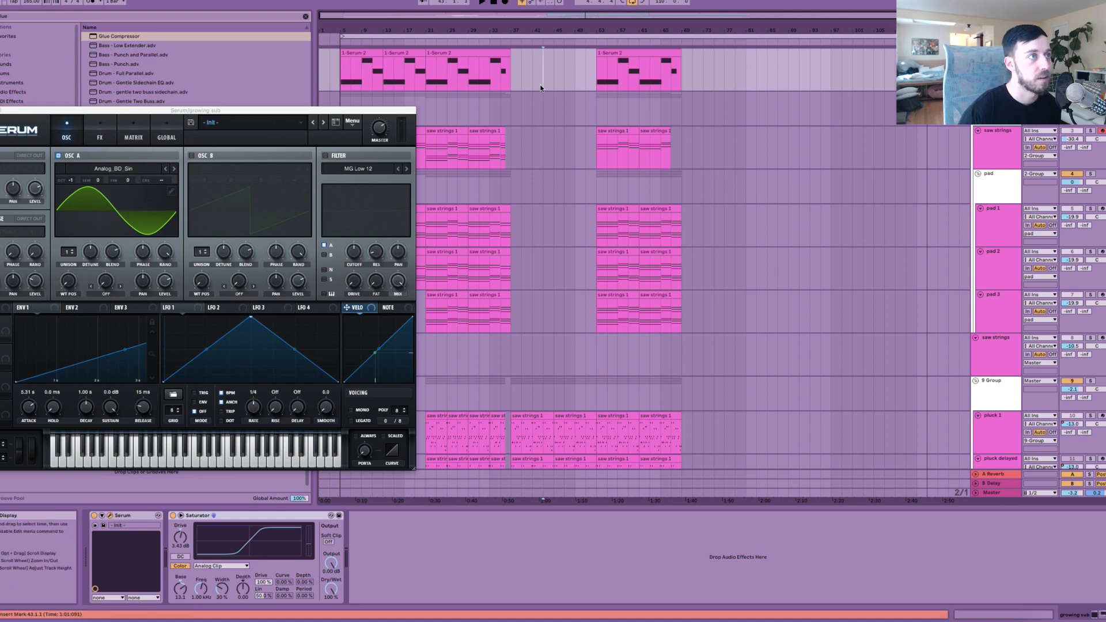
Step: Listen to the saw strings track in solo from bar 5 into the section where the plucks enter
click(421, 144)
click(341, 145)
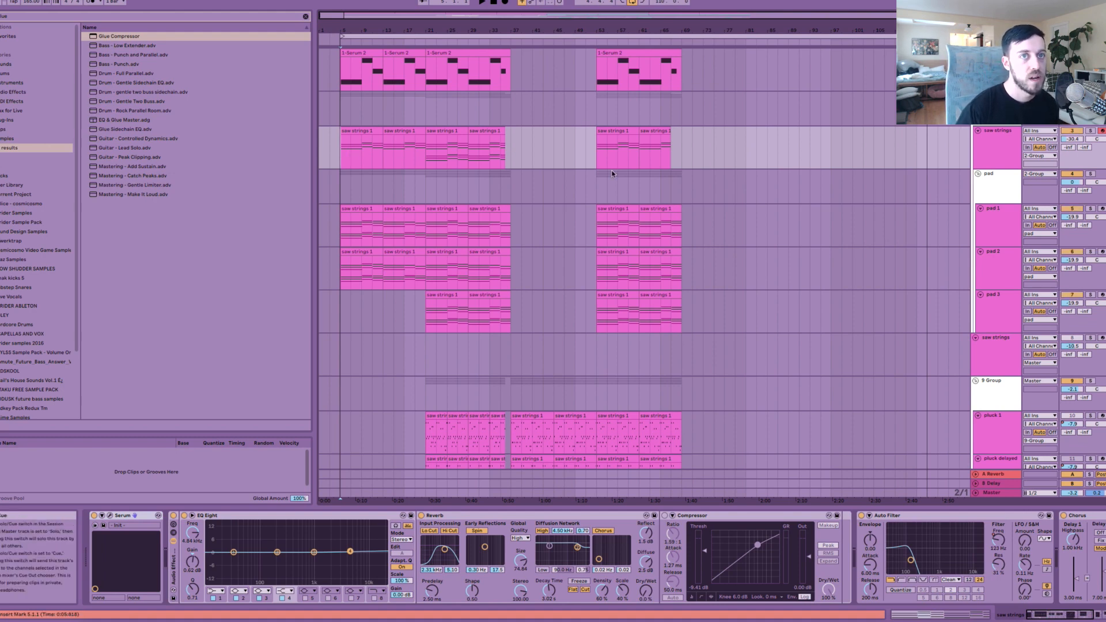
click(1090, 131)
key(space)
click(1090, 131)
drag(335, 30, 336, 66)
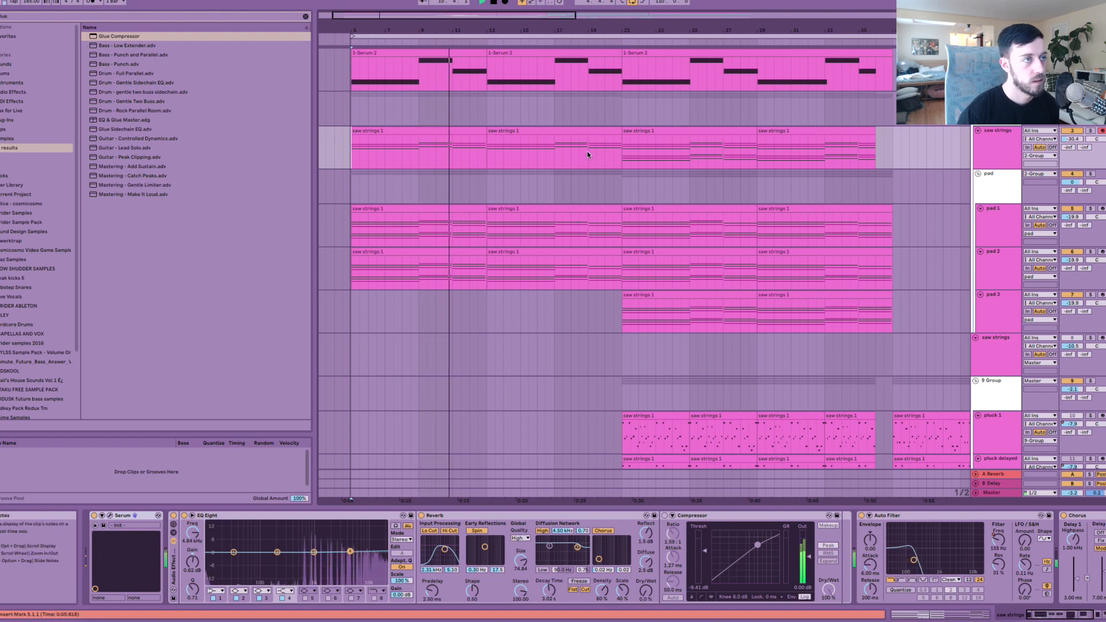
click(591, 39)
drag(609, 27, 582, 28)
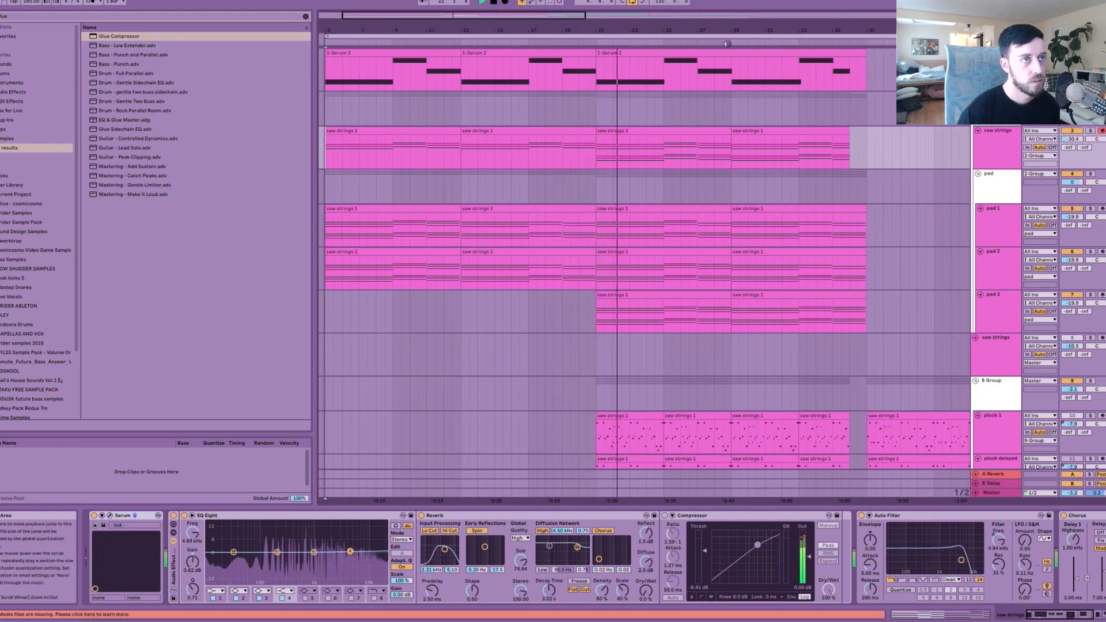
drag(729, 29, 641, 28)
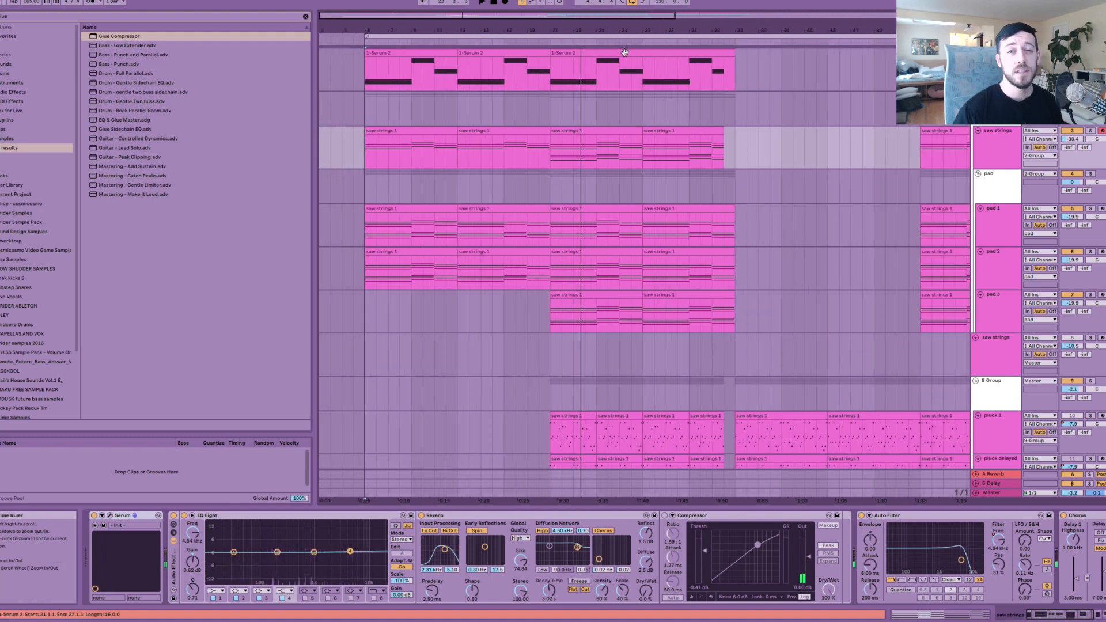
Step: Open Serum for the first saw strings clip and review the track's device chain through Chorus and Saturator
click(376, 133)
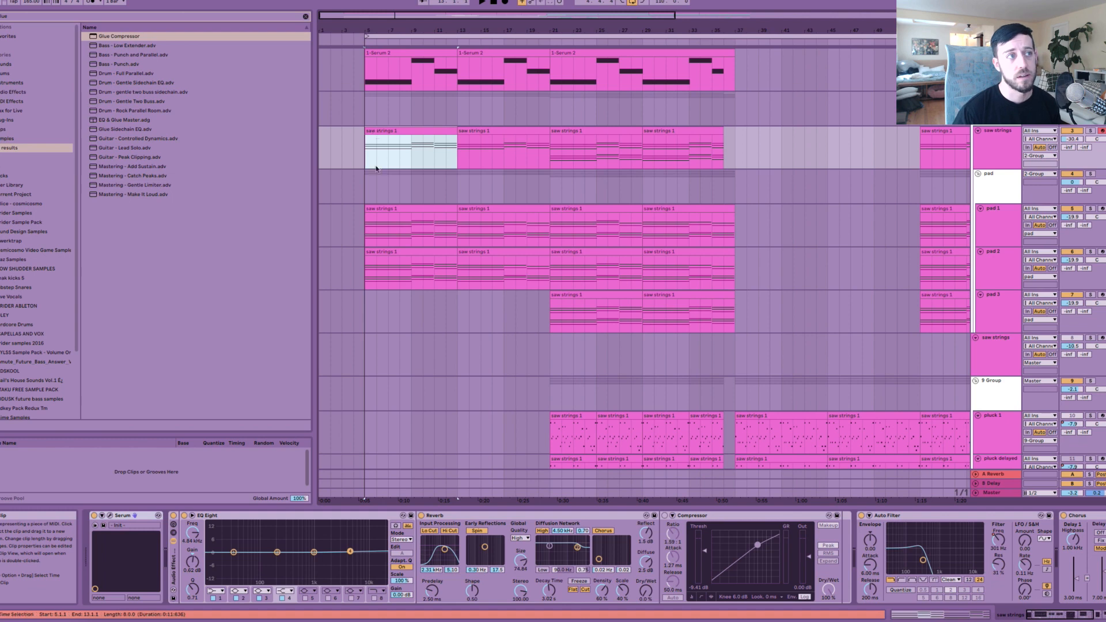
click(111, 516)
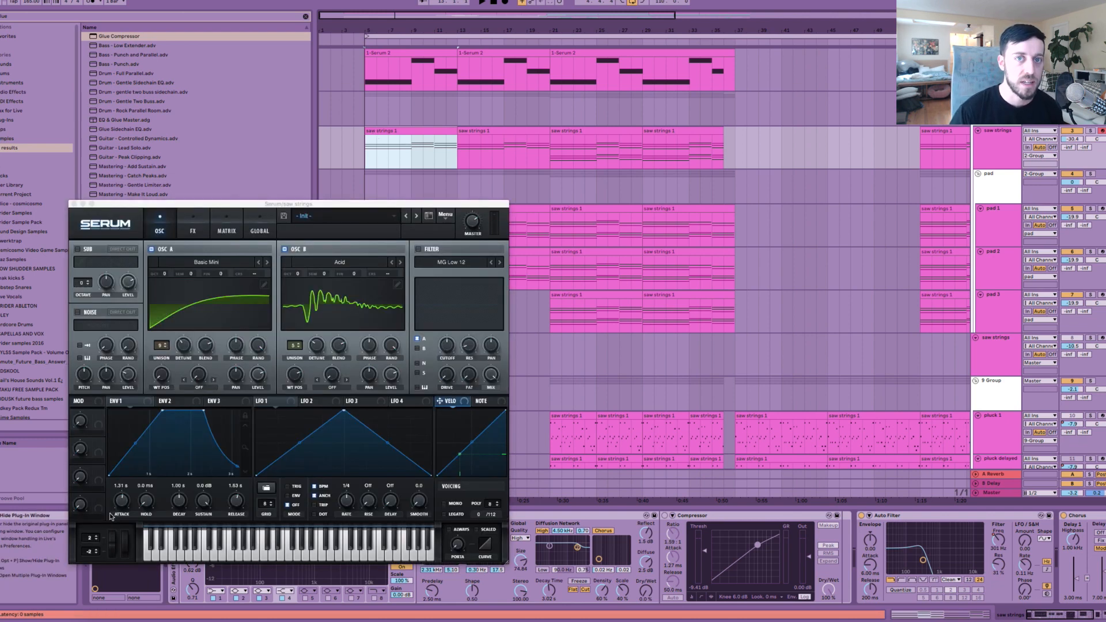
click(1078, 517)
drag(1081, 617, 1086, 617)
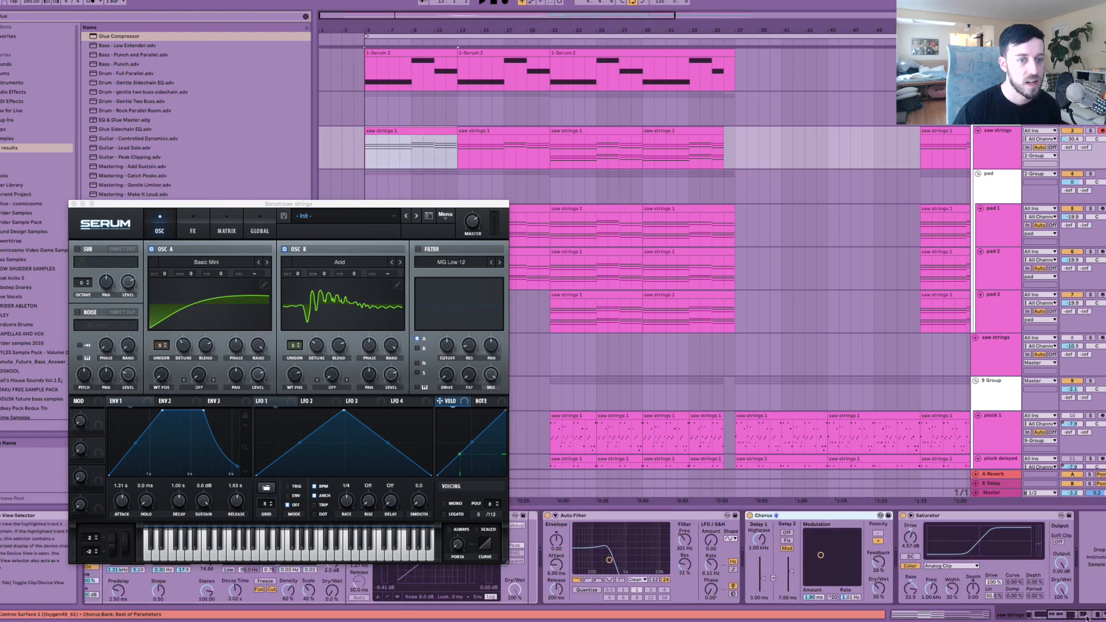
click(929, 516)
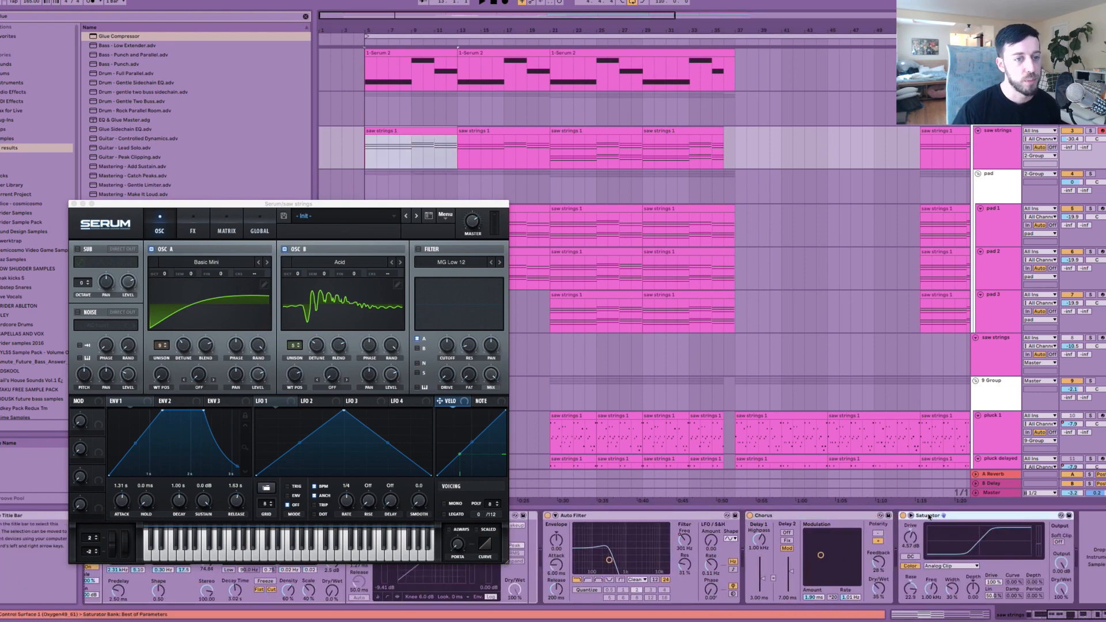
Step: Compare the instrument and effect chains of the pad 1, pad 2 and pad 3 tracks
click(653, 241)
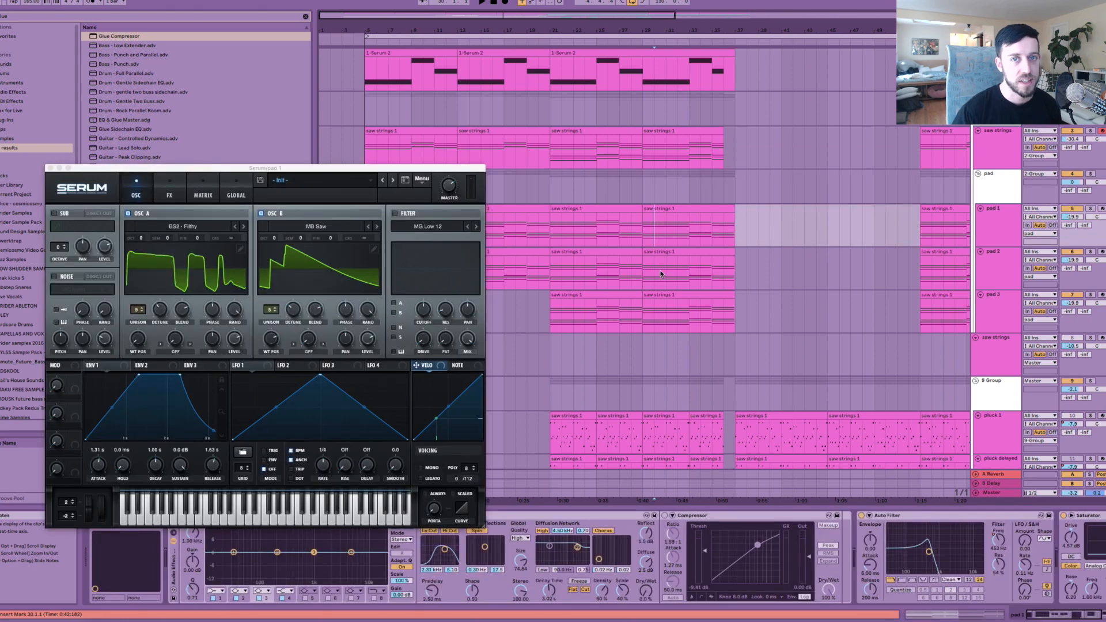
click(662, 271)
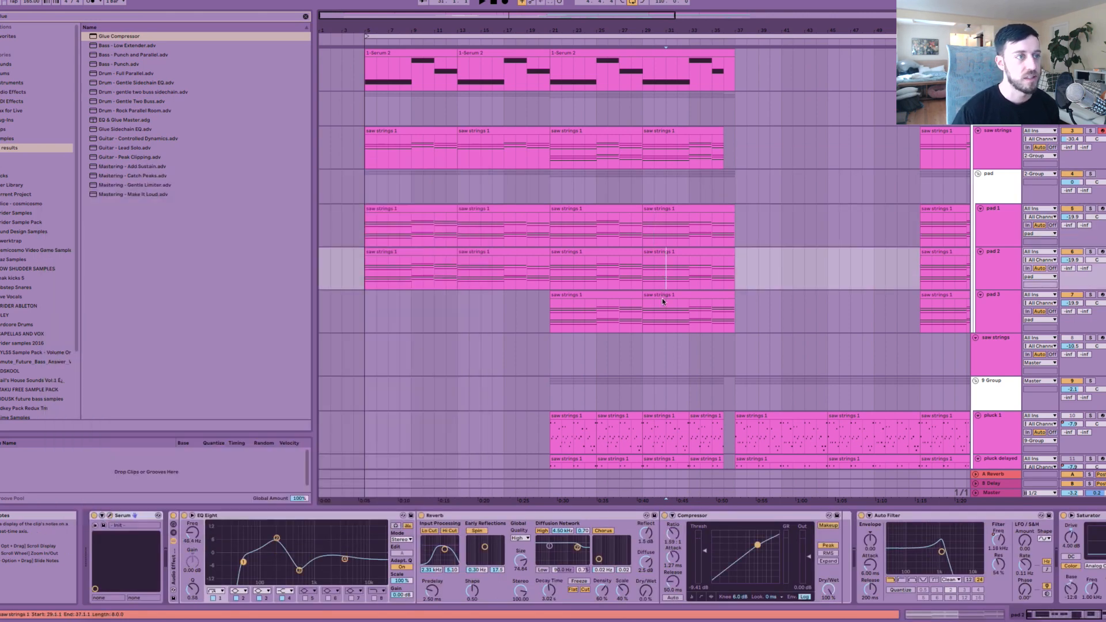
click(662, 299)
Step: Return to the saw strings Serum and inspect both oscillators' unison detune and oscillator B's wavetable position
click(364, 145)
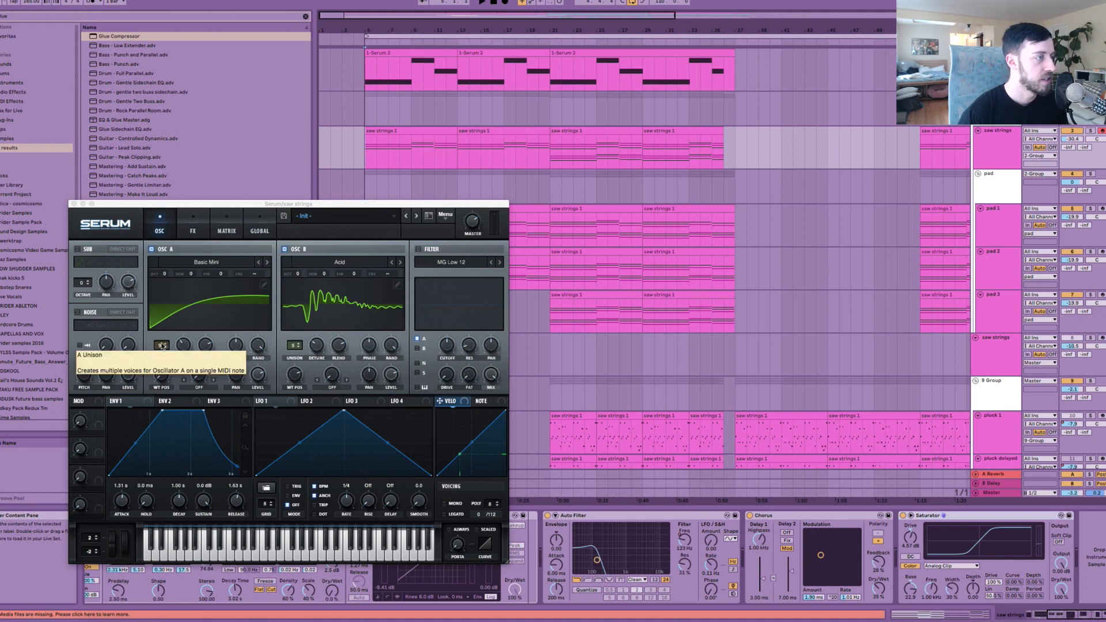
click(186, 349)
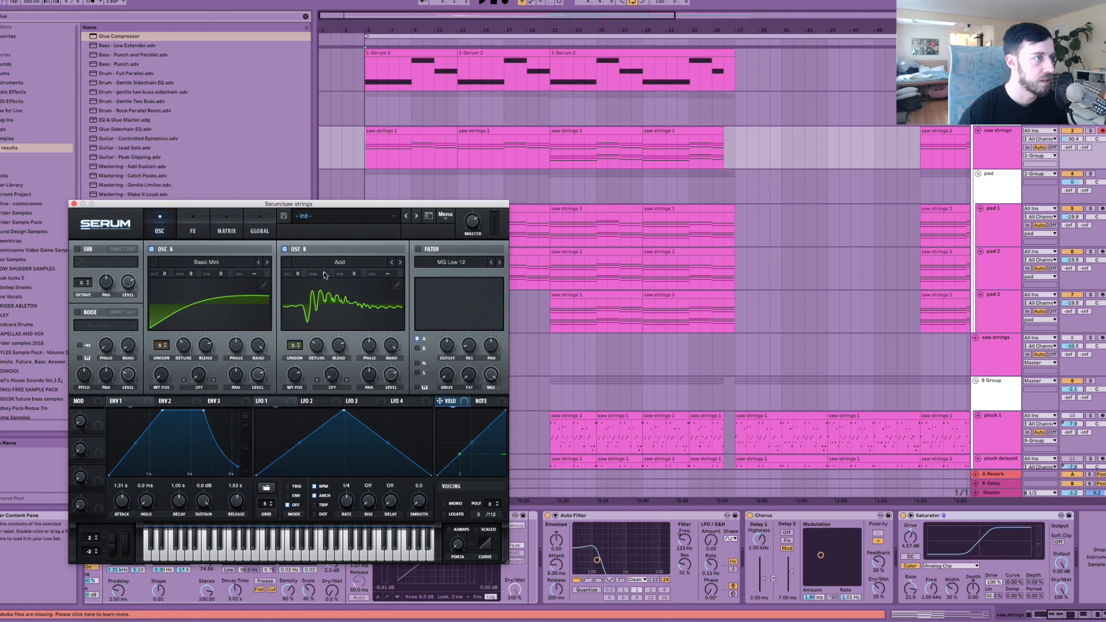
click(321, 347)
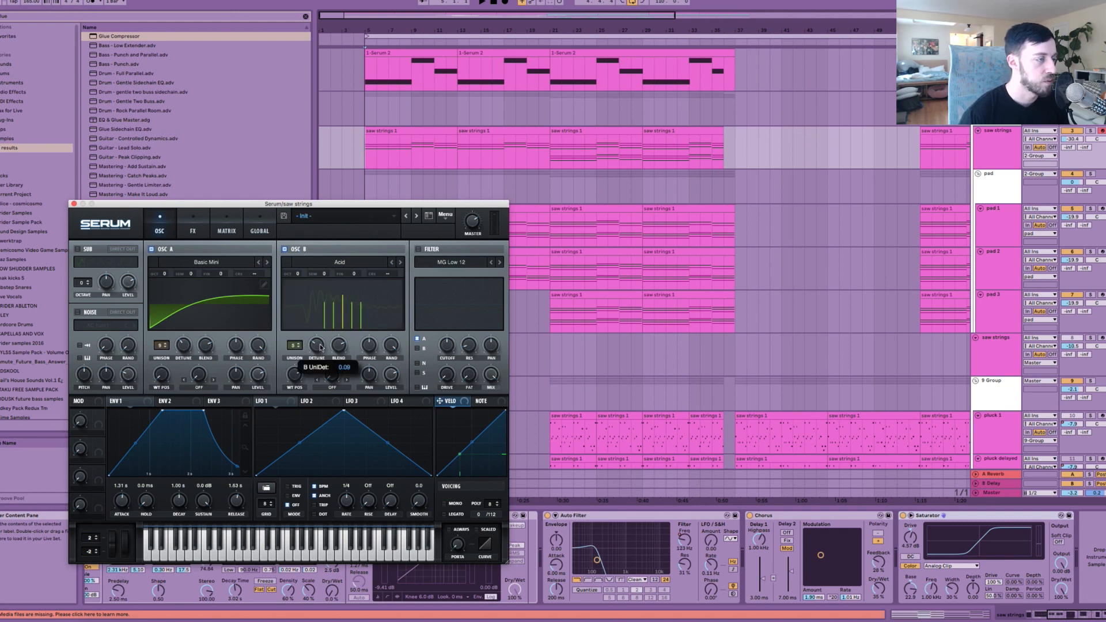
mouse_move(296, 379)
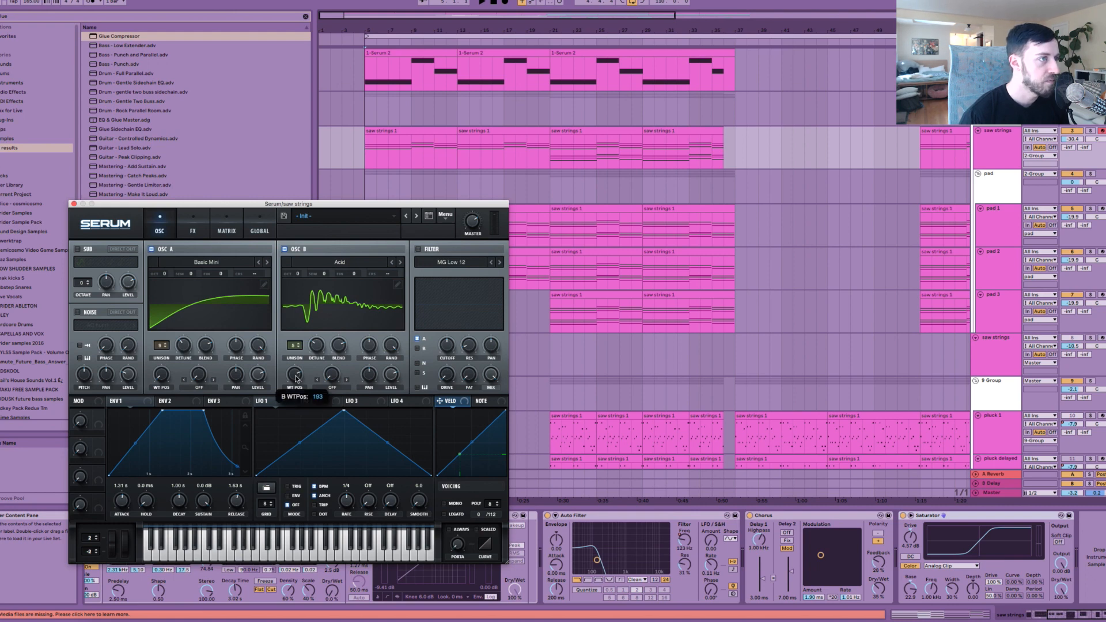
Step: Check the saw strings Serum's effects page, return to its oscillators, and play the track in solo from bar 13
click(195, 222)
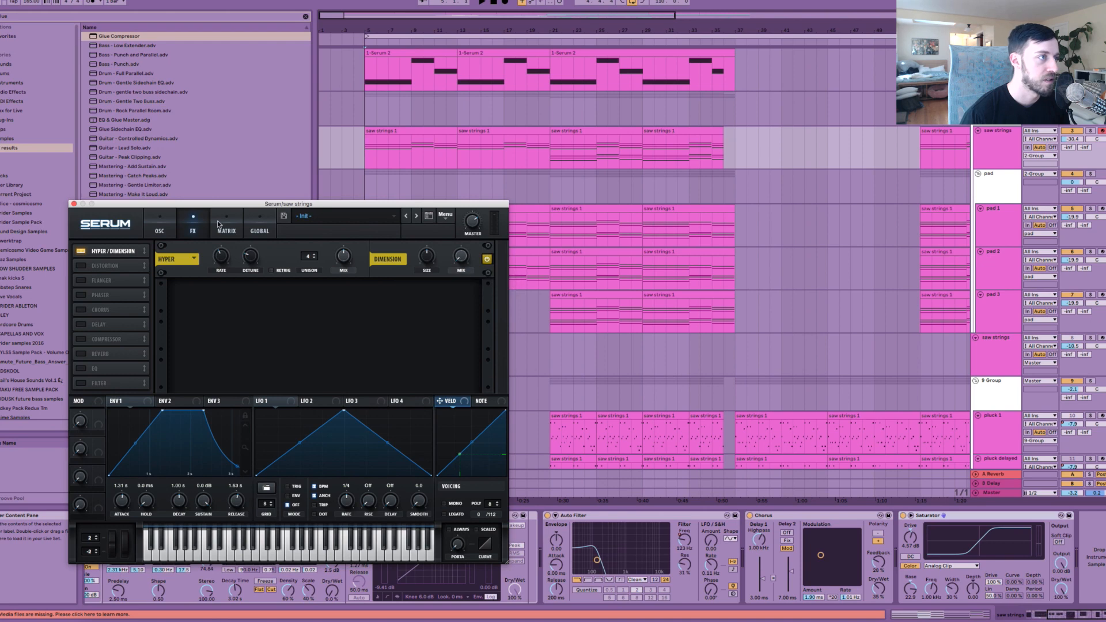
click(167, 223)
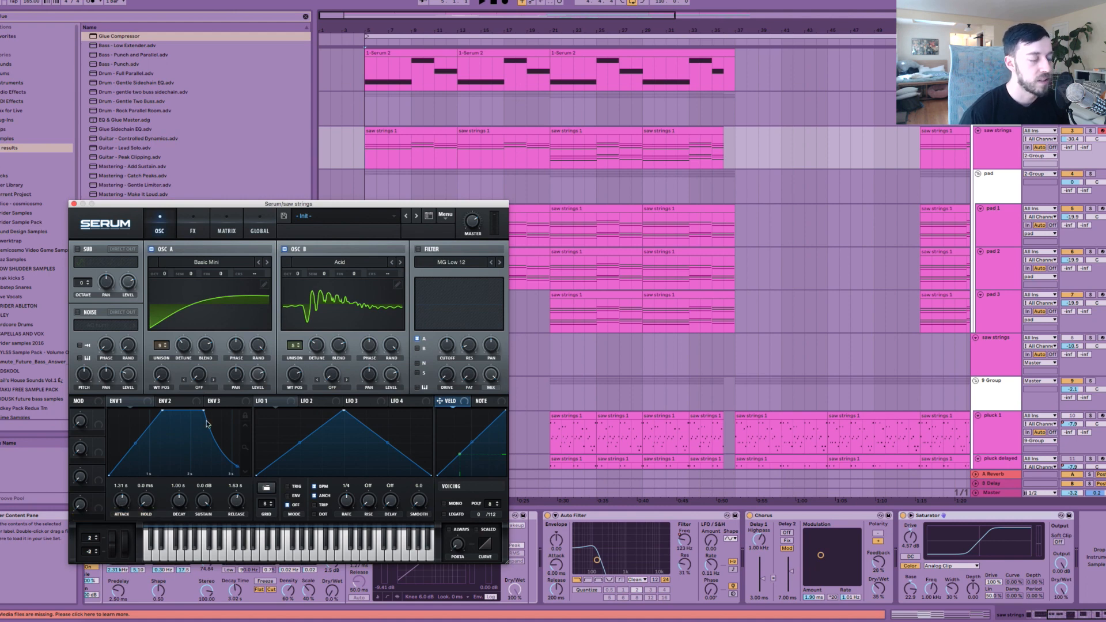
key(s)
click(458, 144)
key(space)
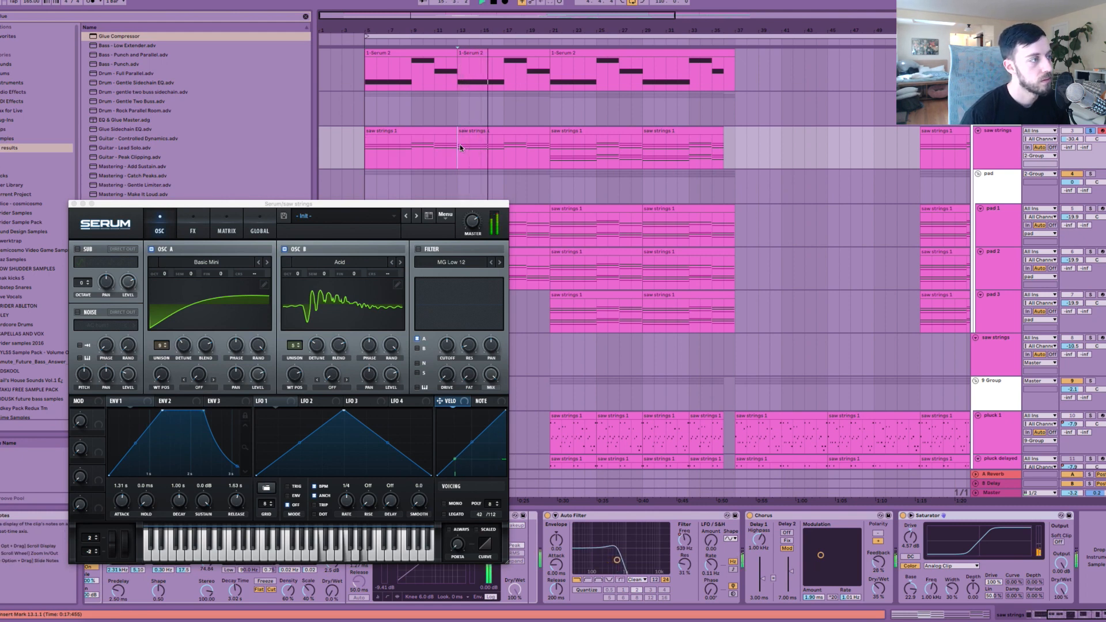
Step: Review the saw strings device chain from Serum through Saturator while the track plays in solo
drag(381, 204, 339, 88)
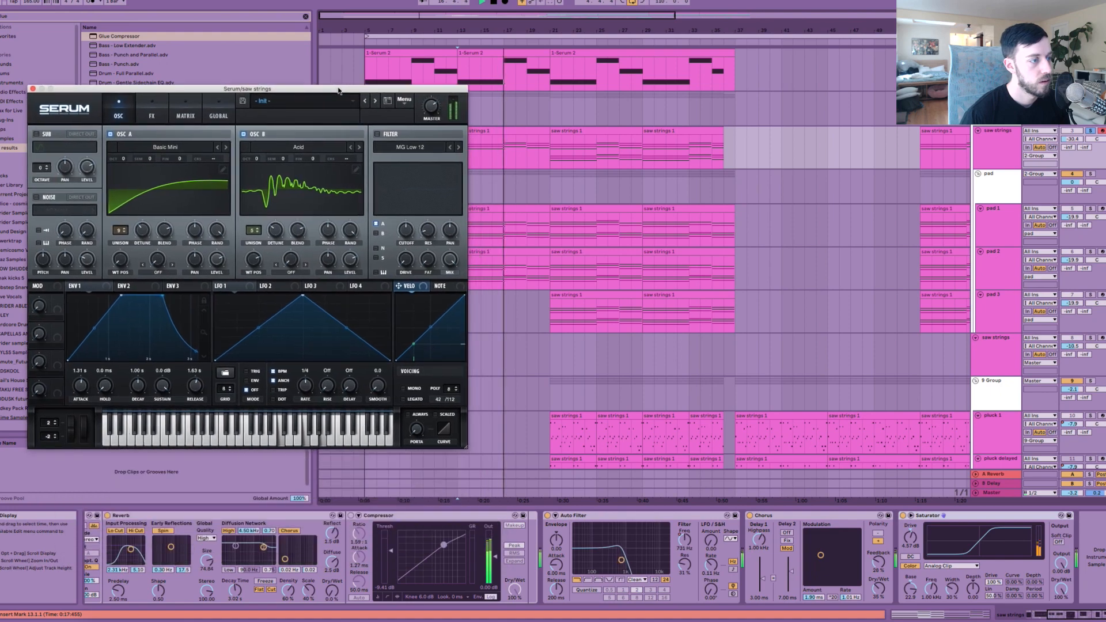
drag(1054, 615, 1025, 619)
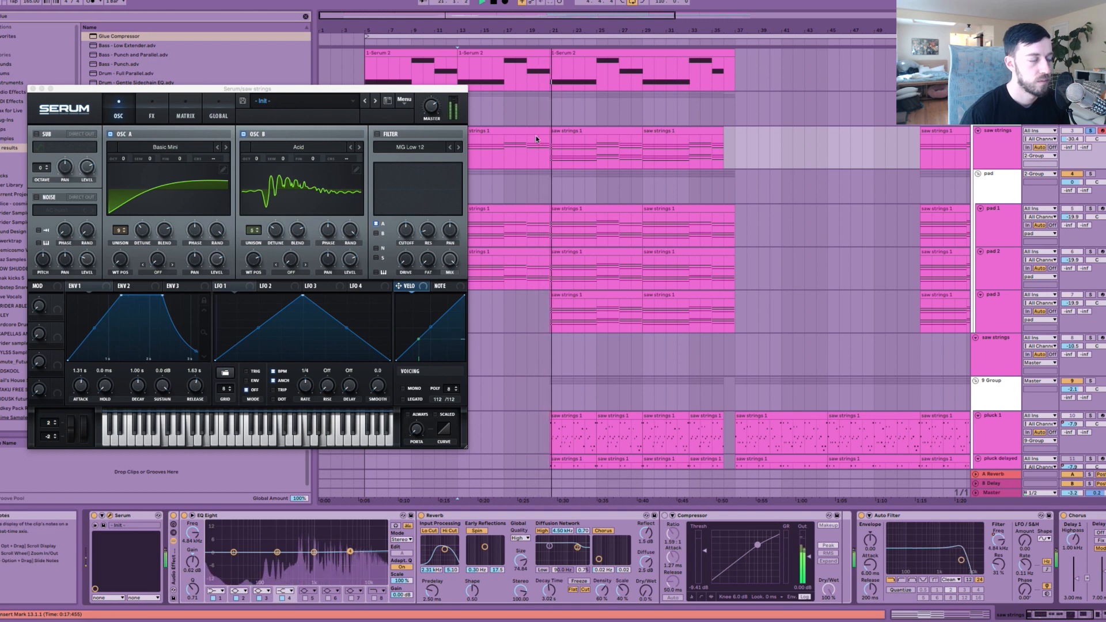
click(642, 158)
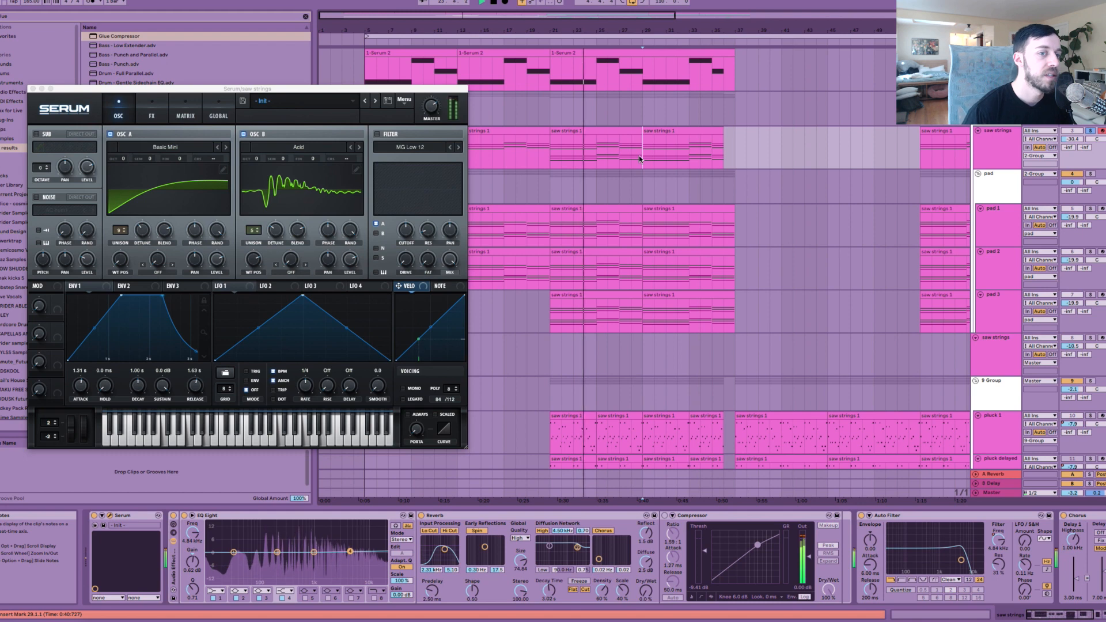
scroll(1025, 598, right, 5)
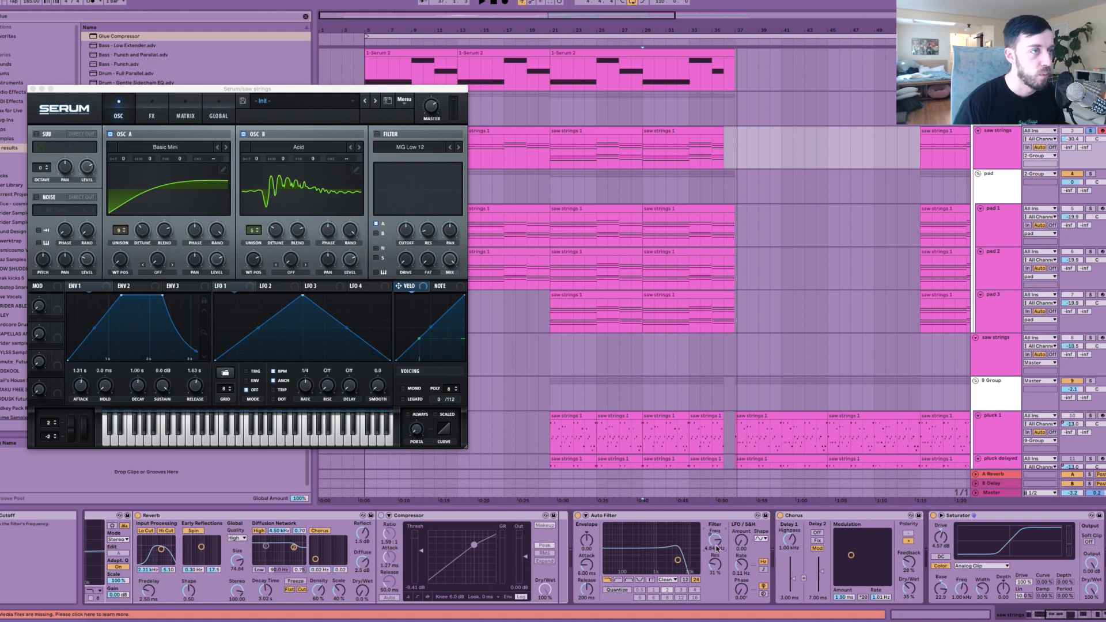
Step: Show the automation and examine the saw strings' Auto Filter frequency curve over bars 21–41 and 53–67, and hide the automation again
key(a)
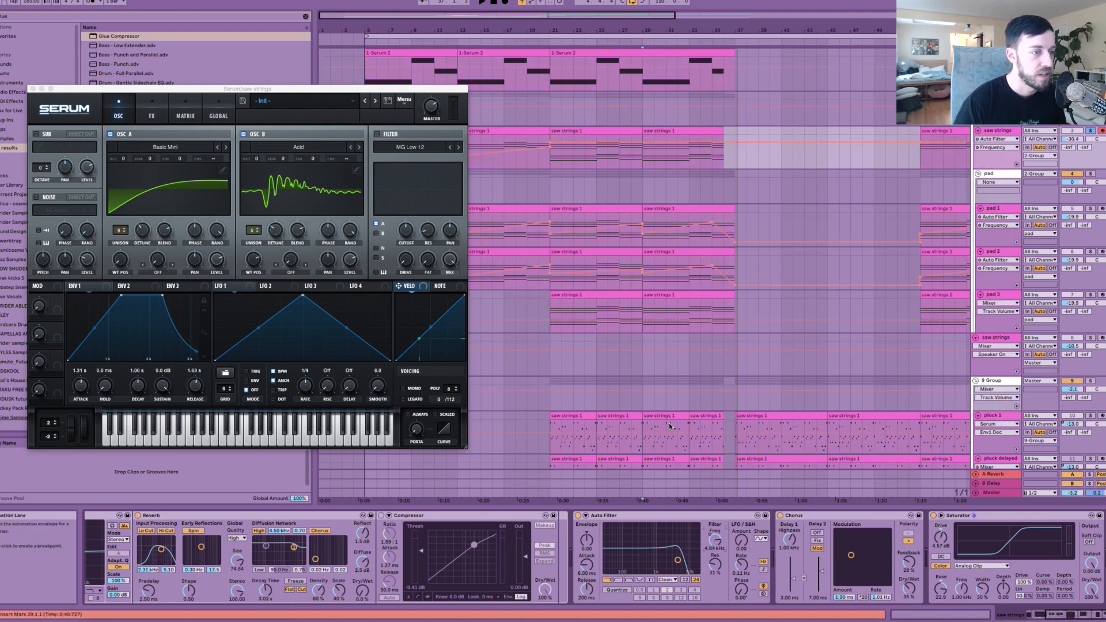
drag(288, 88, 273, 233)
drag(372, 153, 782, 153)
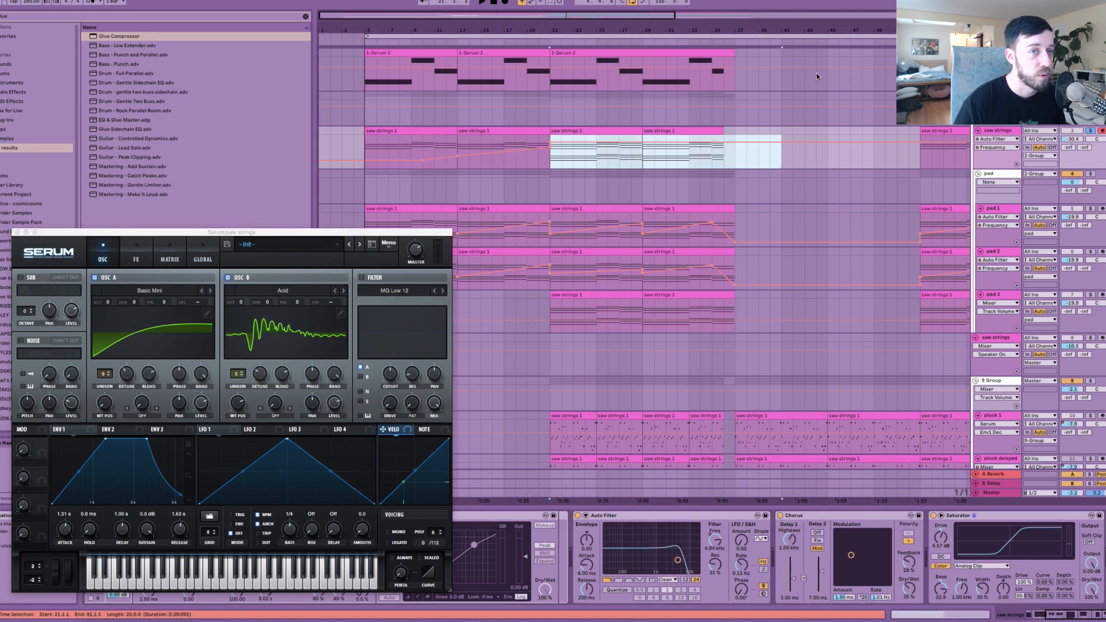
drag(804, 39, 609, 26)
click(681, 164)
drag(680, 163, 777, 156)
click(680, 154)
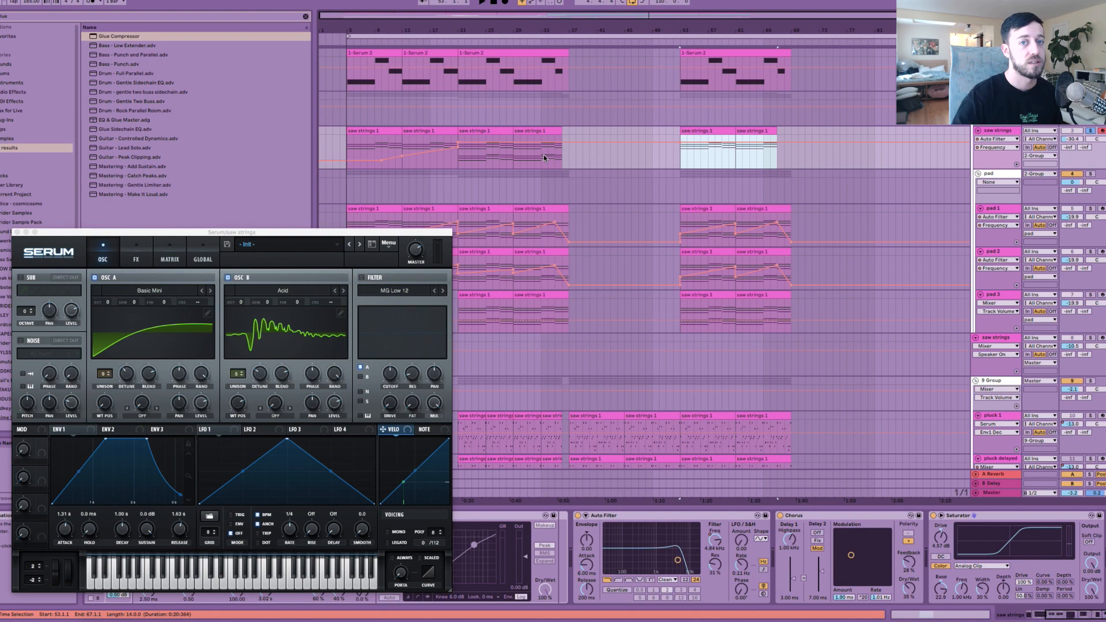
key(a)
key(a)
key(a)
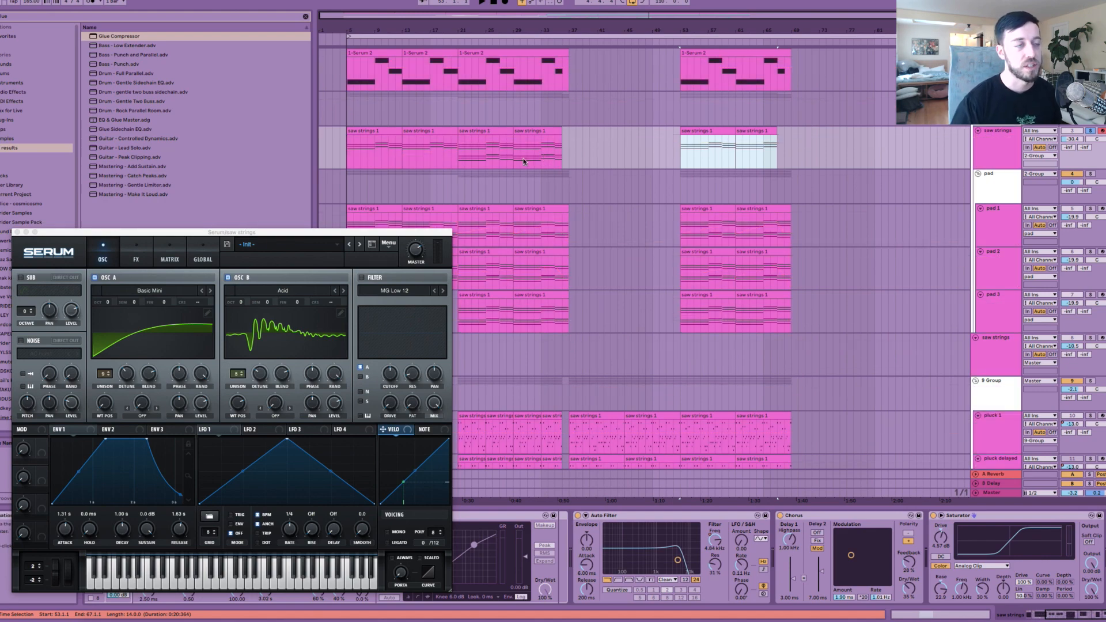
Step: Bring up pad 1's Serum and listen to the pad 1 track in solo from bar 21
click(347, 149)
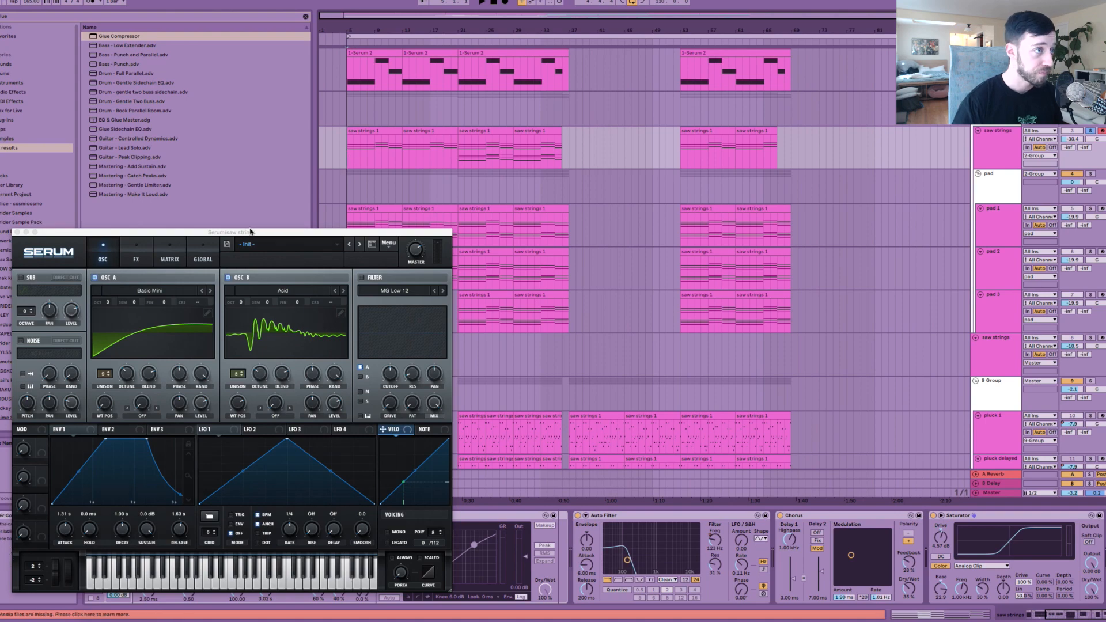
drag(251, 233, 254, 273)
click(361, 223)
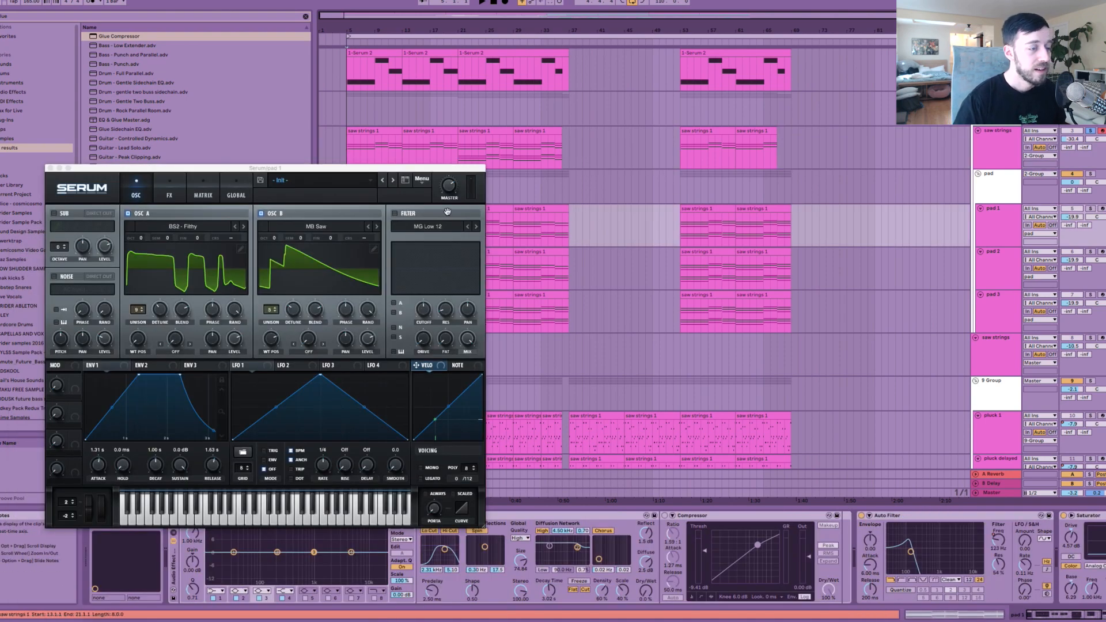
drag(376, 171, 373, 255)
click(458, 233)
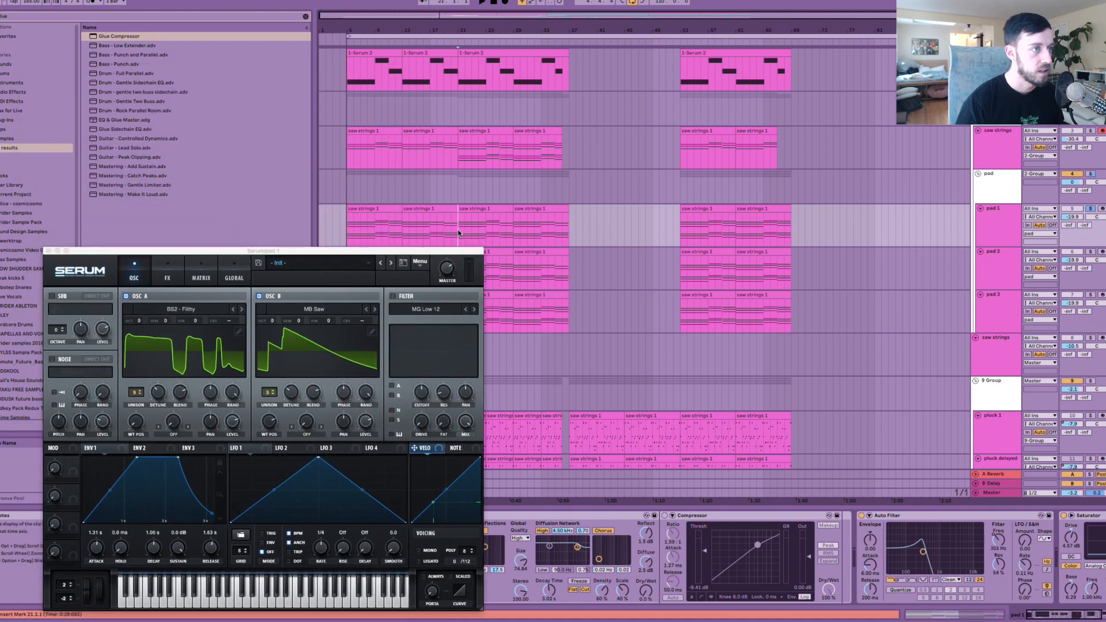
drag(346, 251, 278, 99)
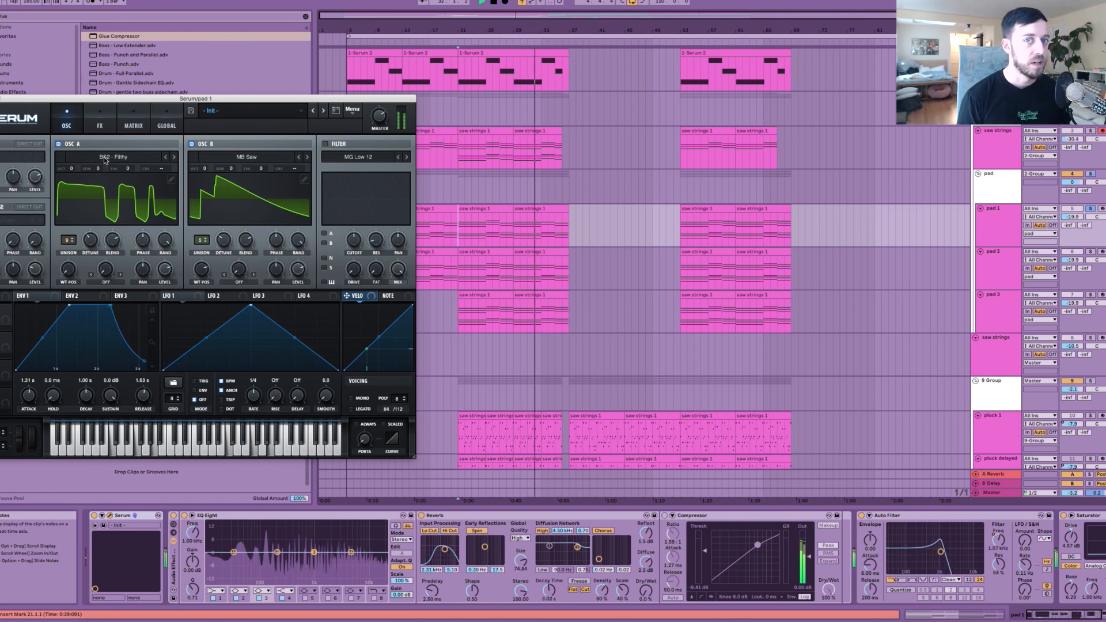
key(space)
Step: Listen to pad 2 and pad 3, each in solo from bar 21
click(459, 277)
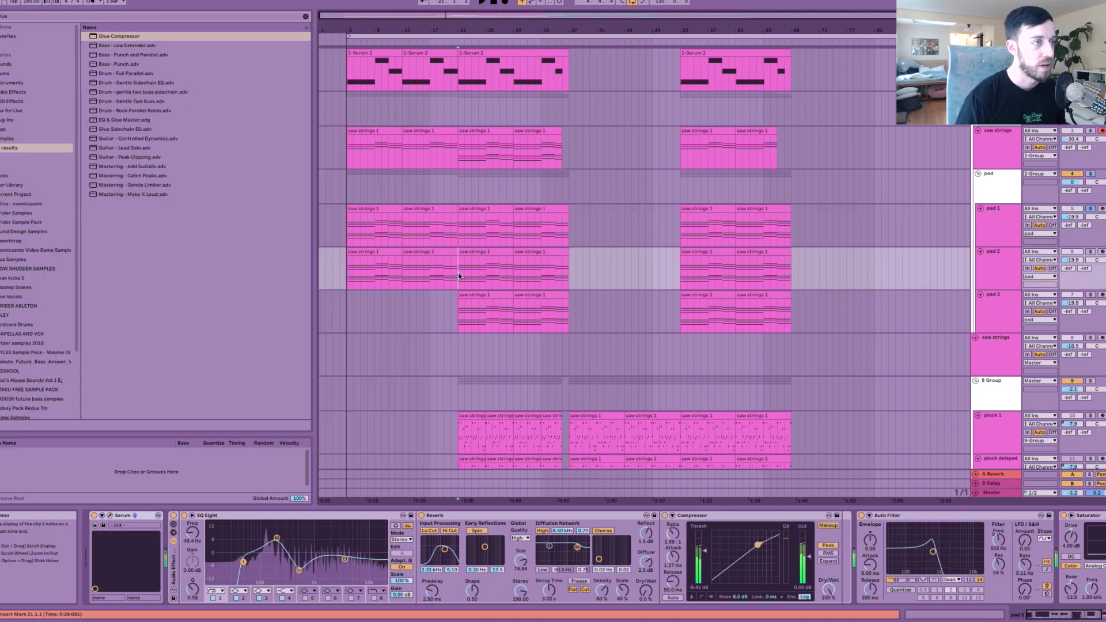
key(space)
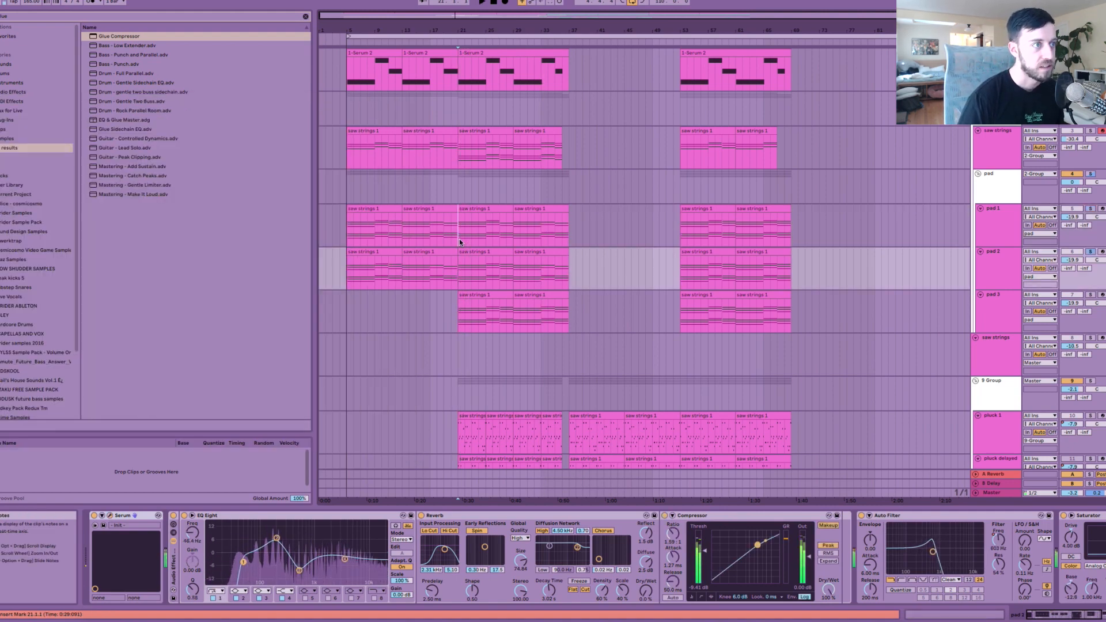
key(space)
click(459, 320)
key(space)
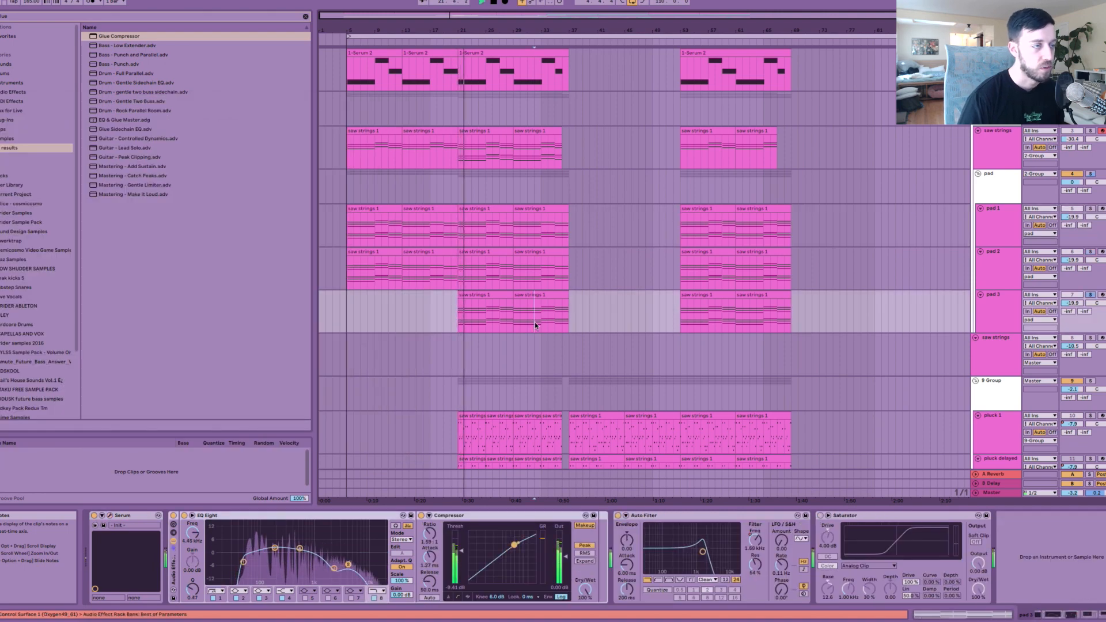
click(515, 322)
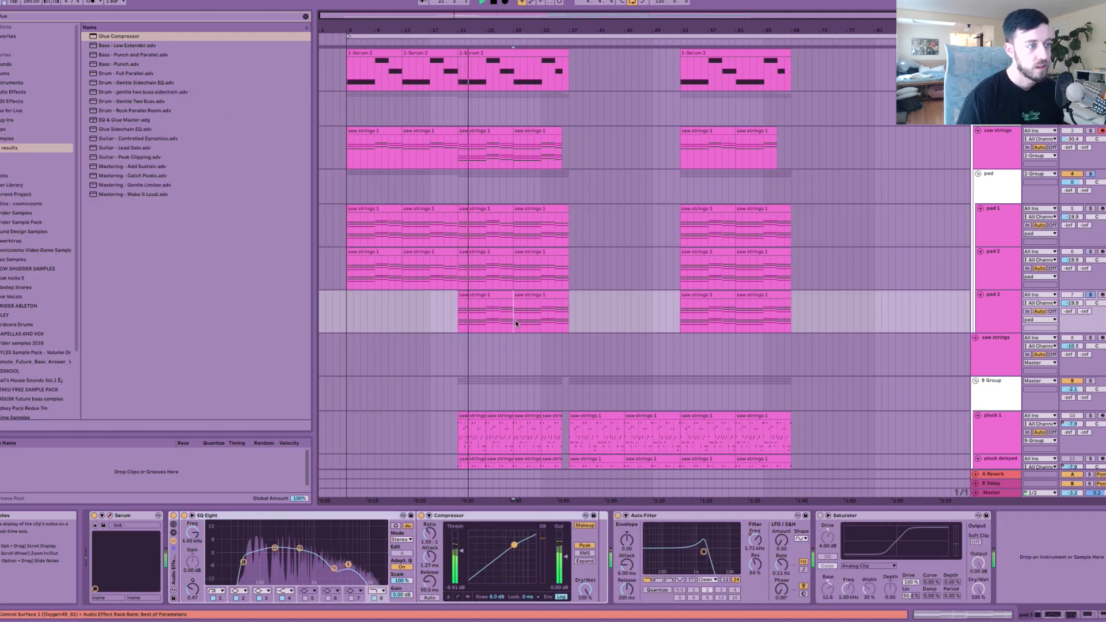
key(space)
Step: Return to pad 1's Serum and look up both oscillators' wavetables in the Analog category without changing them
click(459, 231)
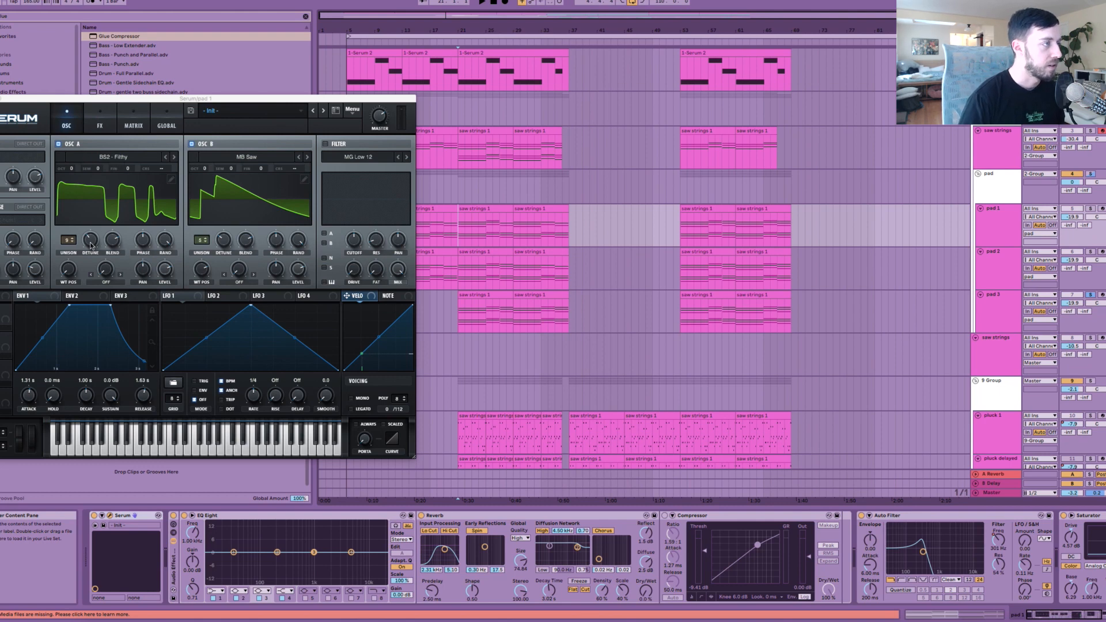
click(144, 156)
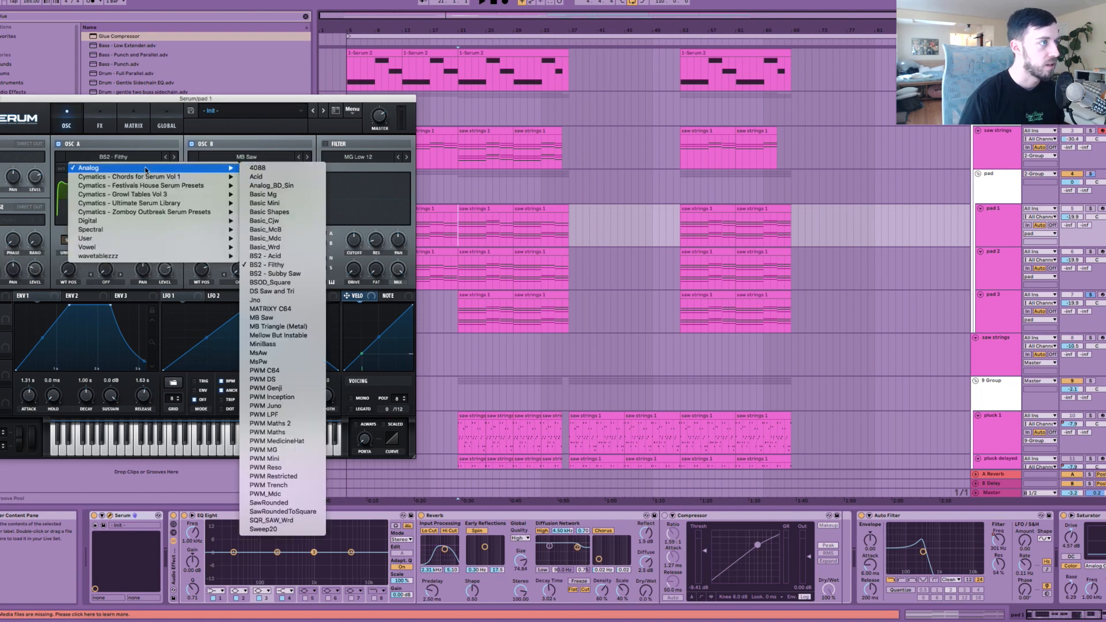
click(145, 156)
click(267, 157)
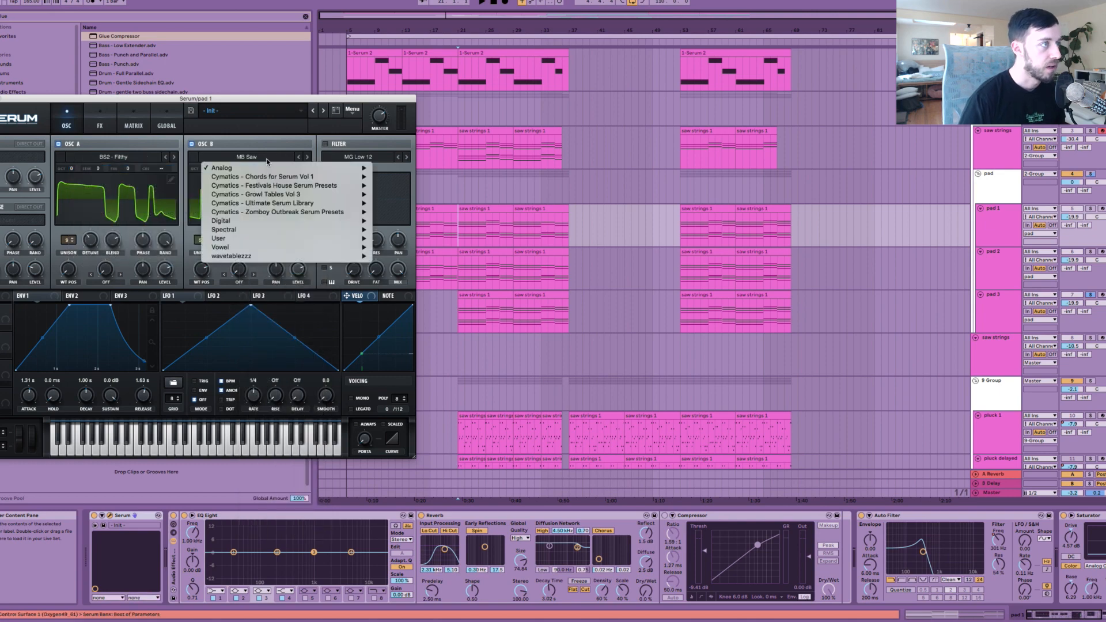
click(268, 158)
click(267, 158)
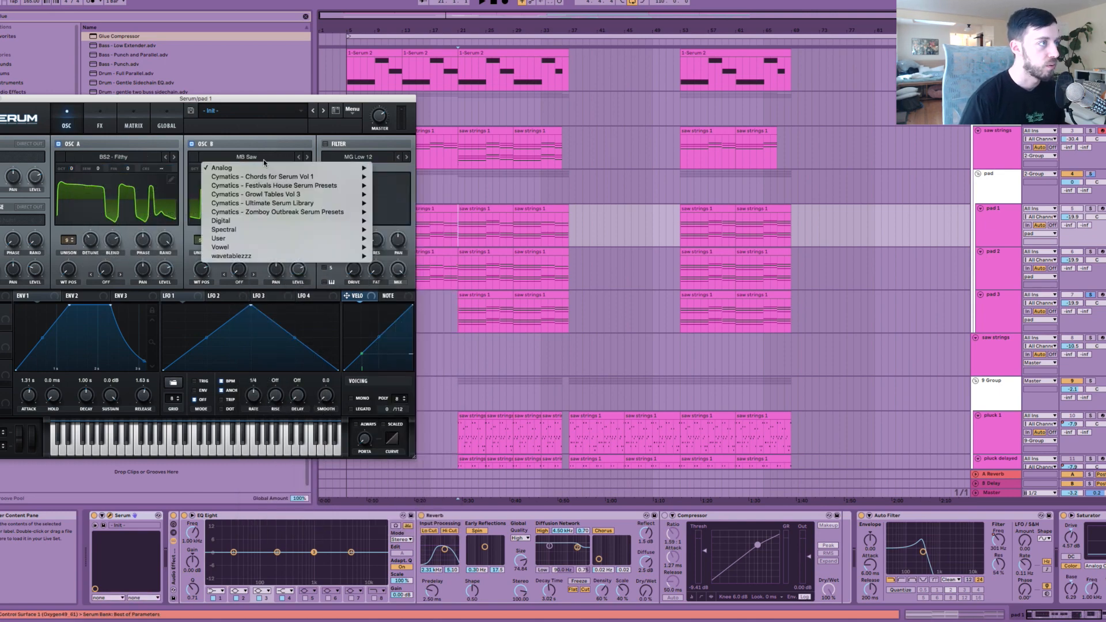
mouse_move(258, 169)
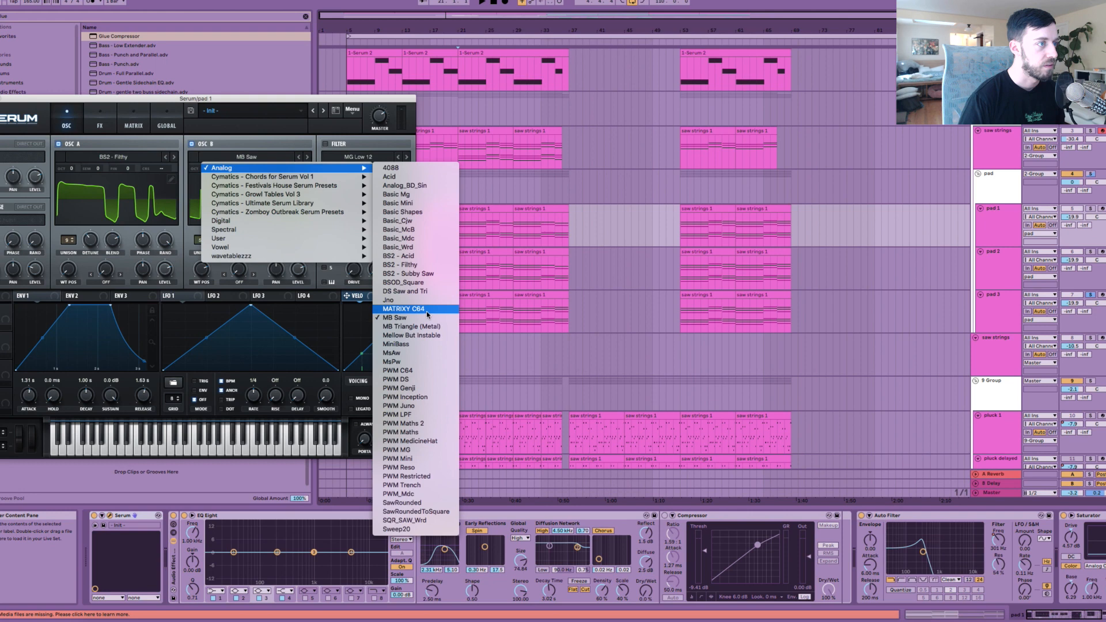
click(254, 141)
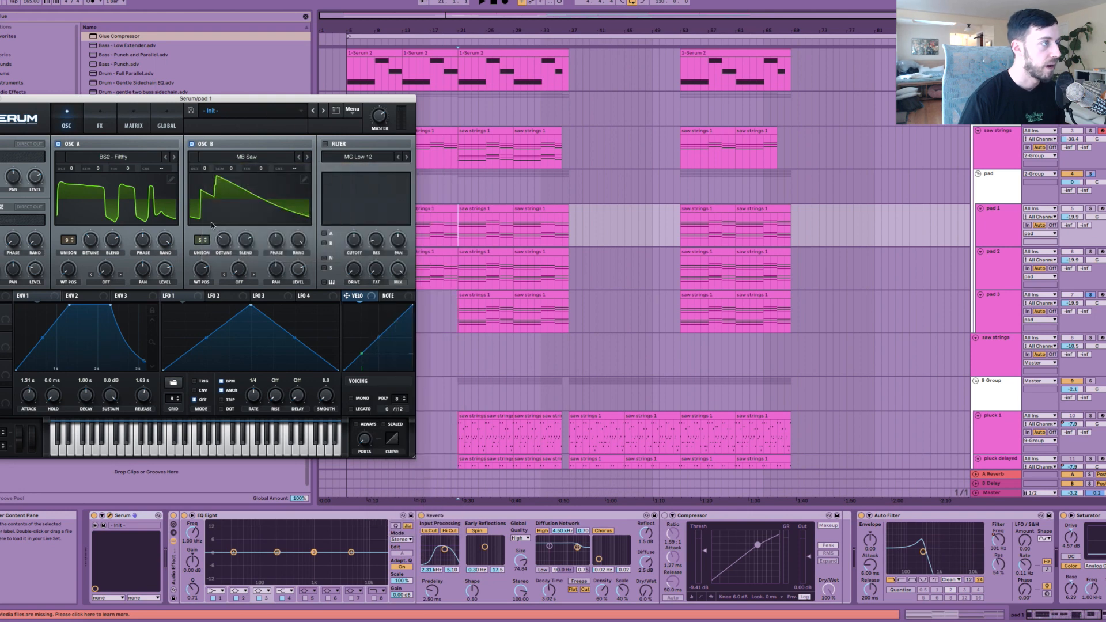
Step: Inspect pad 1's unison detune and oscillator B wavetable position, and compare the patch with the saw strings Serum
click(89, 244)
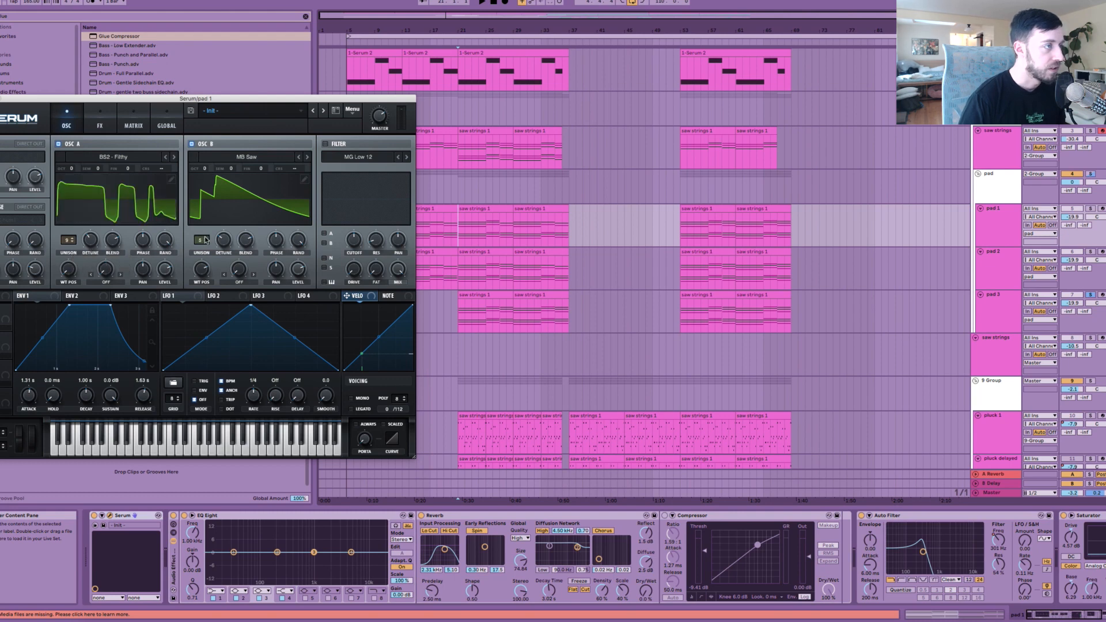
mouse_move(204, 276)
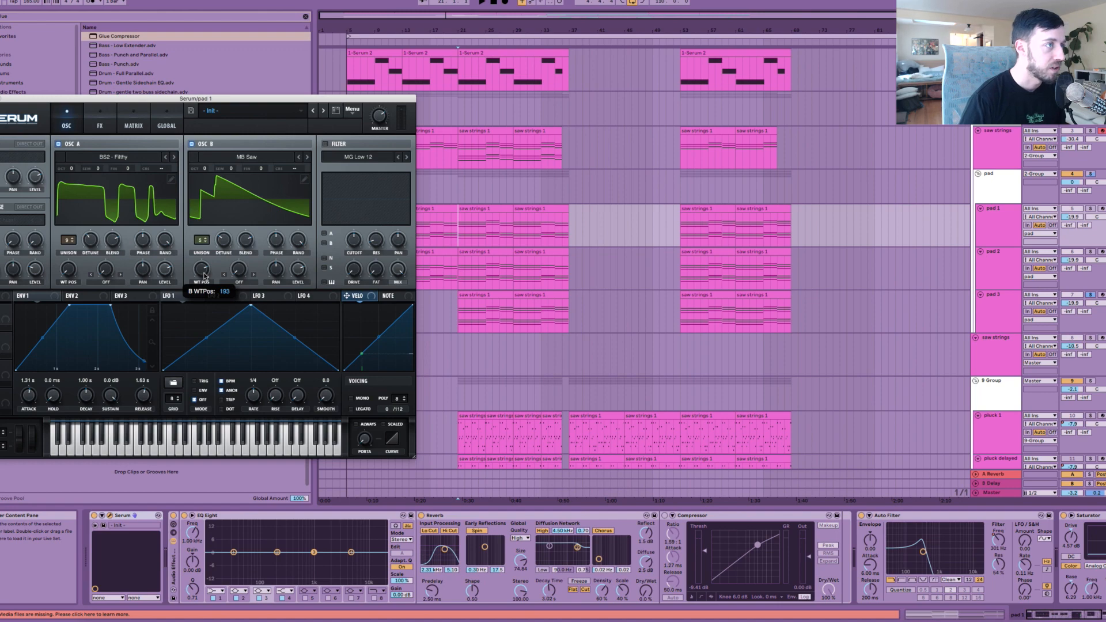
click(994, 148)
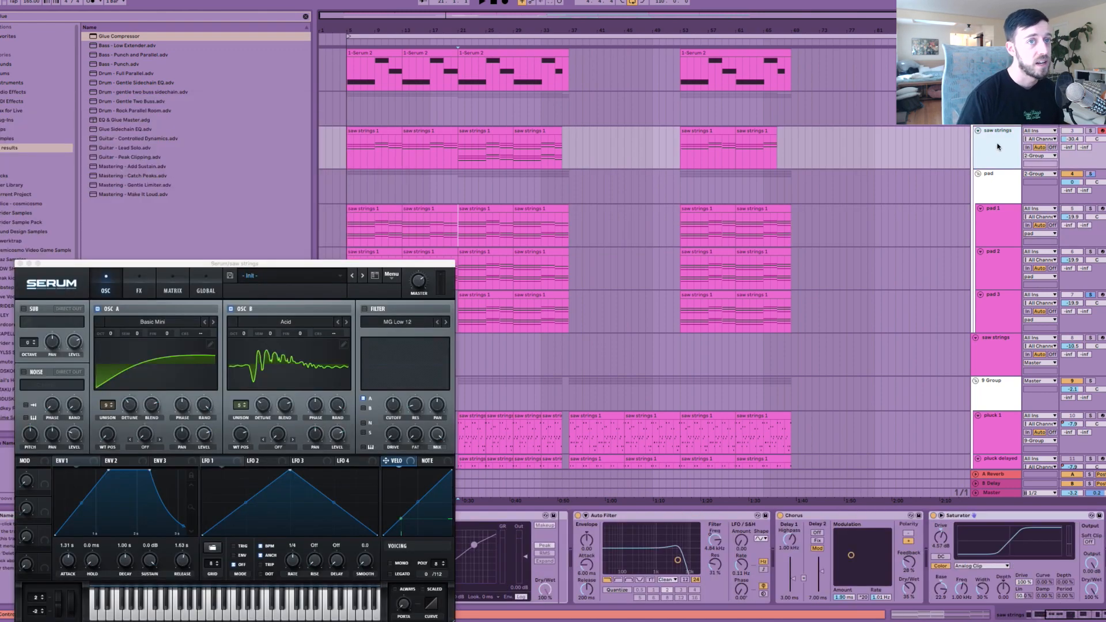
click(997, 220)
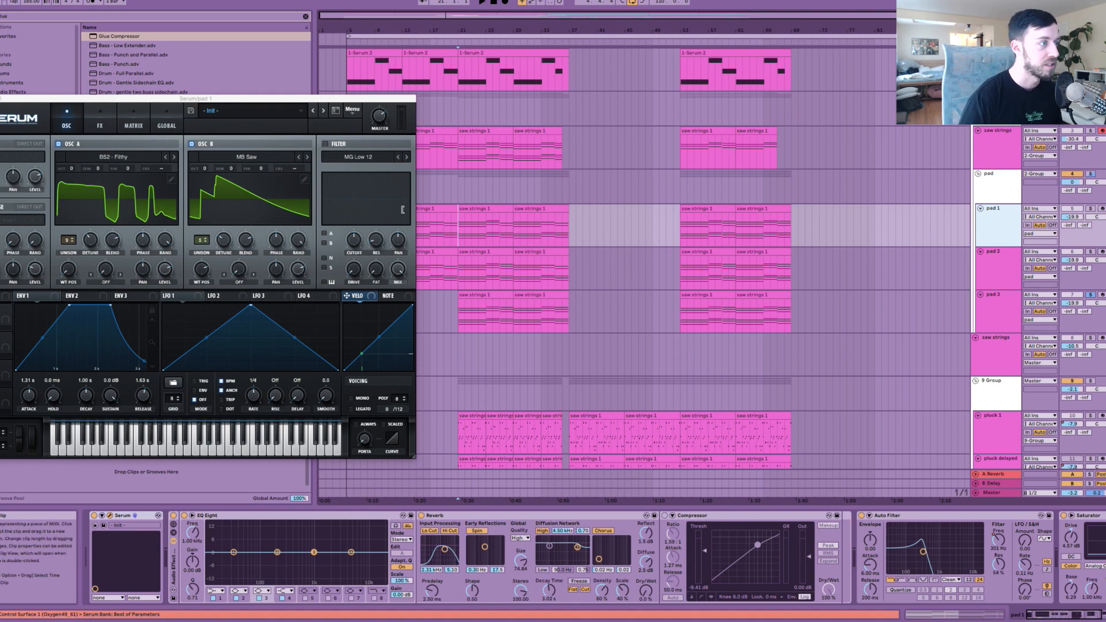
Step: Show the automation and examine pad 1's Auto Filter frequency curve from bar 21, playing its final fall from bar 35
key(a)
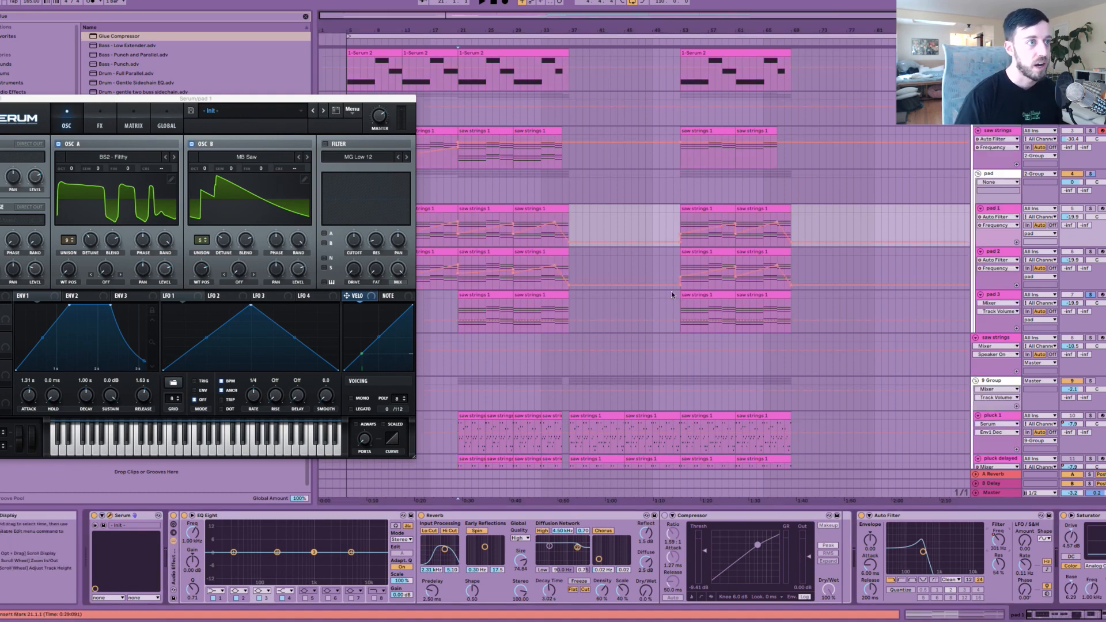
click(469, 217)
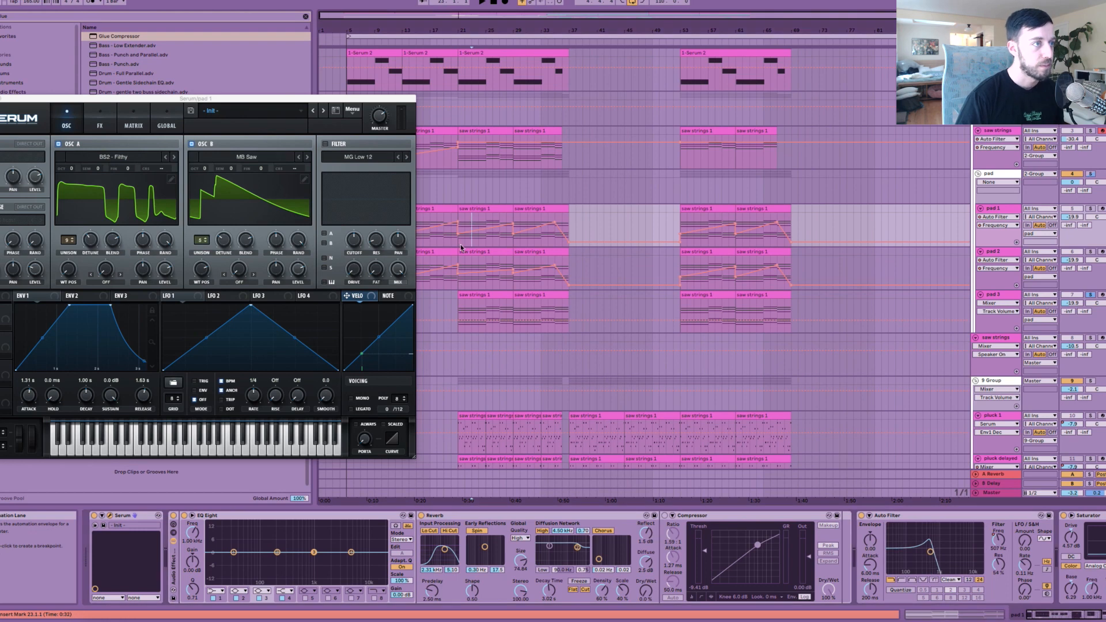
click(461, 247)
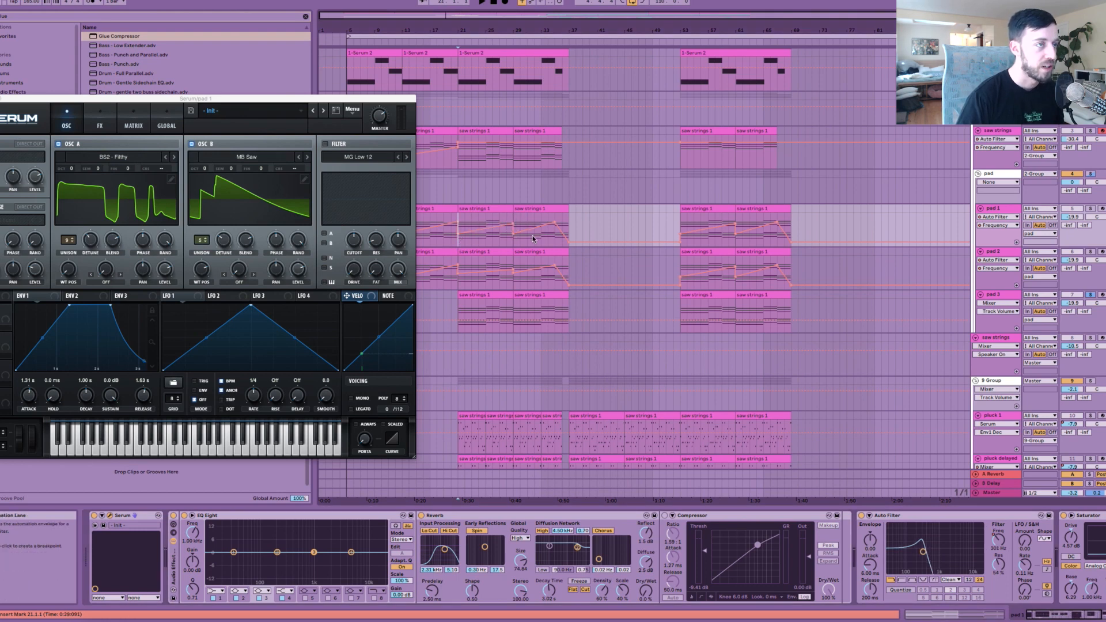
click(553, 217)
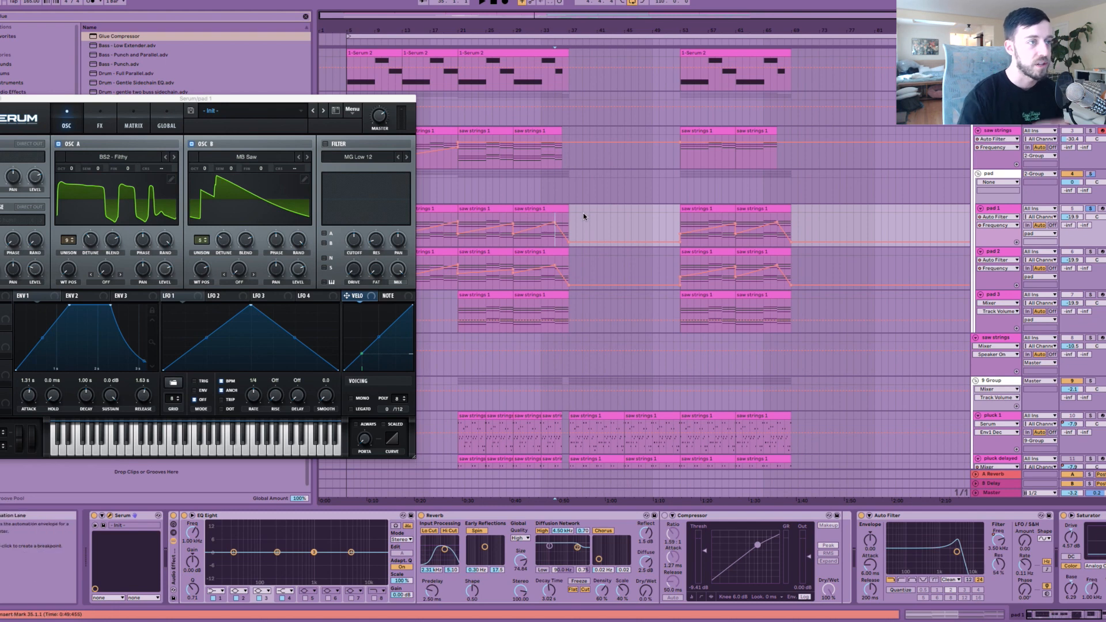
key(space)
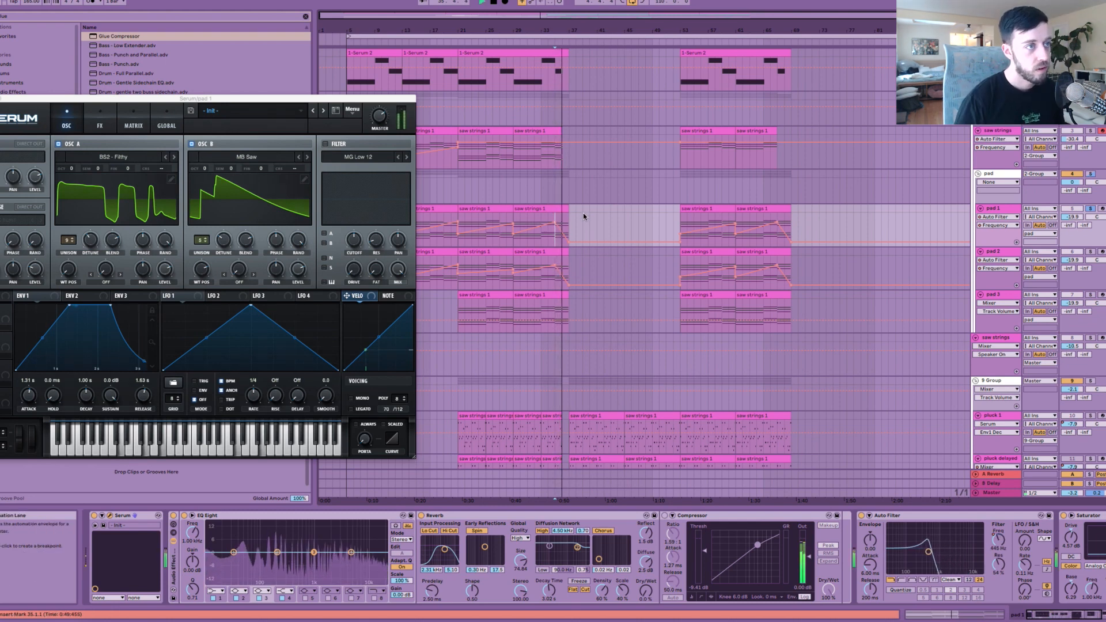
key(space)
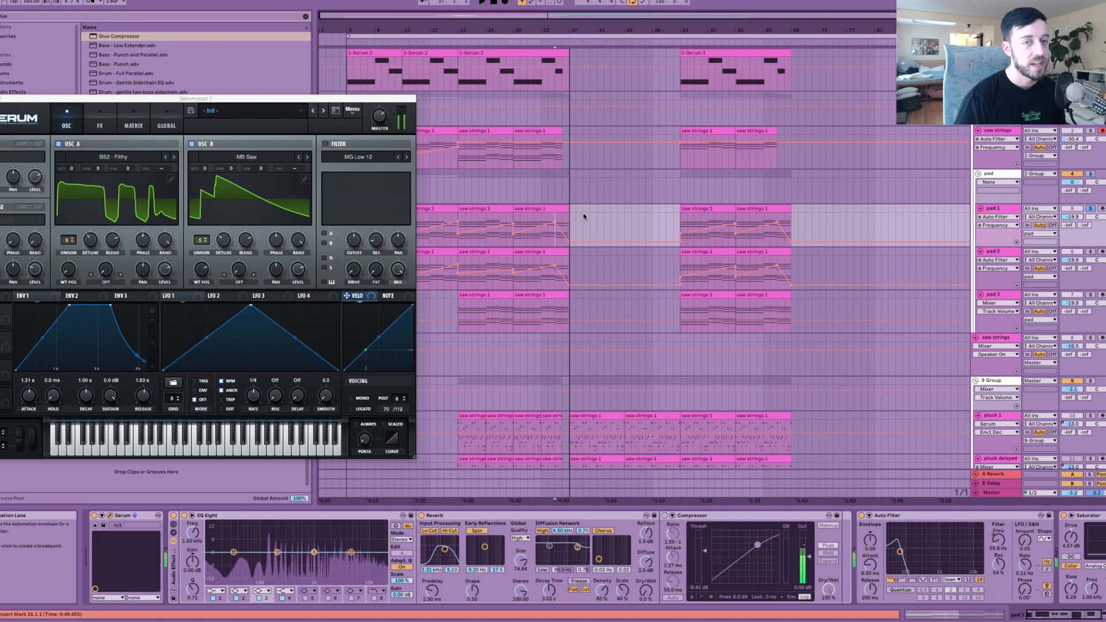
Step: Examine pad 1's filter automation from bar 53, reveal pad 3's Auto Filter frequency automation, and hide the automation again
click(682, 221)
drag(691, 222, 805, 225)
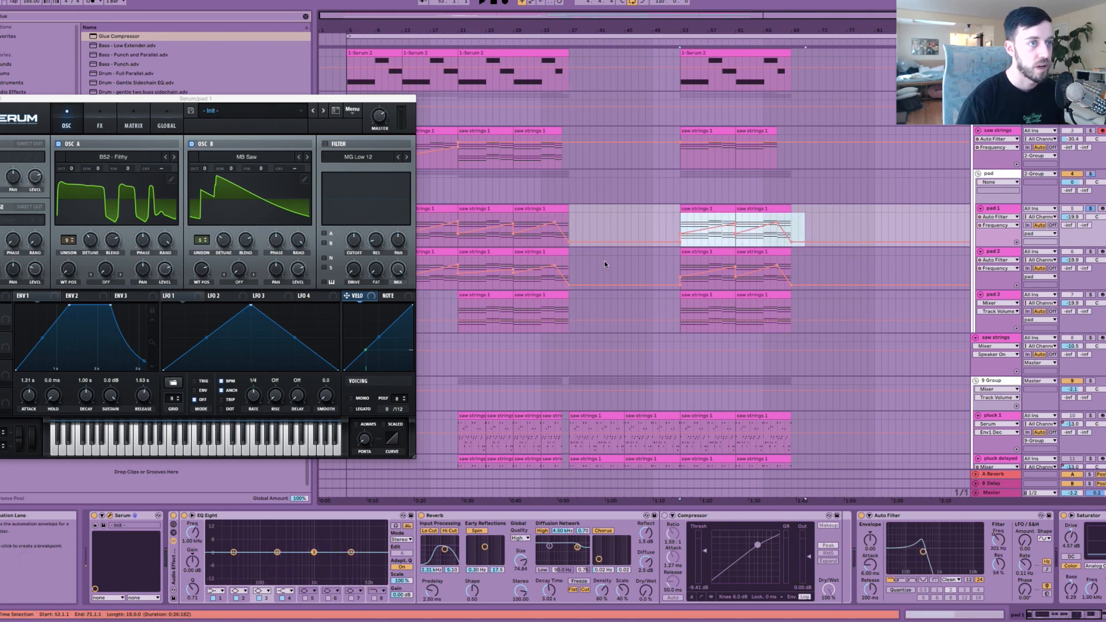
click(457, 314)
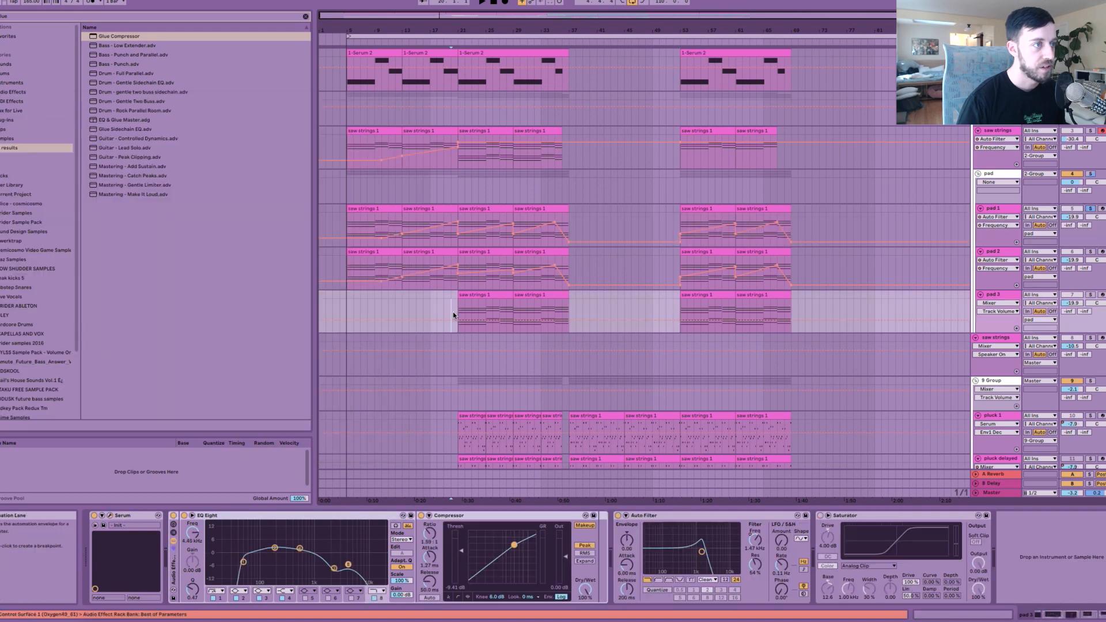
click(752, 538)
drag(459, 314, 818, 302)
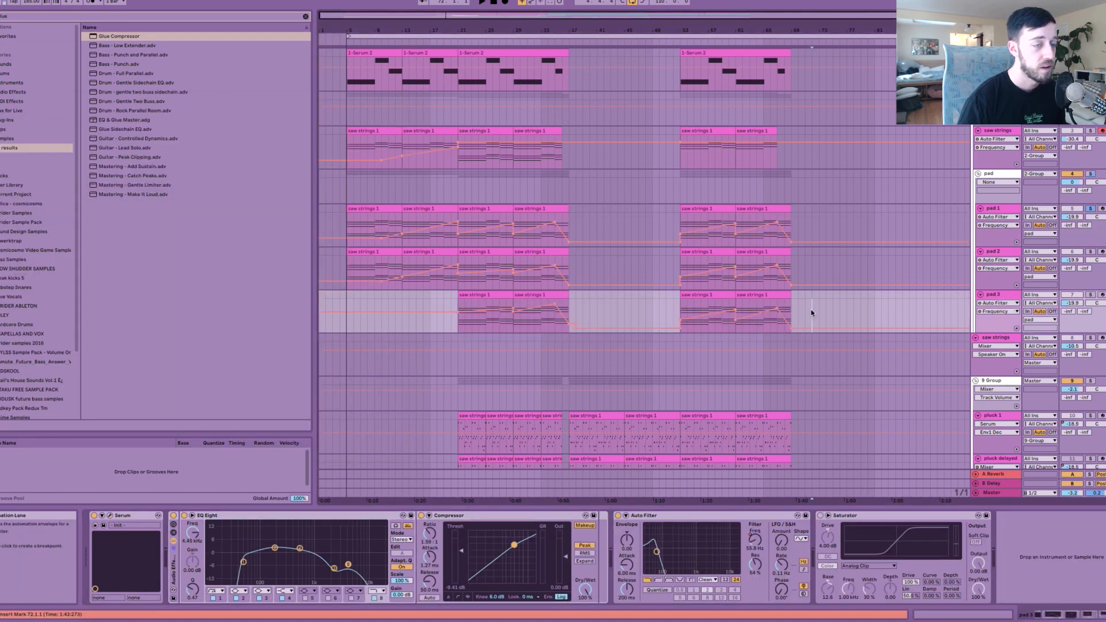
key(a)
Step: Review pad 1's effect chain from EQ Eight through to the Saturator
click(459, 256)
click(458, 242)
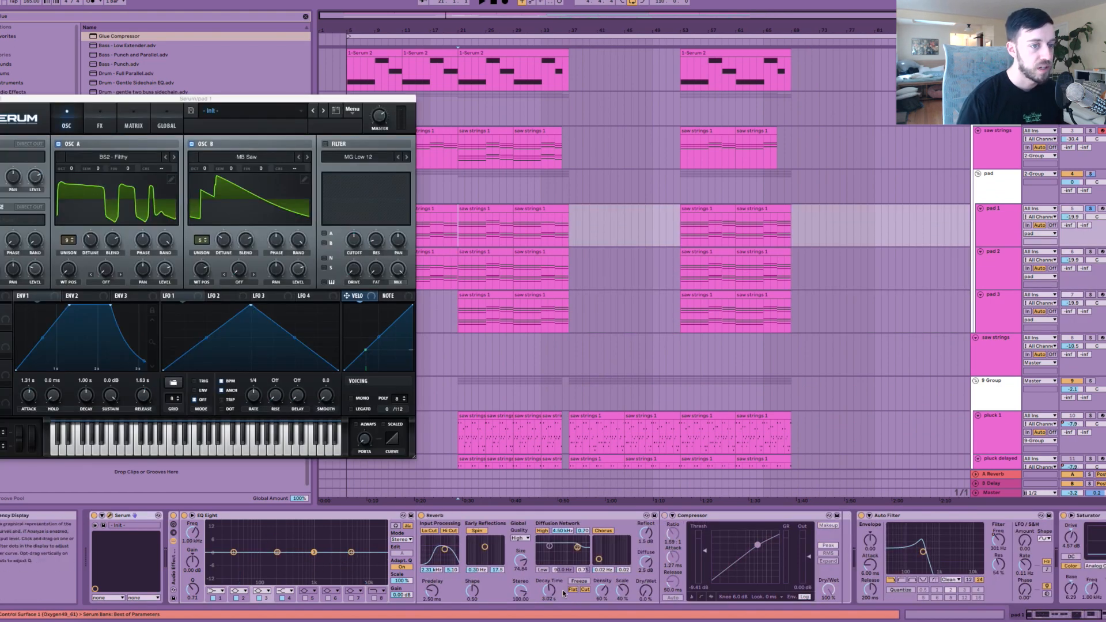
scroll(346, 558, right, 5)
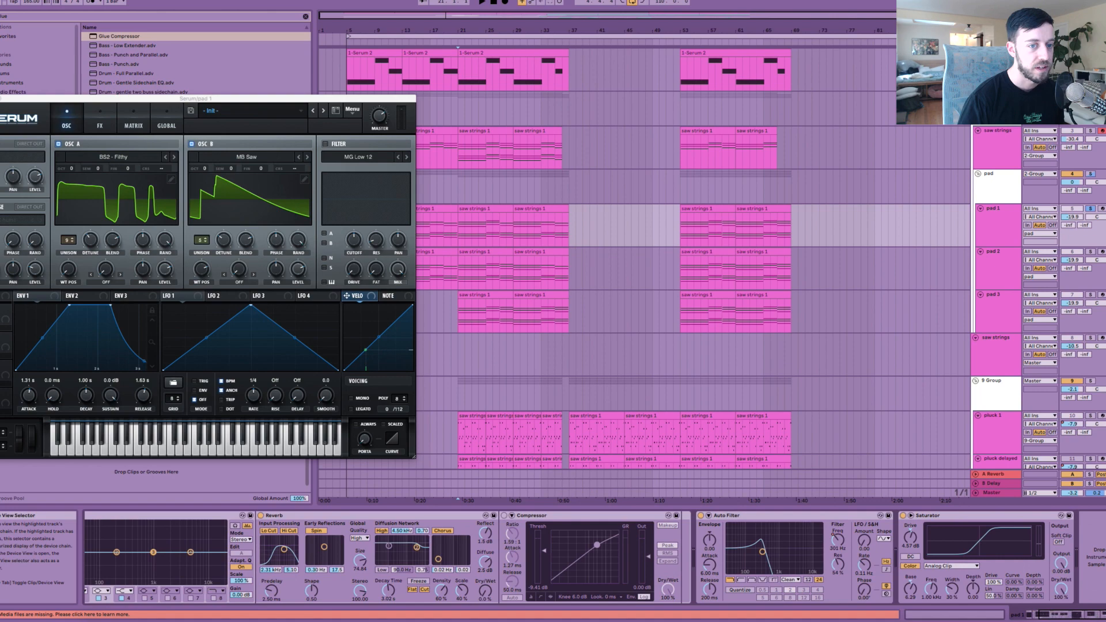
Step: Inspect pad 2's Serum patch and its effects through to the Saturator, comparing the chain with pad 1's
click(460, 271)
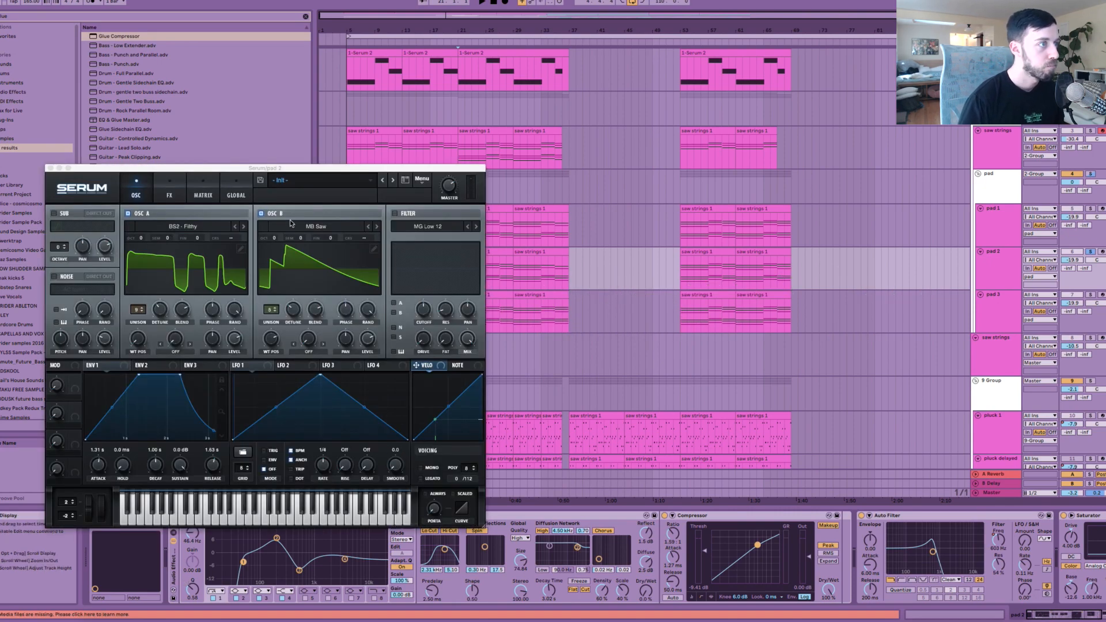
drag(208, 168, 167, 102)
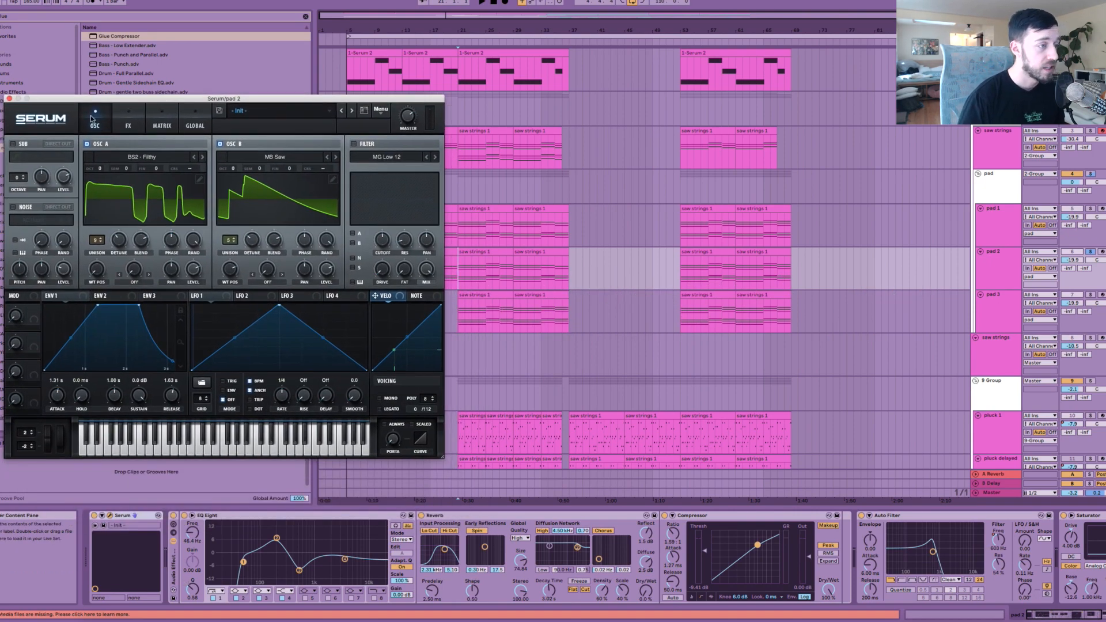
click(9, 100)
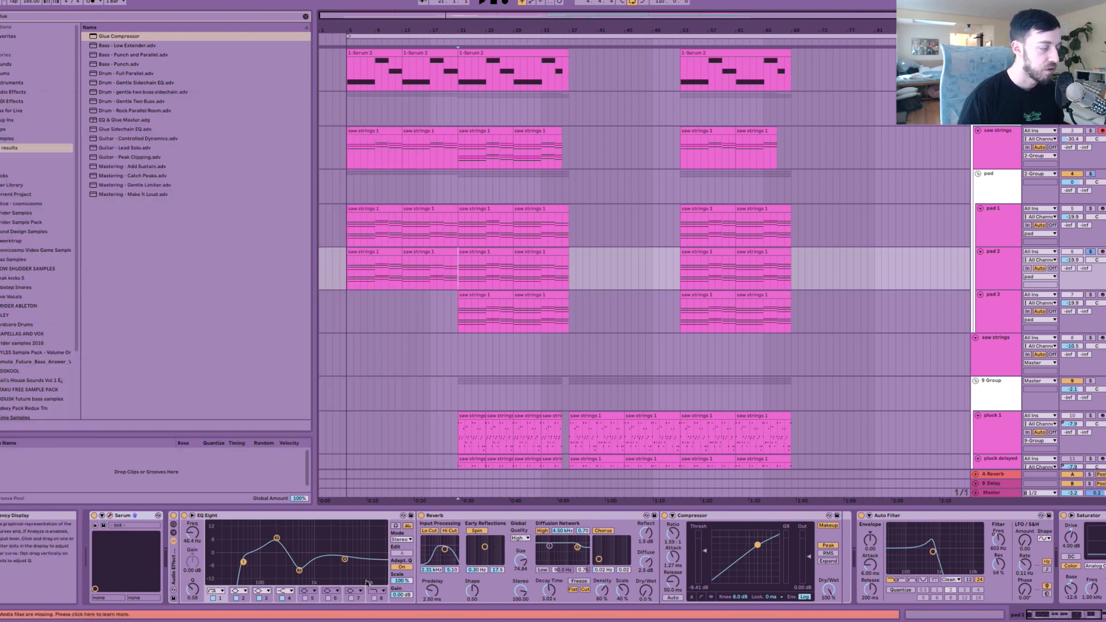
click(1075, 615)
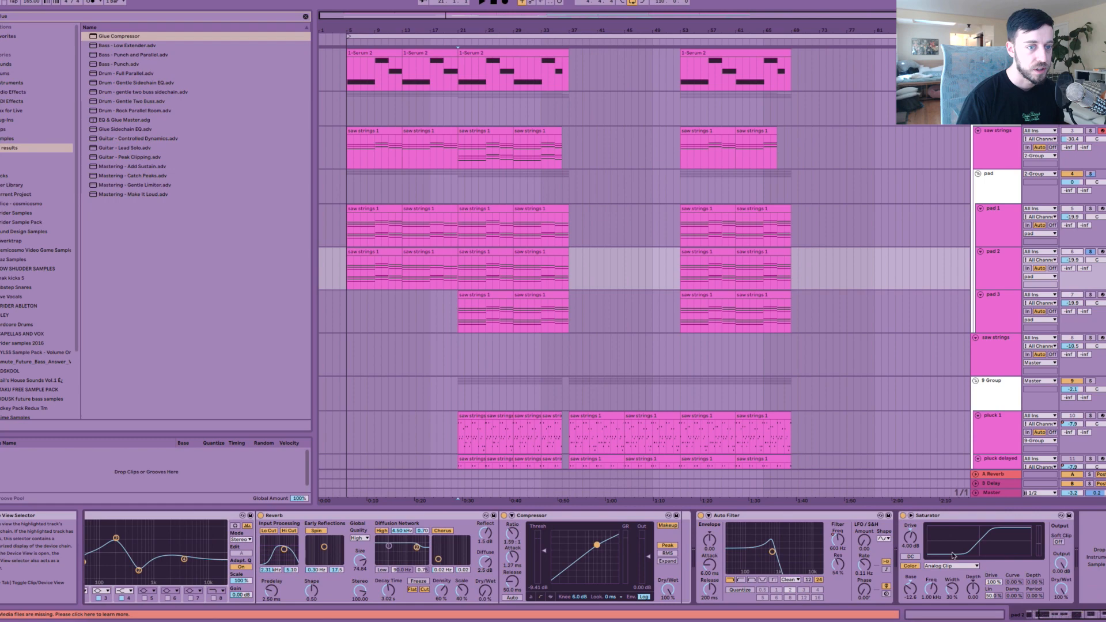
click(549, 224)
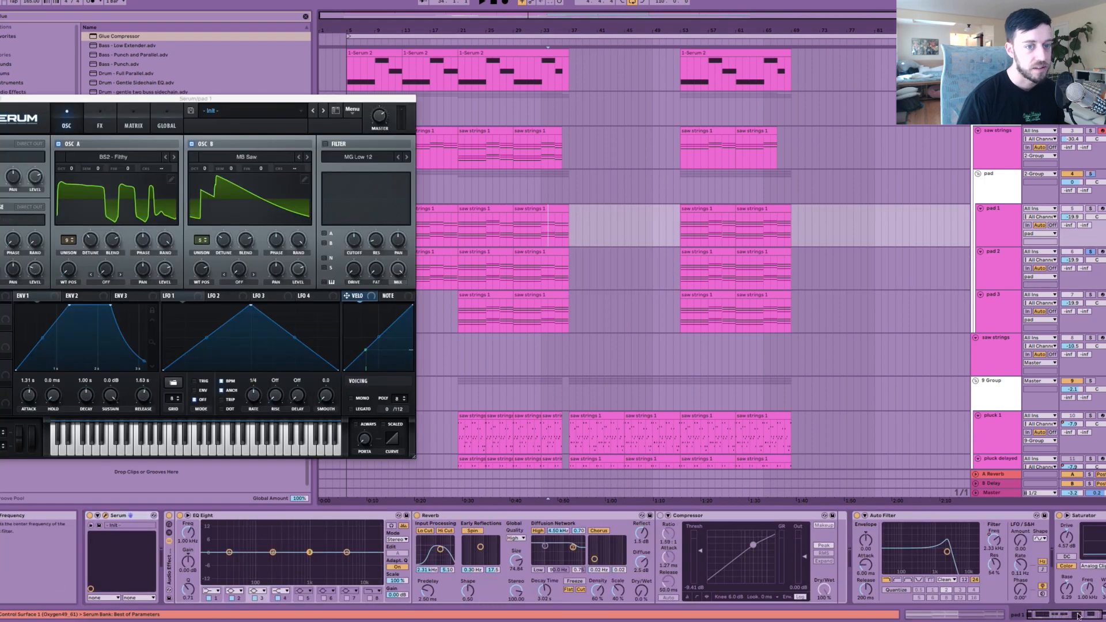
click(542, 260)
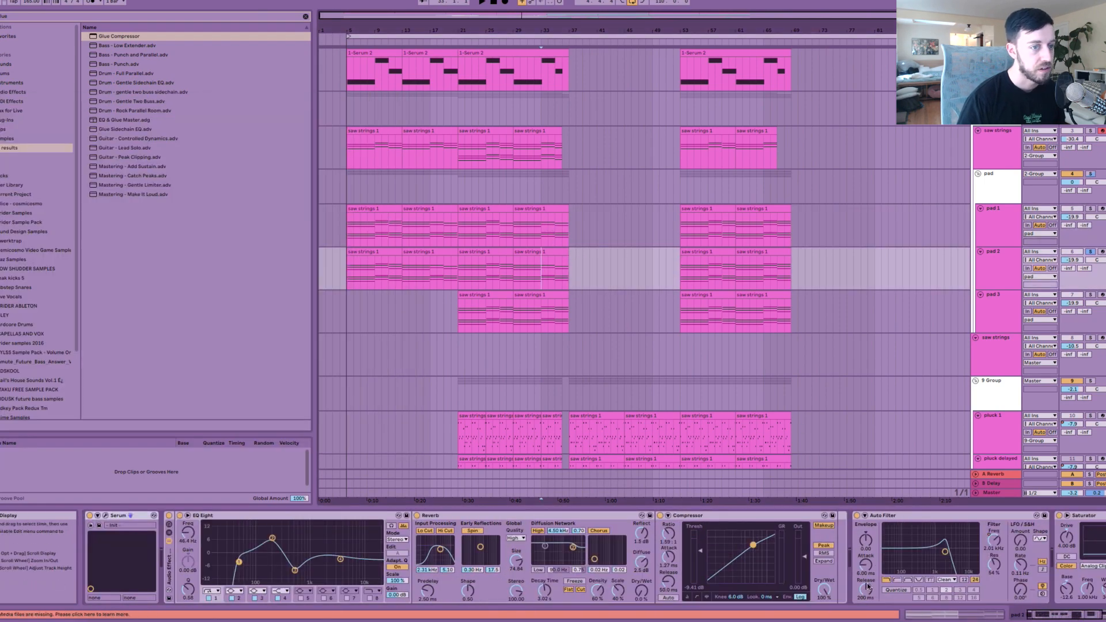
Step: Listen to pad 2 in solo from bar 21 and from bar 29
click(459, 268)
key(s)
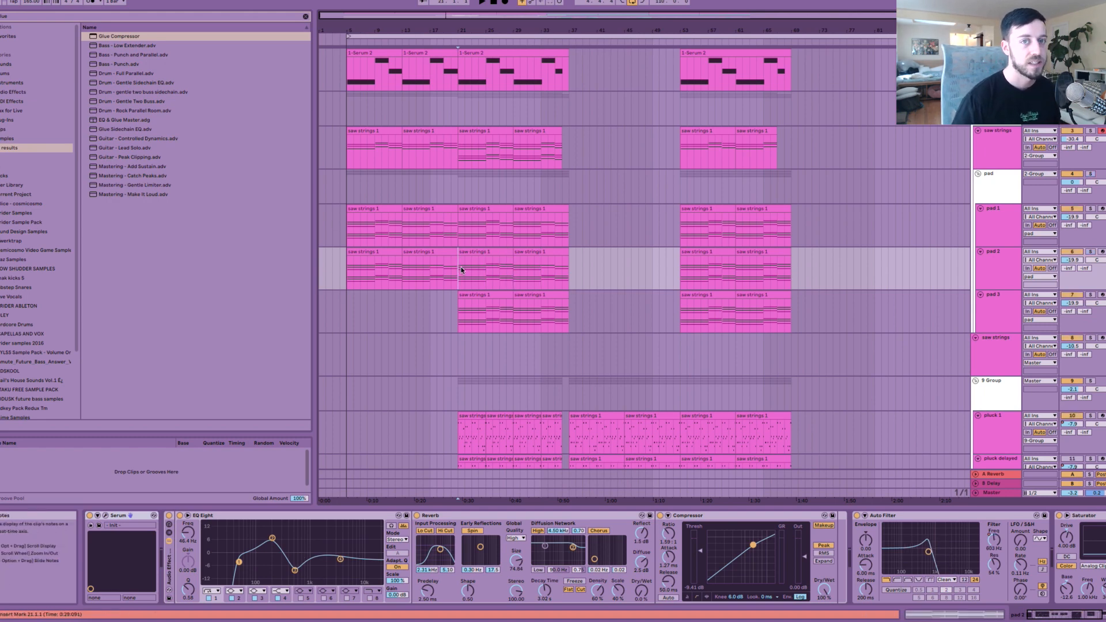
key(space)
key(s)
click(514, 272)
key(space)
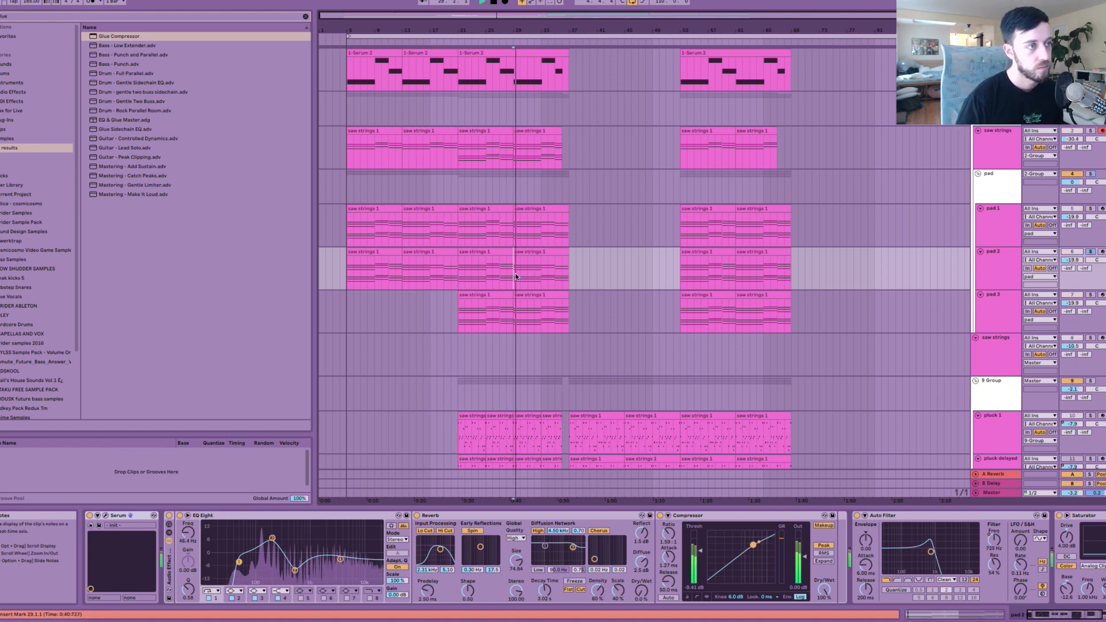
Step: Stop playback on pad 3 and delete the Saturator from its effect chain
click(513, 317)
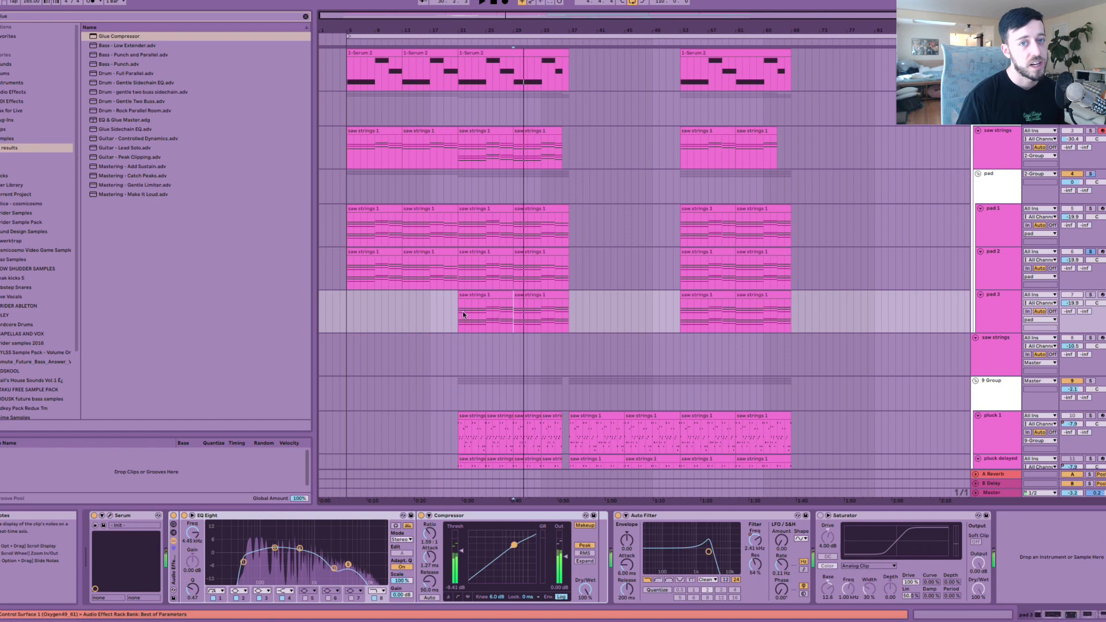
key(space)
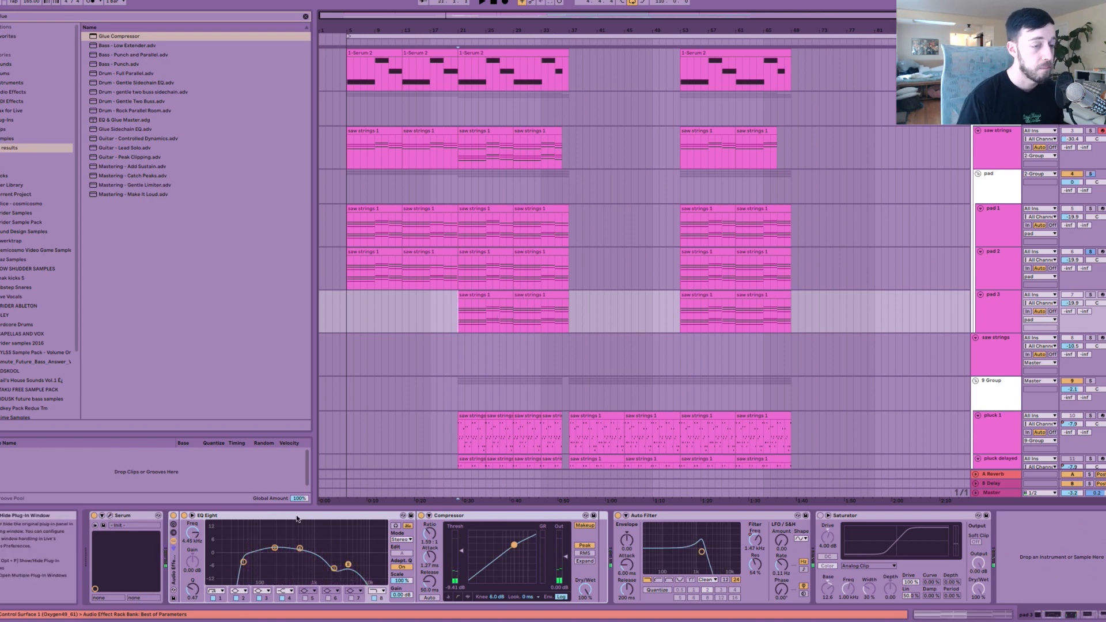
click(845, 516)
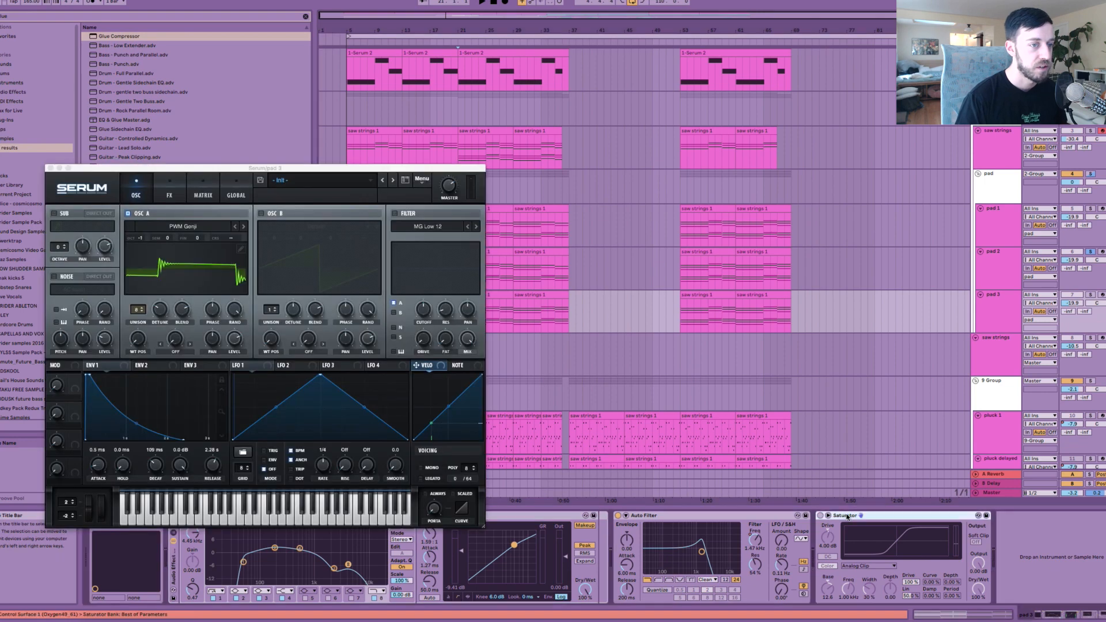
key(Delete)
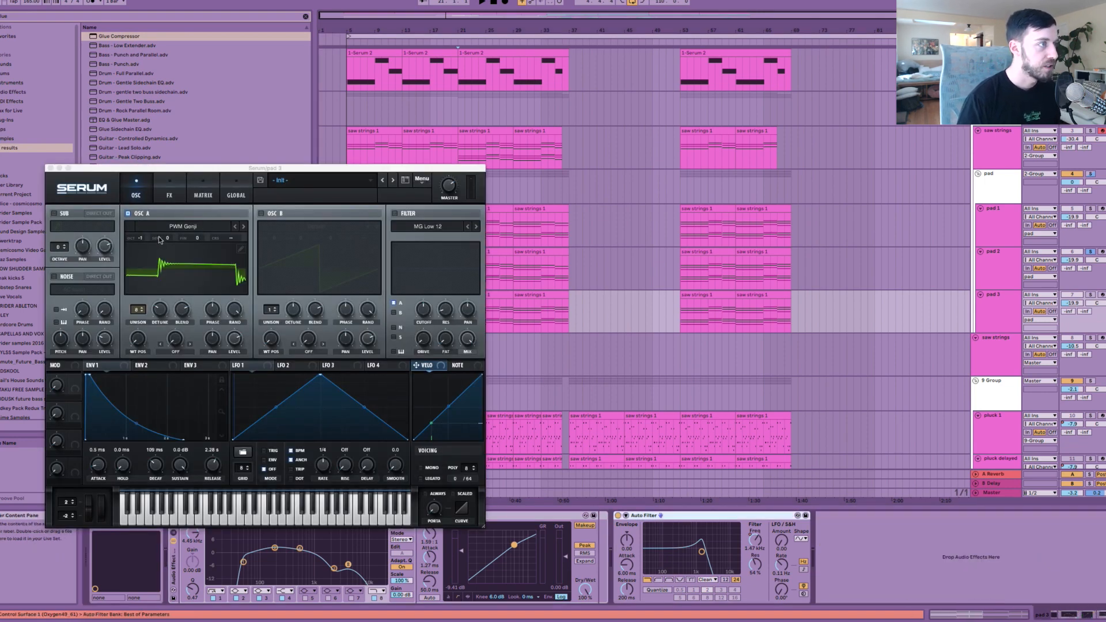
Step: Look up oscillator A's wavetable in the Analog category of pad 3's Serum, check its detune and envelope, and close the plug-in
click(184, 228)
mouse_move(195, 237)
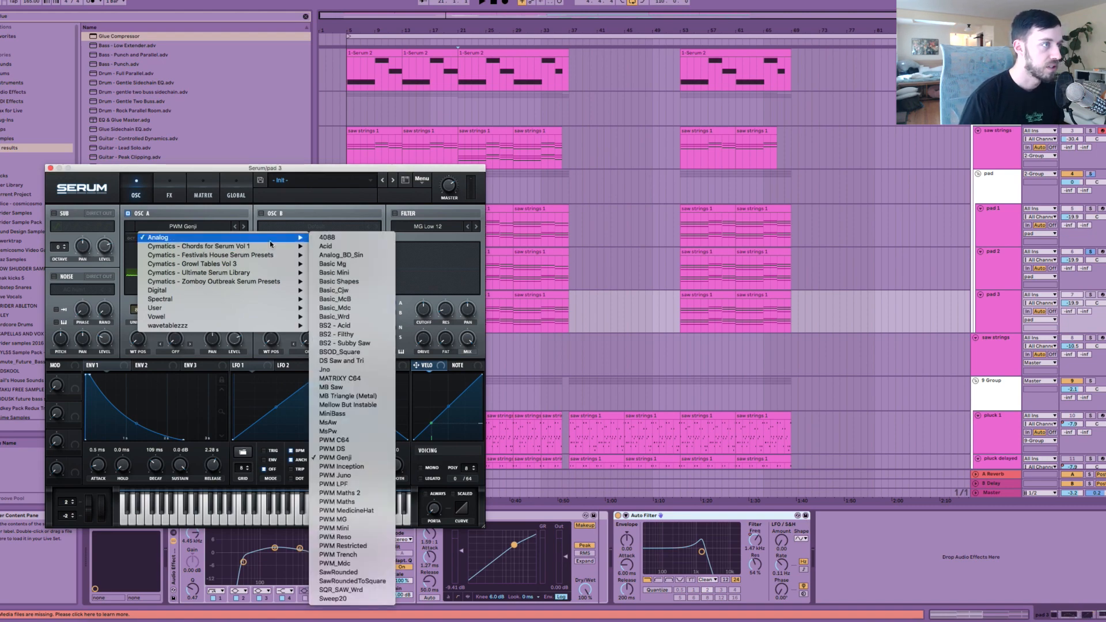
click(751, 284)
click(611, 306)
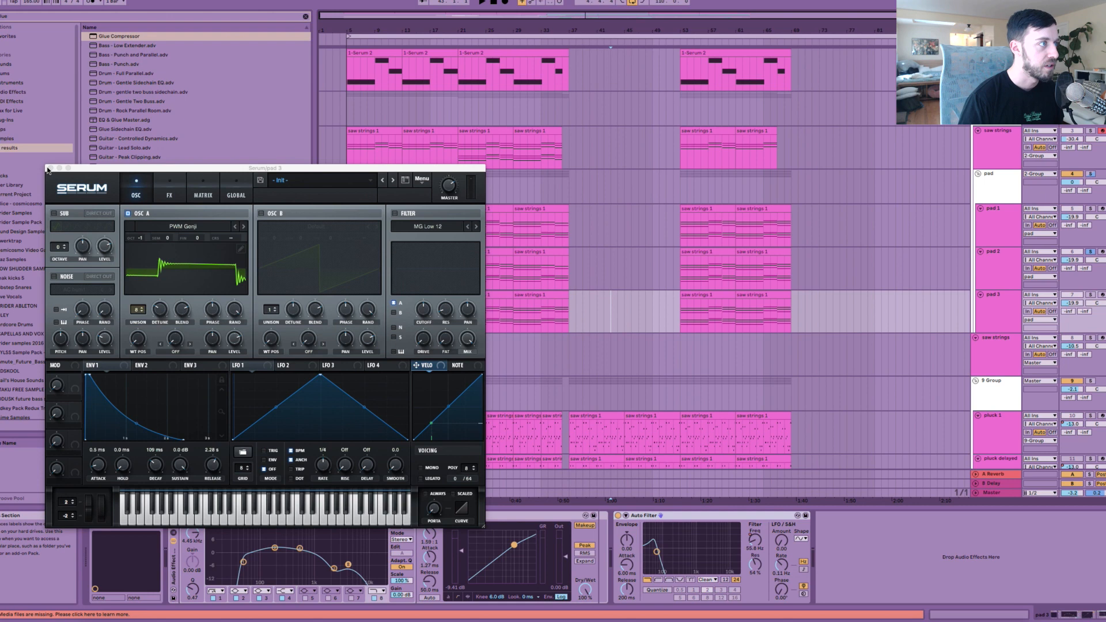
click(159, 314)
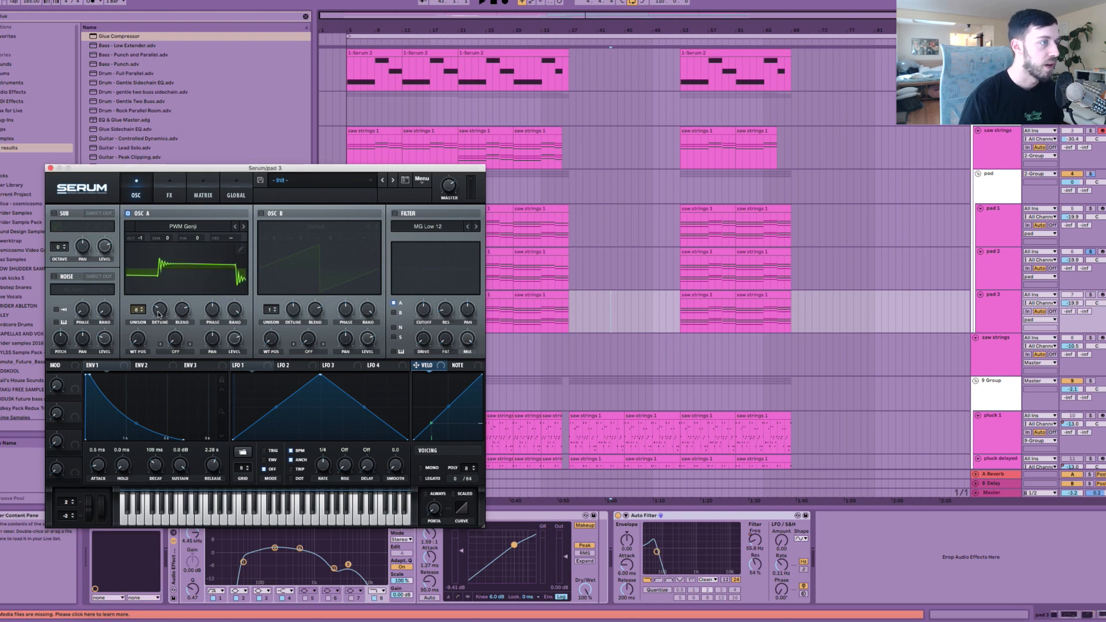
mouse_move(102, 471)
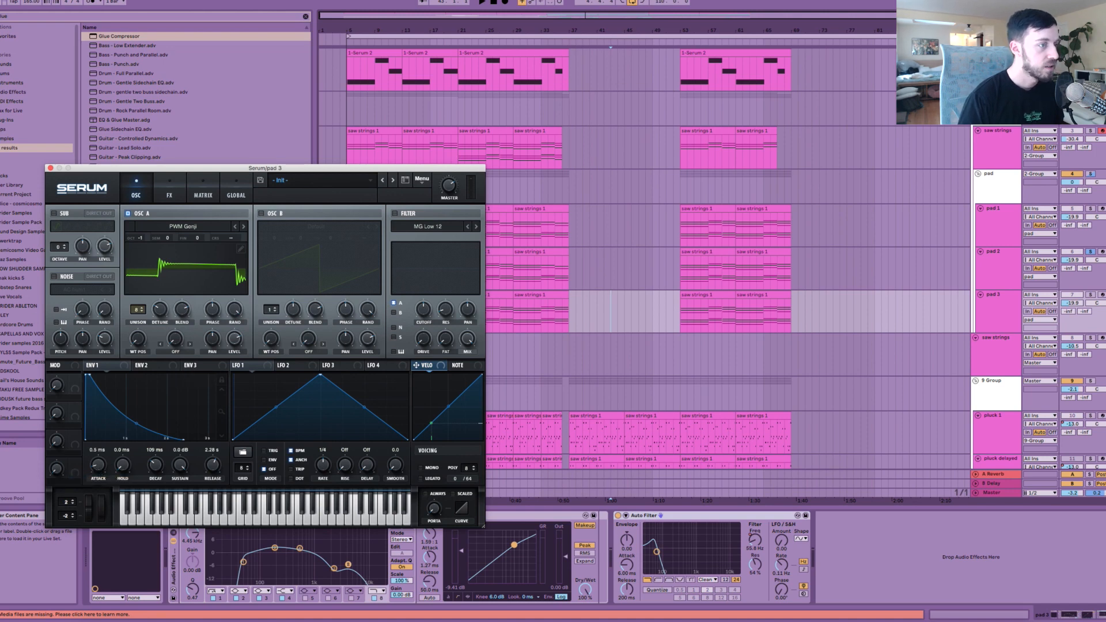
click(50, 168)
Step: Listen to pad 3 in solo from bars 21, 29 and 53
click(455, 321)
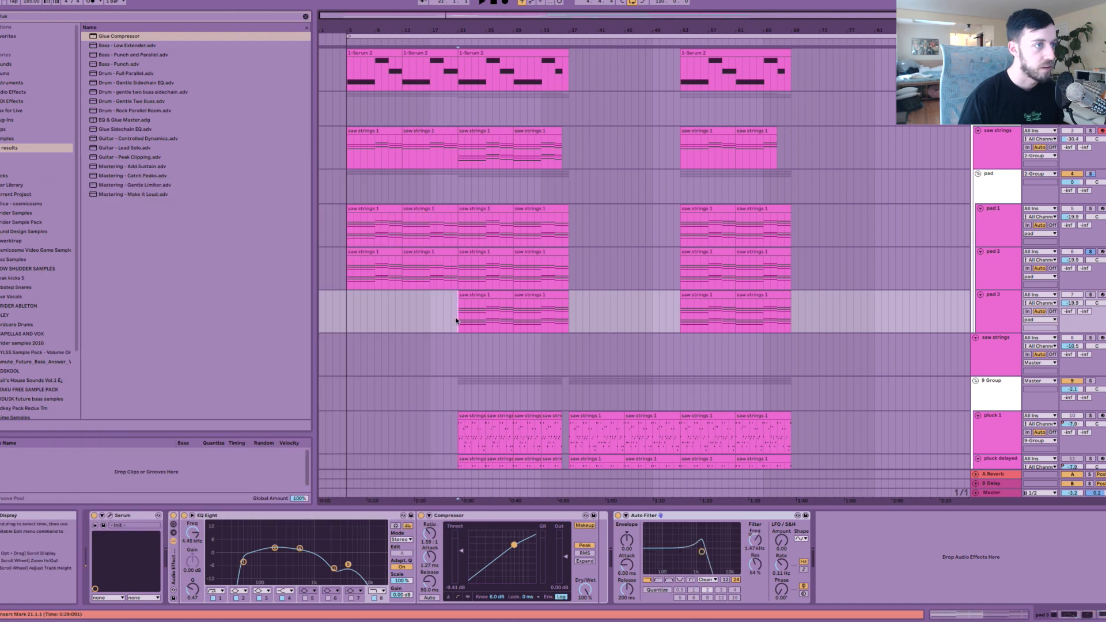
key(space)
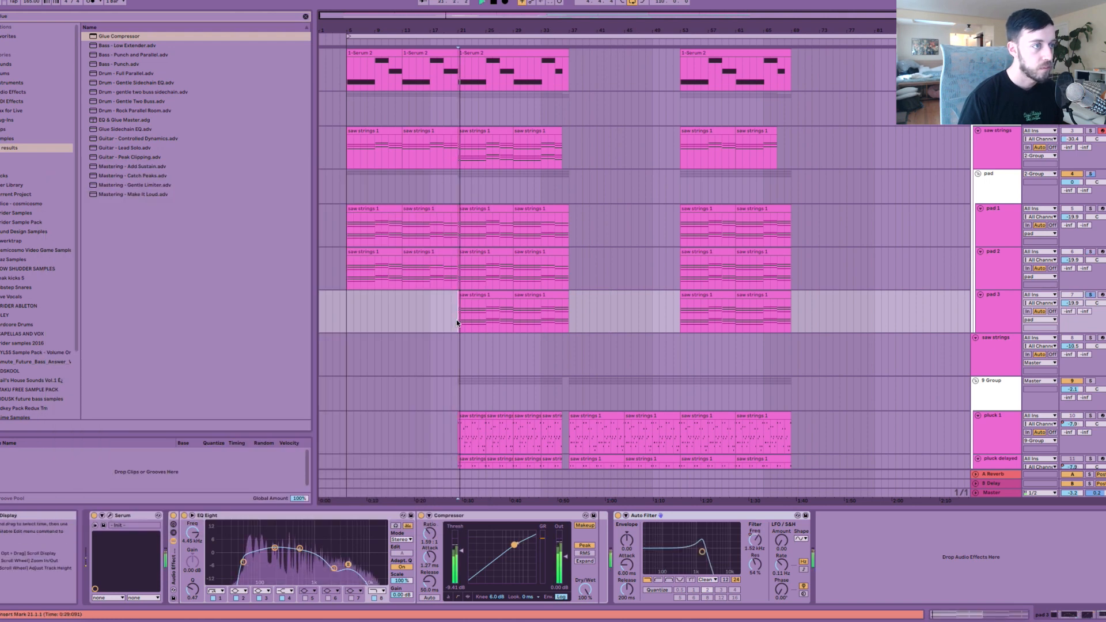
click(513, 323)
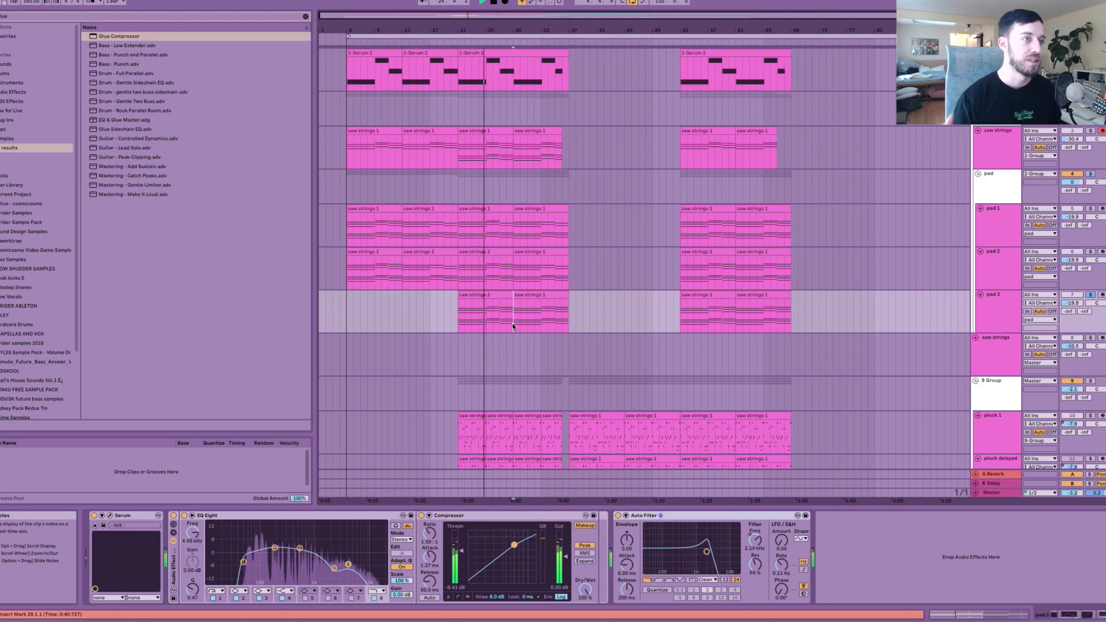
key(space)
key(space)
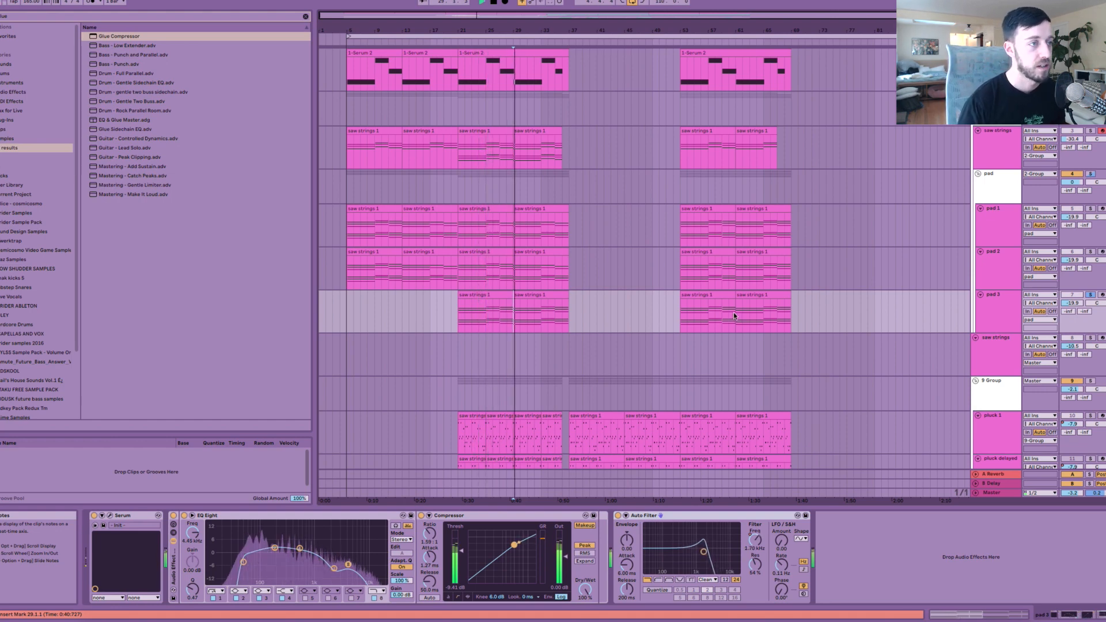
click(681, 319)
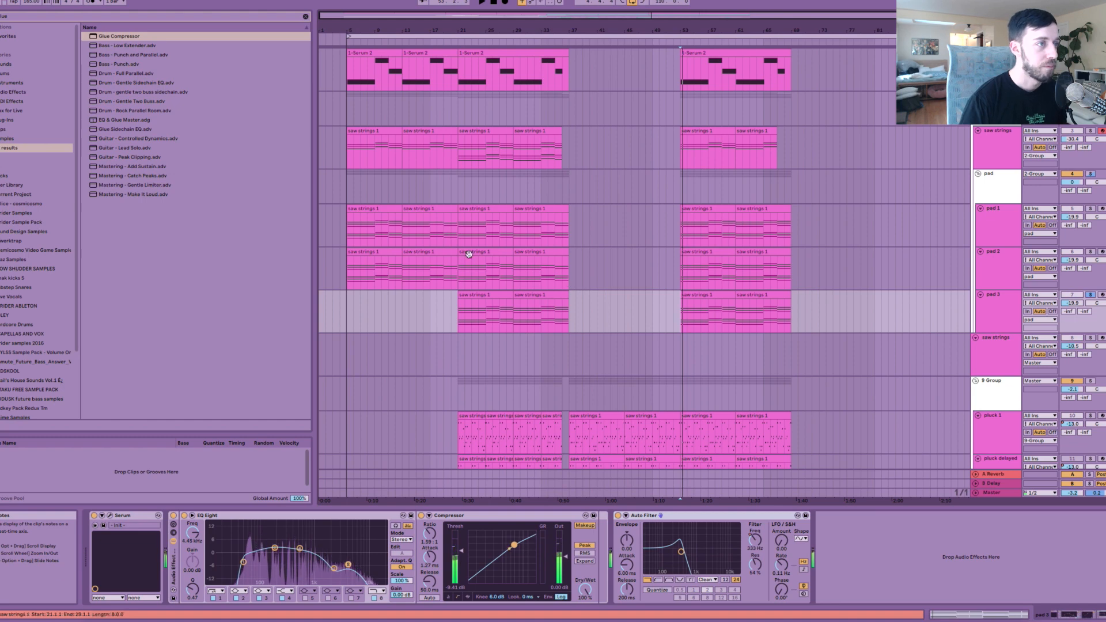
Step: Open the saw strings clip at bar 13 in the note editor and close the Serum window covering it
click(468, 255)
click(407, 130)
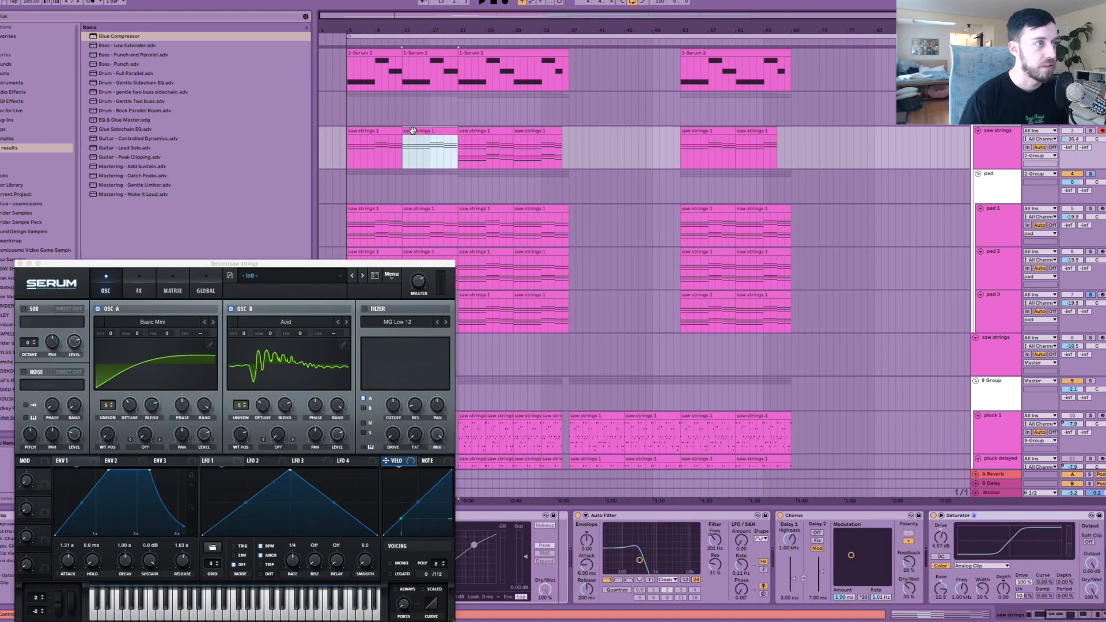
double_click(412, 130)
click(785, 547)
mouse_move(609, 515)
mouse_down()
mouse_move(851, 447)
mouse_move(1015, 418)
mouse_up()
click(906, 519)
click(486, 148)
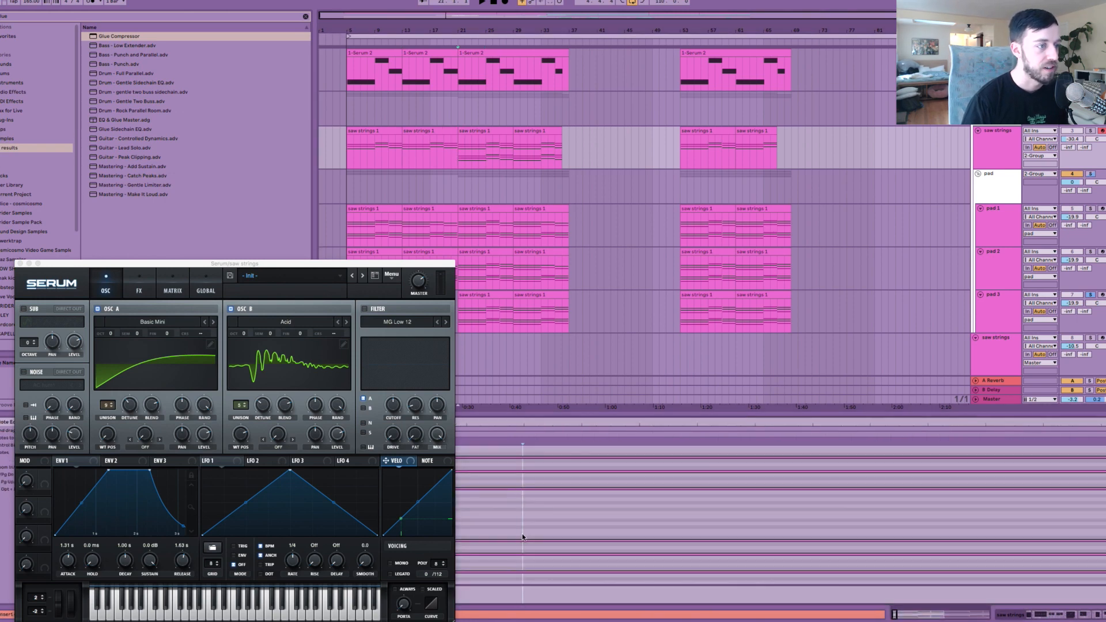
click(431, 128)
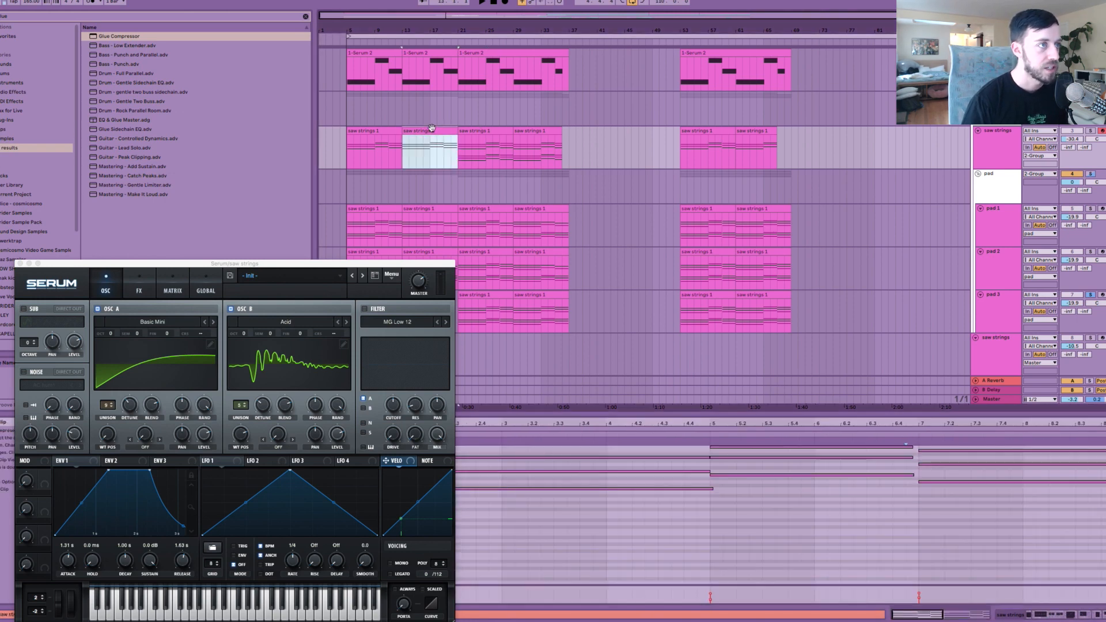
click(19, 263)
click(20, 264)
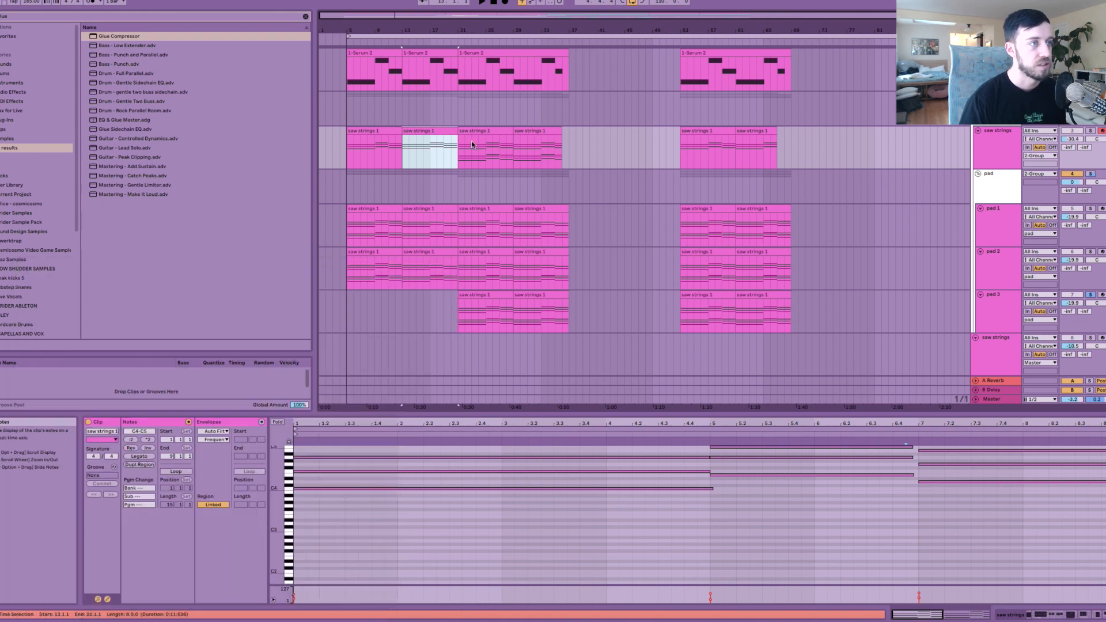
Step: Try a copy of the chord notes in the saw strings clip at bar 13 two octaves lower, and delete that copy
drag(361, 538, 951, 441)
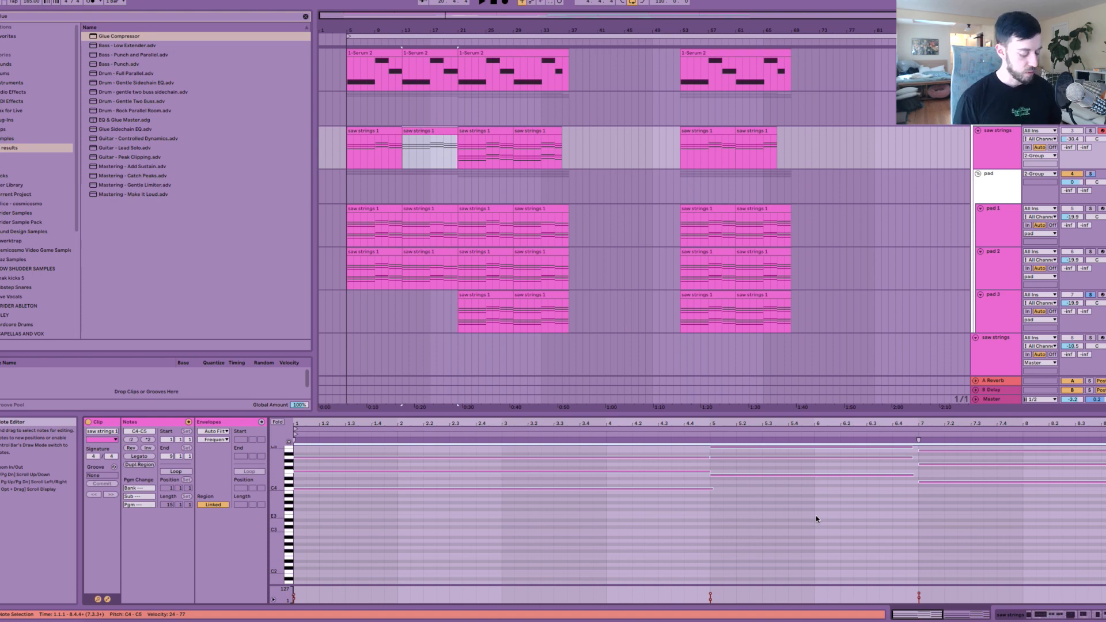
key(super+v)
key(shift+Down)
key(shift+Down)
key(shift+Down)
key(shift+Up)
key(shift+Up)
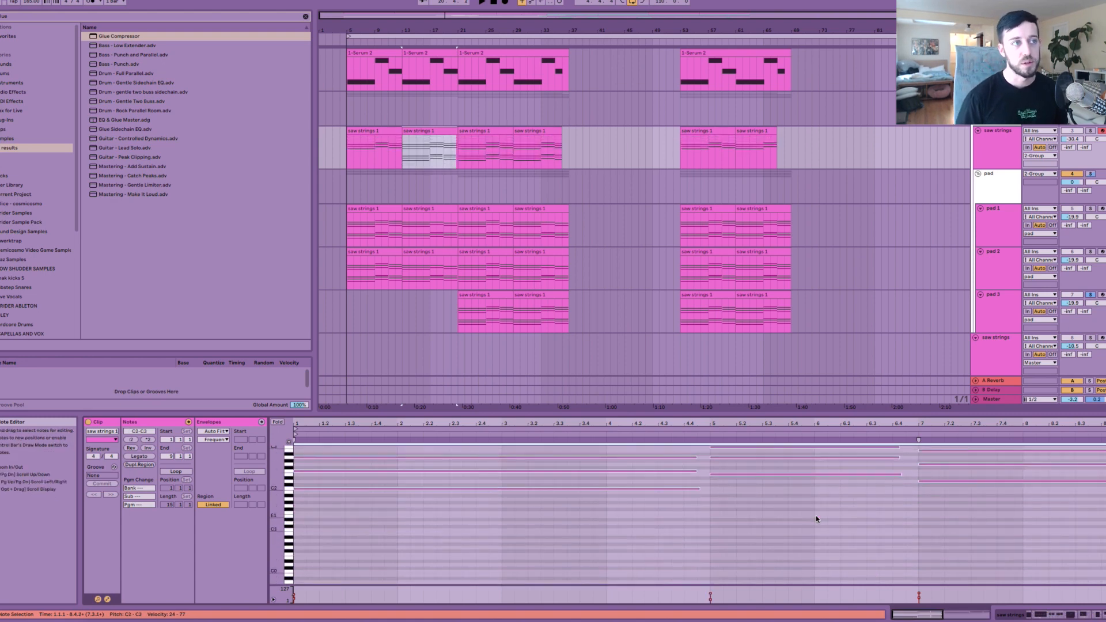
key(Delete)
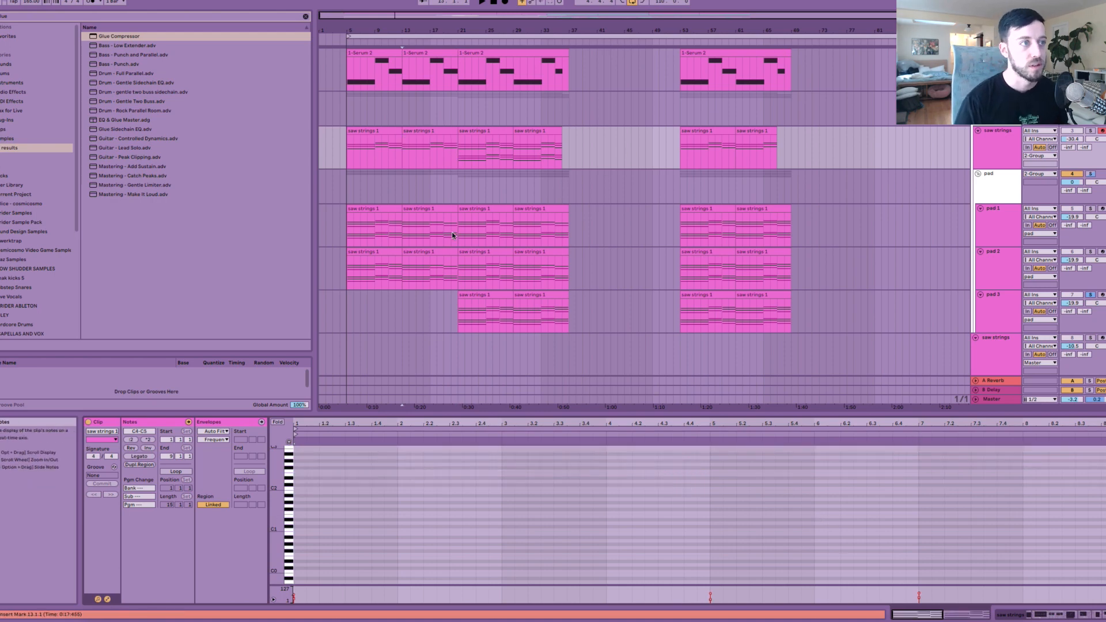
Step: Inspect the high-frequency cut in the EQ Eight on the group track containing the saw strings
scroll(453, 216, down, 5)
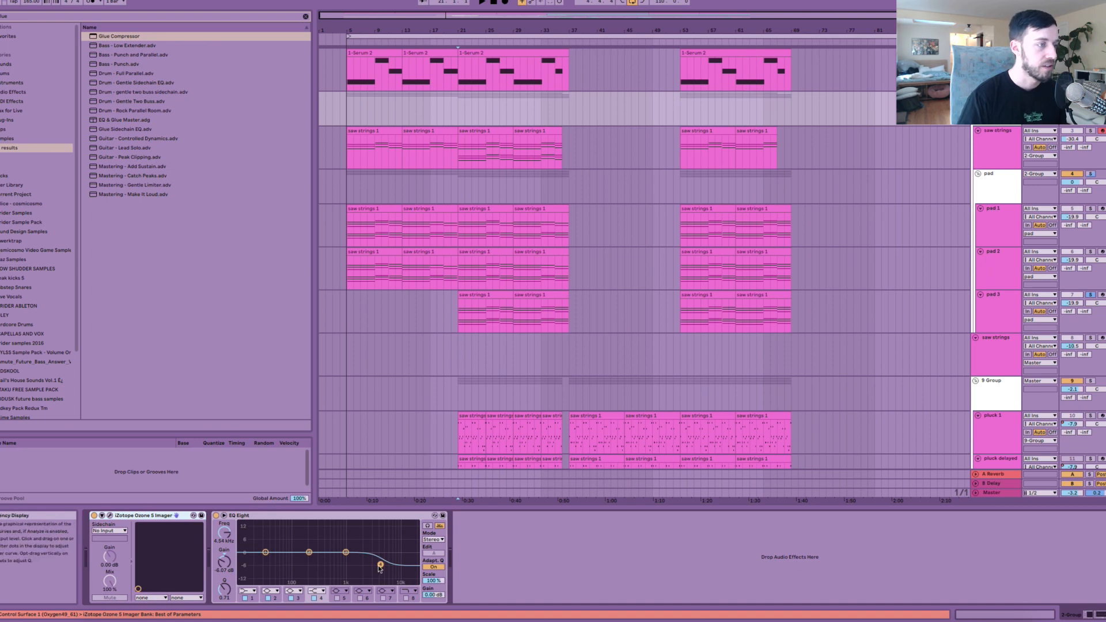
click(381, 565)
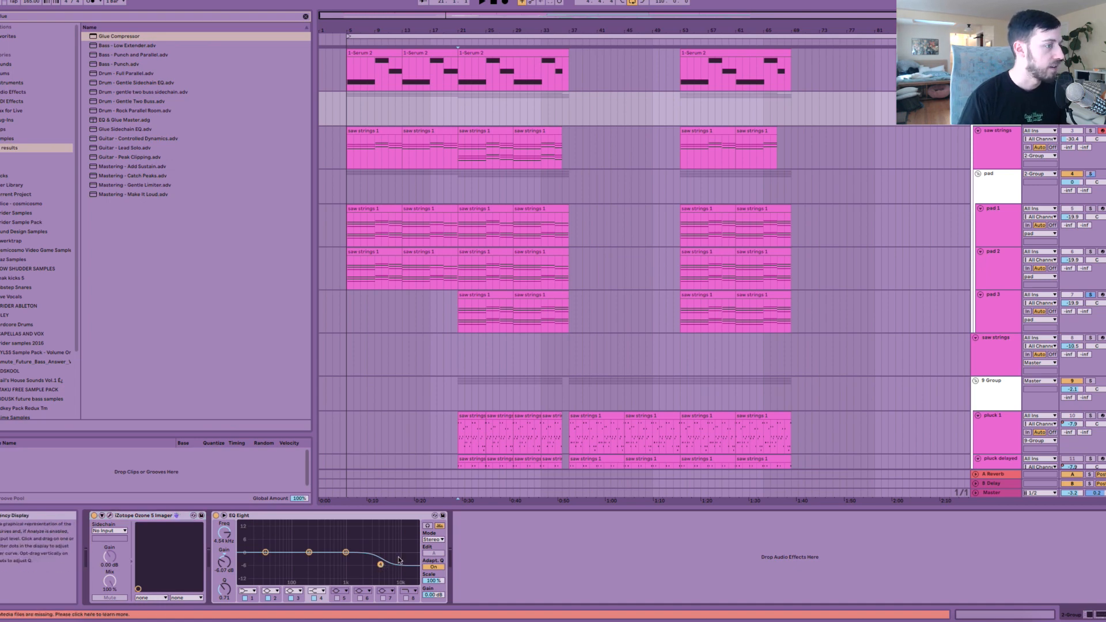
Step: Inspect the stereo width settings in the Ozone 5 Imager on the saw strings group and hide its window
click(110, 516)
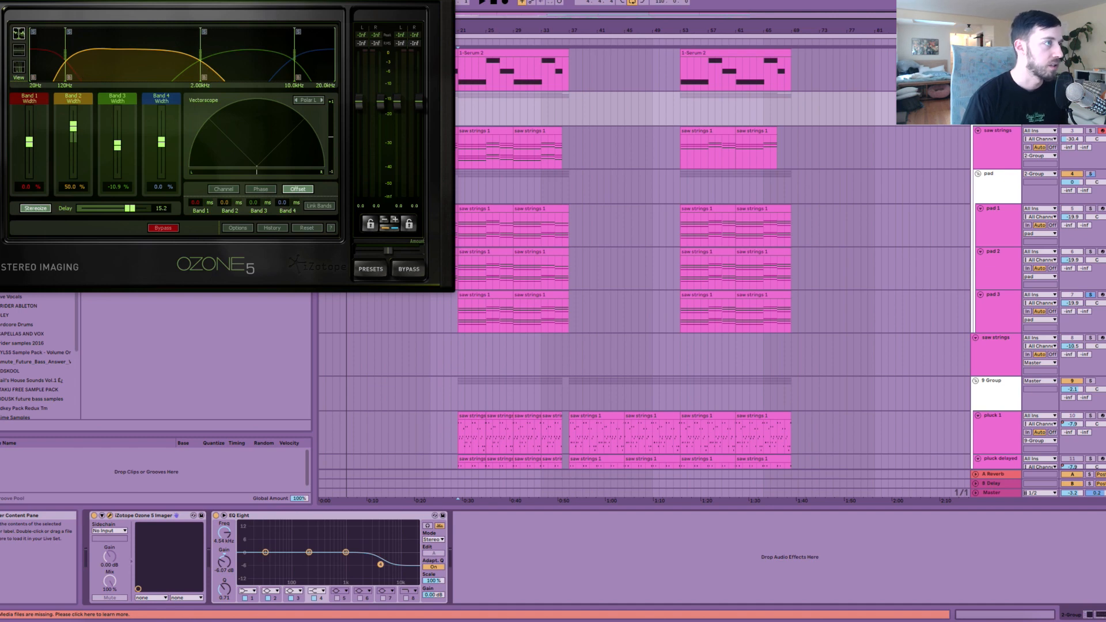
key(super+alt+p)
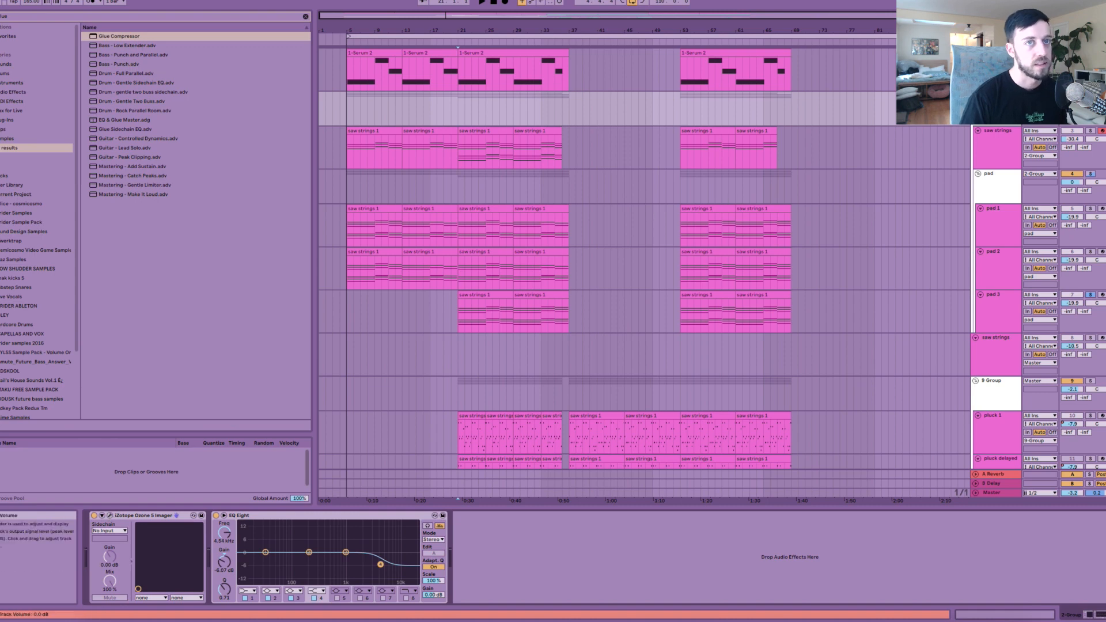
Step: Solo the 9 Group containing the plucks and play it from bar 37
click(458, 364)
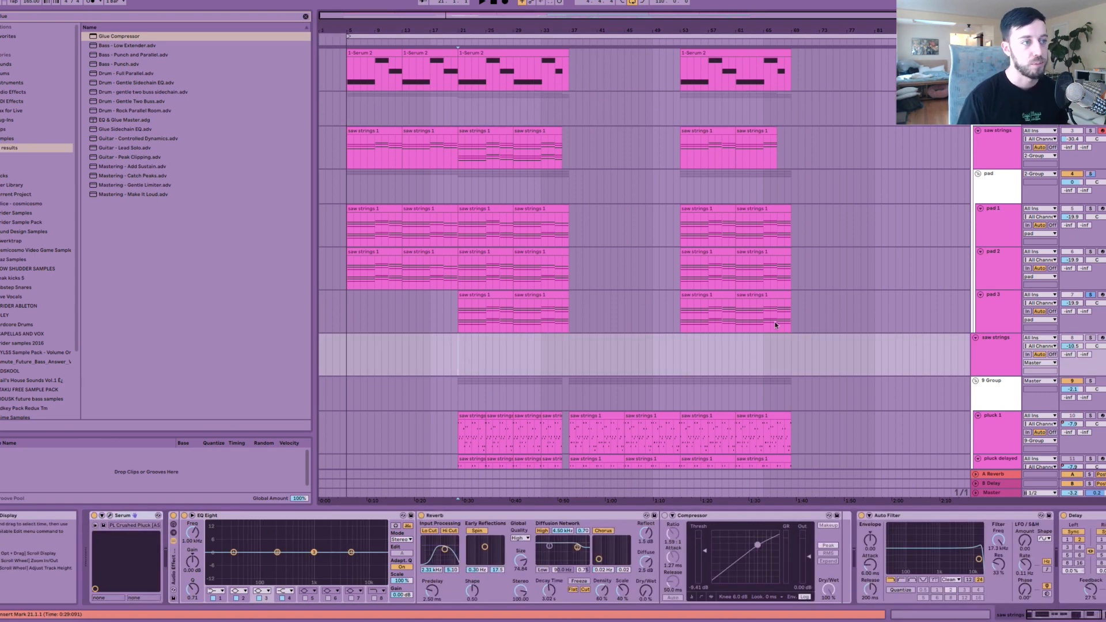
scroll(894, 316, down, 5)
click(454, 222)
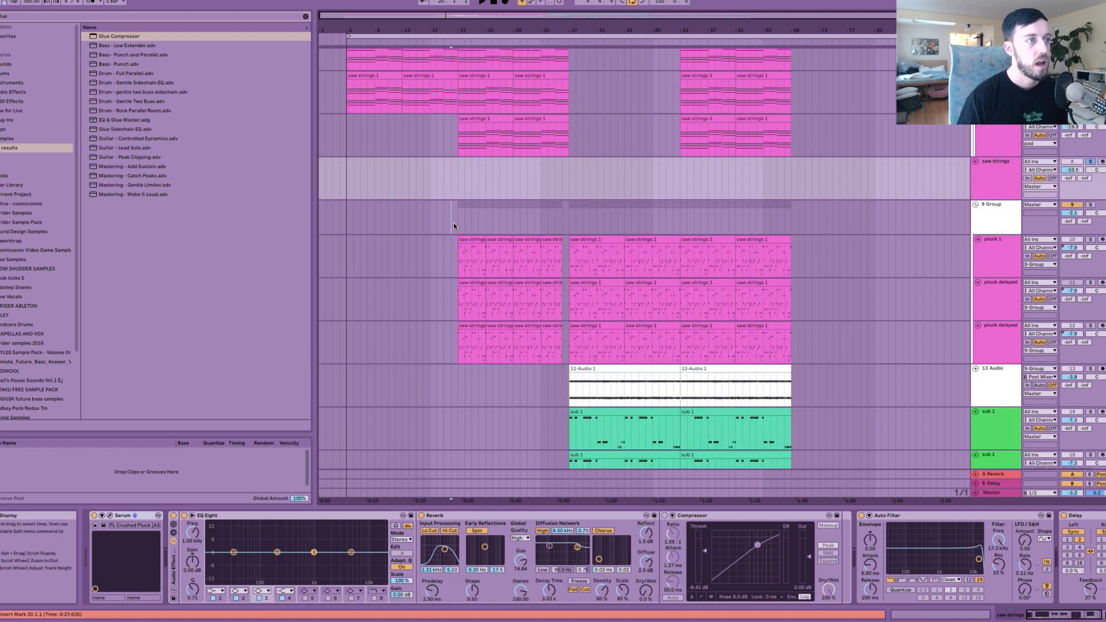
click(466, 224)
click(1090, 204)
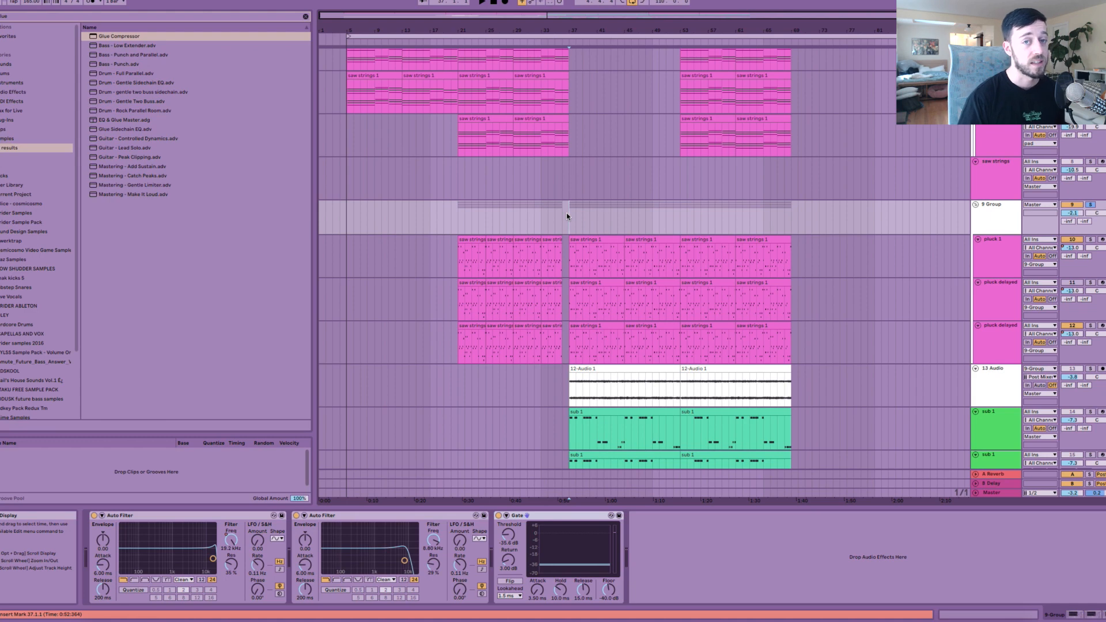
key(space)
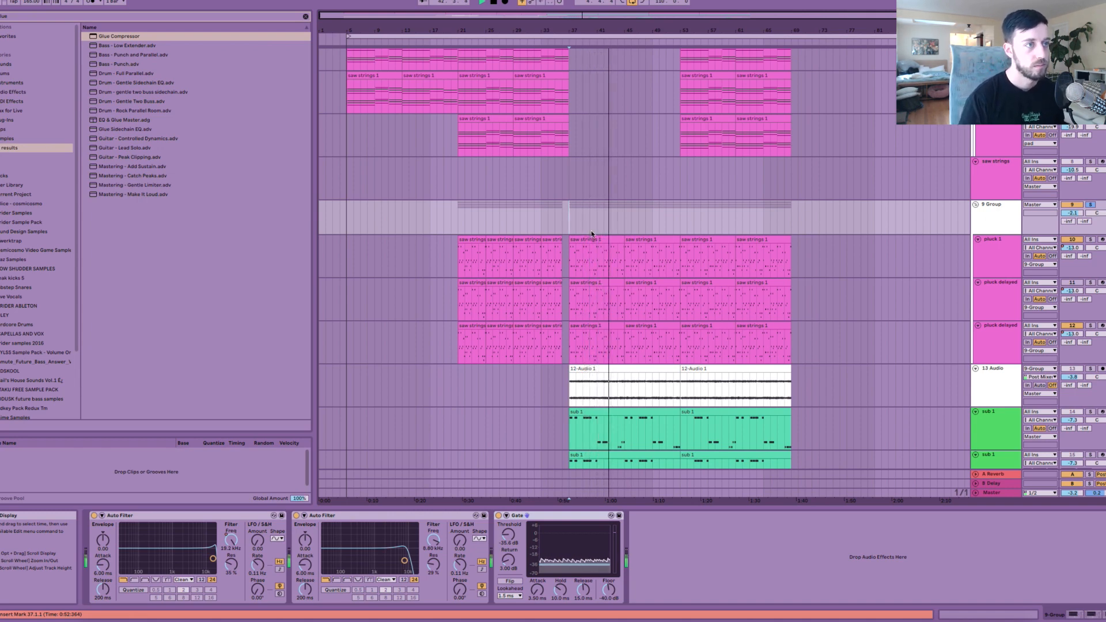
Step: Open the pluck 1 clip at bar 37 in the note editor, enlarge the editor and examine the notes up close
double_click(594, 260)
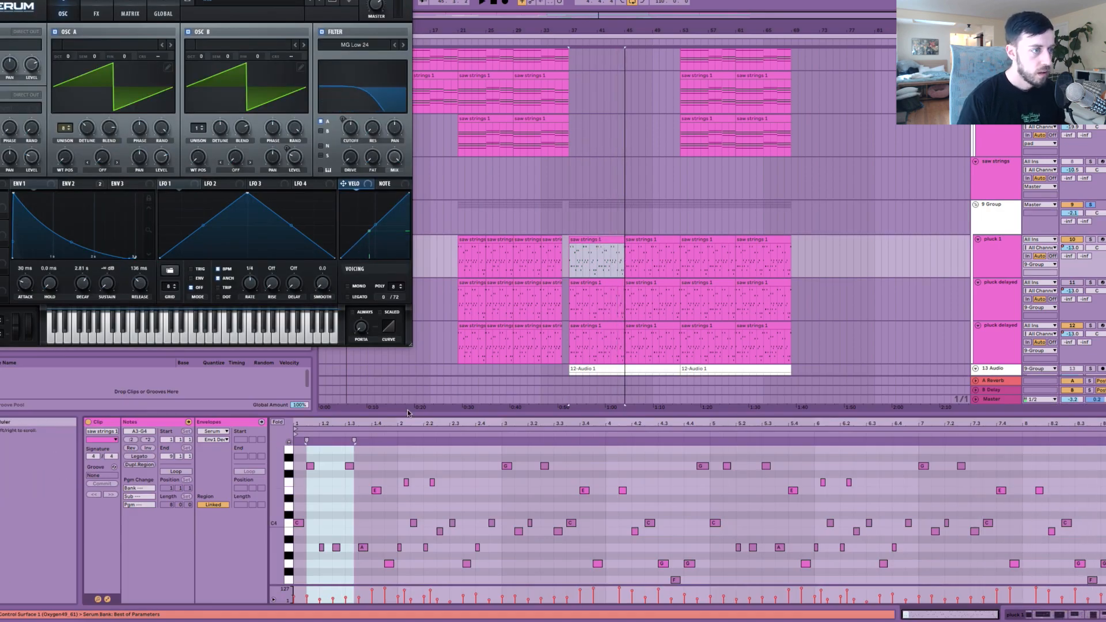
drag(407, 415, 420, 344)
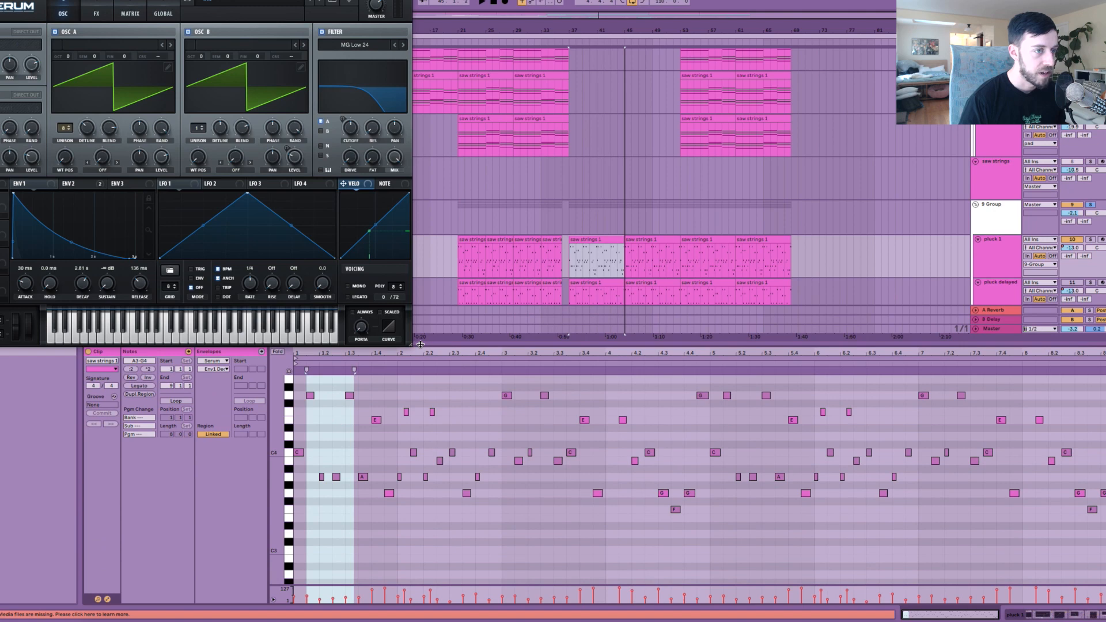
drag(344, 355, 352, 406)
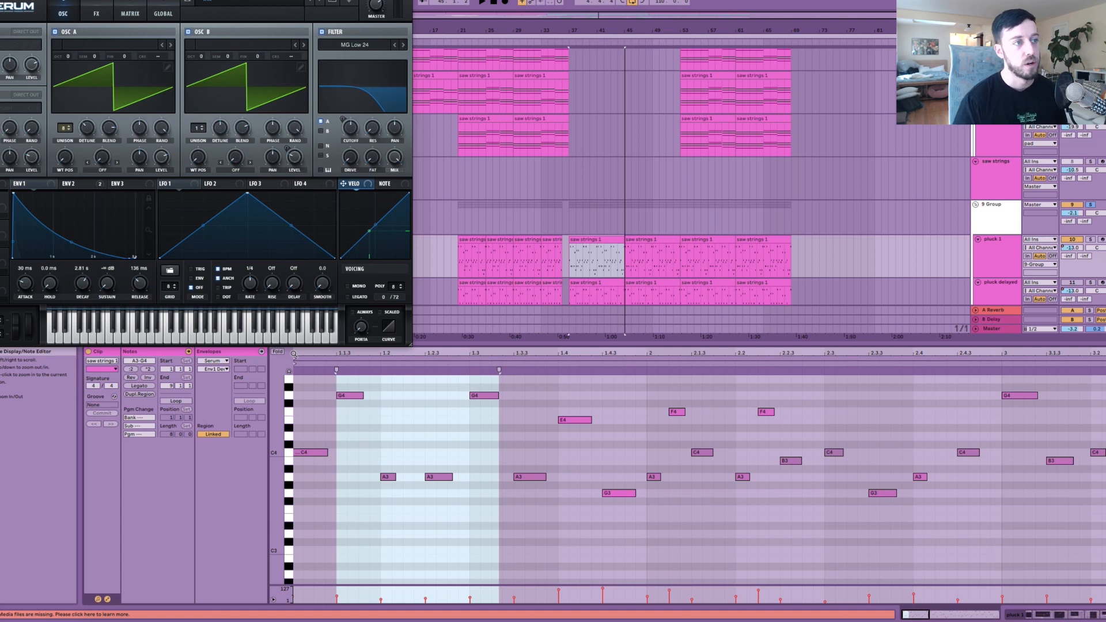
mouse_move(386, 355)
mouse_down()
mouse_move(386, 339)
mouse_move(386, 366)
mouse_up()
scroll(622, 255, down, 5)
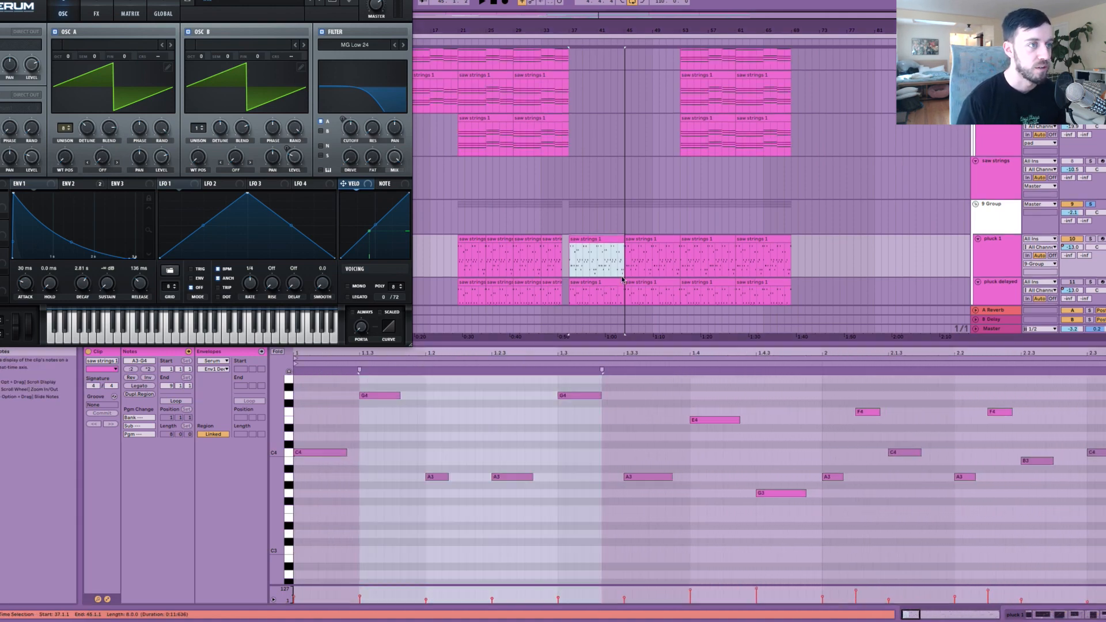
Step: Show the device chains of the pluck 1 track and of the group track containing it
scroll(622, 255, up, 2)
click(573, 141)
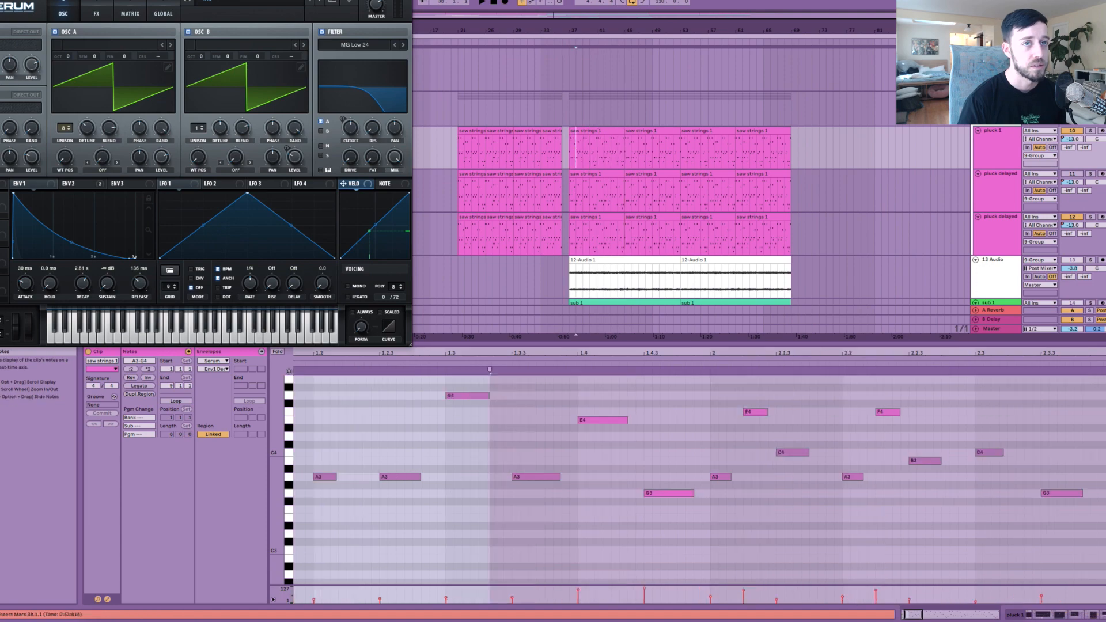
click(996, 97)
double_click(989, 140)
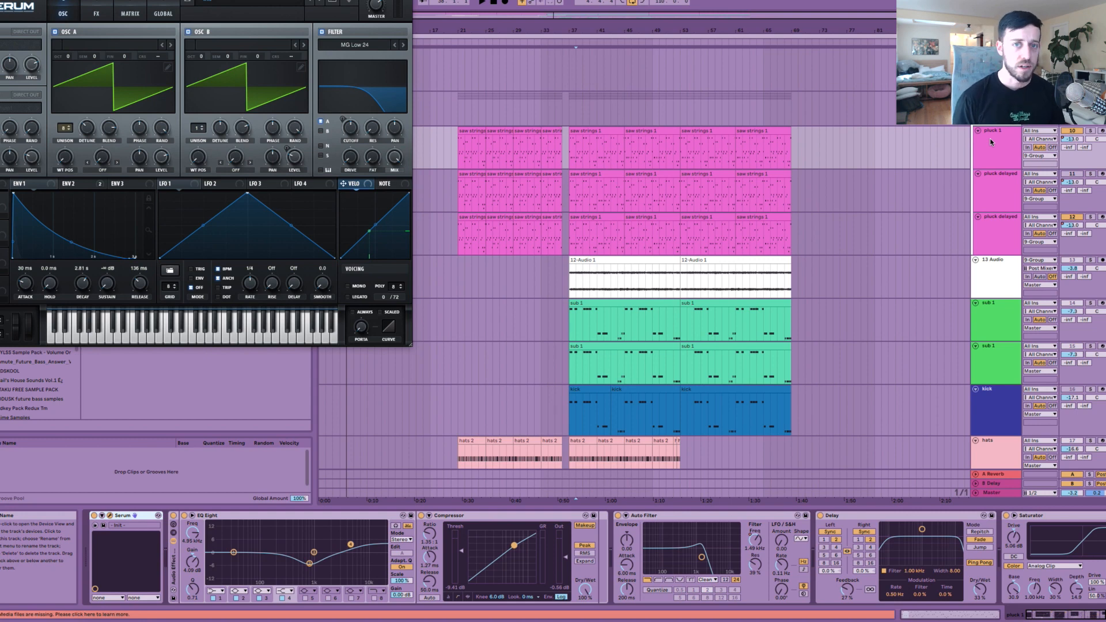
click(569, 149)
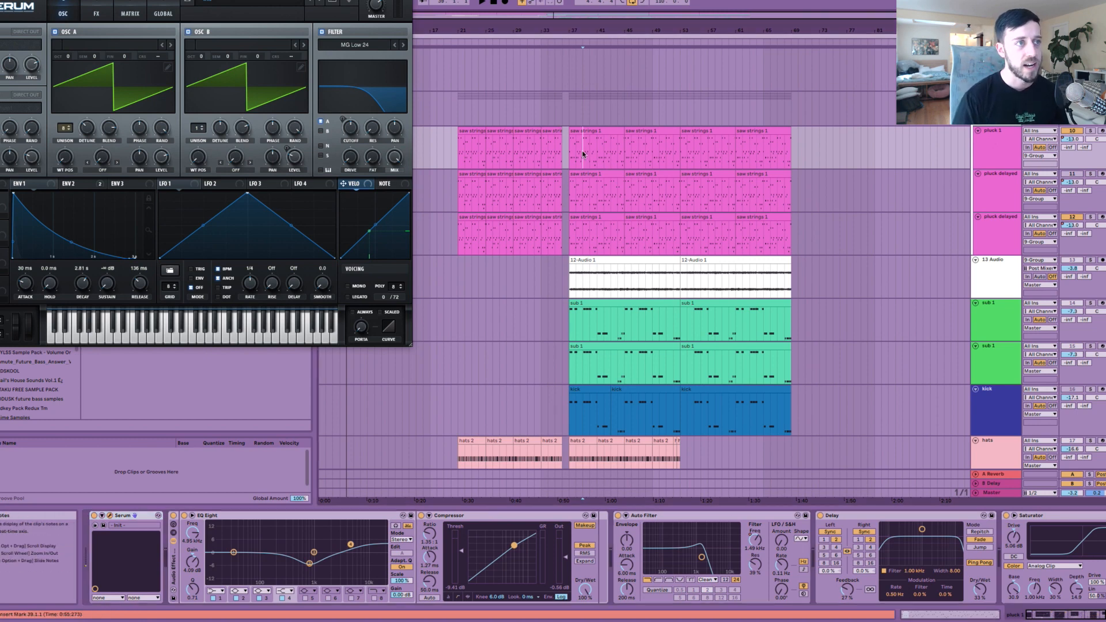
drag(467, 165, 567, 221)
click(566, 222)
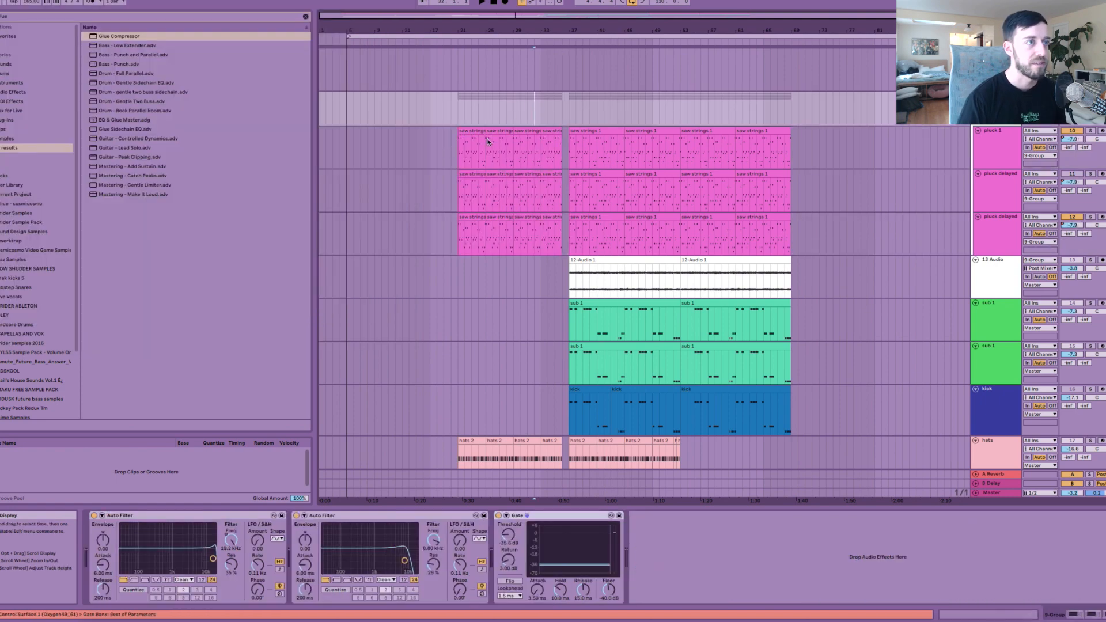
Step: Show the automation lanes and listen to pluck 1 before and after its Auto Filter frequency change at bar 37
click(458, 146)
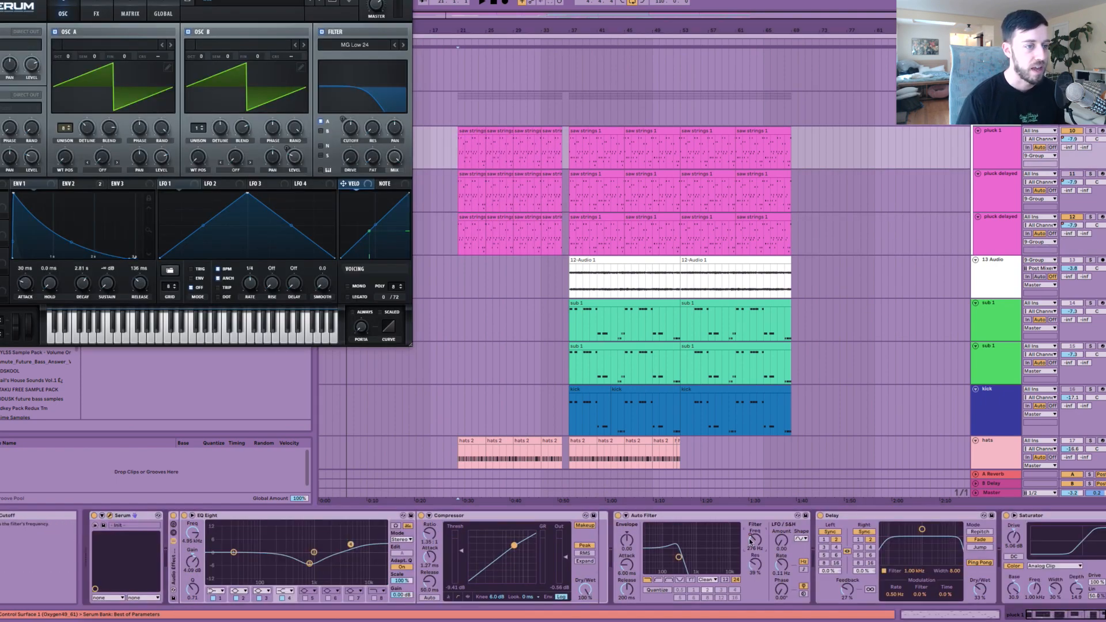
key(a)
click(528, 154)
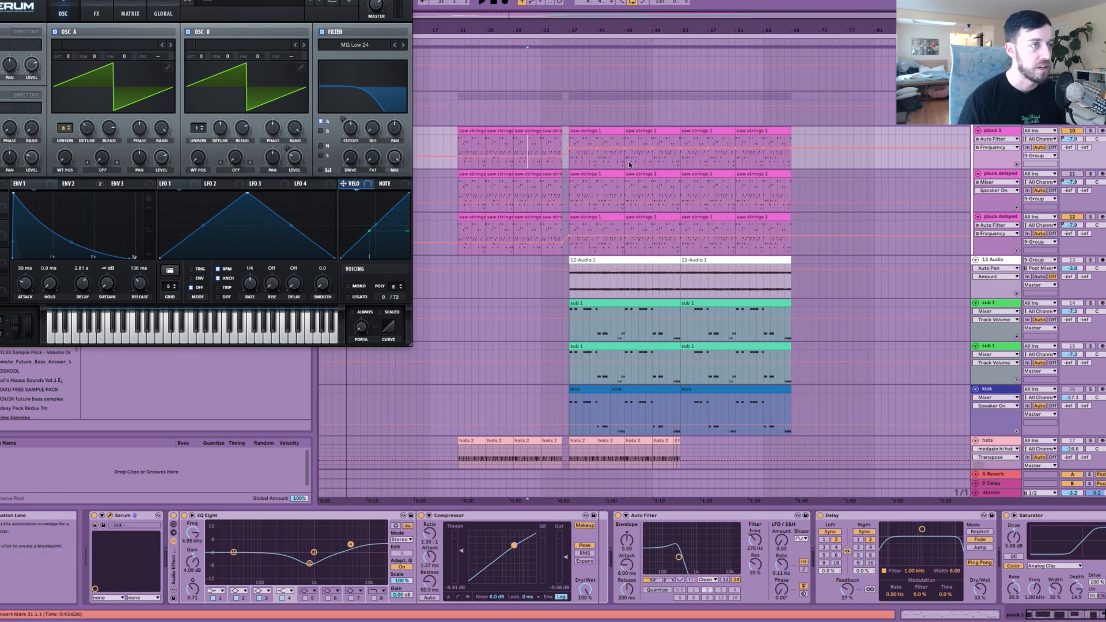
key(space)
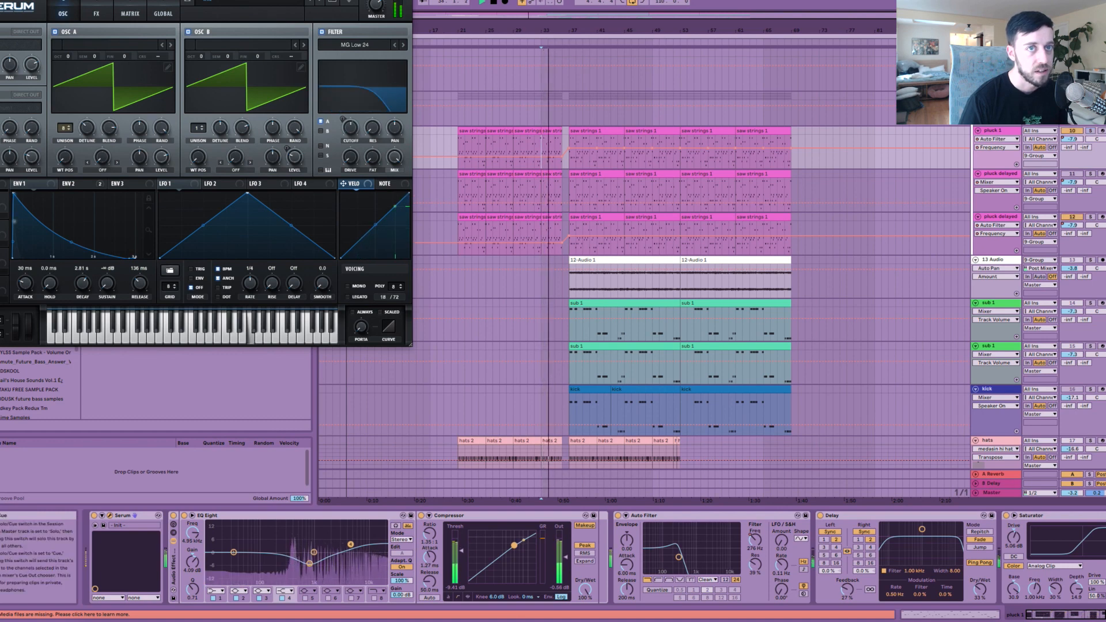
click(522, 146)
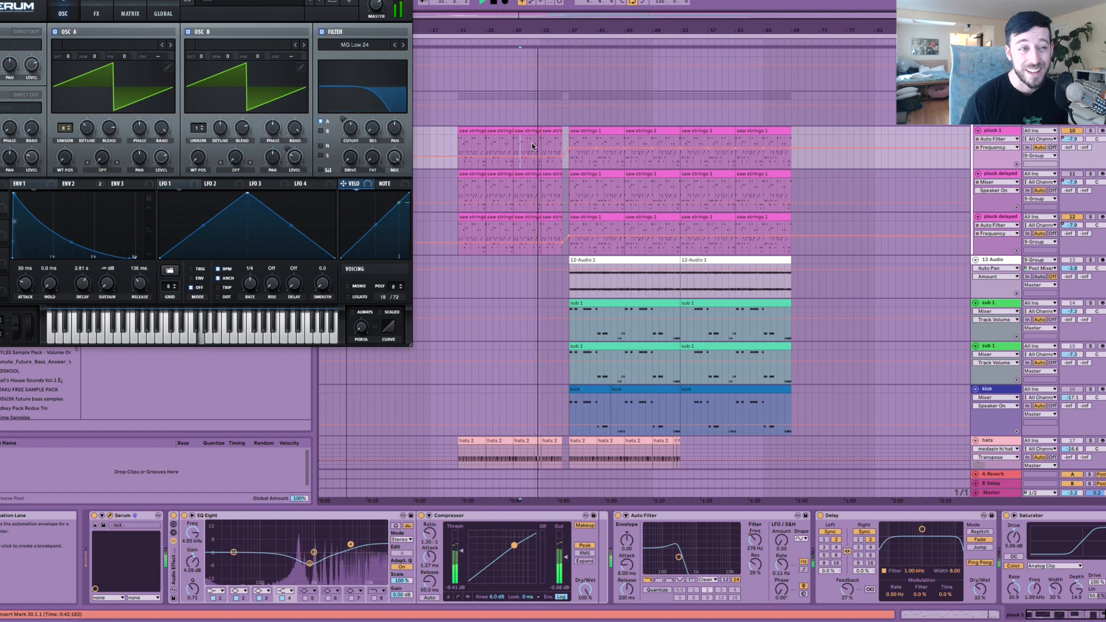
click(542, 140)
click(568, 139)
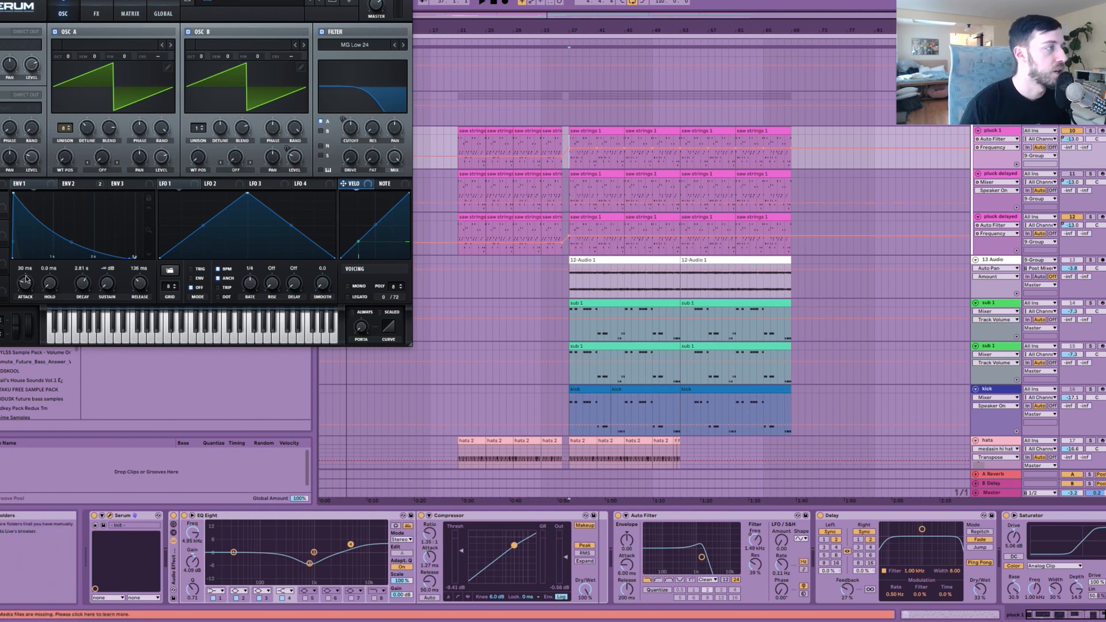
key(space)
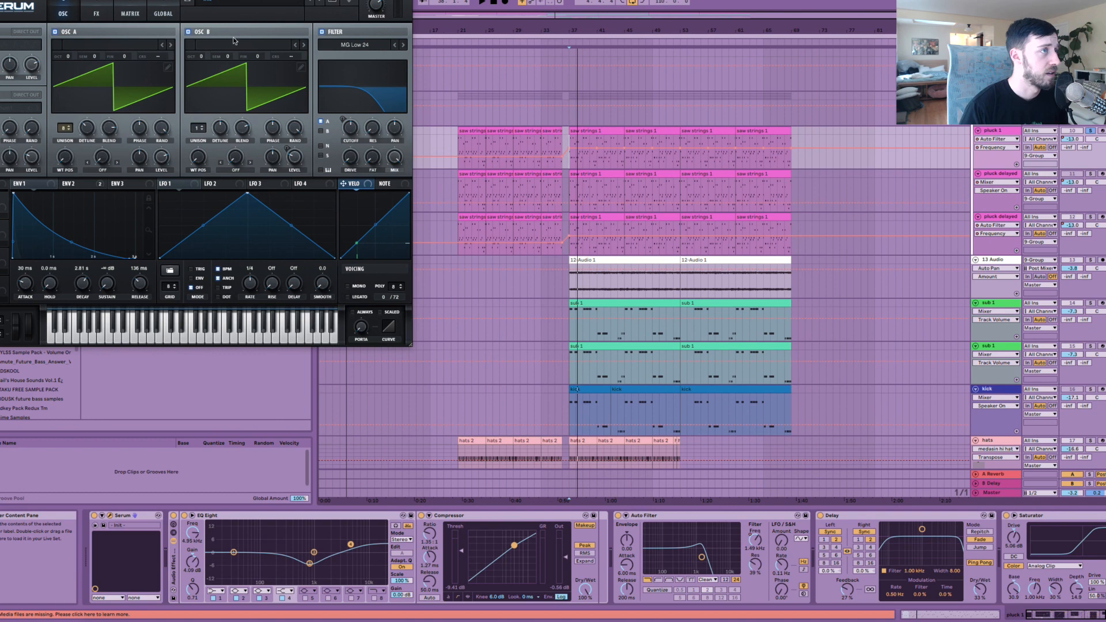
Step: Inspect the oscillator A unison detune and the effects page of the Serum patch on pluck 1
click(84, 130)
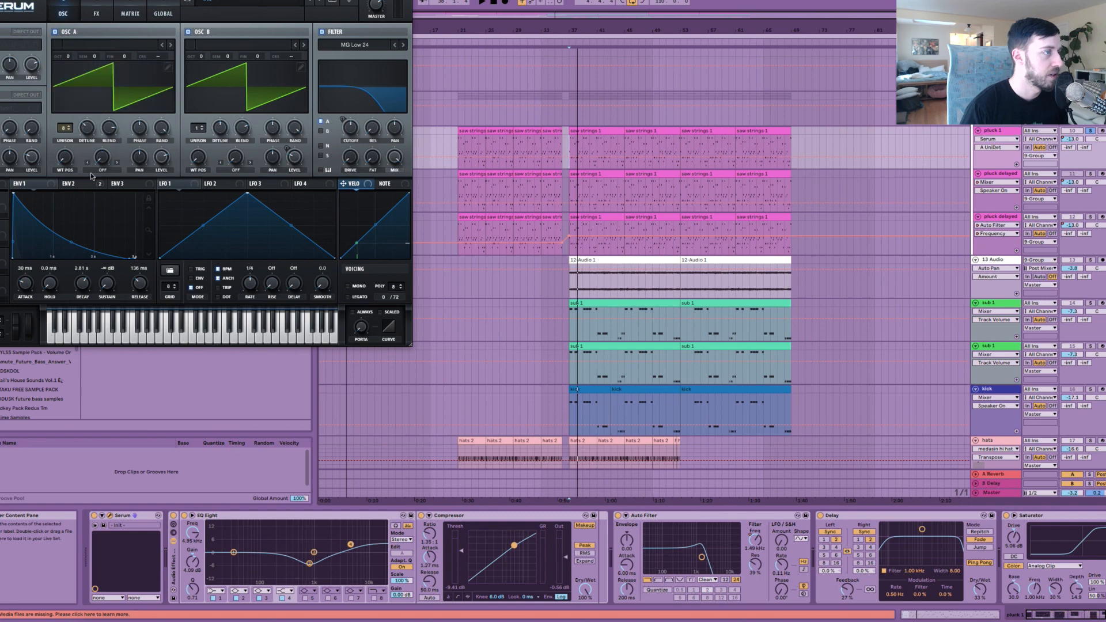
click(98, 16)
click(72, 14)
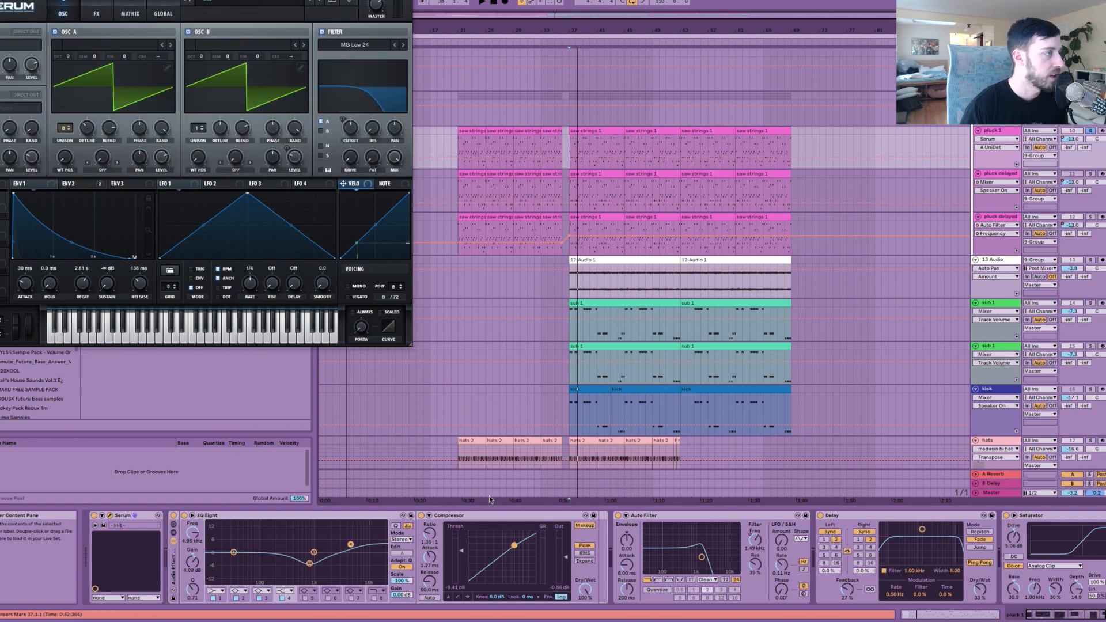
Step: Inspect the Compressor's ratio and attack and the EQ Eight's cut and high boost on pluck 1
click(1014, 516)
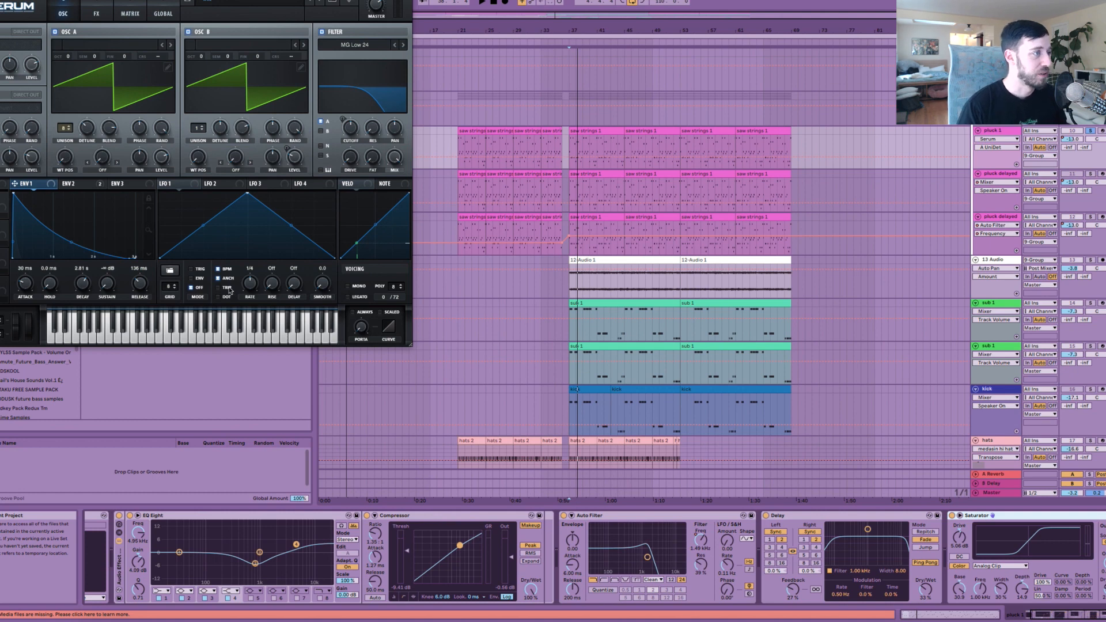
click(435, 527)
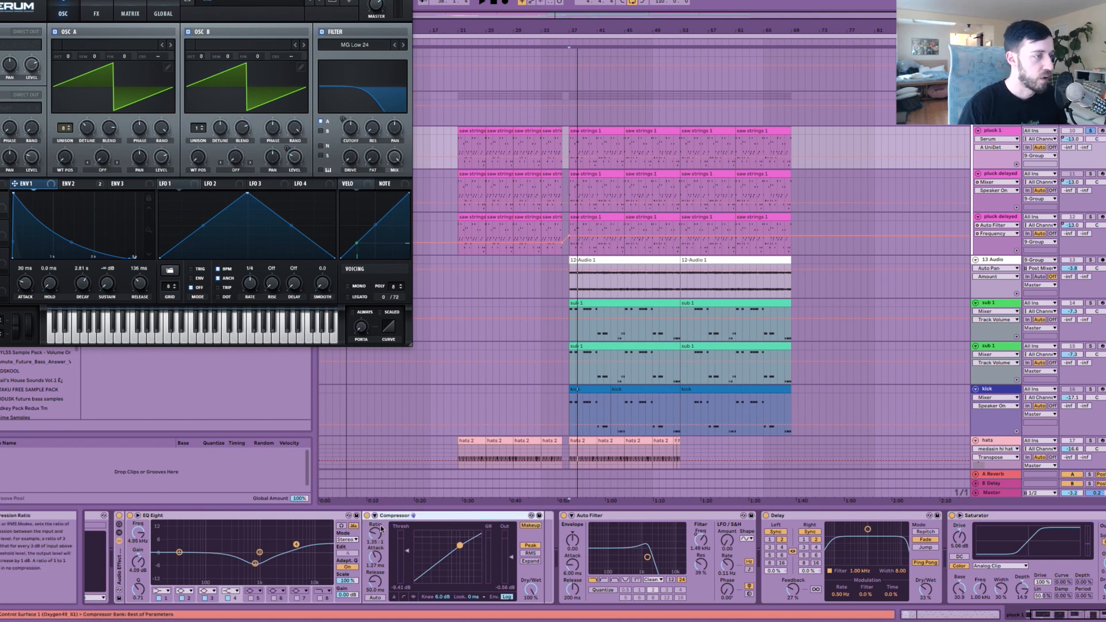
click(382, 567)
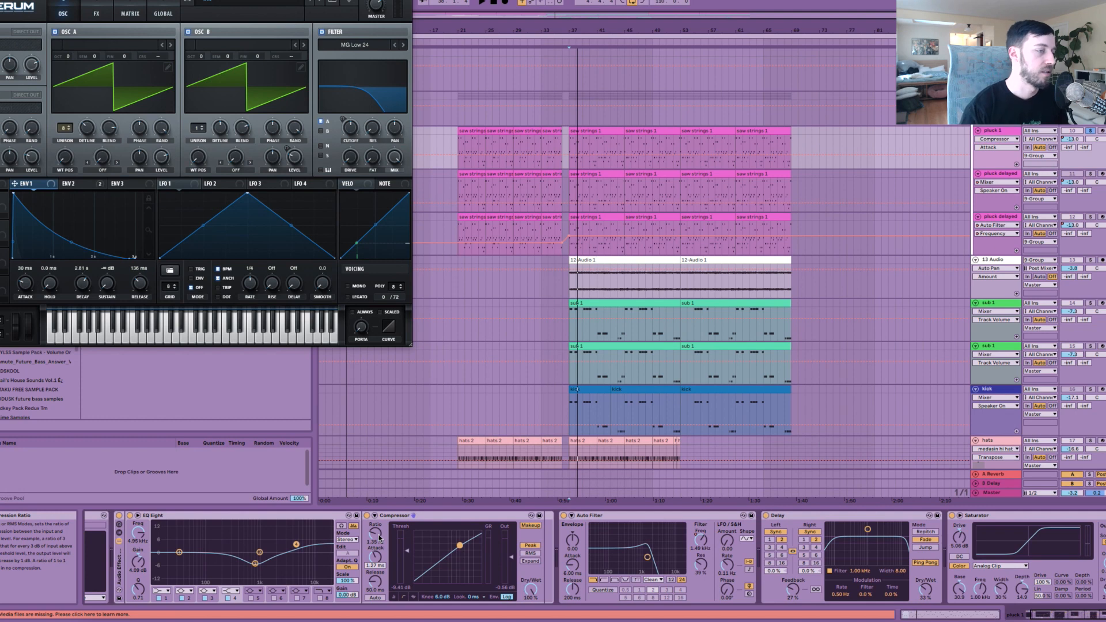
click(255, 563)
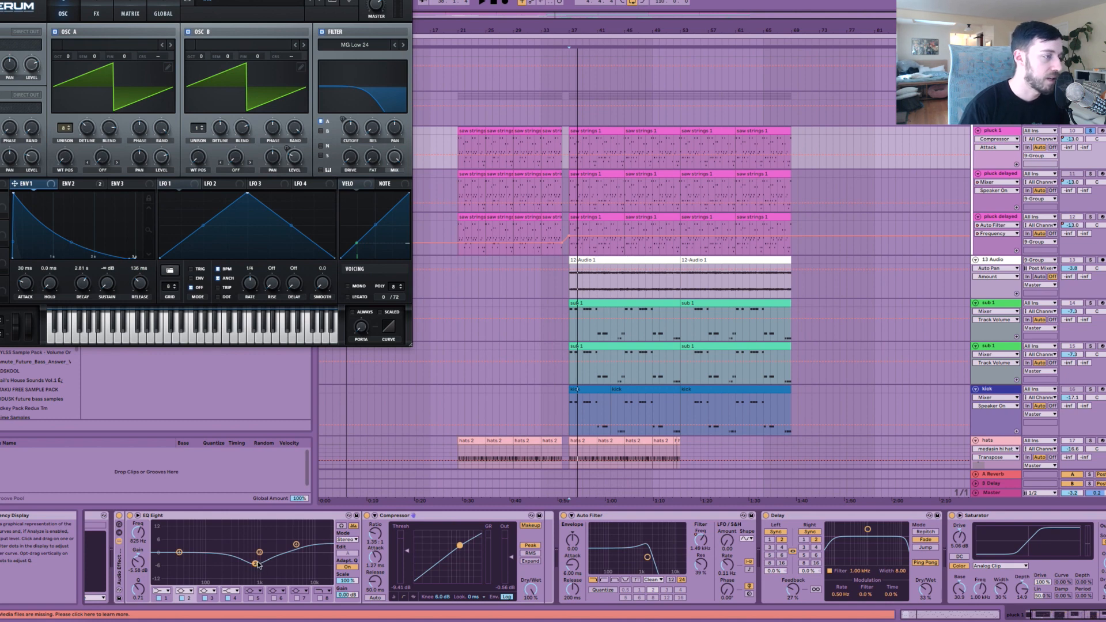
click(296, 544)
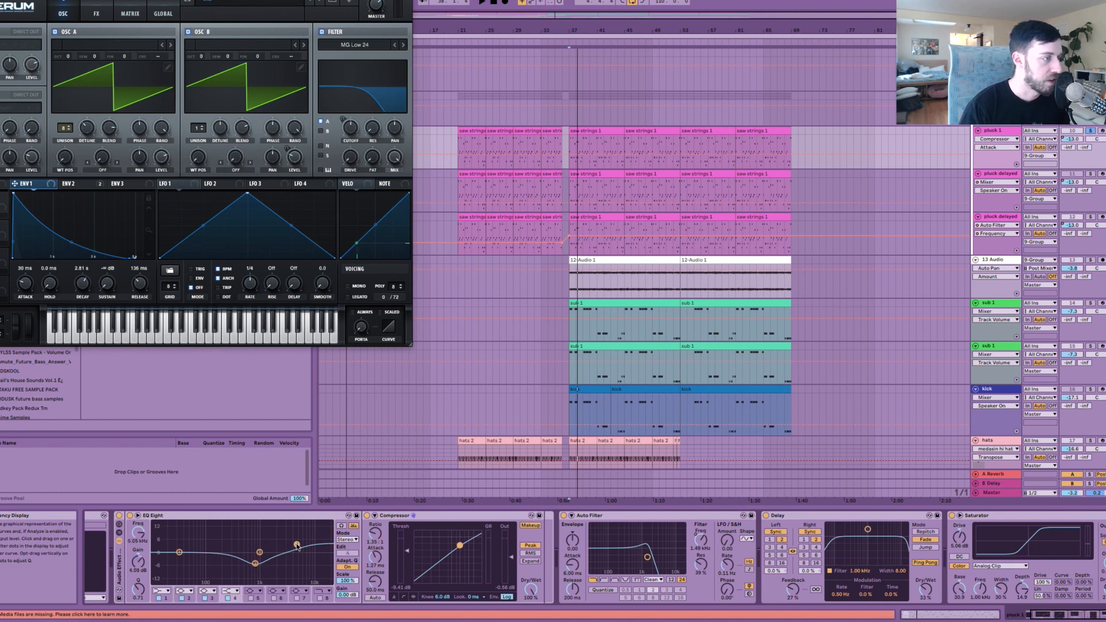
Step: Inspect the Delay and the Saturator's Drive at the end of pluck 1's effect chain
click(814, 514)
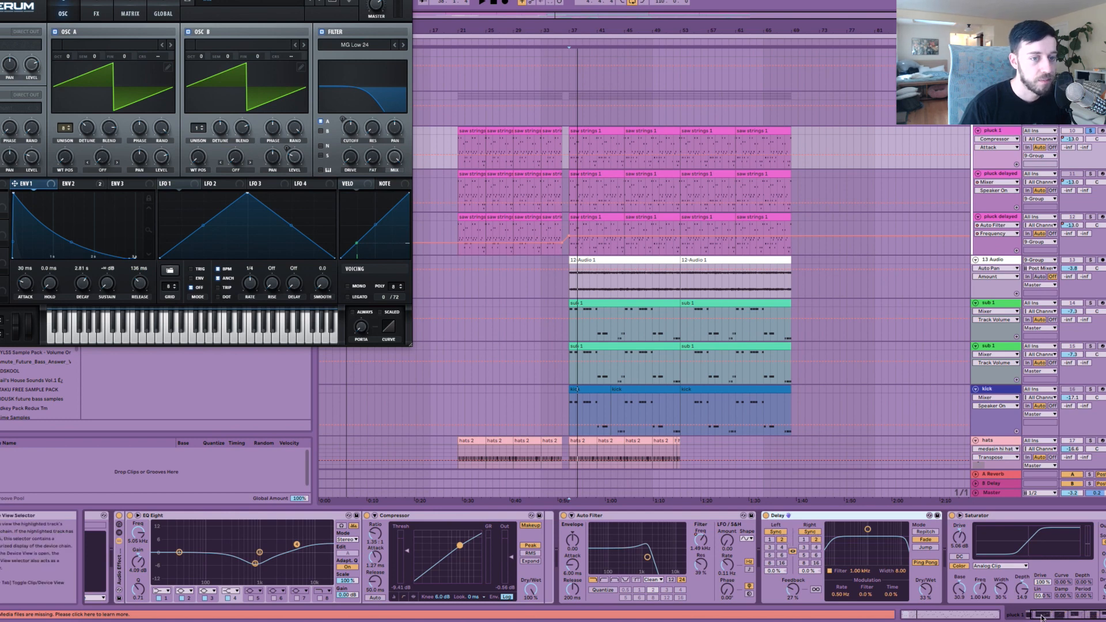
click(950, 513)
click(928, 519)
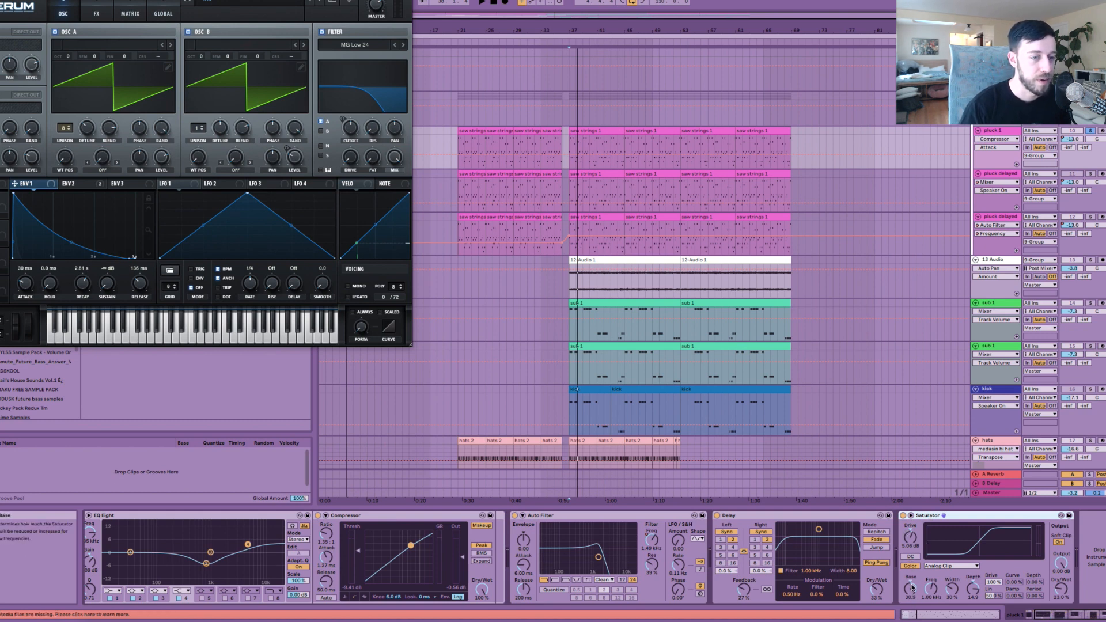
click(915, 542)
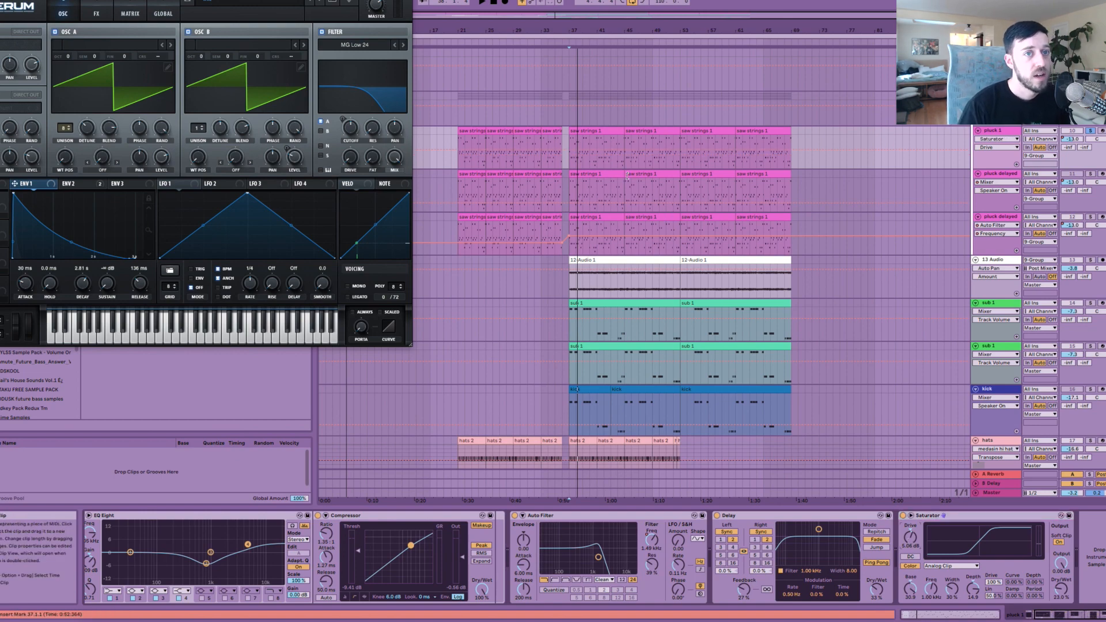
Step: Listen to the first pluck delayed track in solo from bar 37, checking the Gate on its group track and its own effect chain
click(572, 189)
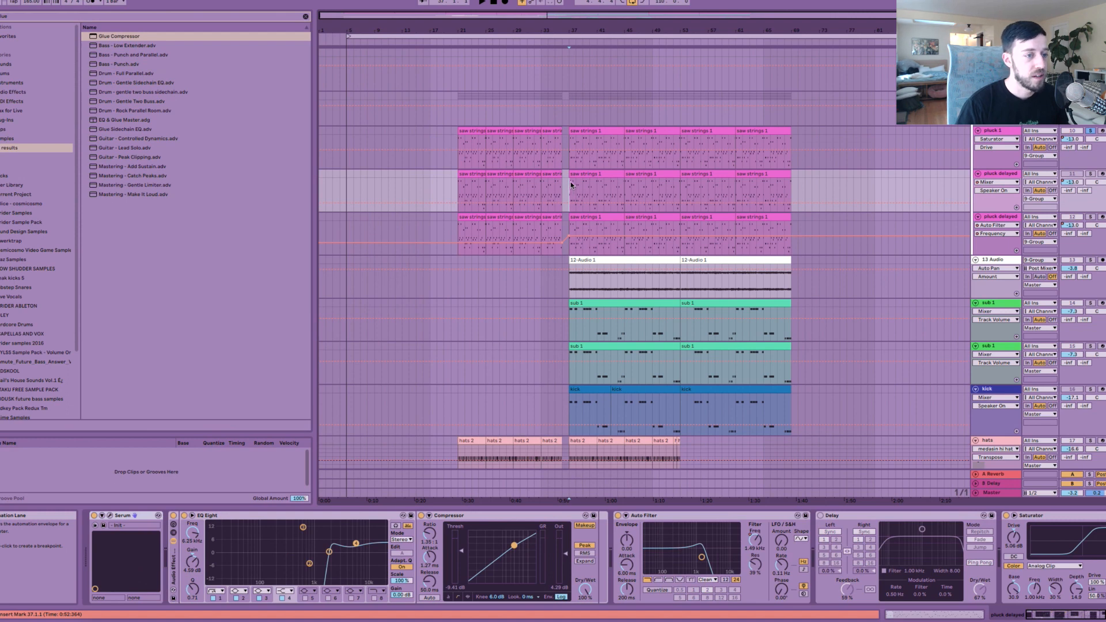
key(s)
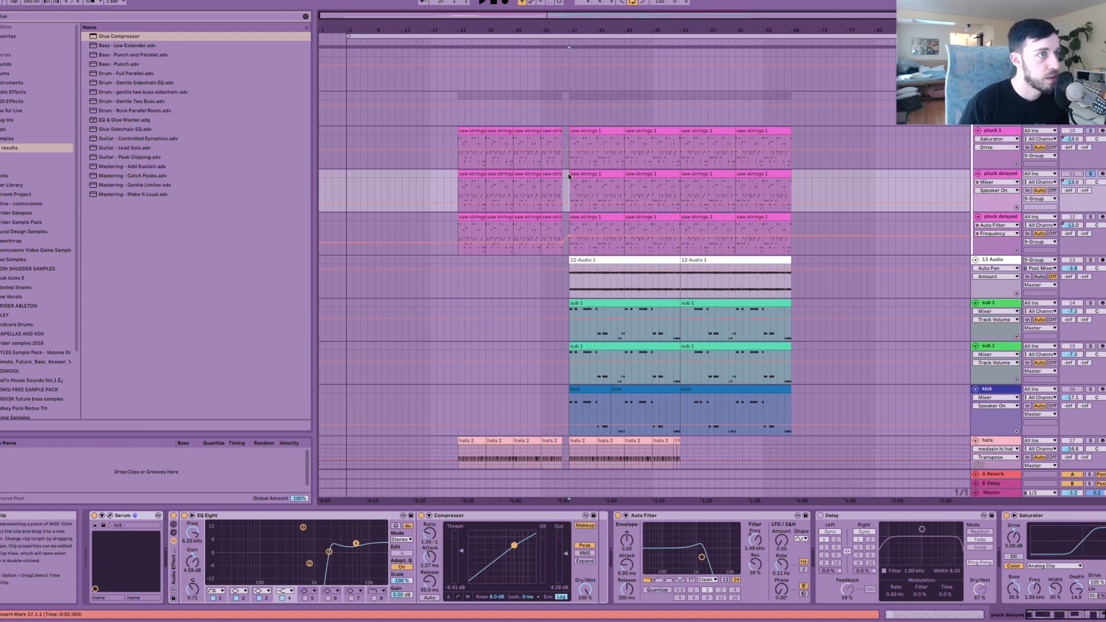
key(space)
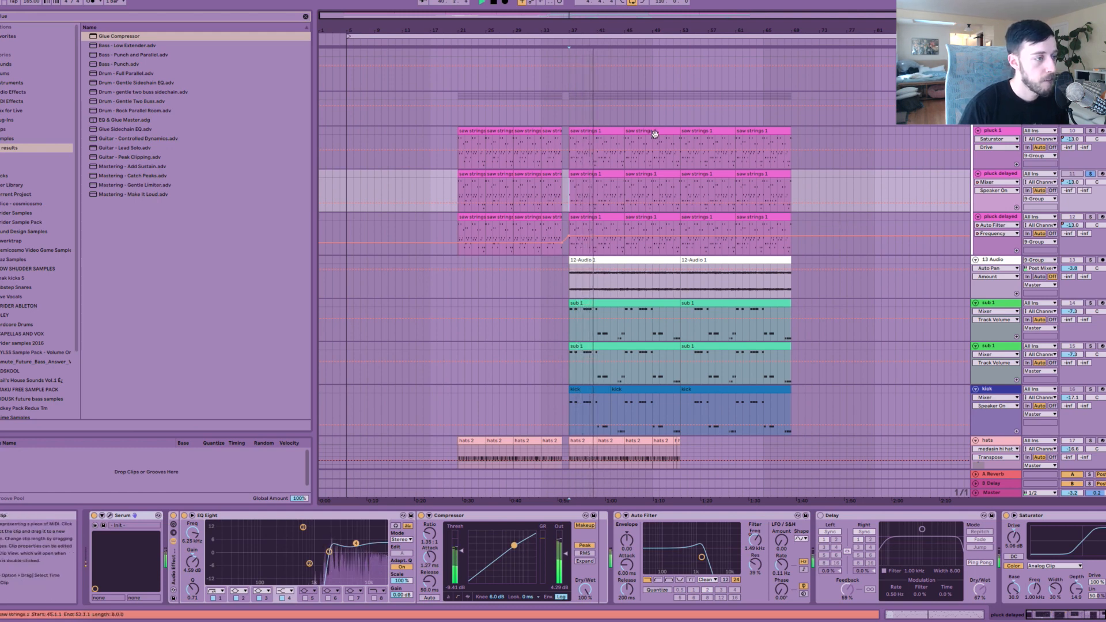
click(568, 118)
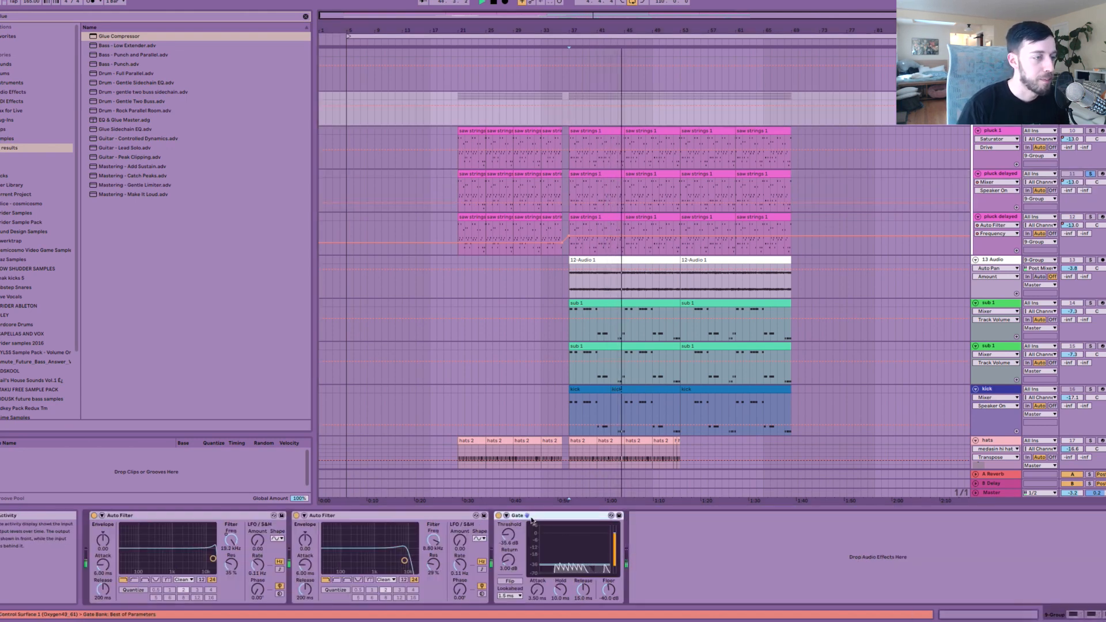
click(569, 192)
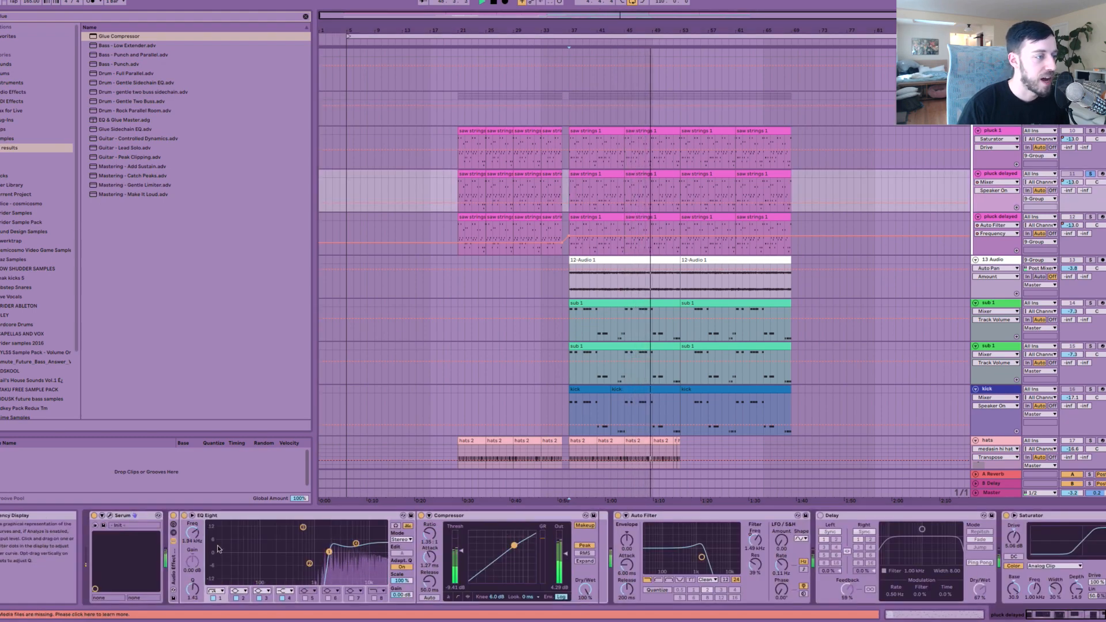
Step: Inspect the EQ Eight and Compressor on the first pluck delayed track, plus the Auto Filter frequency automation there and on pluck 1
click(329, 552)
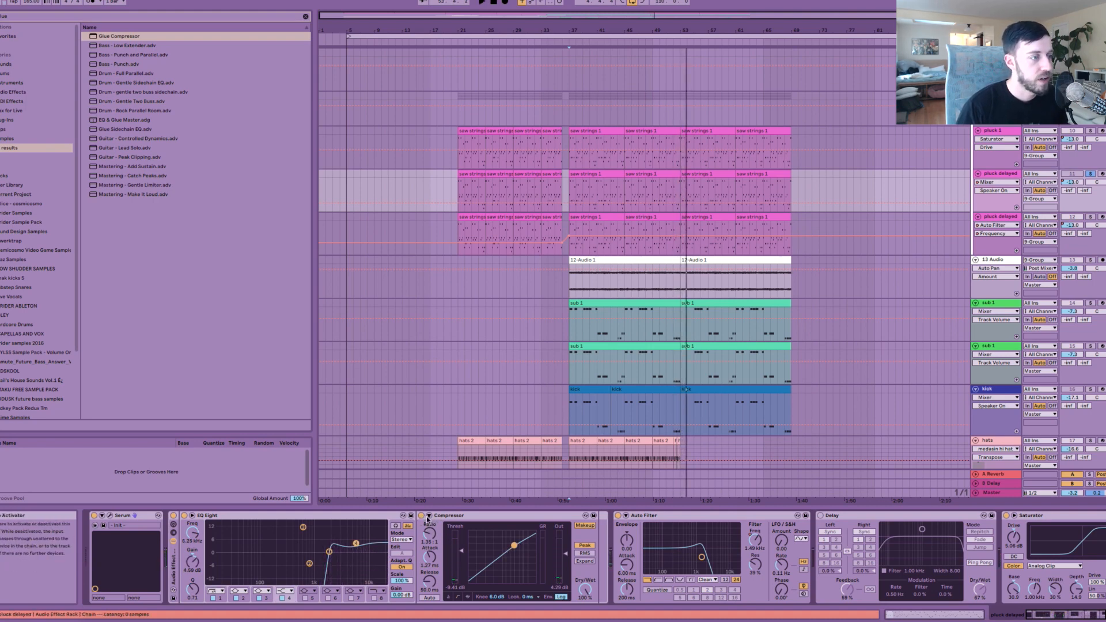
click(468, 516)
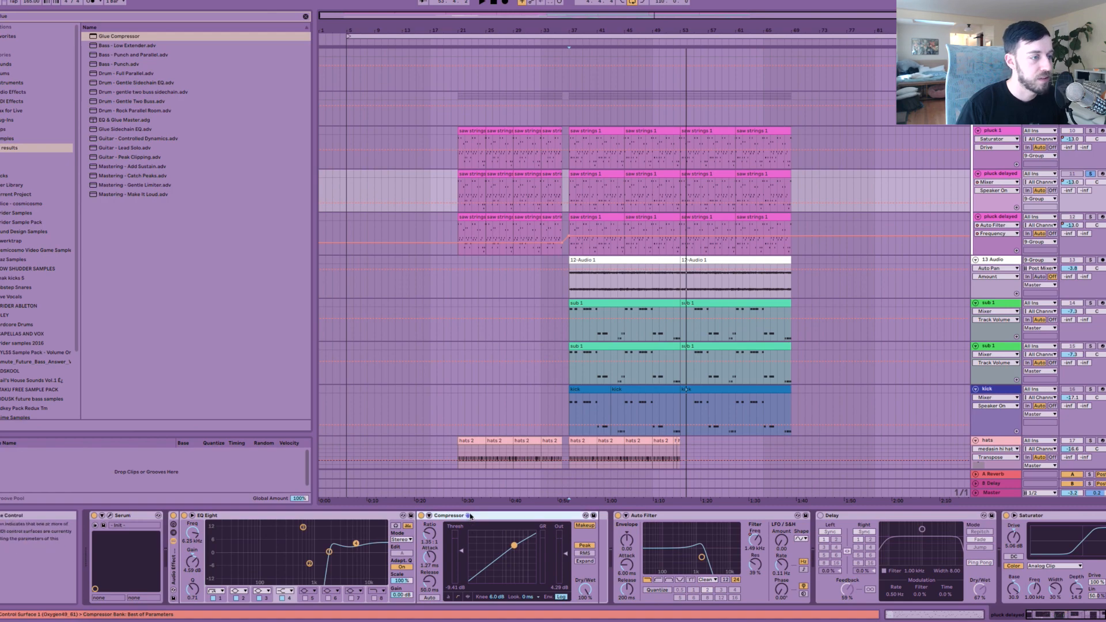
click(714, 522)
key(a)
key(a)
key(a)
key(a)
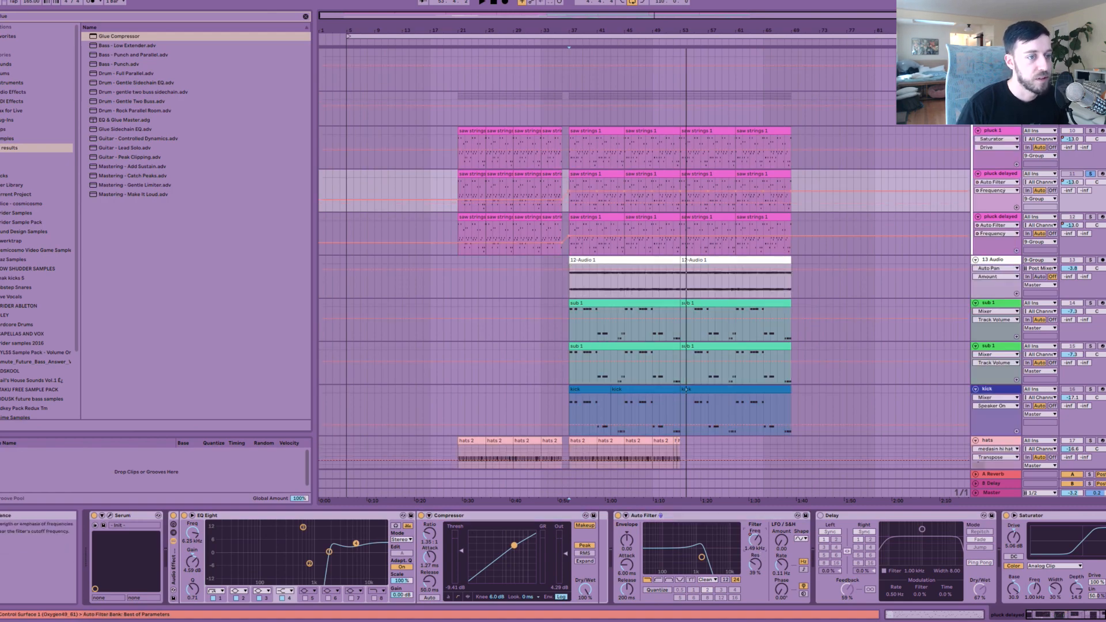
click(582, 157)
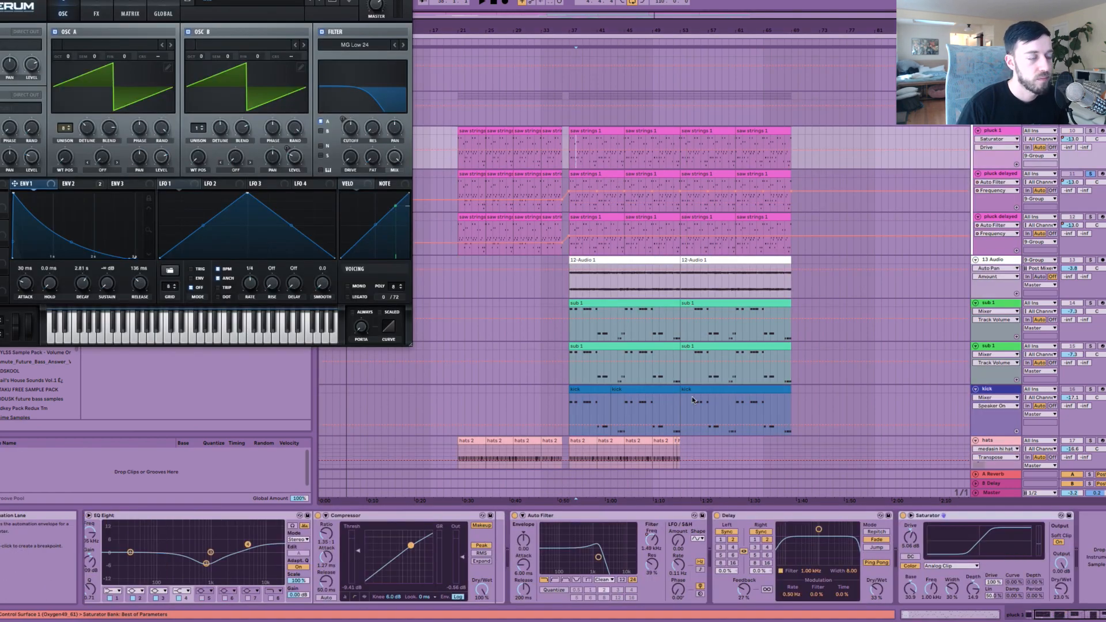
click(651, 540)
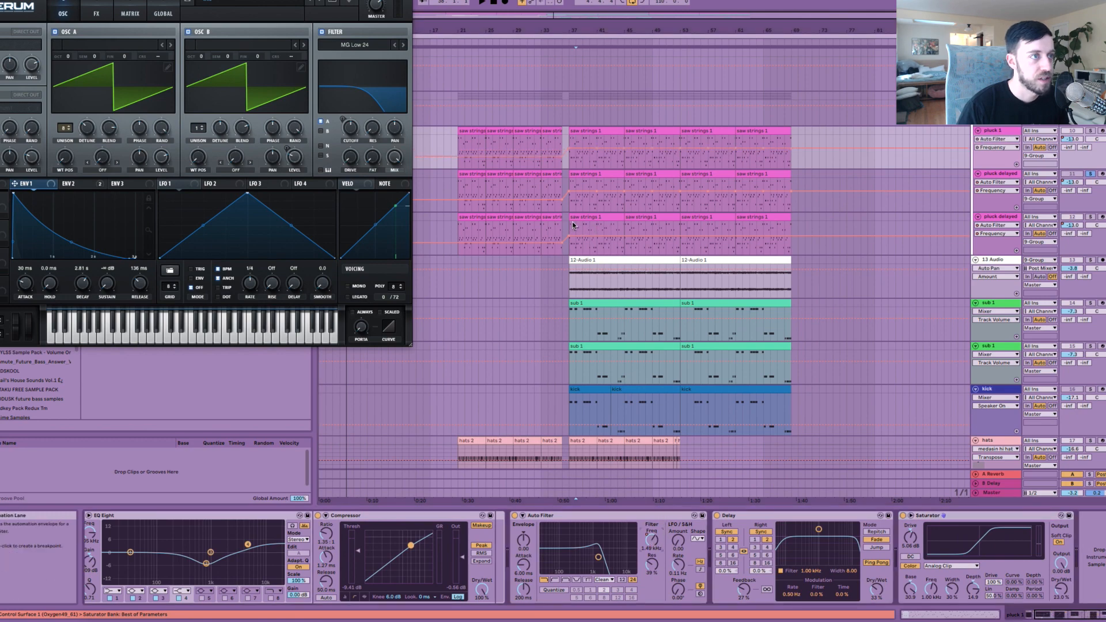
Step: Delete the deactivated Delay from the first pluck delayed track and show that track's Serum patch
click(562, 199)
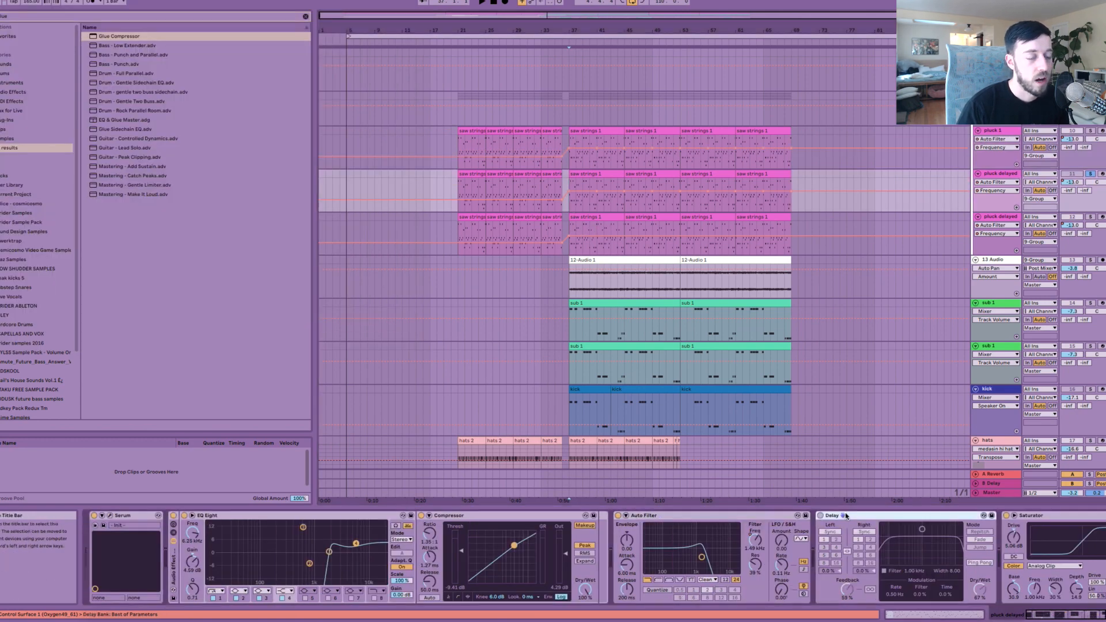
key(Delete)
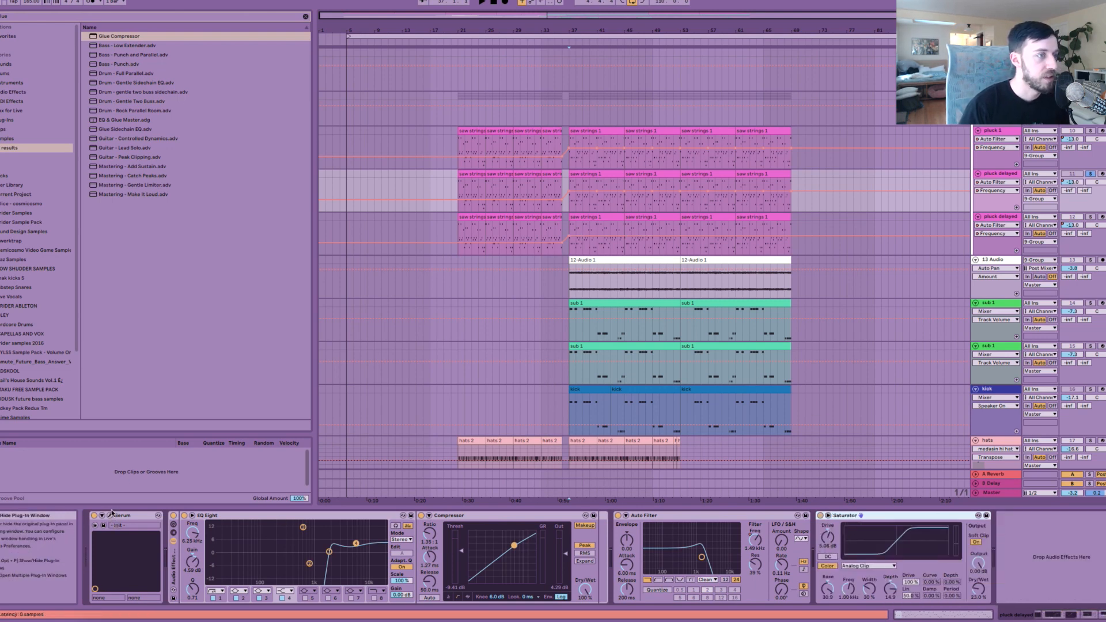
key(super+alt+p)
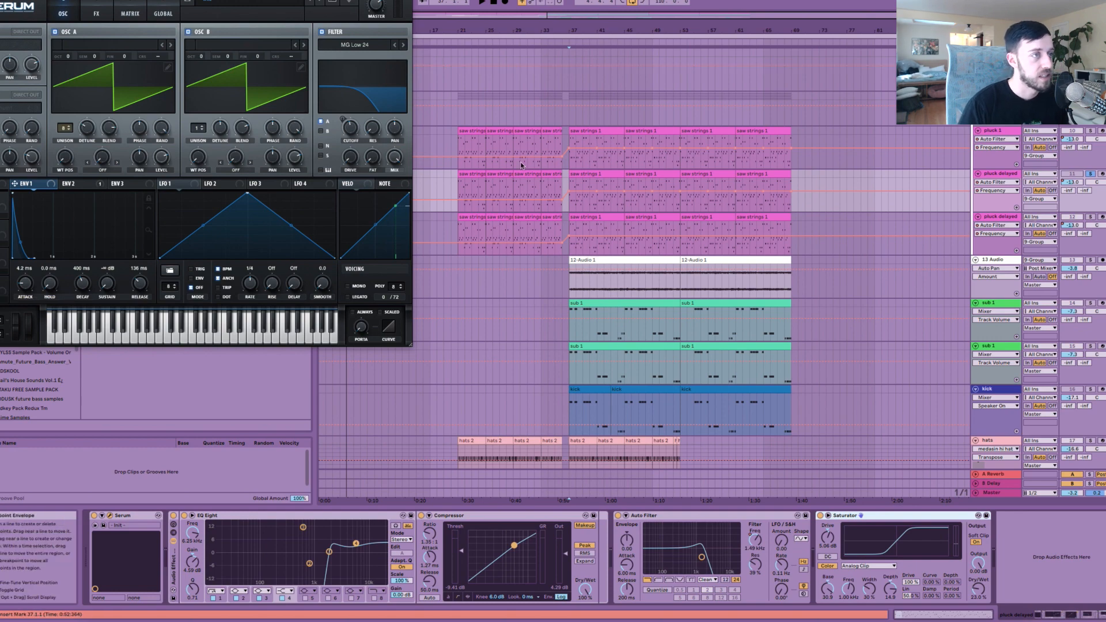
Step: Listen to the second pluck delayed track in solo from bar 37
click(571, 222)
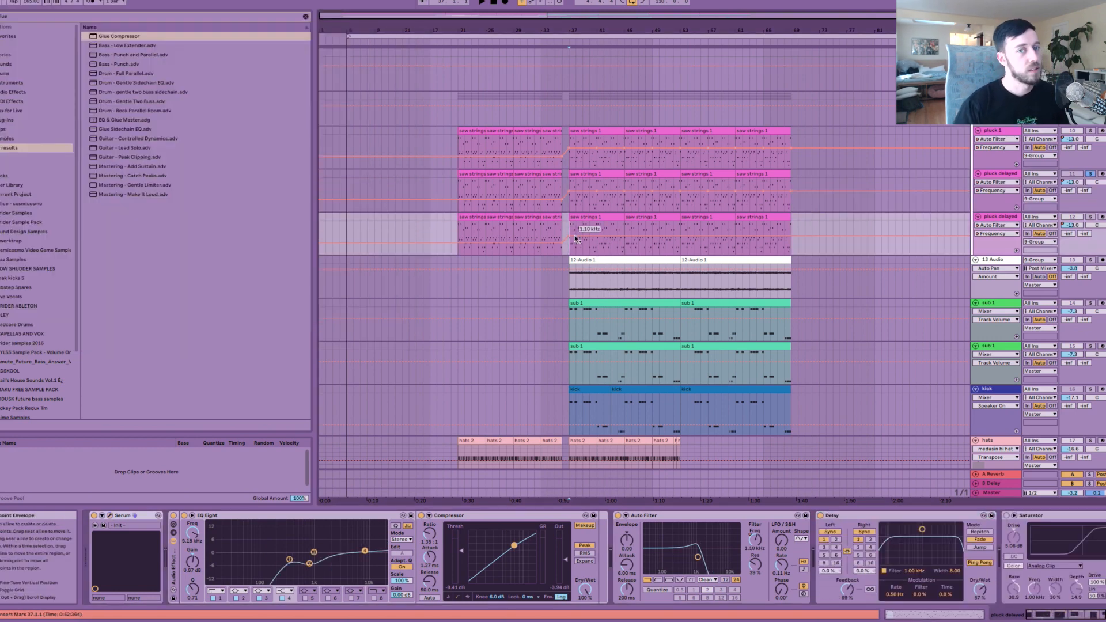
key(s)
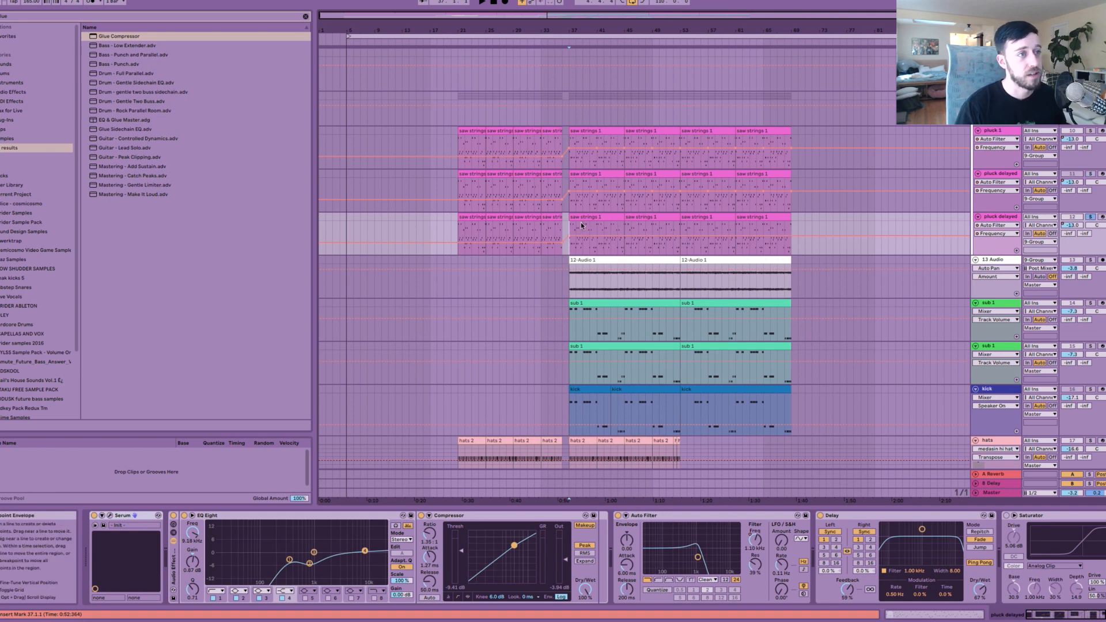
key(space)
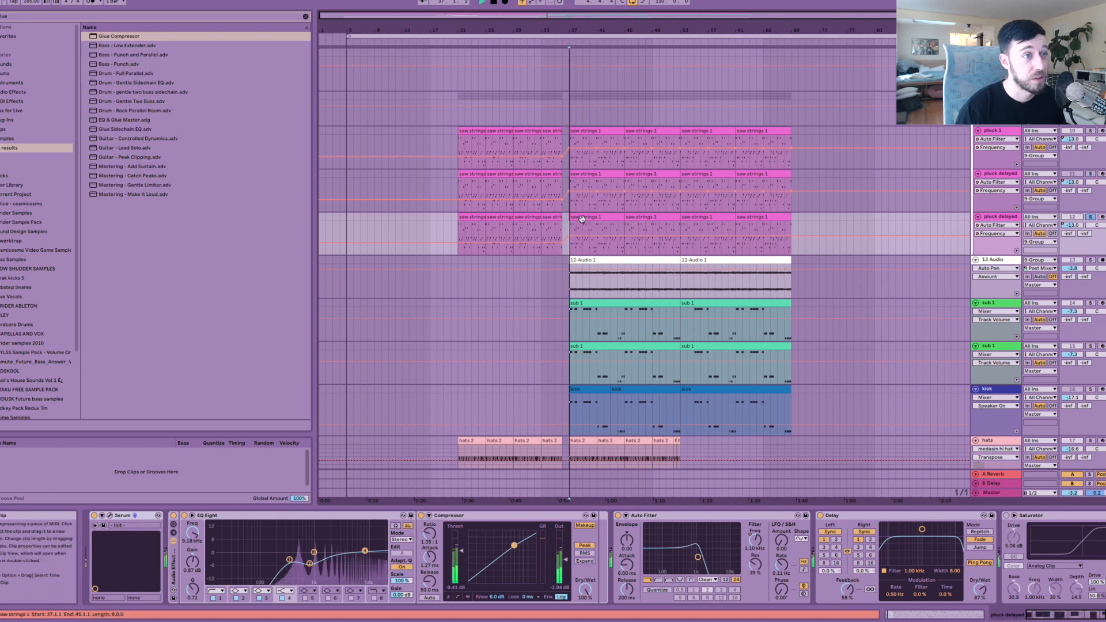
click(580, 218)
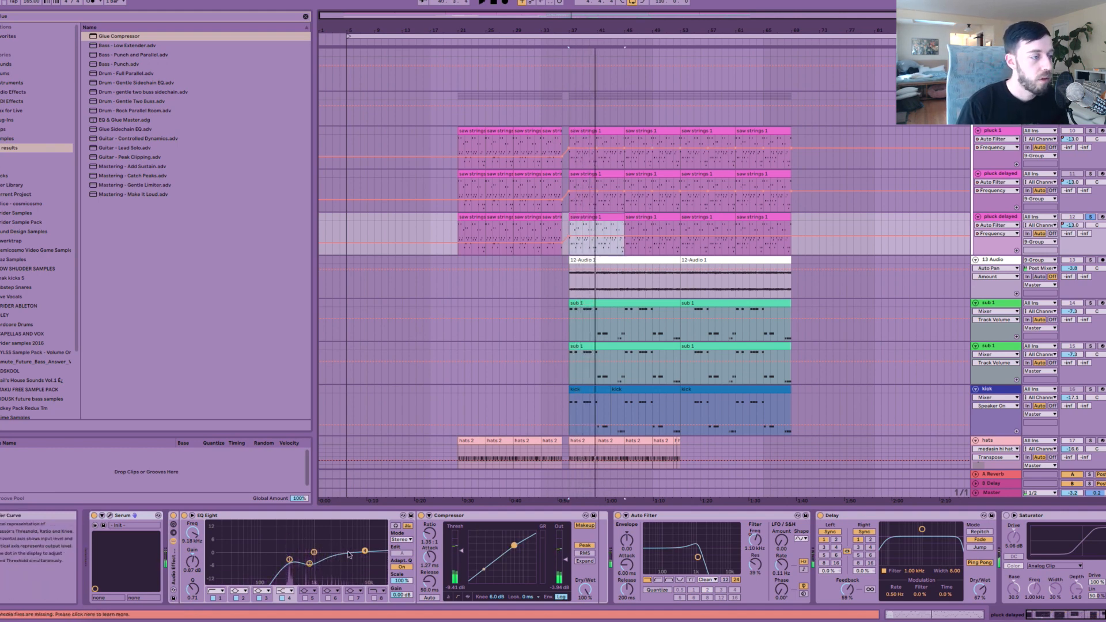
key(space)
Step: Inspect the EQ Eight's low bands and the Delay's Dry/Wet and Feedback on the second pluck delayed track
click(291, 561)
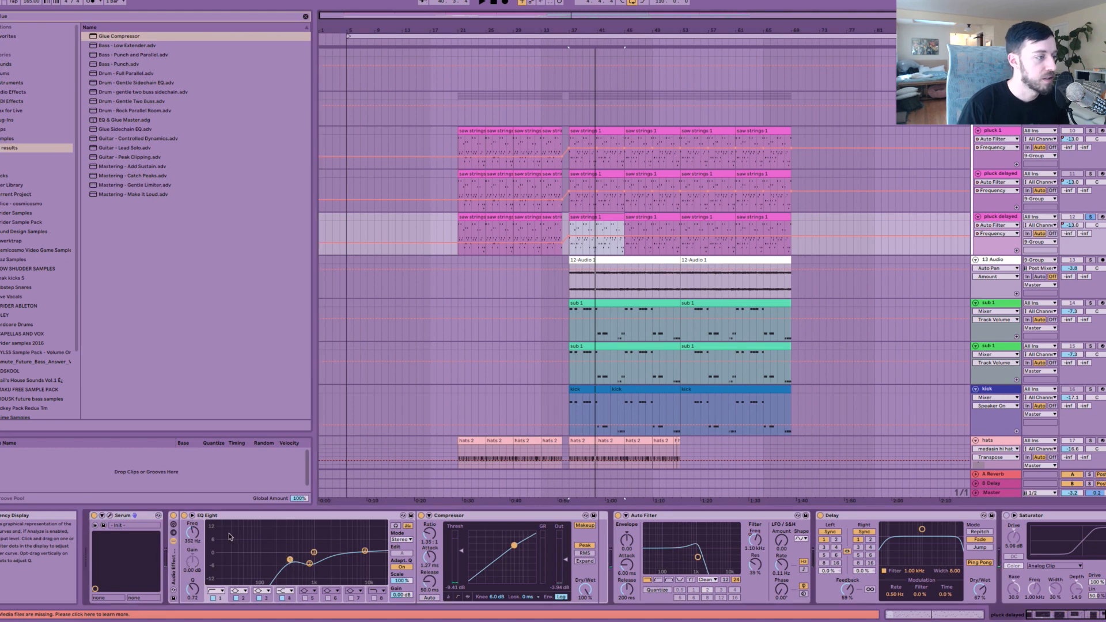
click(290, 556)
click(309, 564)
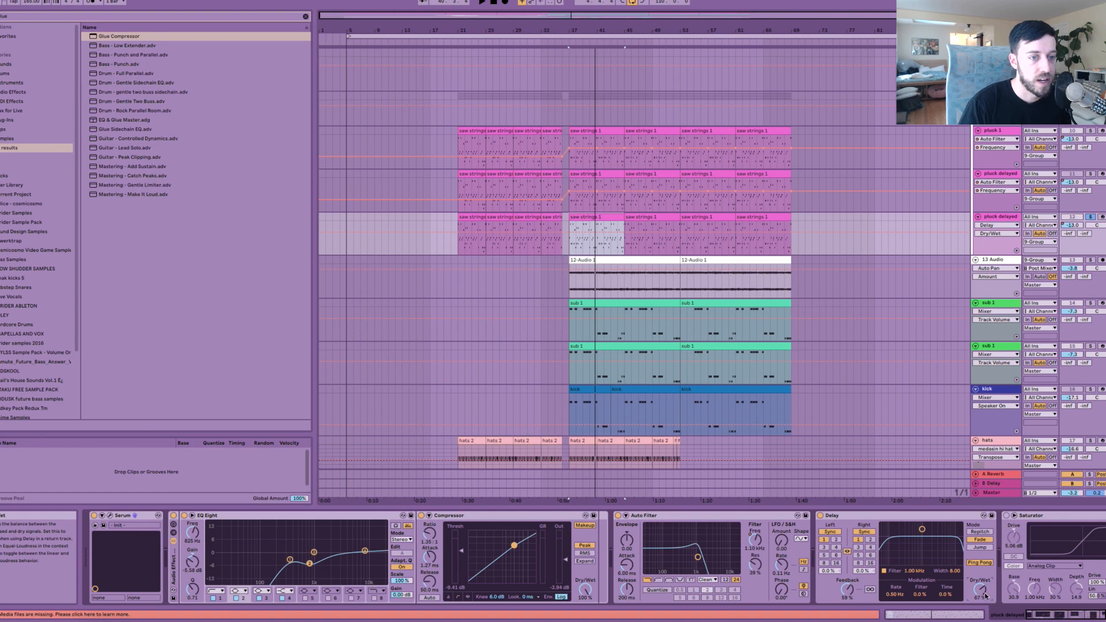
click(846, 590)
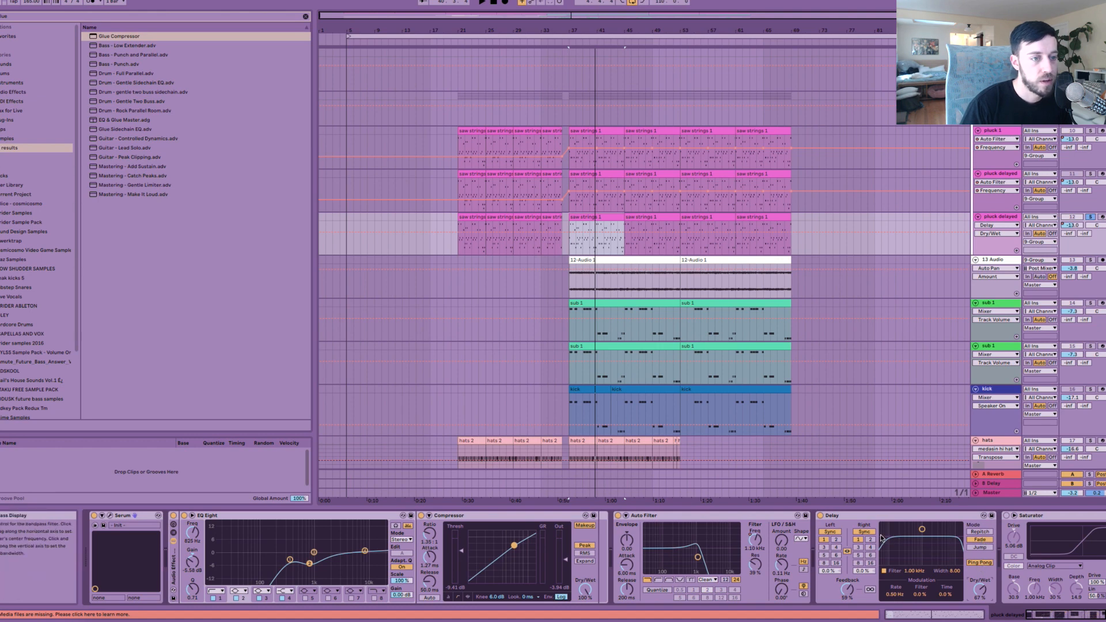
Step: Delete the deactivated Saturator at the end of the second pluck delayed track's effect chain
drag(1046, 615, 1070, 615)
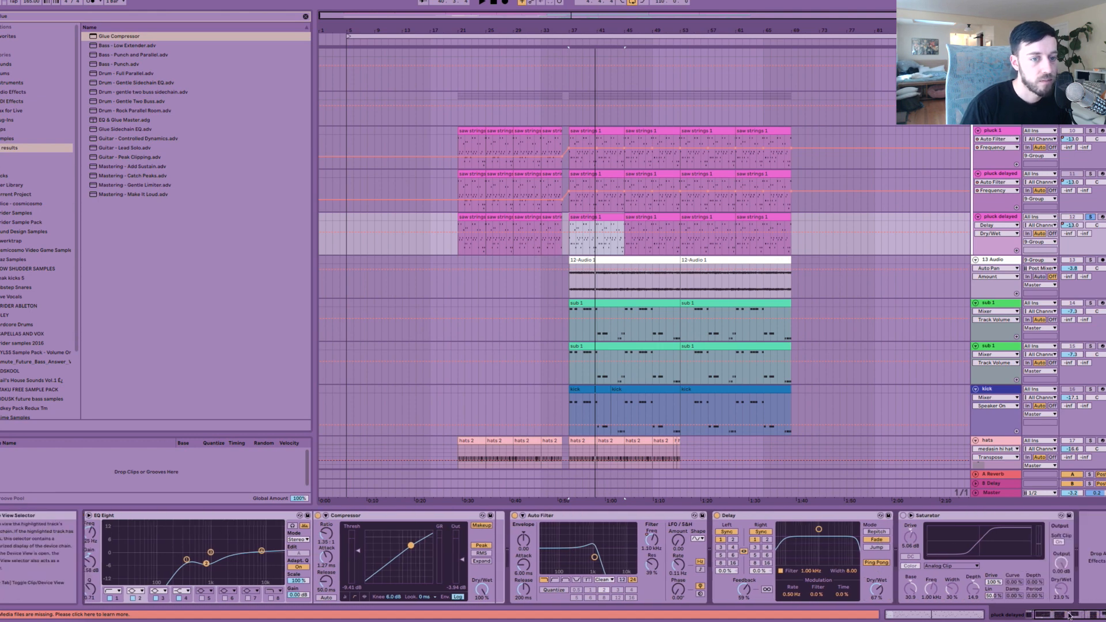
click(947, 517)
key(Delete)
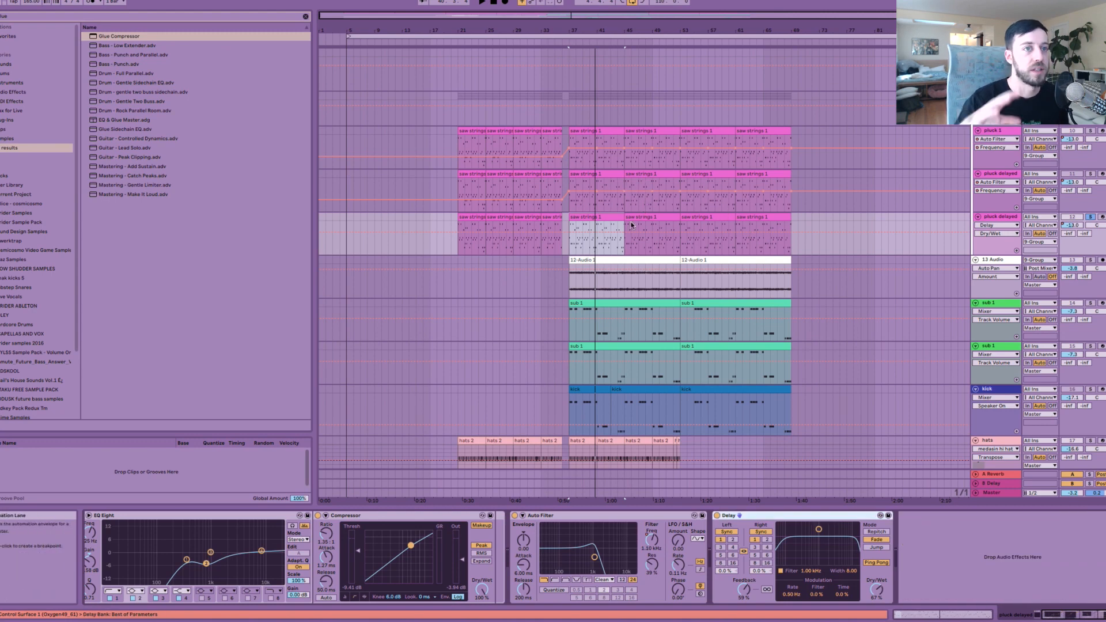
Step: Compare the Auto Pan on the 13 Audio track with the effect chain on the plucks' group track
click(569, 281)
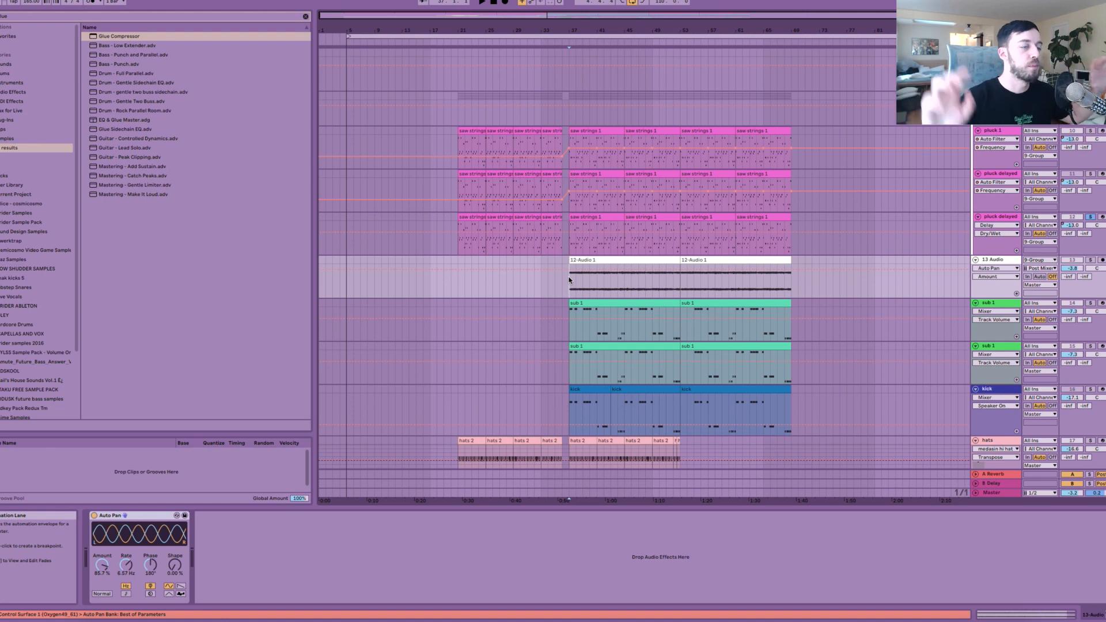
click(993, 96)
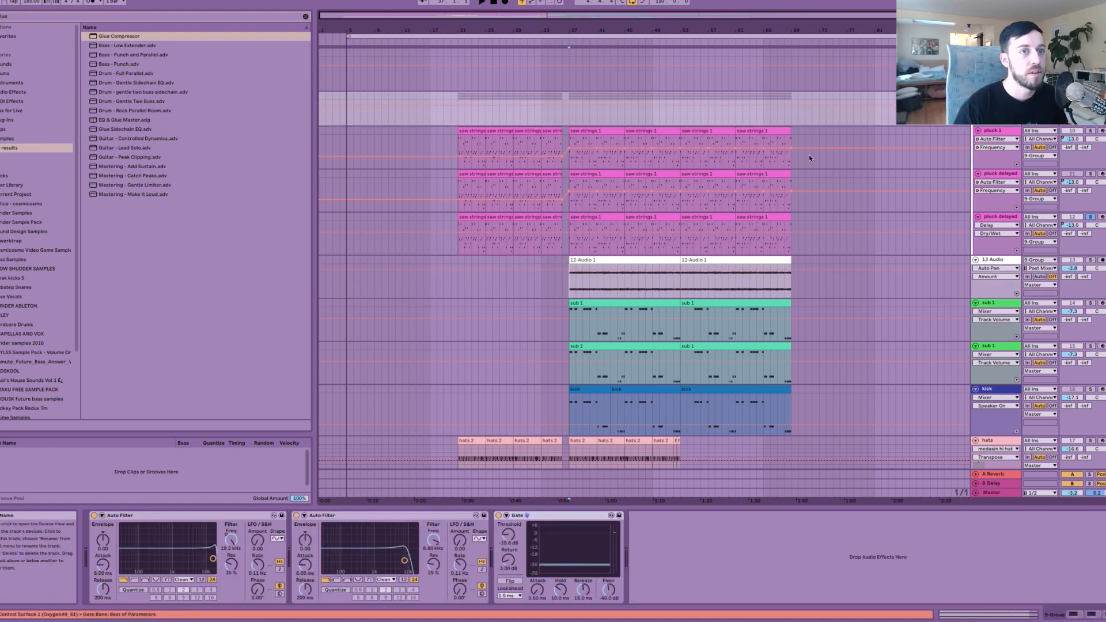
click(1000, 263)
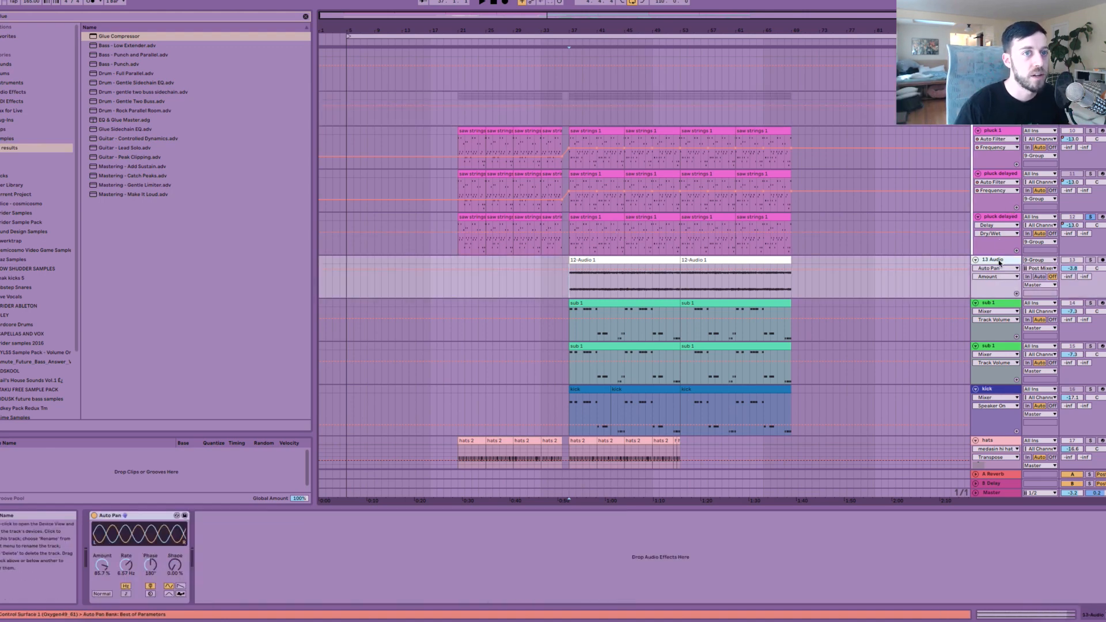
Step: Insert a new audio track below the pluck group and set its audio input to 9-Group
click(993, 97)
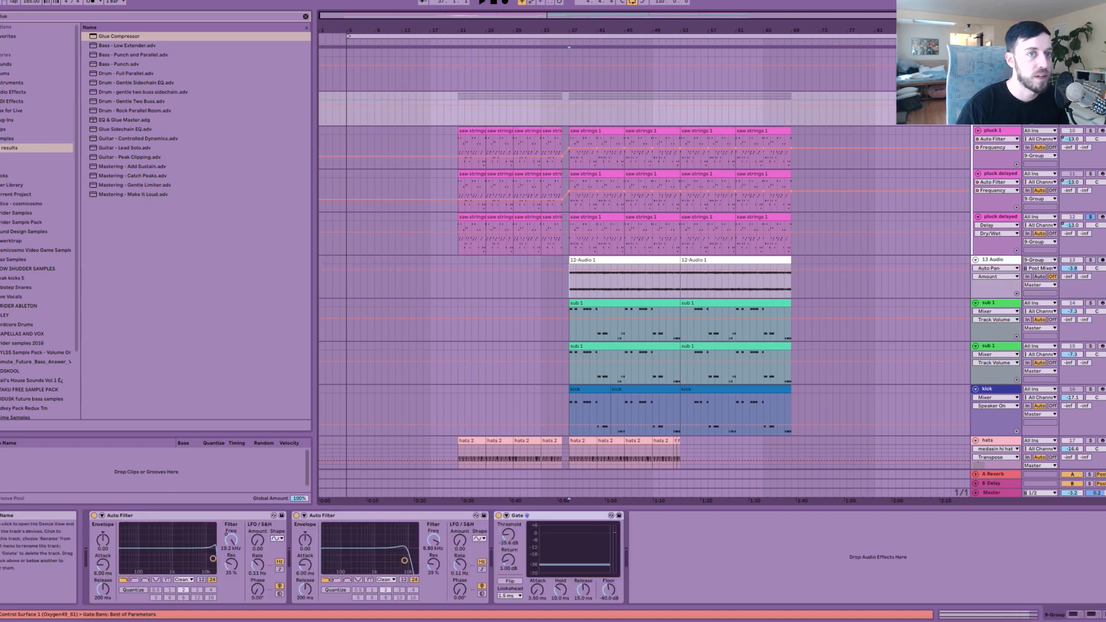
key(ctrl+t)
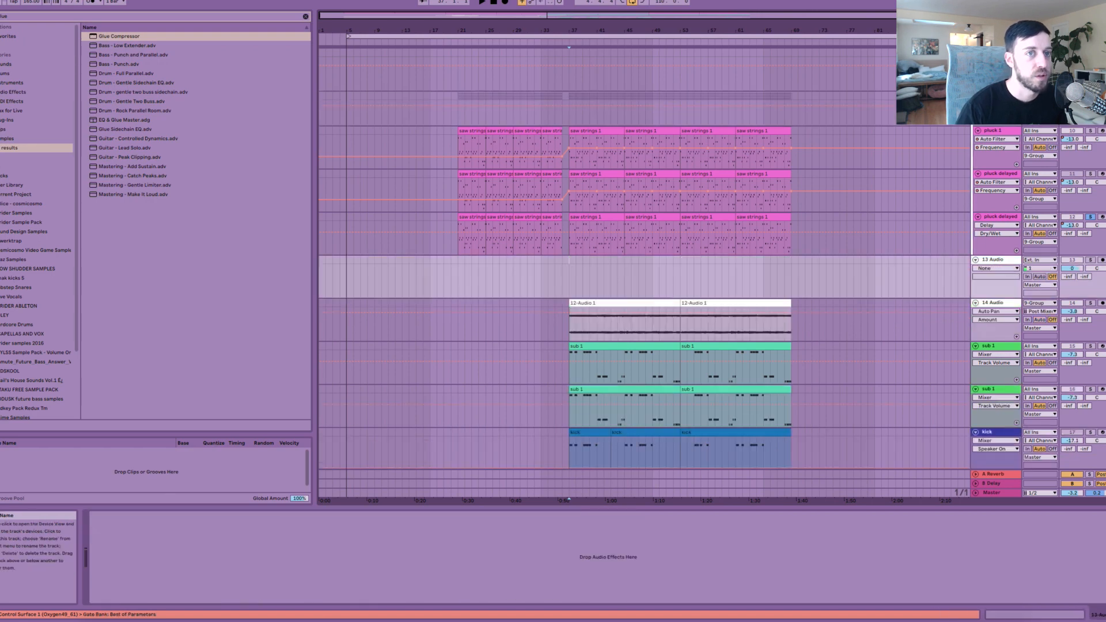
click(1043, 260)
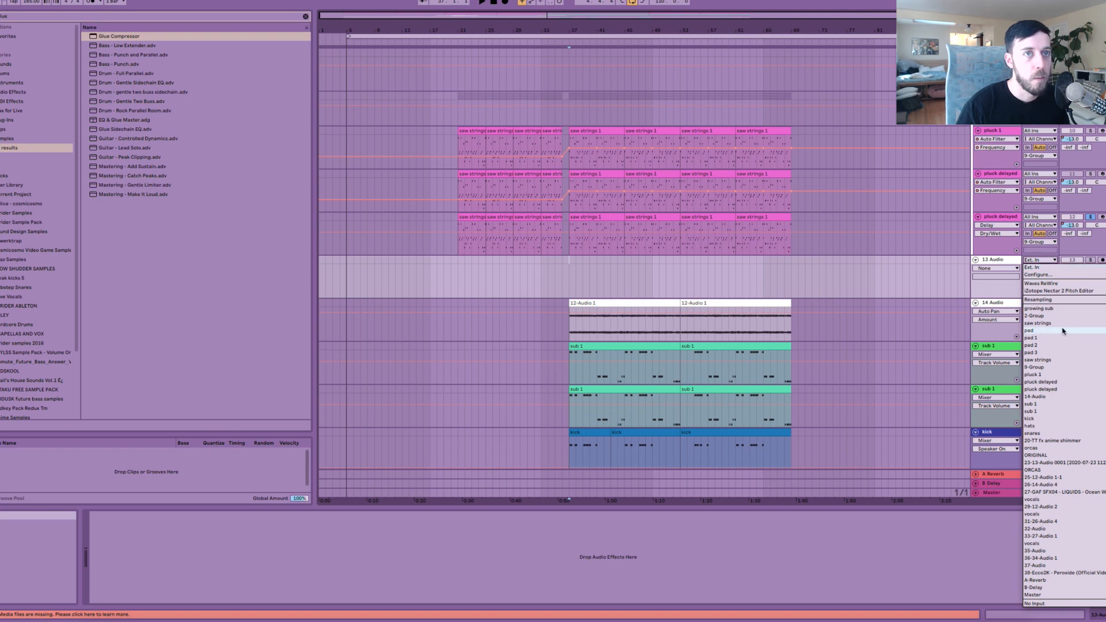
key(Up)
key(Up)
key(Up)
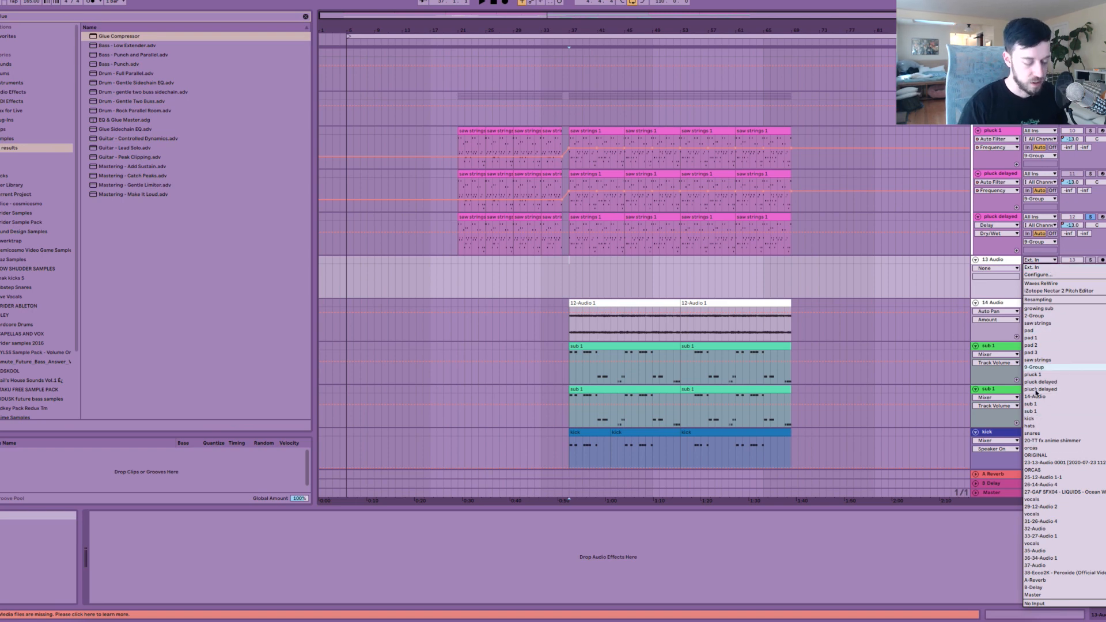
key(Return)
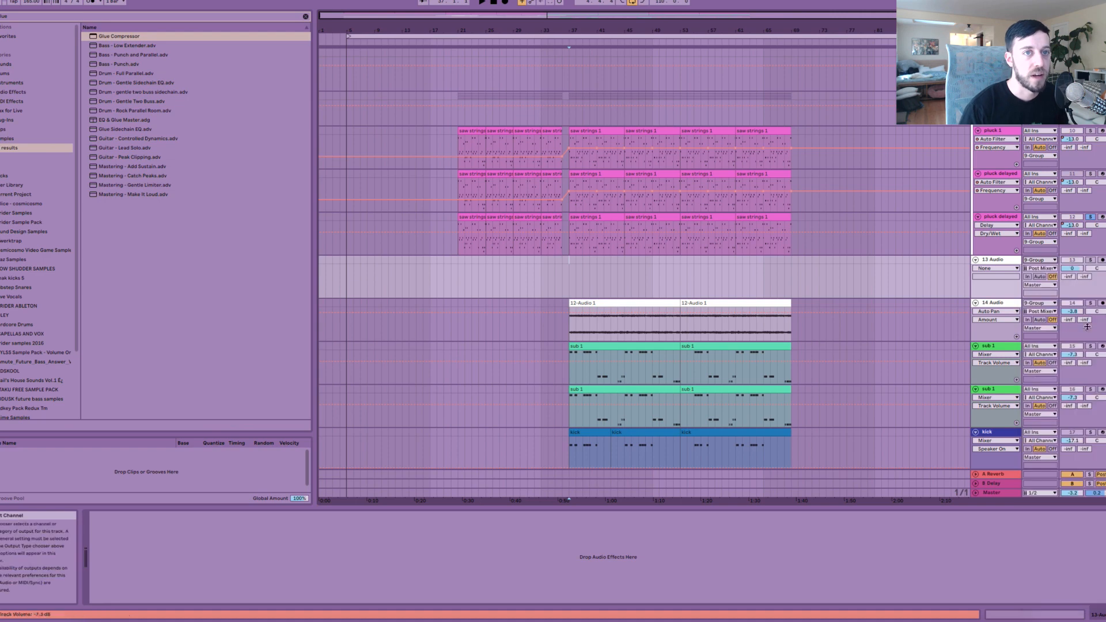
Step: Hide the automation and start an arrangement recording of the plucks onto the new audio track from bar 37
click(1091, 260)
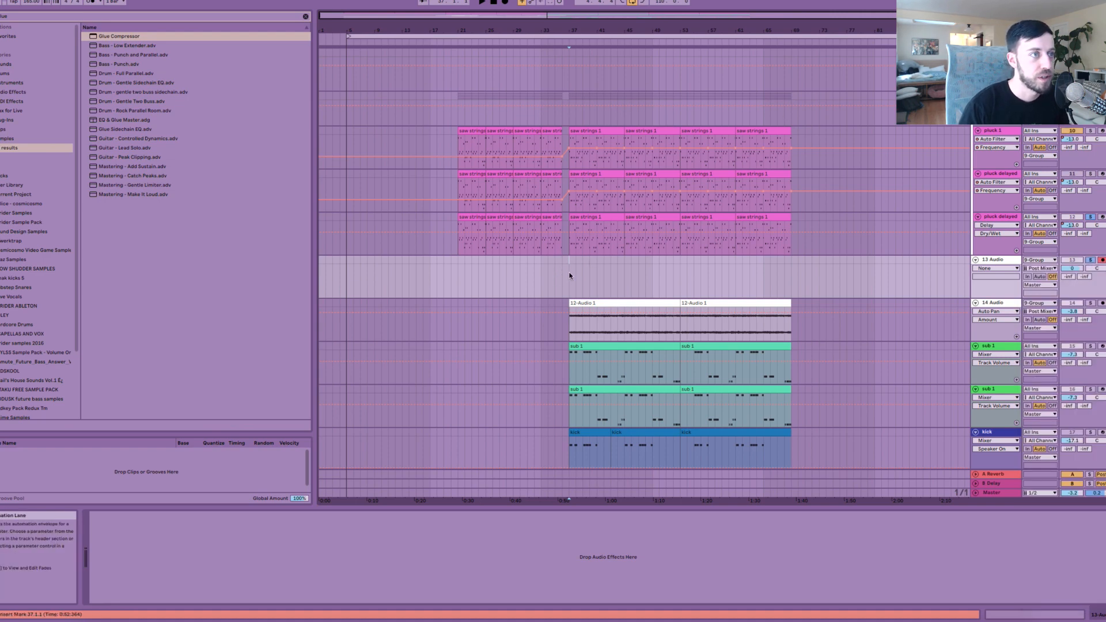
key(a)
click(1073, 218)
click(1091, 217)
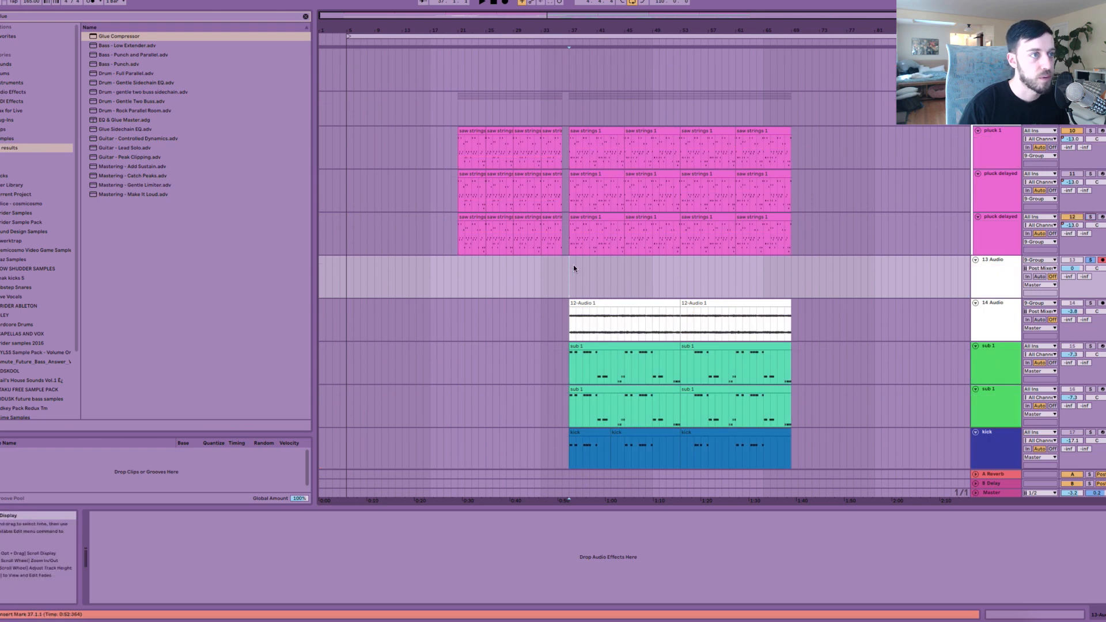
click(506, 3)
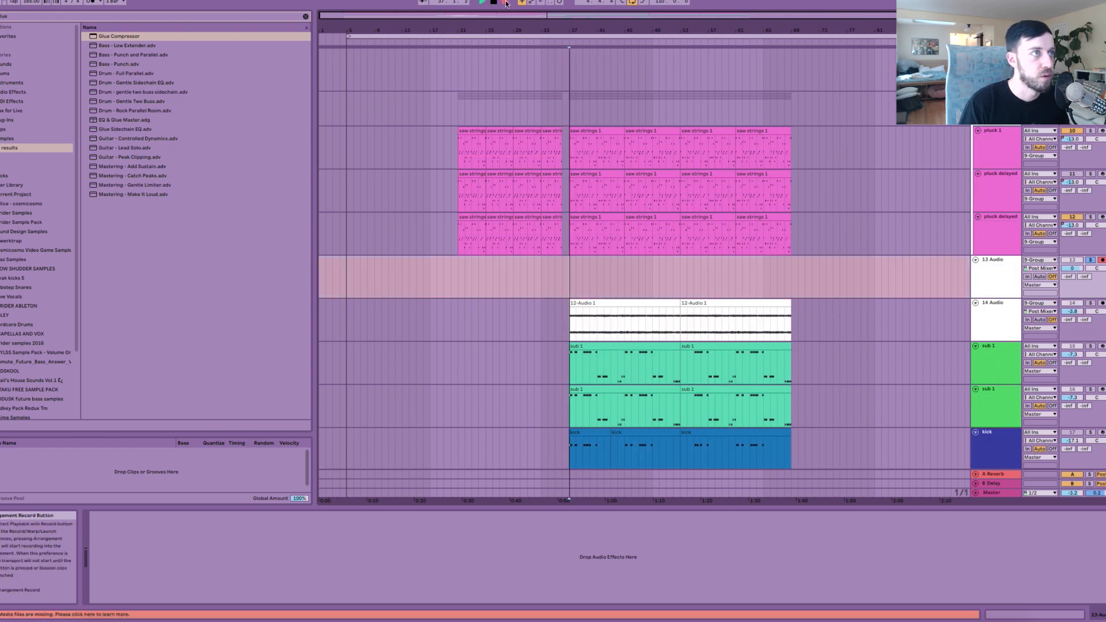
Step: Stop and undo the recording, and delete the new audio track
key(space)
key(ctrl+z)
click(1004, 275)
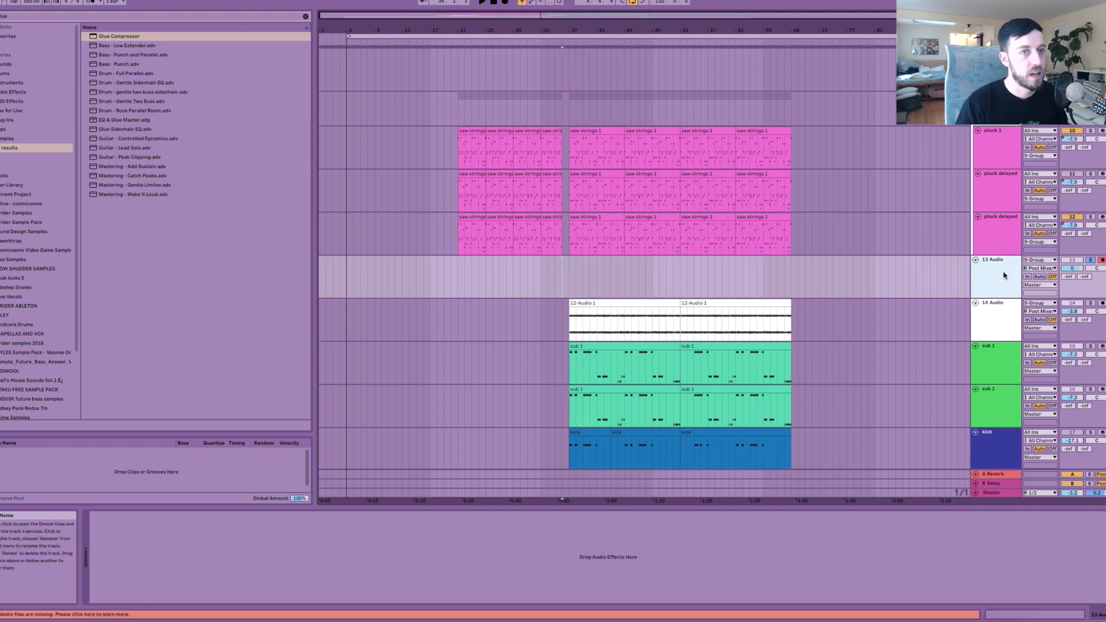
key(Delete)
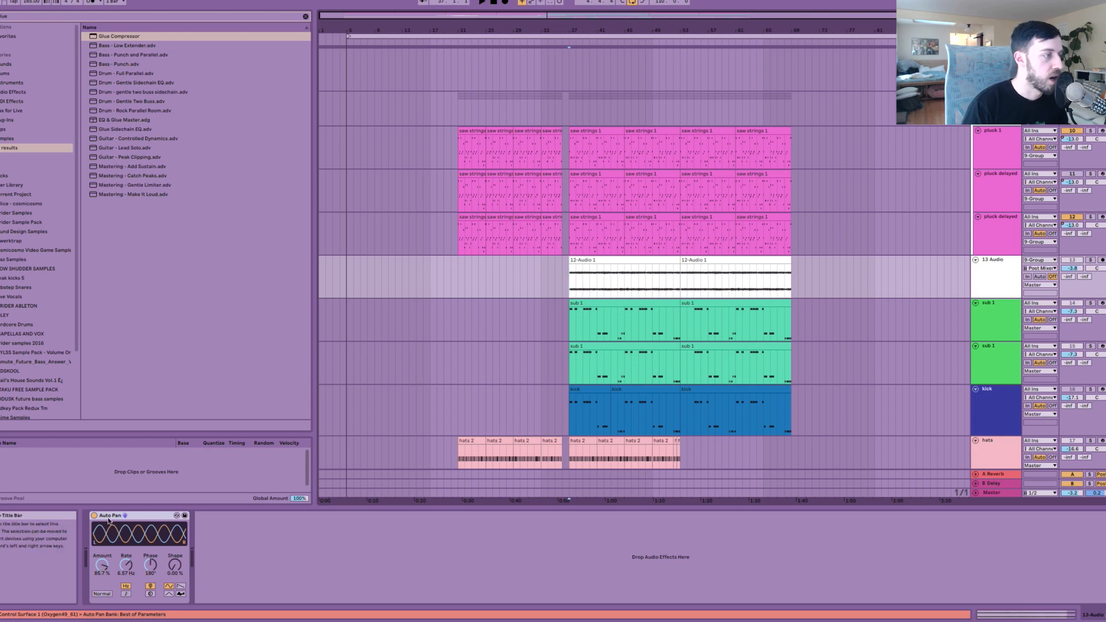
Step: Check the Auto Pan's Amount on the 13 Audio track and listen to that track in solo from bar 37
click(103, 576)
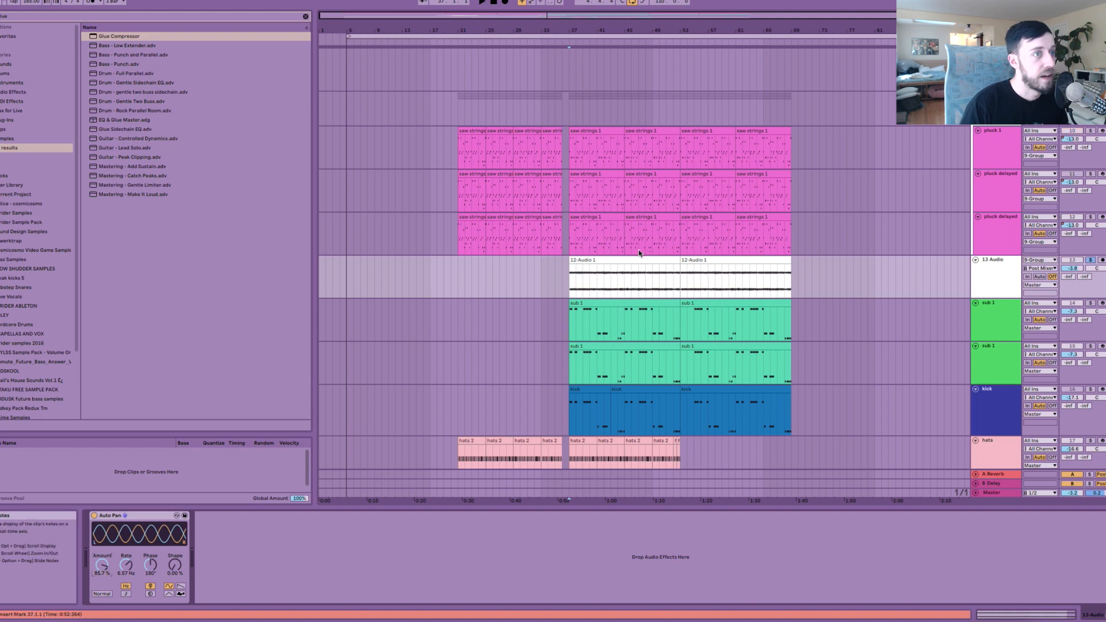
click(569, 284)
key(s)
key(space)
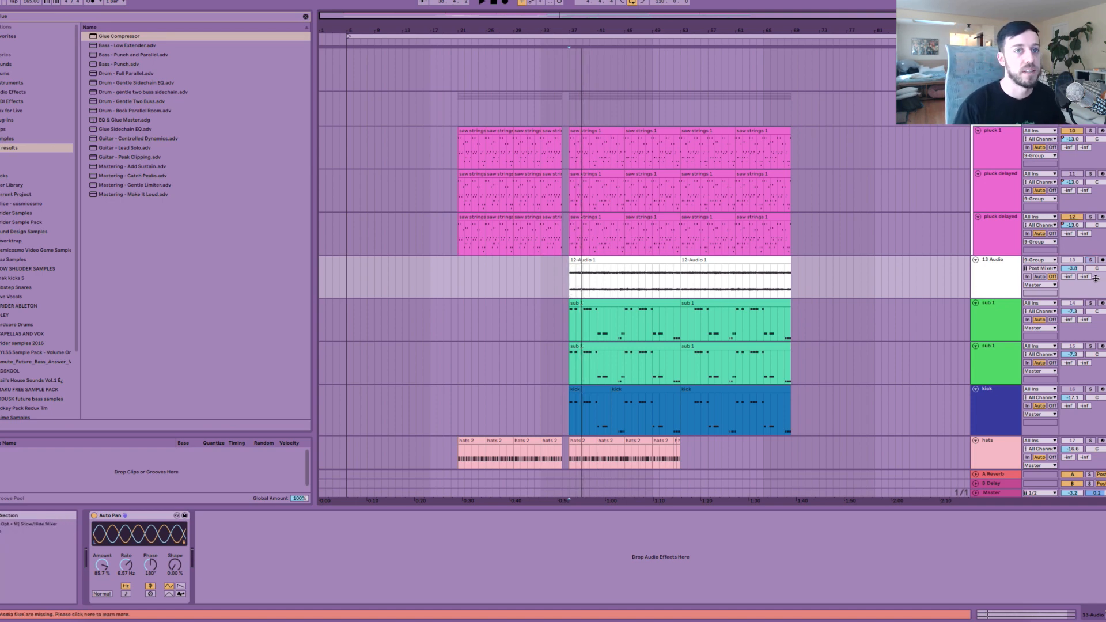
click(1095, 261)
key(space)
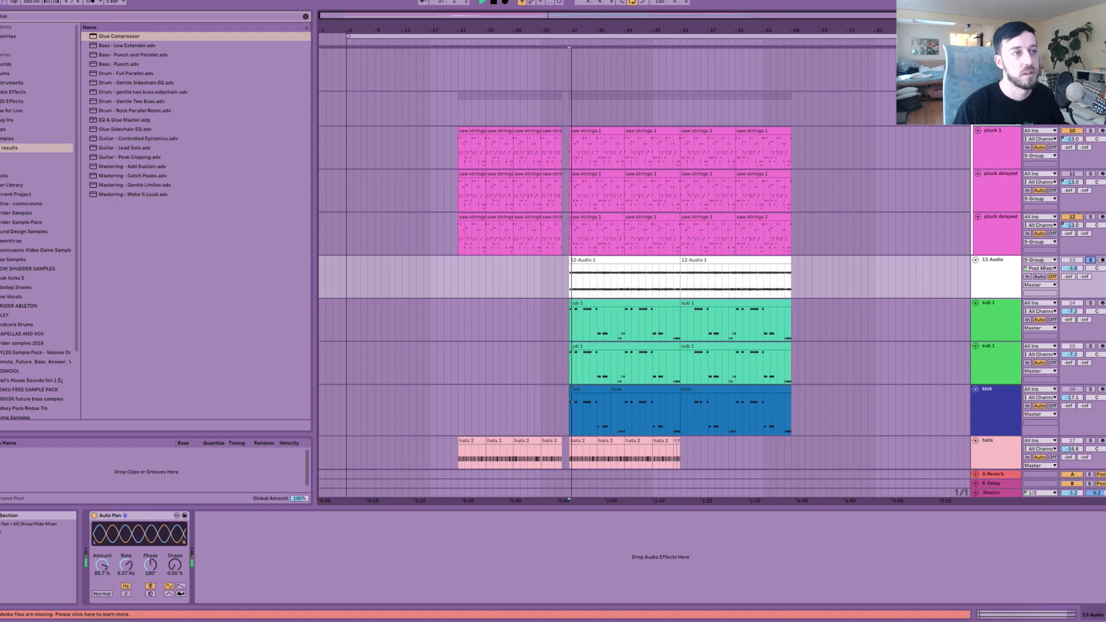
Step: Inspect the Auto Filters and the Gate on the plucks' group track with automation shown
click(571, 99)
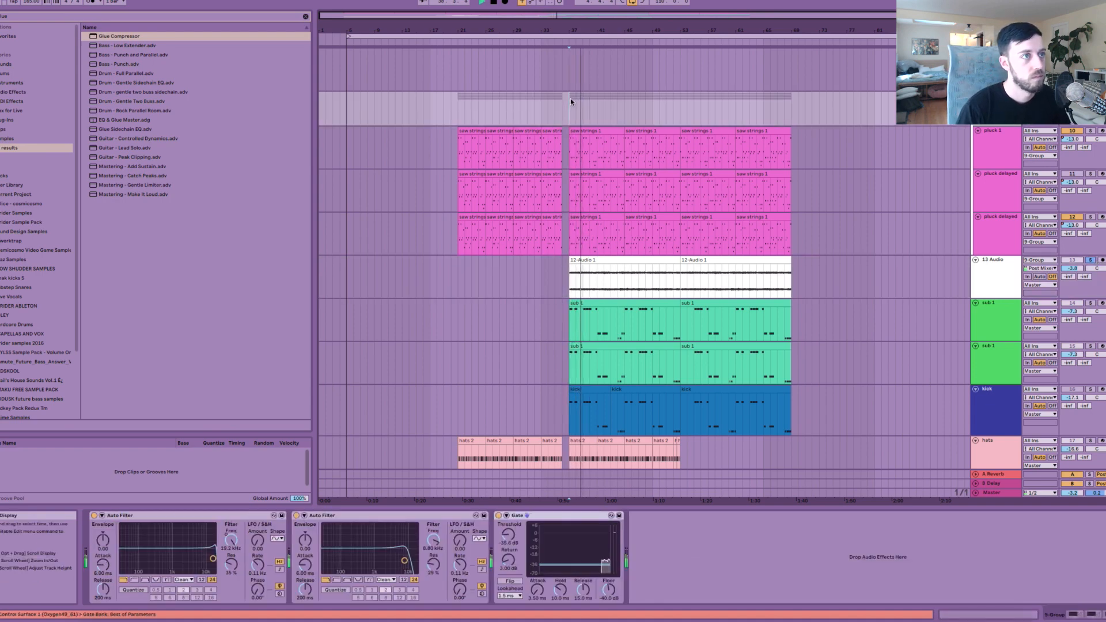
key(a)
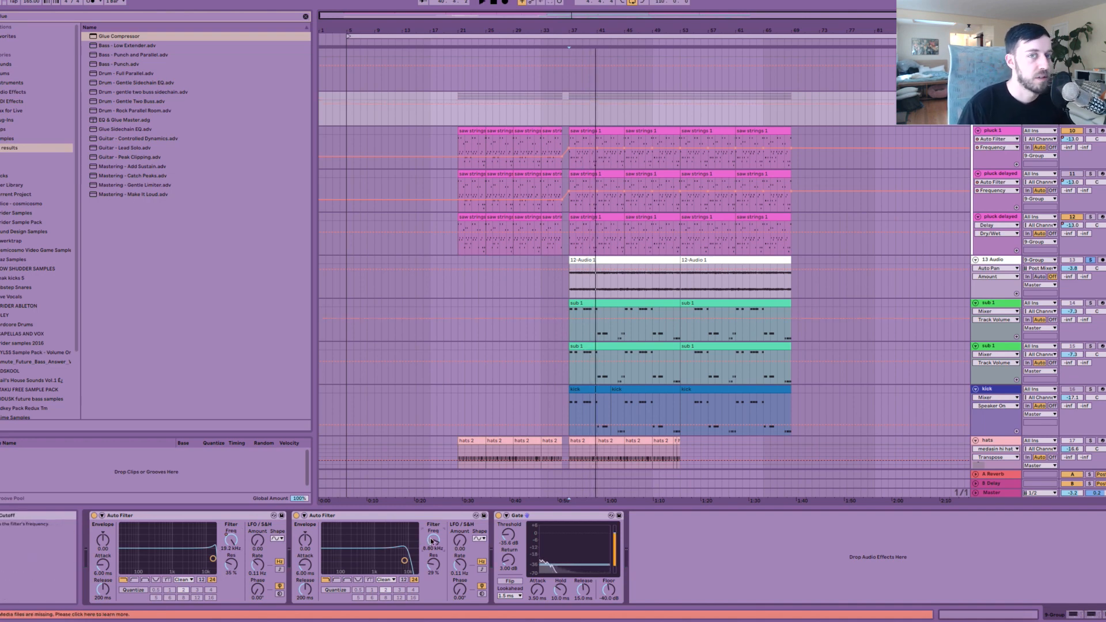
Step: Check the Gate's threshold and the Auto Filter frequency automation on the plucks' group at bars 37, 68 and 67
click(509, 539)
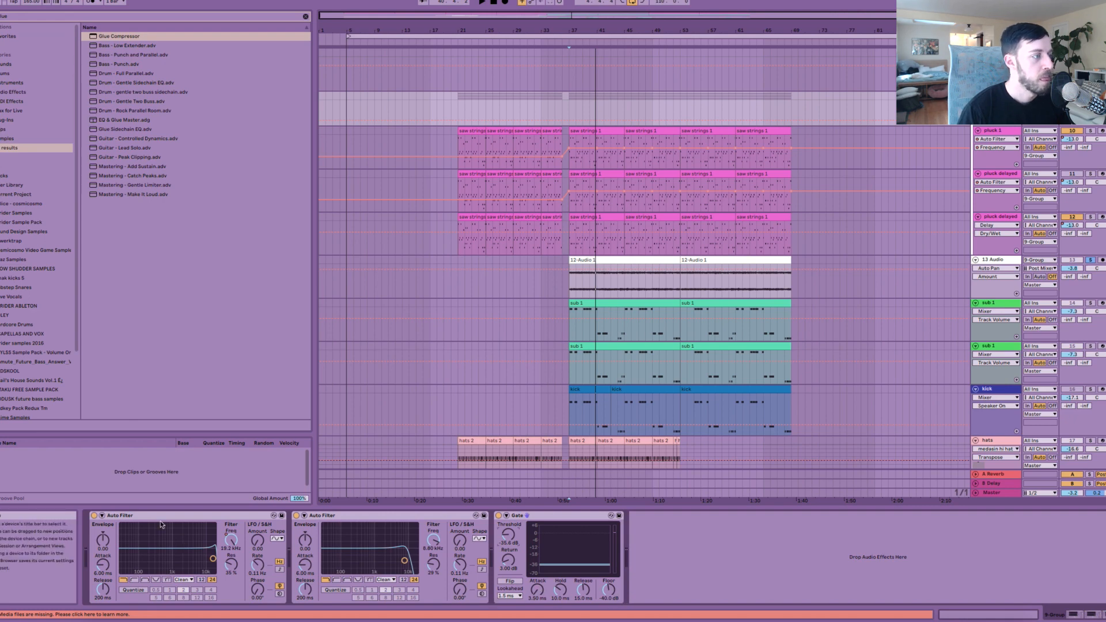
key(a)
key(a)
click(567, 113)
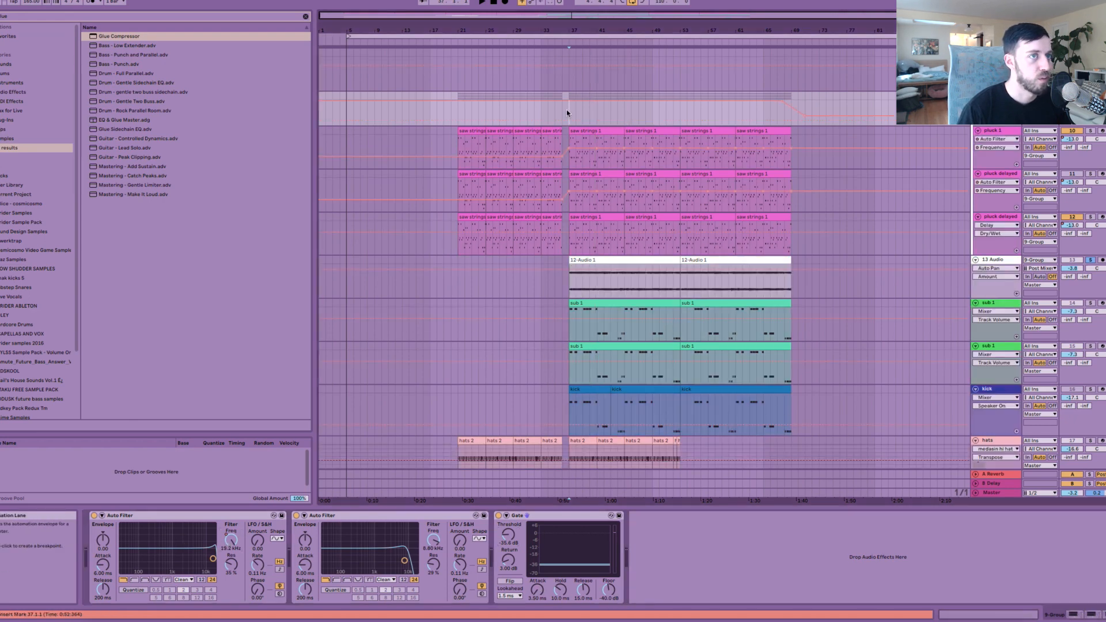
click(785, 115)
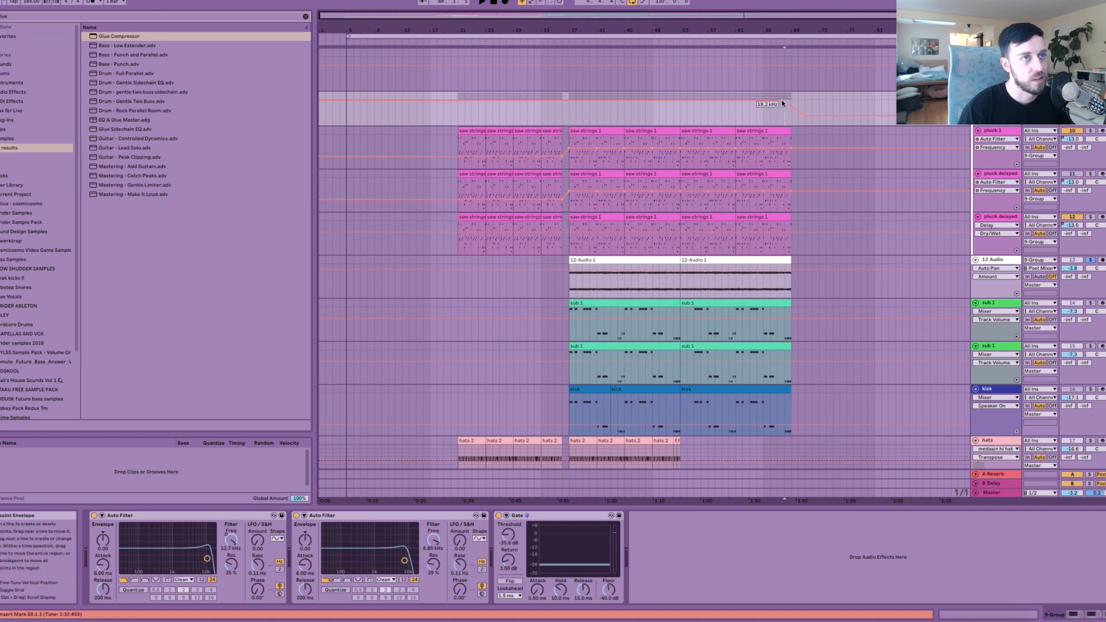
click(778, 115)
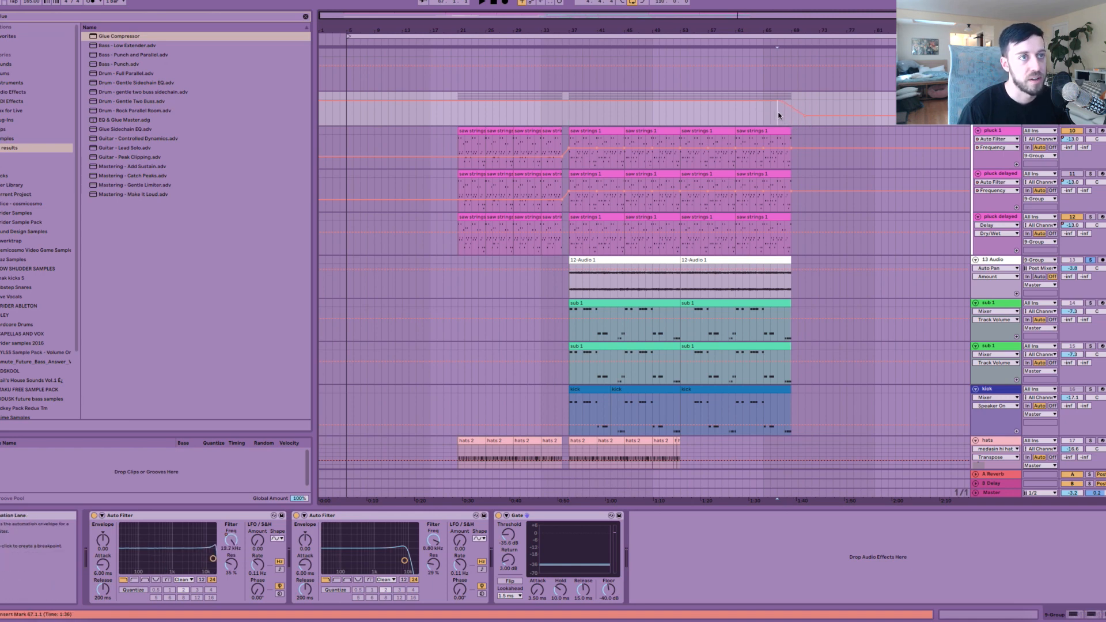
key(space)
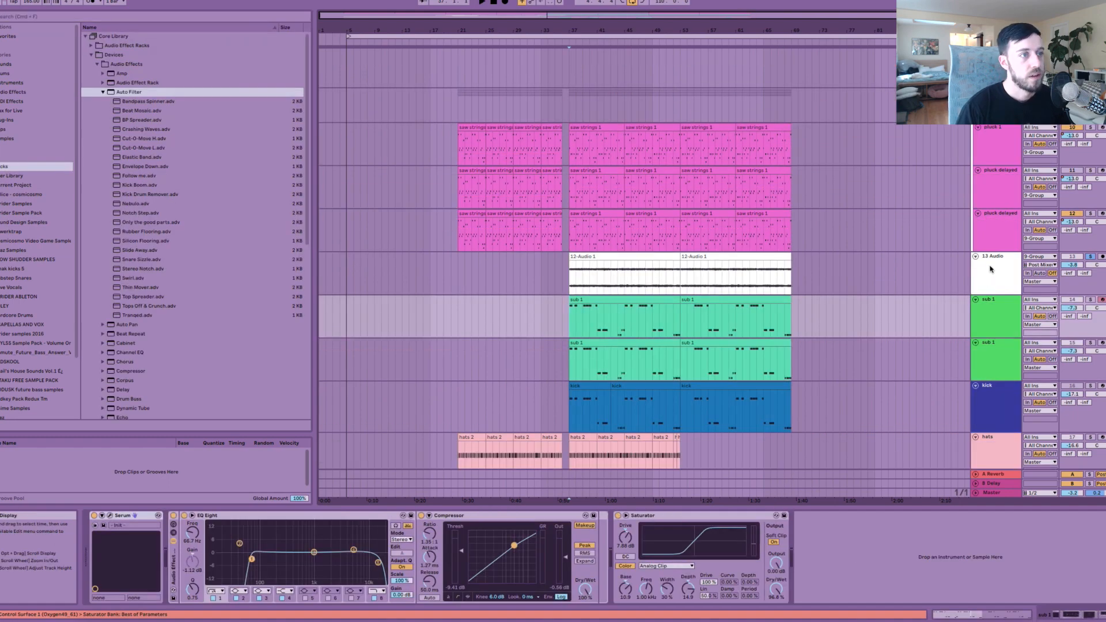
Step: Solo both sub 1 tracks and listen to them together from bar 37
click(990, 314)
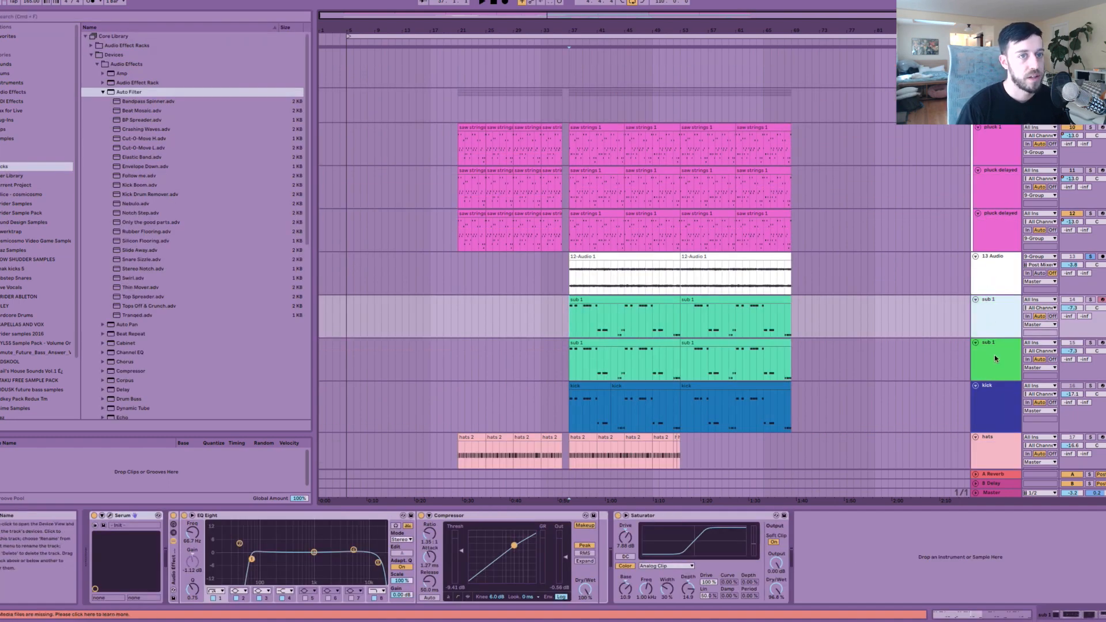
click(1089, 346)
click(1089, 344)
key(space)
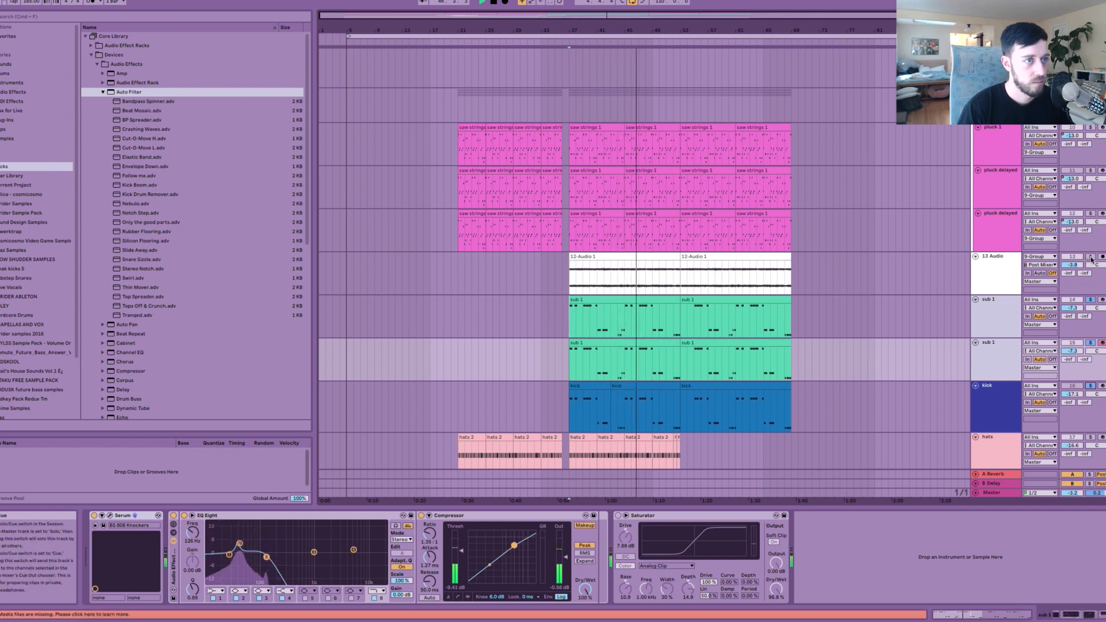
click(558, 308)
key(space)
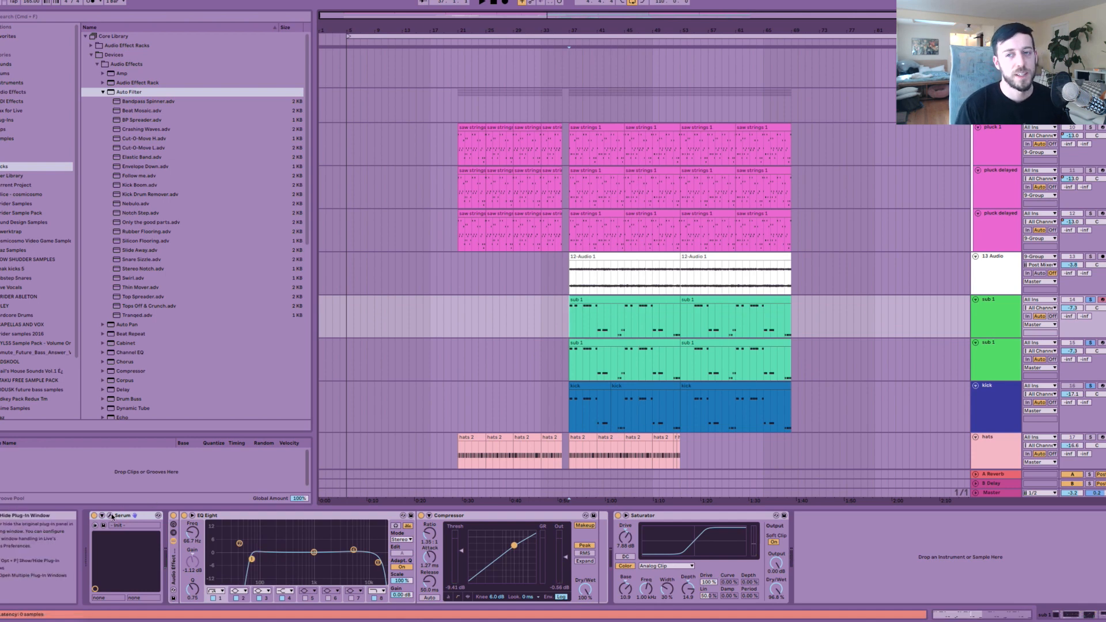
Step: Open Serum on the first sub 1 track and inspect both oscillators' wavetable choices and the filter type
click(668, 516)
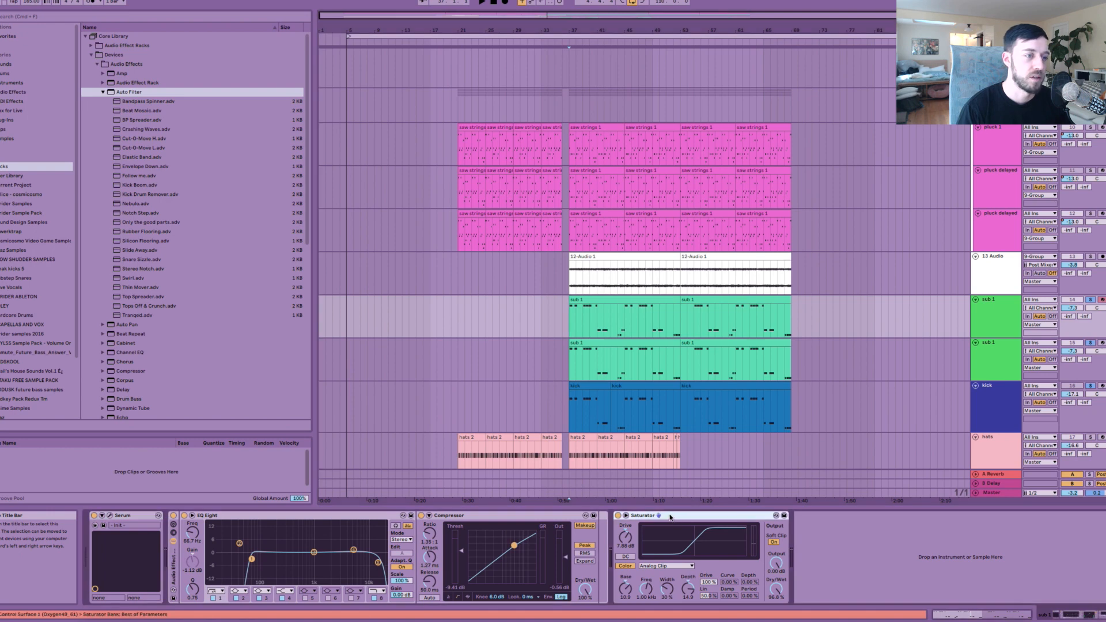
click(107, 516)
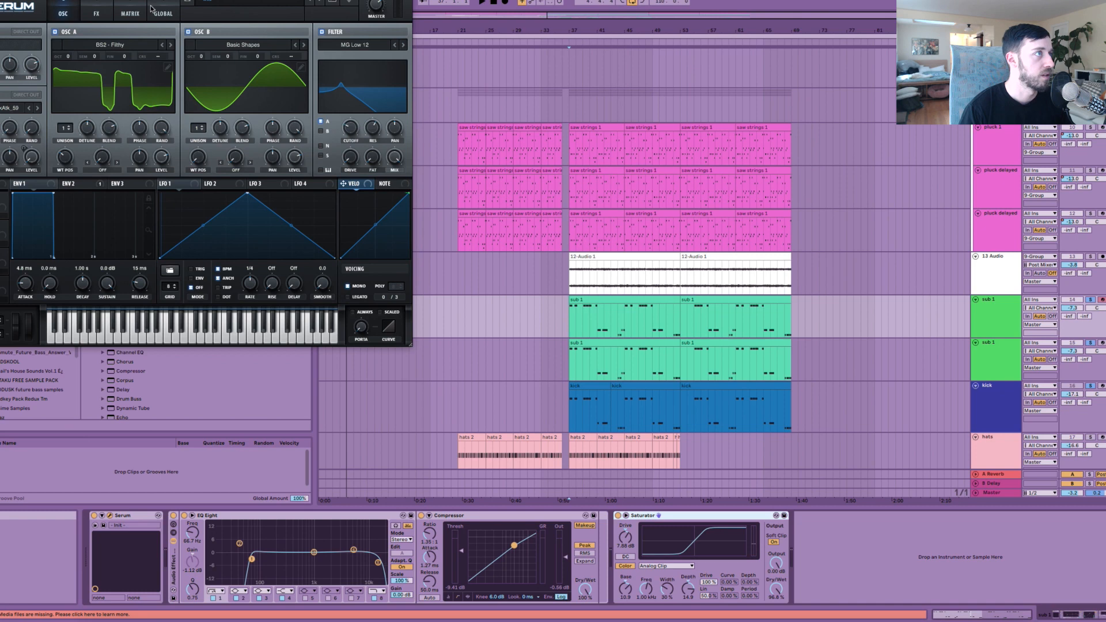
click(102, 46)
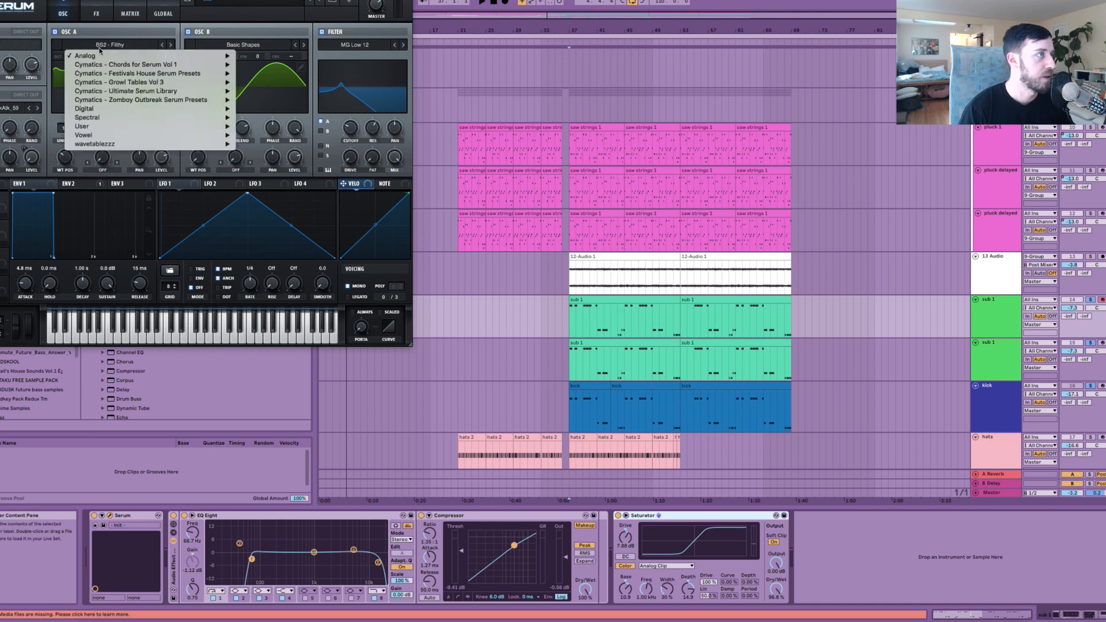
click(100, 44)
click(250, 48)
click(254, 39)
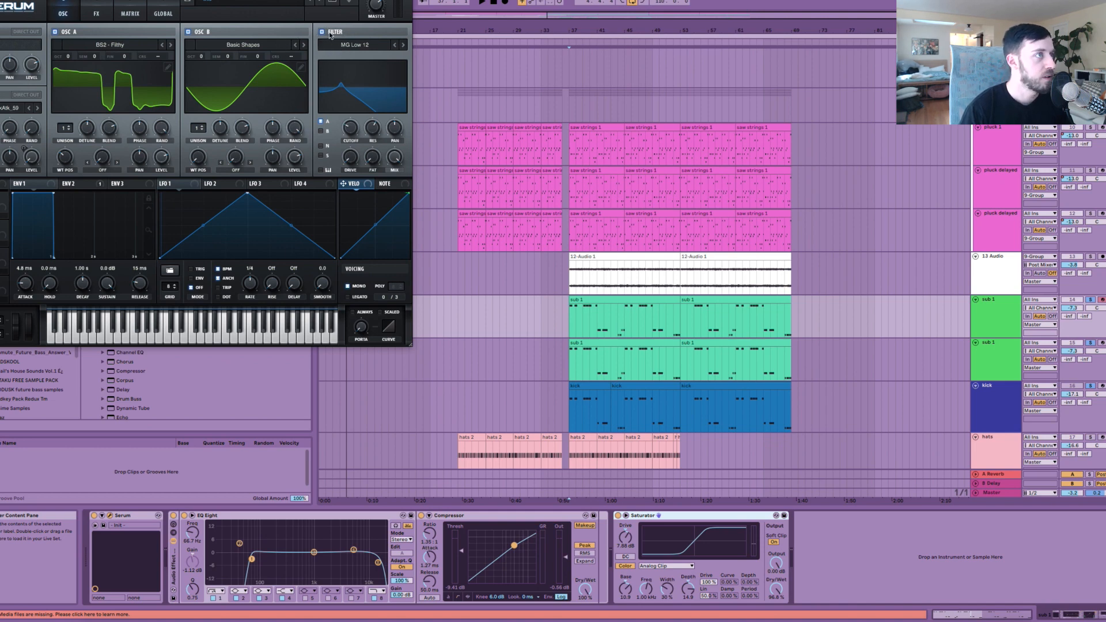
click(362, 49)
click(362, 48)
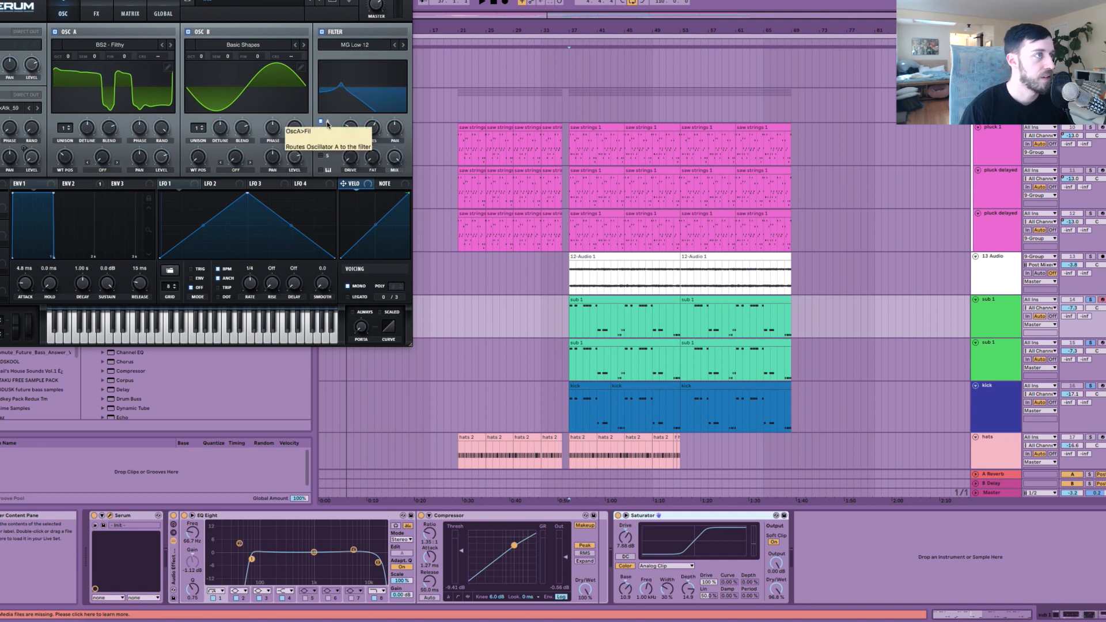
Step: Check the first sub patch's filter settings, effects rack and oscillator A wavetable position
mouse_move(374, 128)
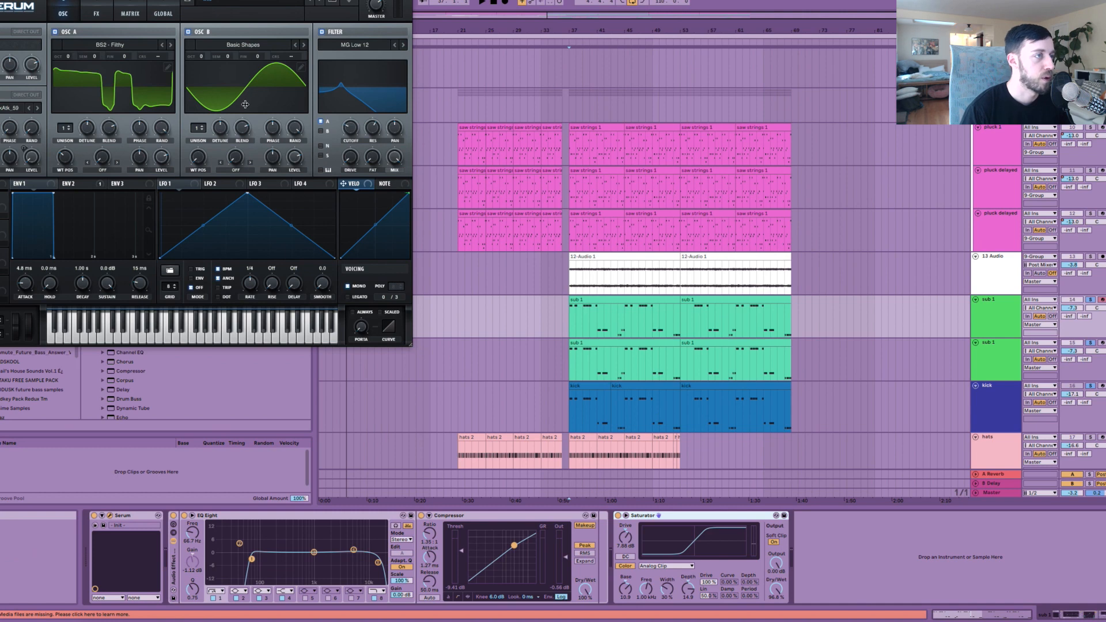
click(98, 14)
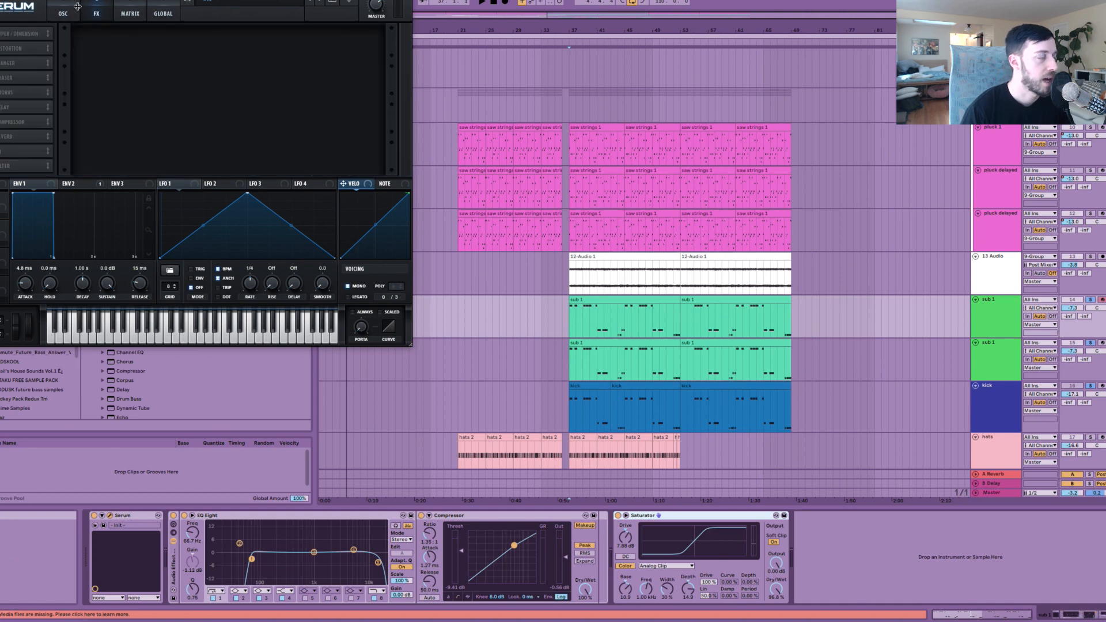
click(69, 12)
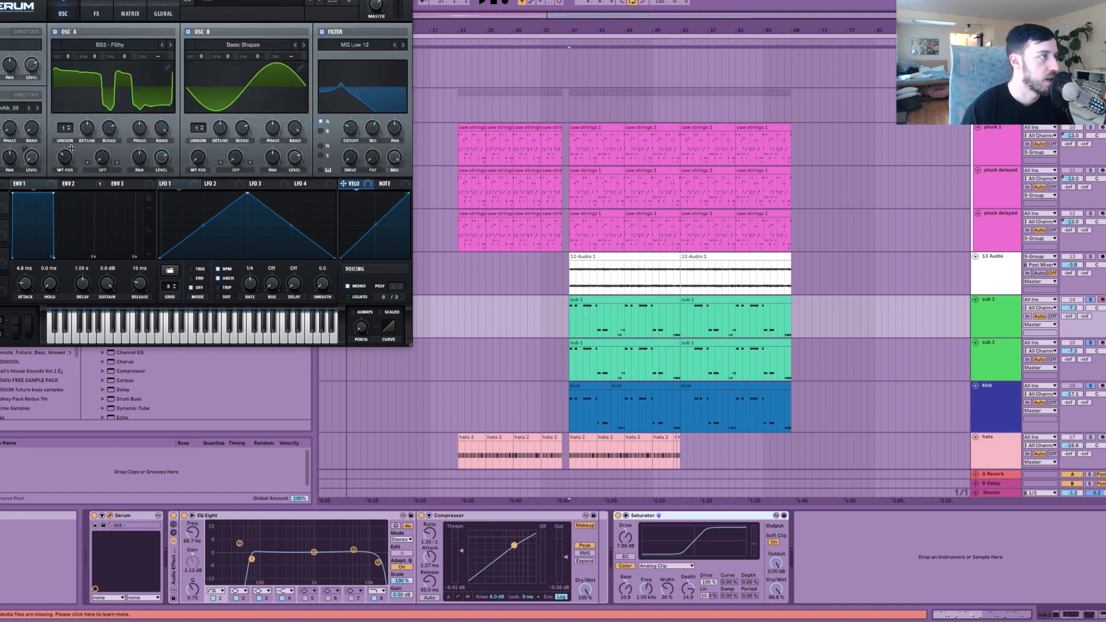
mouse_move(63, 155)
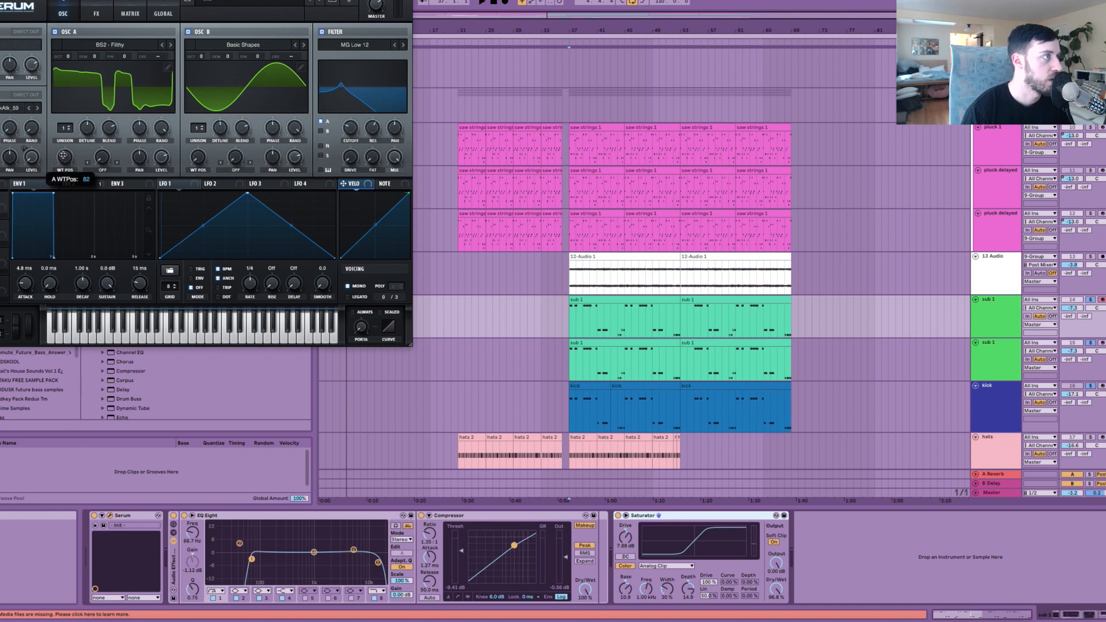
Step: Open Serum on the second sub 1 track and listen to the subs from bar 37 with its patch shown
click(570, 359)
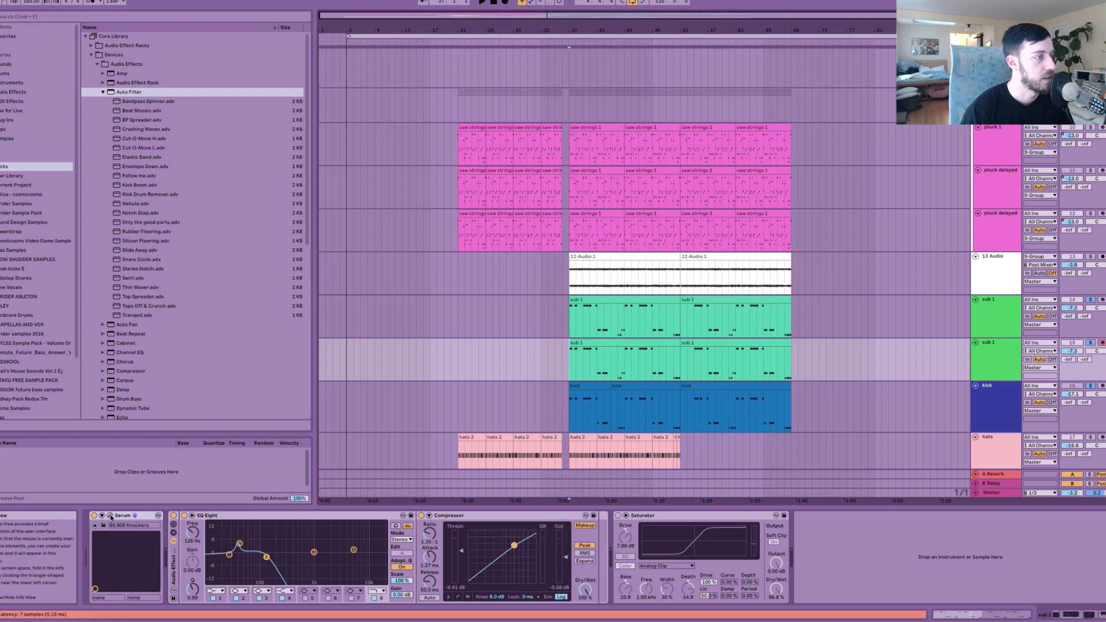
click(109, 516)
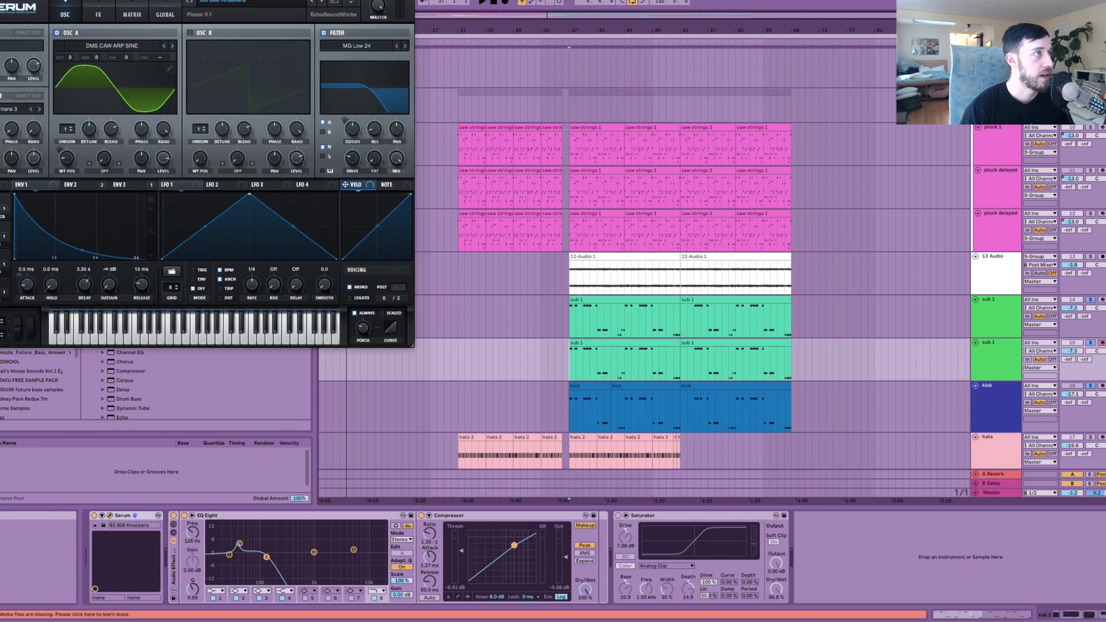
click(567, 358)
key(space)
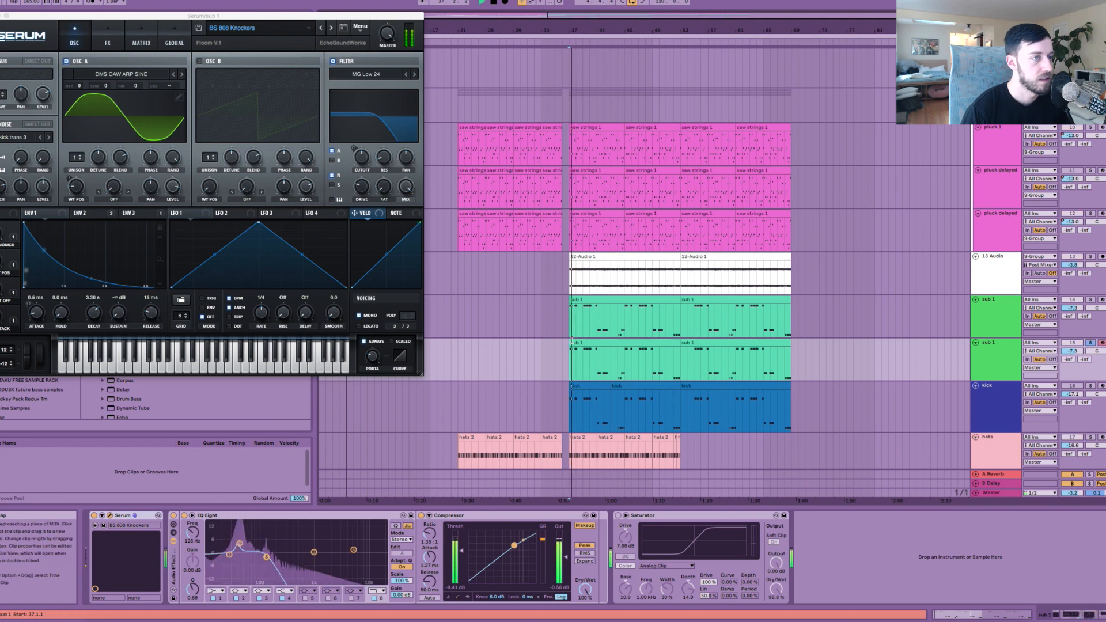
key(space)
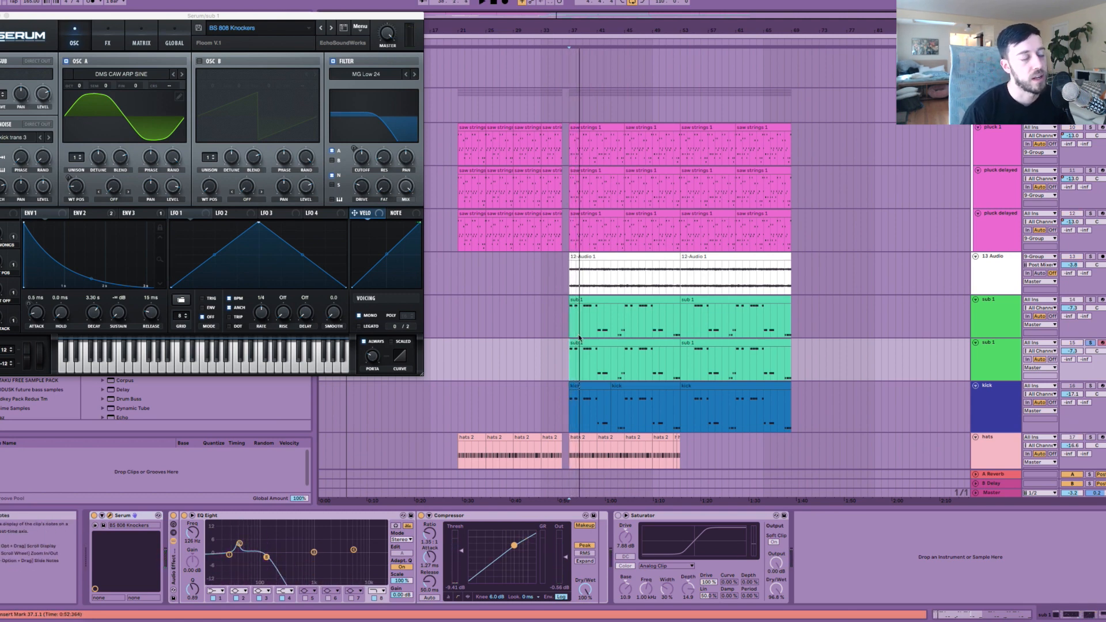
Step: Play the subs from bar 41 with the first sub's Serum patch shown, stop, and return to the second sub's patch
click(597, 327)
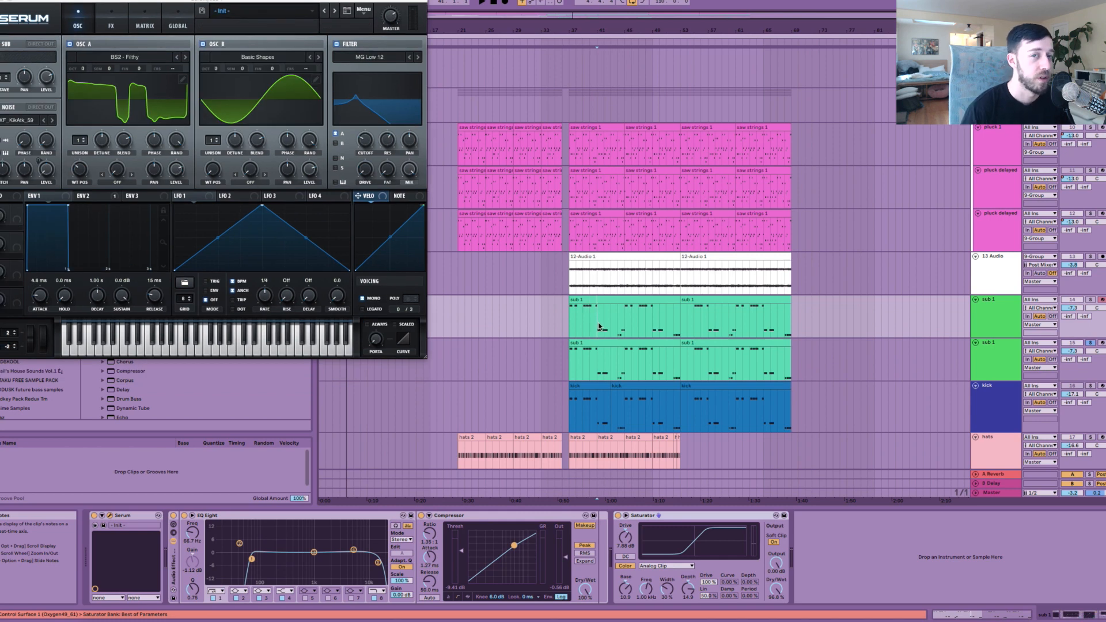
key(space)
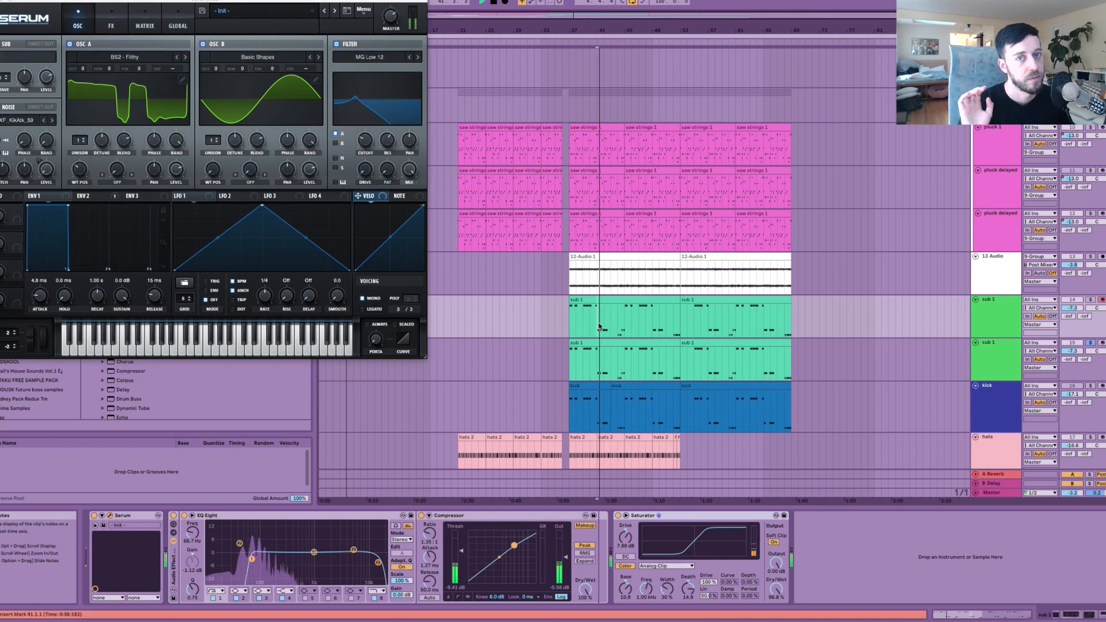
key(space)
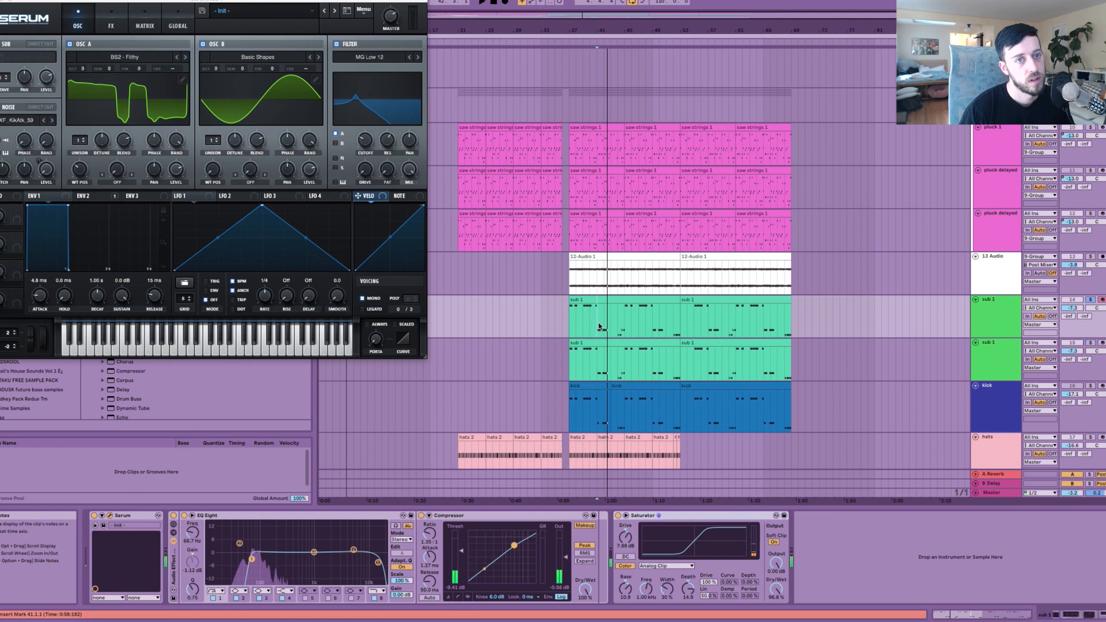
key(space)
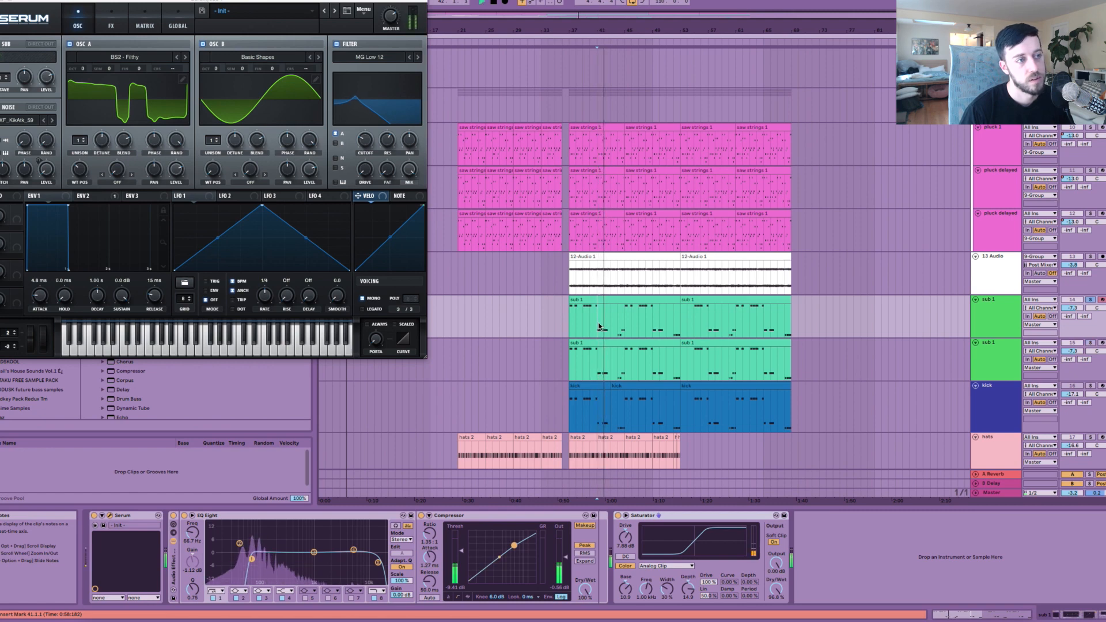
click(595, 339)
key(space)
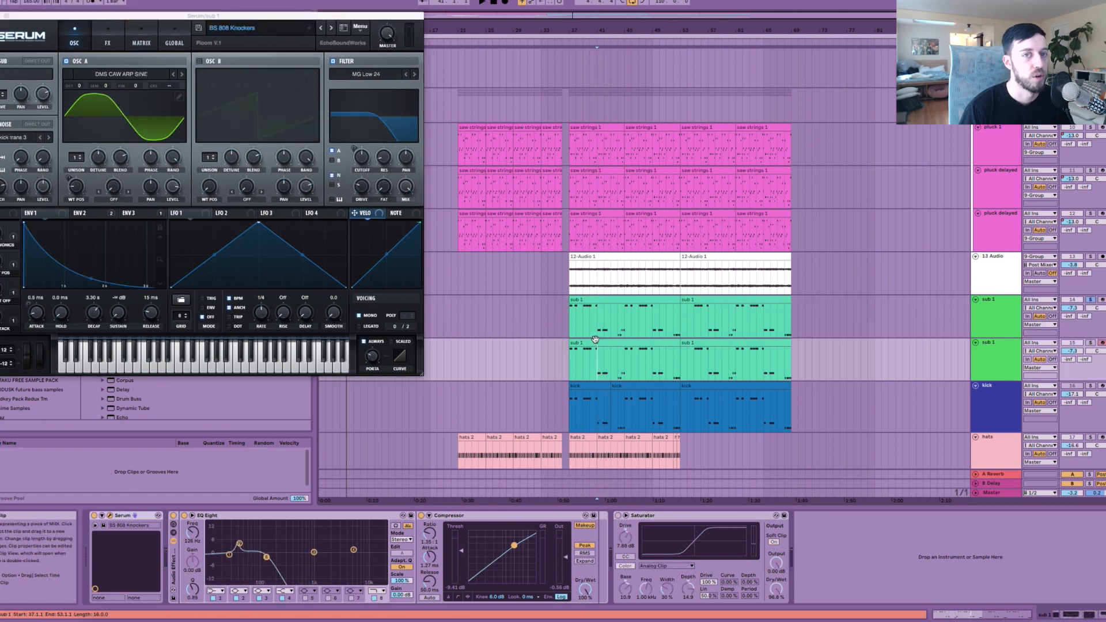
Step: Inspect the low boost and high-frequency cut bands in the second sub track's EQ Eight
click(239, 543)
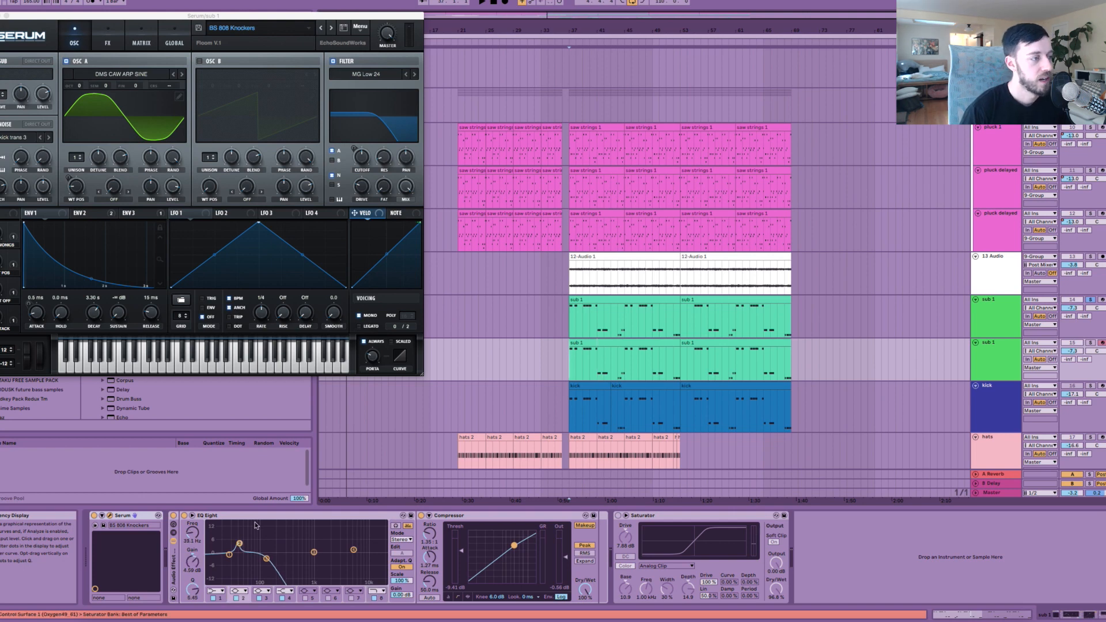
click(267, 560)
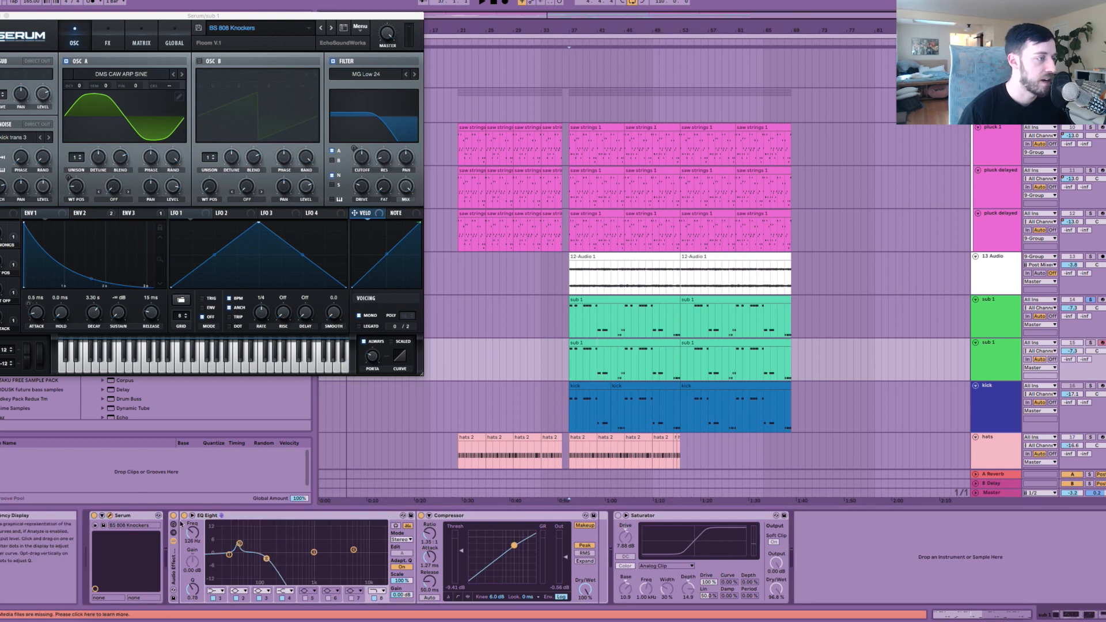
click(239, 544)
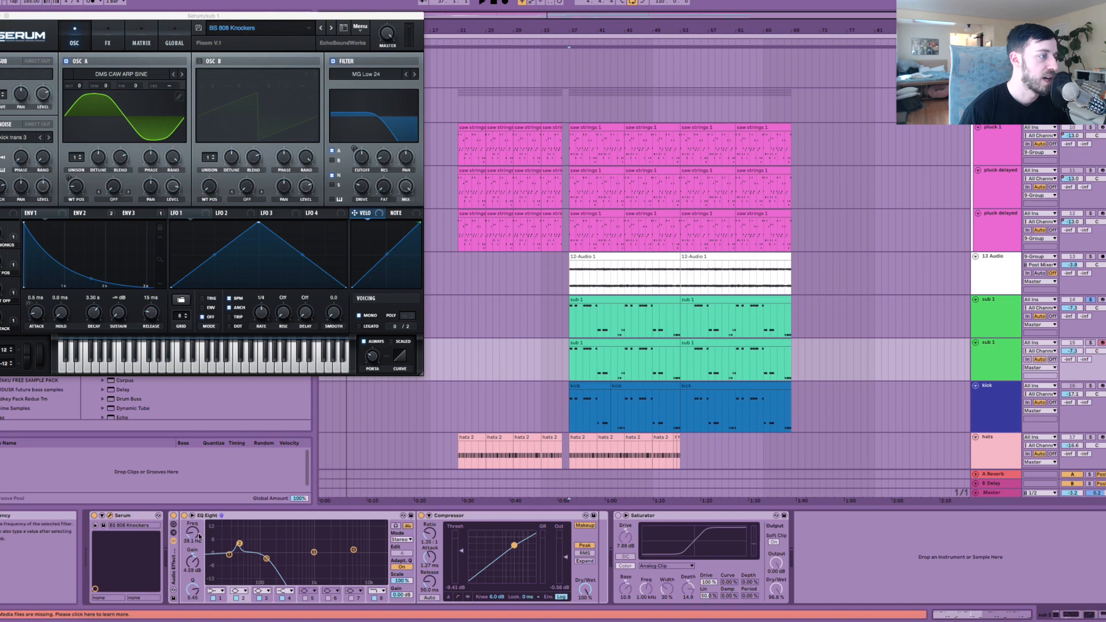
Step: Inspect the kick track's device chain, briefly opening and closing the Kick 2 plug-in window
click(566, 387)
scroll(567, 387, down, 1)
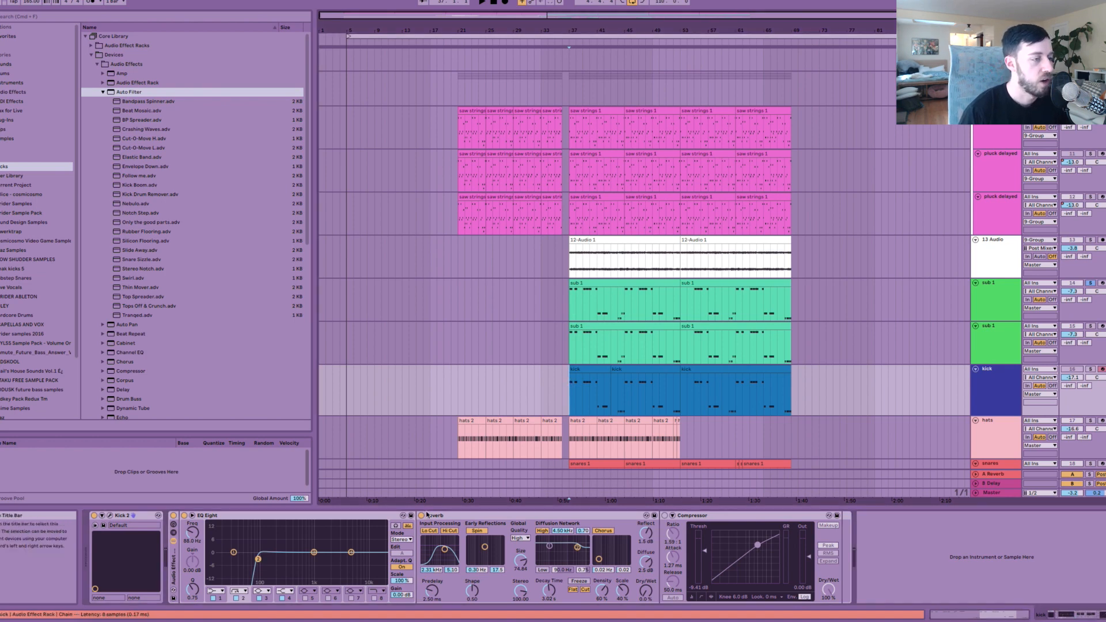
click(111, 516)
click(110, 516)
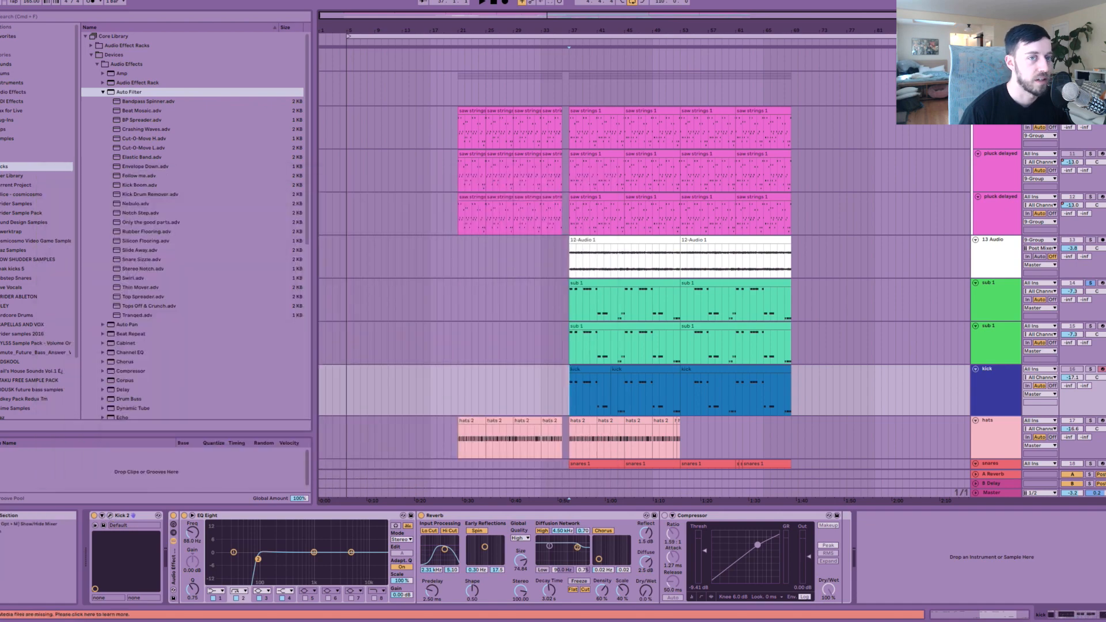
click(572, 389)
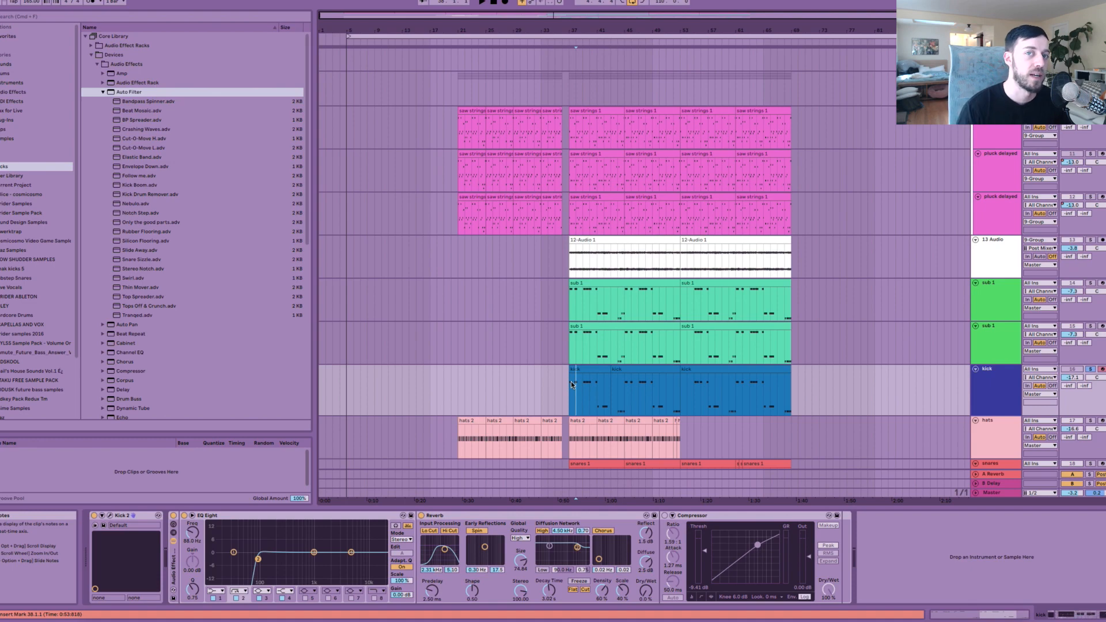
Step: Listen to the hats track from bar 21 and open the notes of its first hats 2 clip
key(Down)
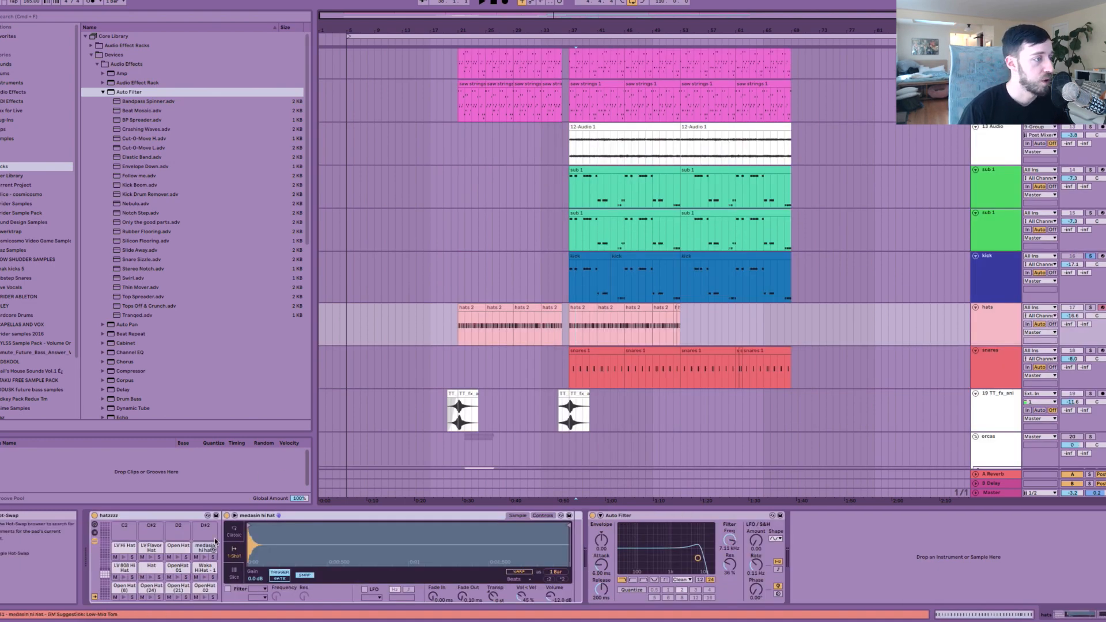
click(459, 325)
key(space)
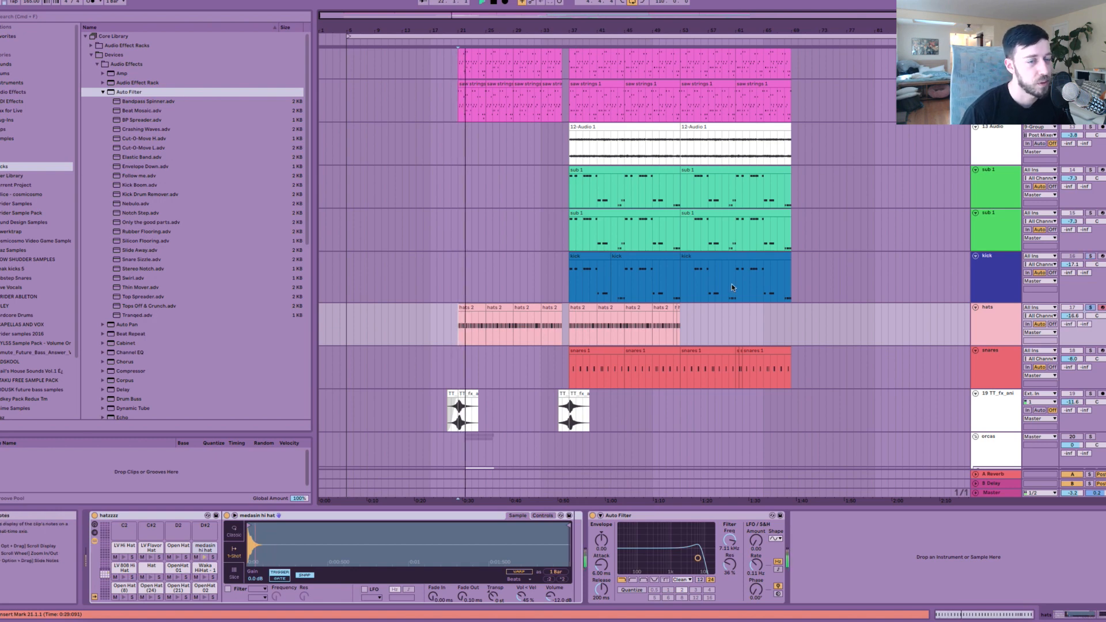
click(488, 310)
double_click(473, 312)
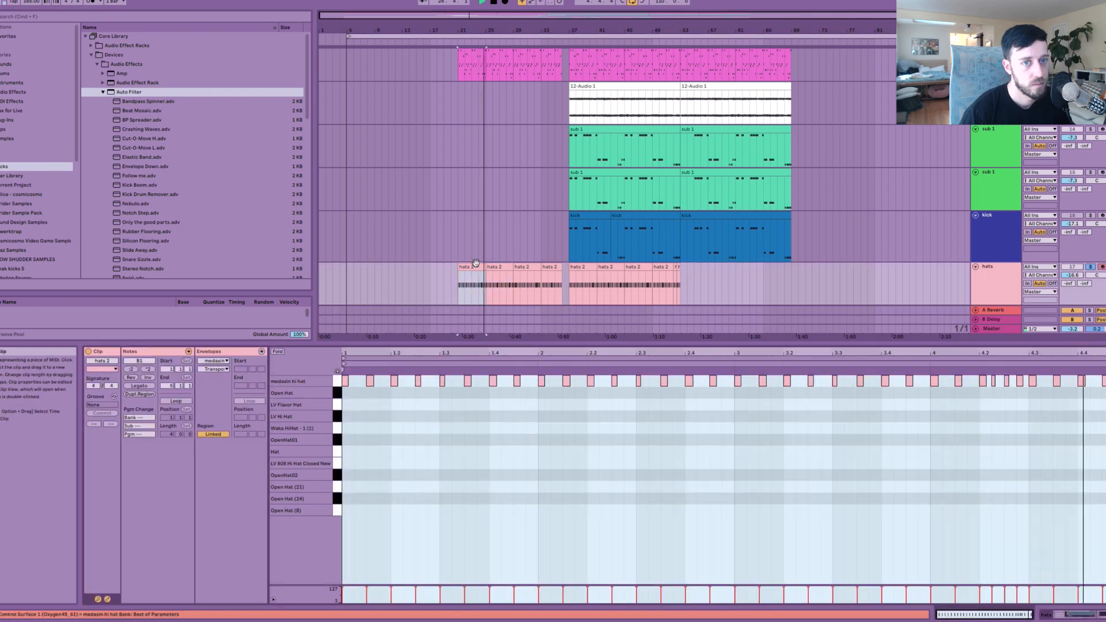
Step: Play the hats track from about bar 27, stop, and show the track's device chain
key(space)
click(1040, 410)
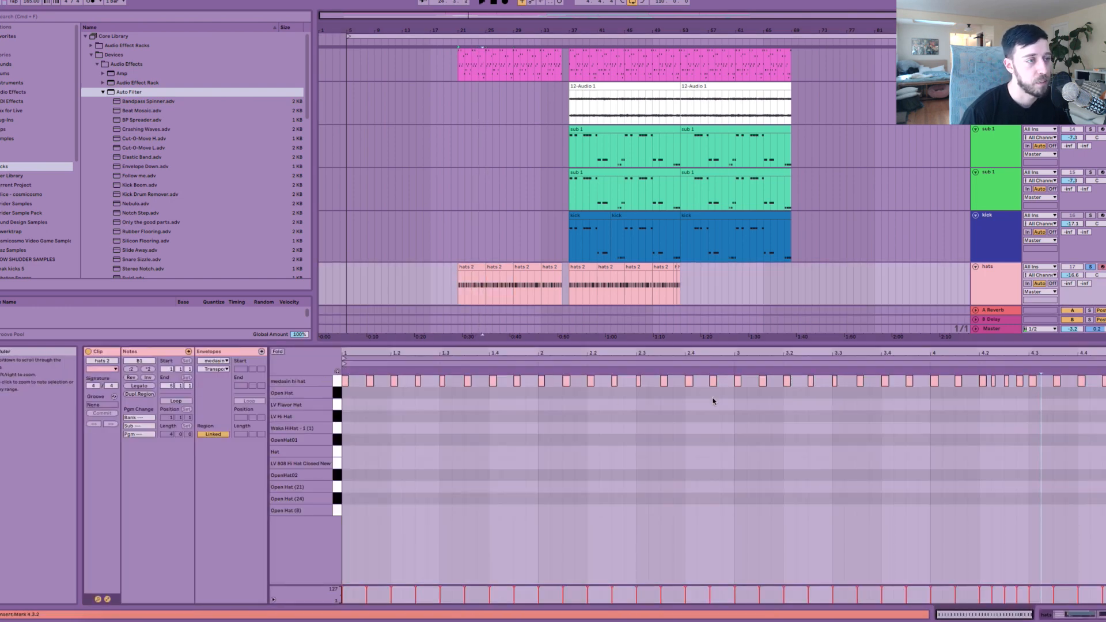
click(493, 286)
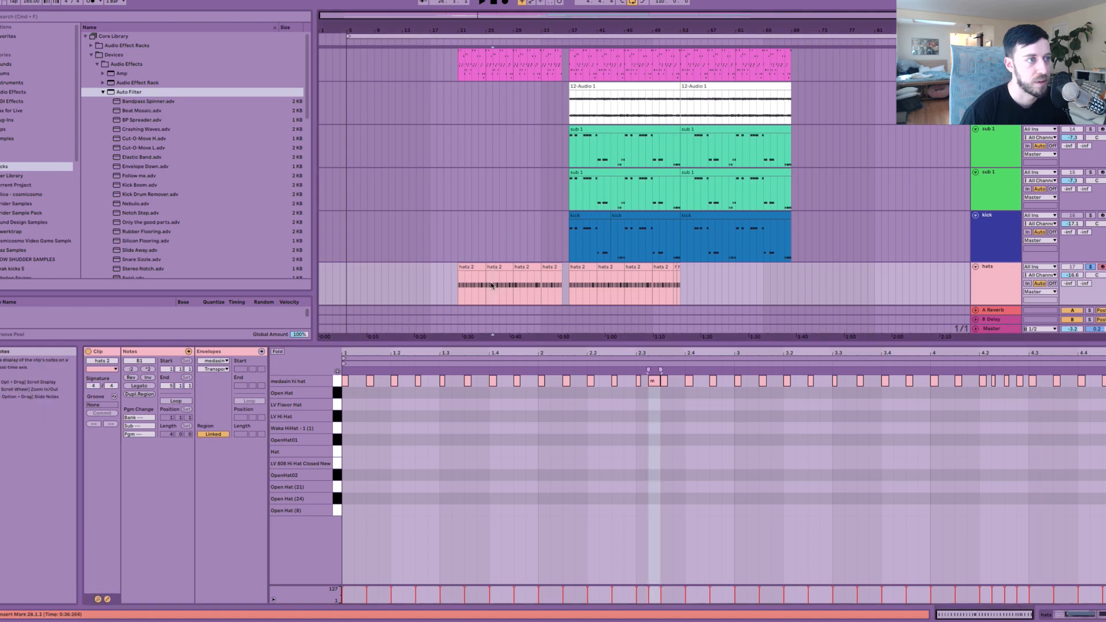
key(space)
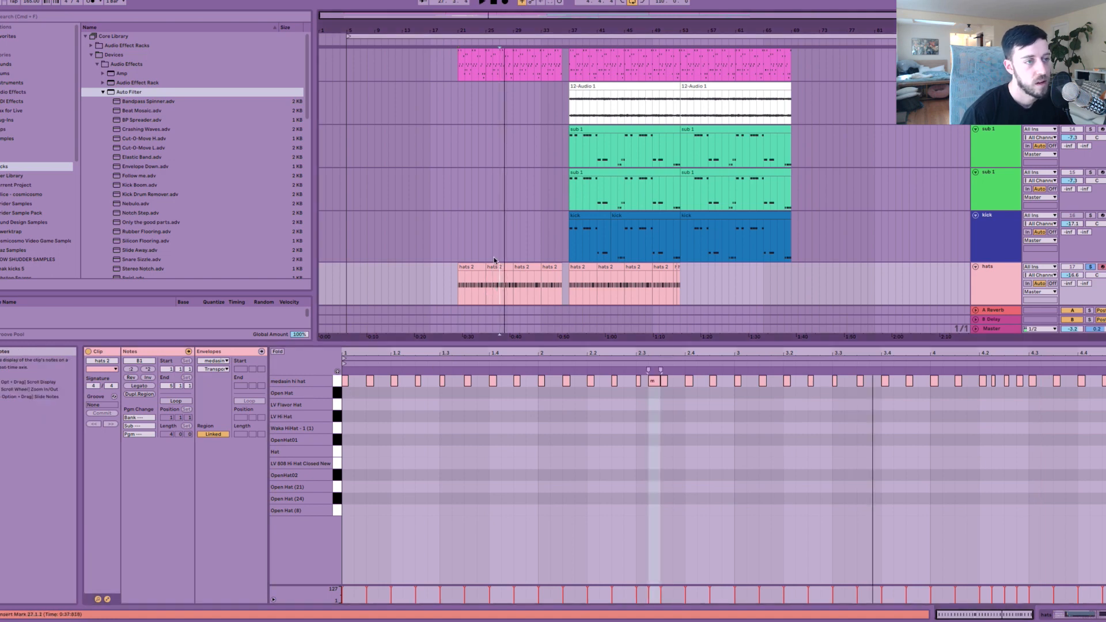
double_click(1007, 286)
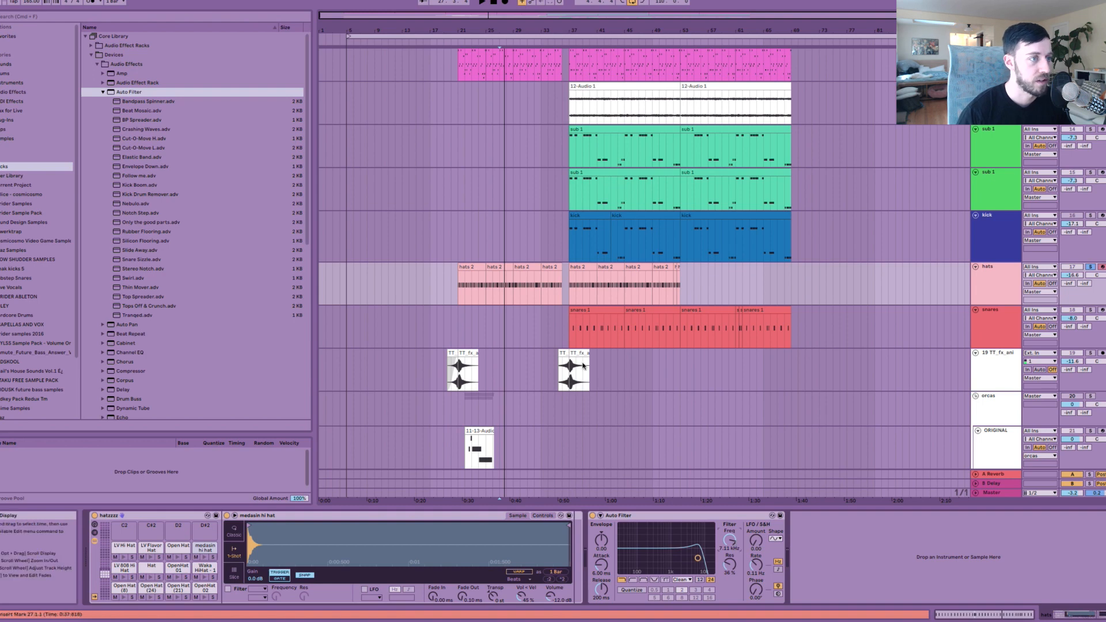
Step: Listen to the snares track from bar 37 with its device chain shown
click(618, 345)
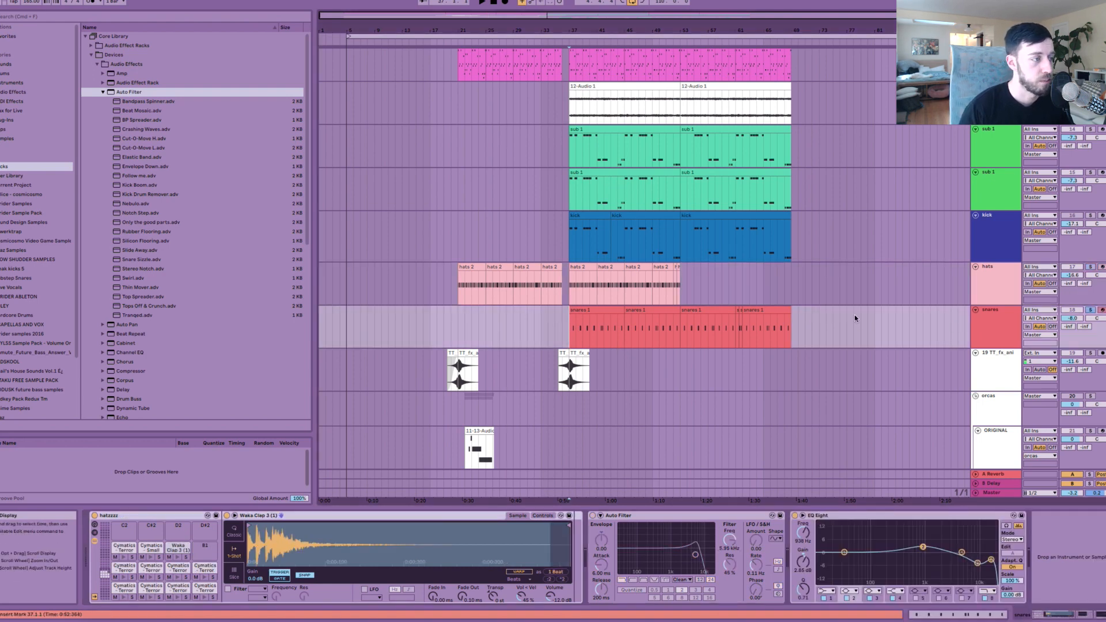
key(space)
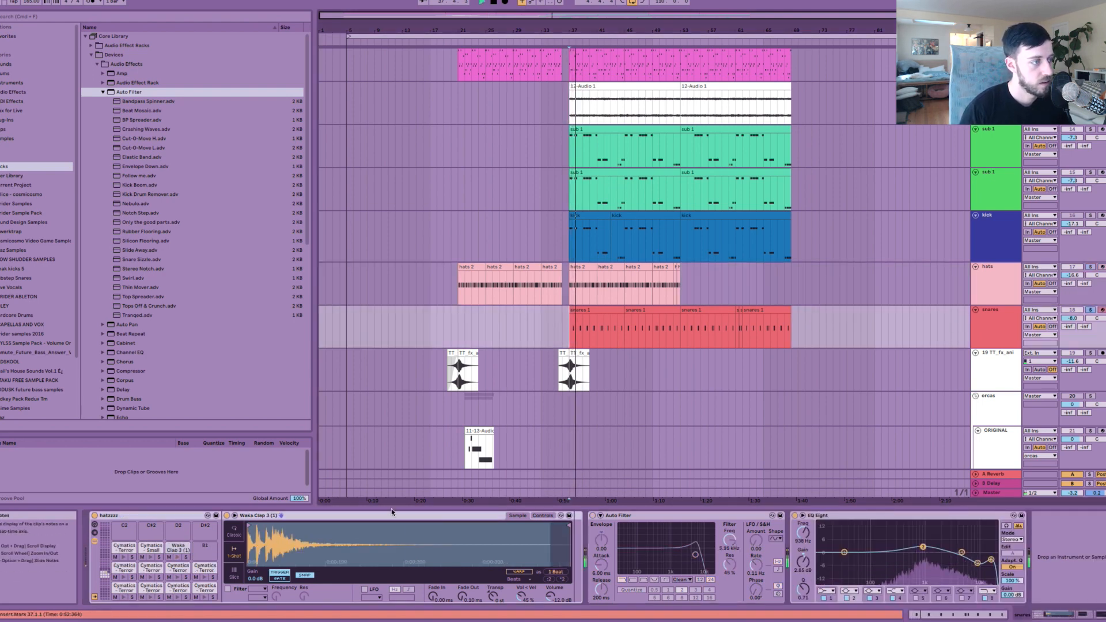
key(space)
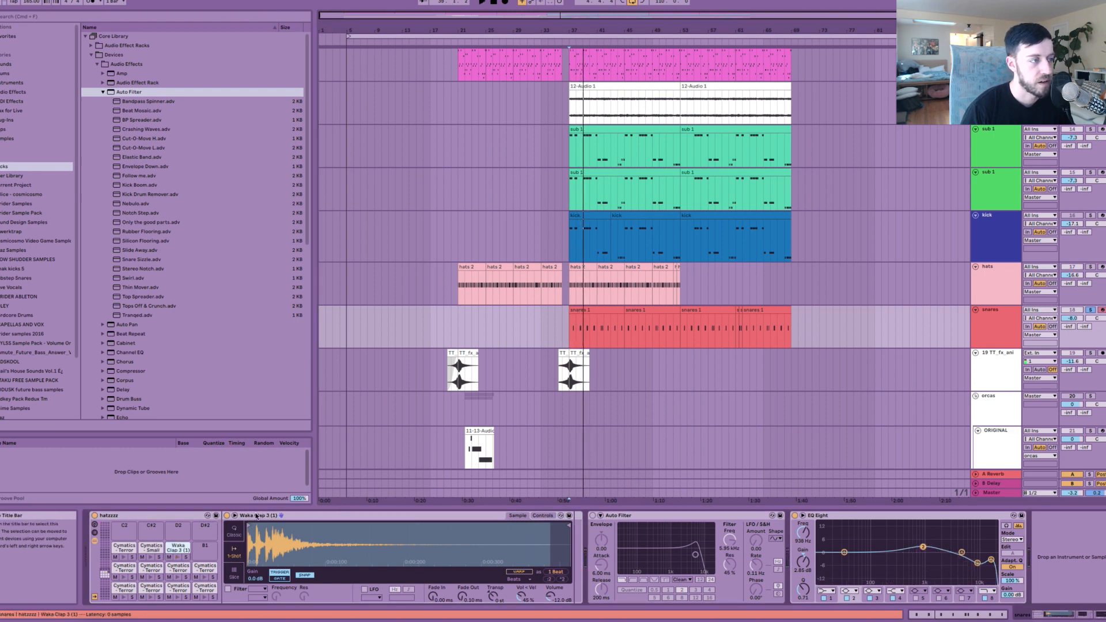
Step: Inspect the snares track's Waka Clap sampler and the high-frequency bands in its EQ Eight
click(266, 518)
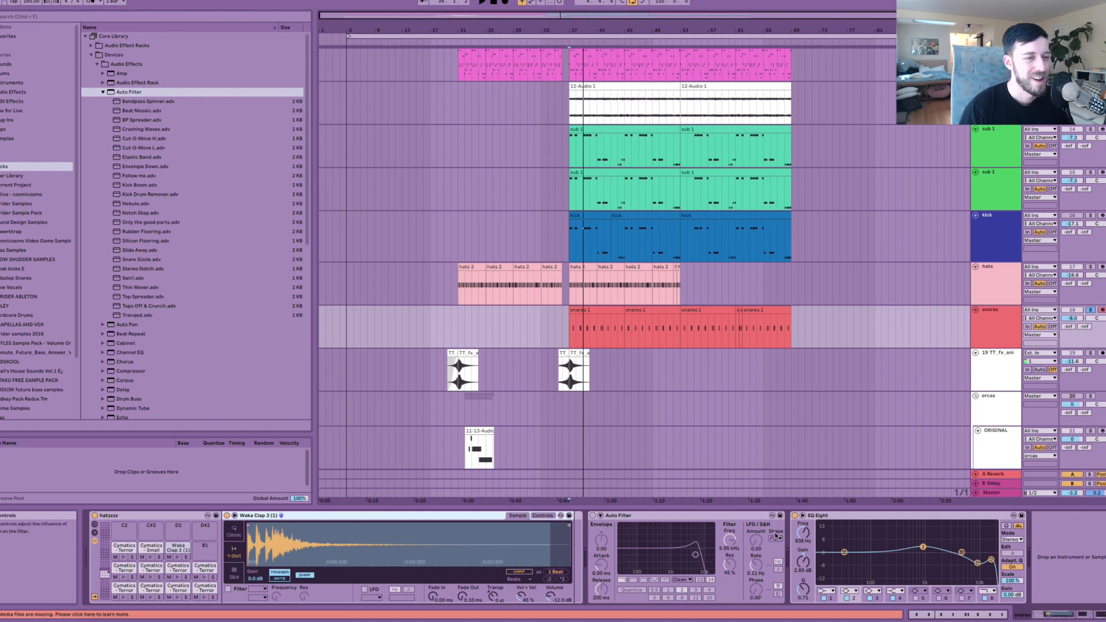
click(980, 565)
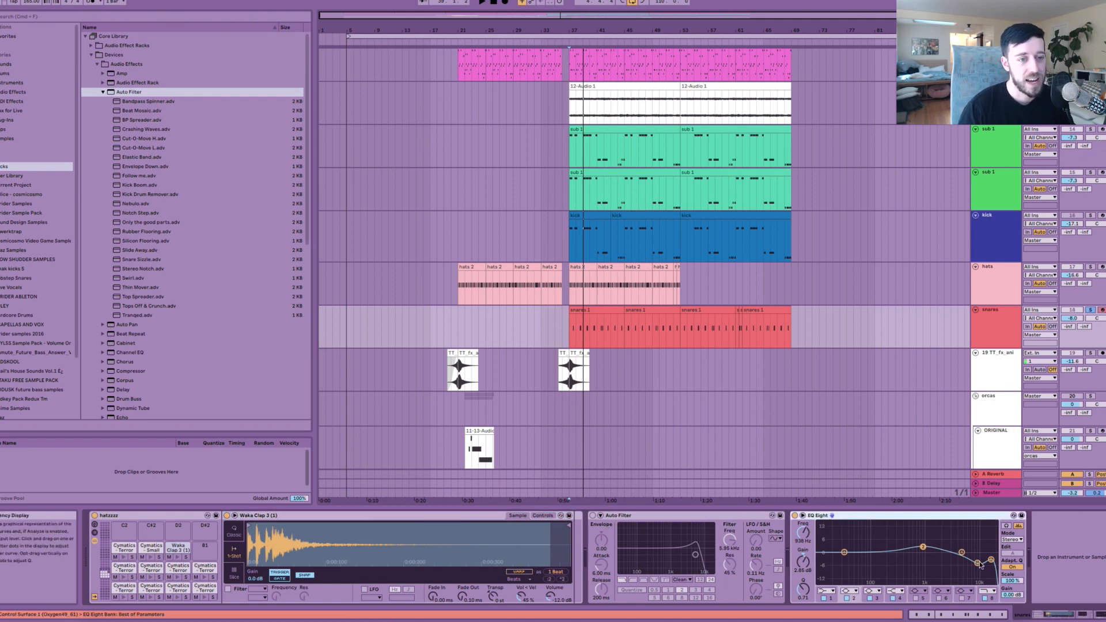
click(978, 563)
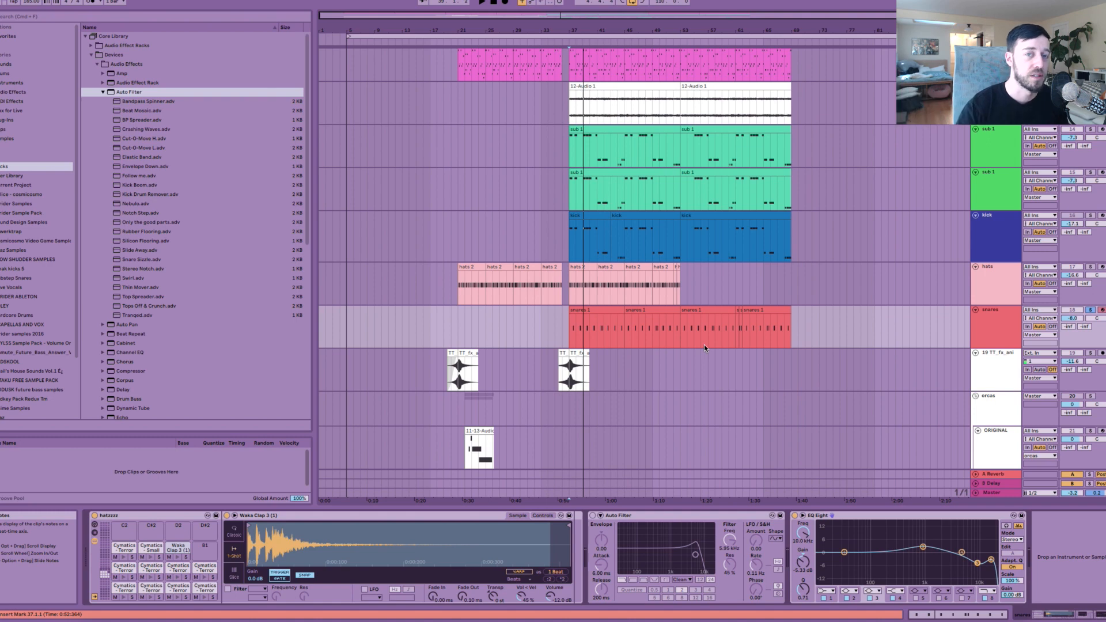
Step: Open the sample of the reversed shimmer clip just before bar 37 on the TT_fx_anime track
scroll(704, 348, down, 1)
click(568, 351)
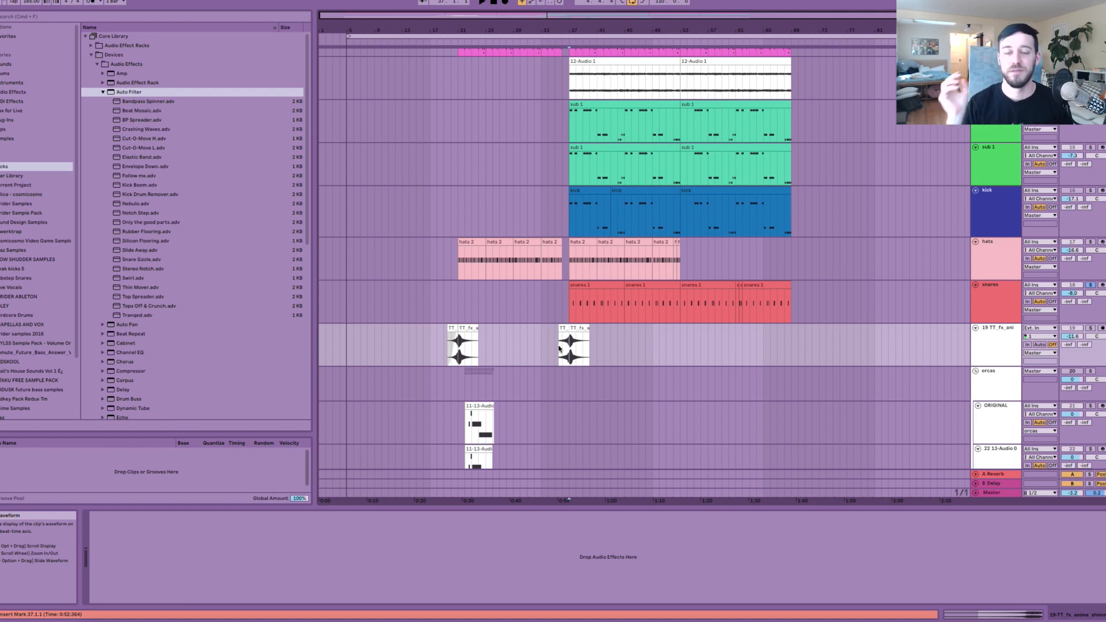
click(560, 346)
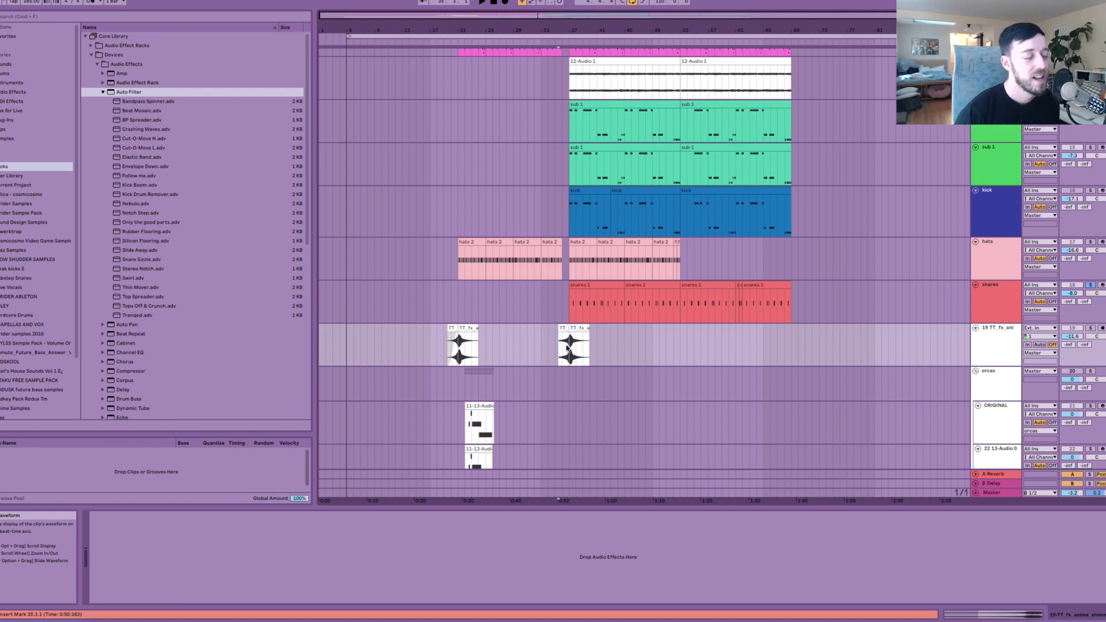
double_click(576, 339)
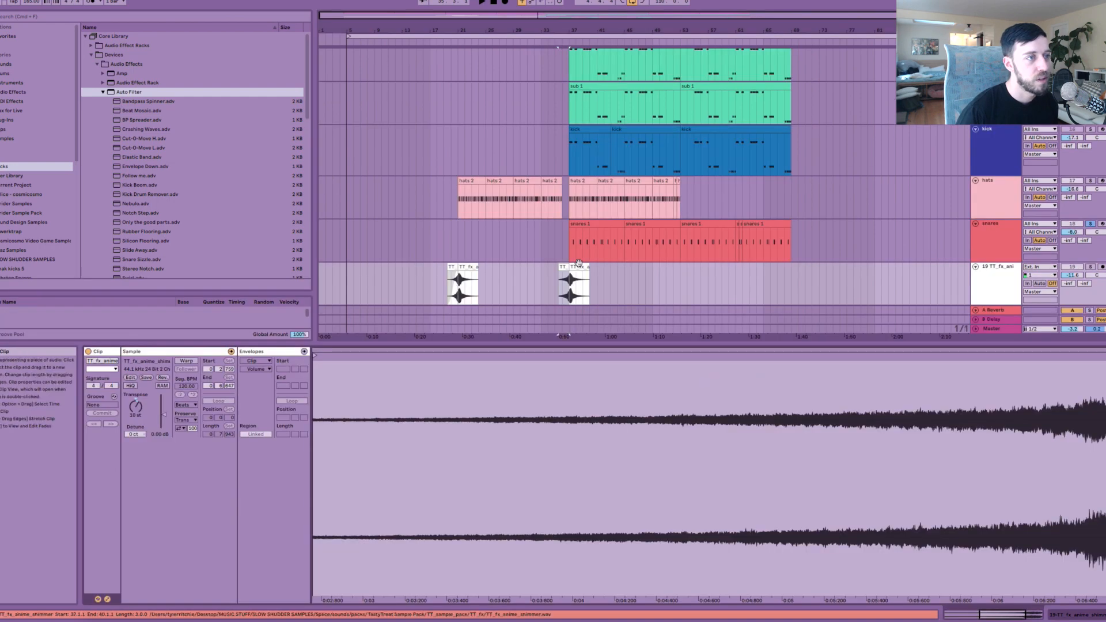
Step: Play the reversed shimmer clip into the forward one at bar 37, viewing the forward clip's waveform
drag(560, 274, 592, 283)
click(560, 289)
key(space)
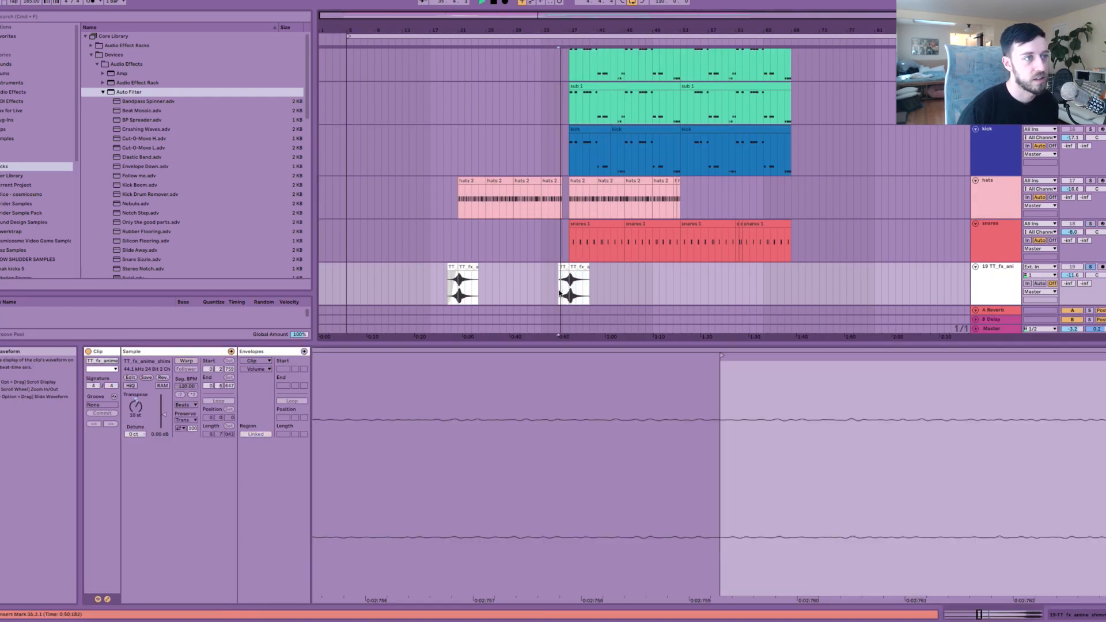
click(565, 277)
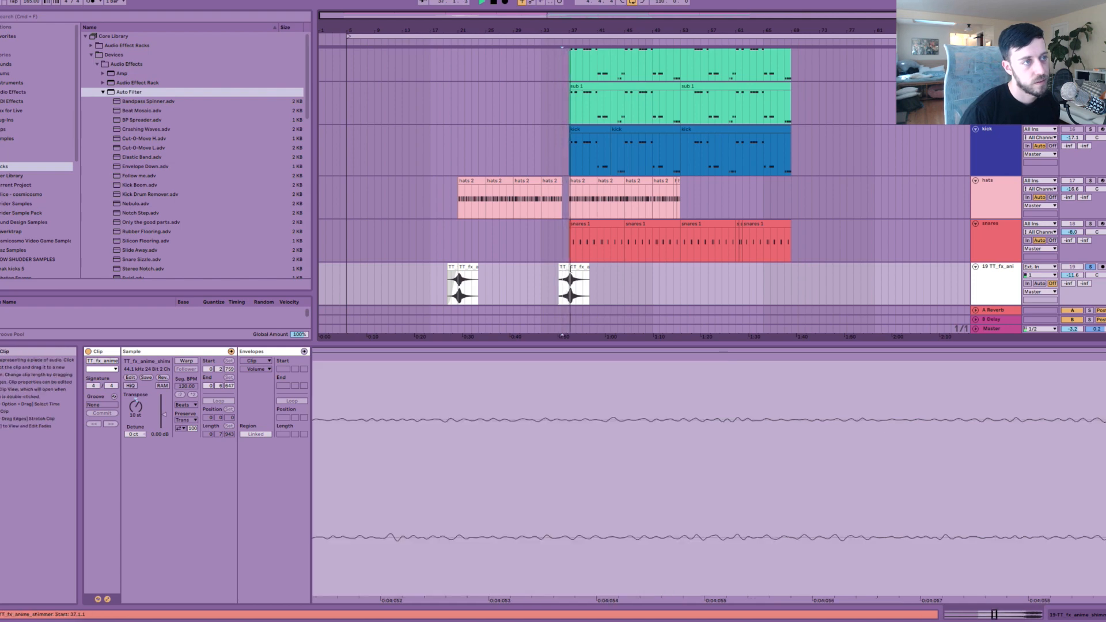
click(574, 268)
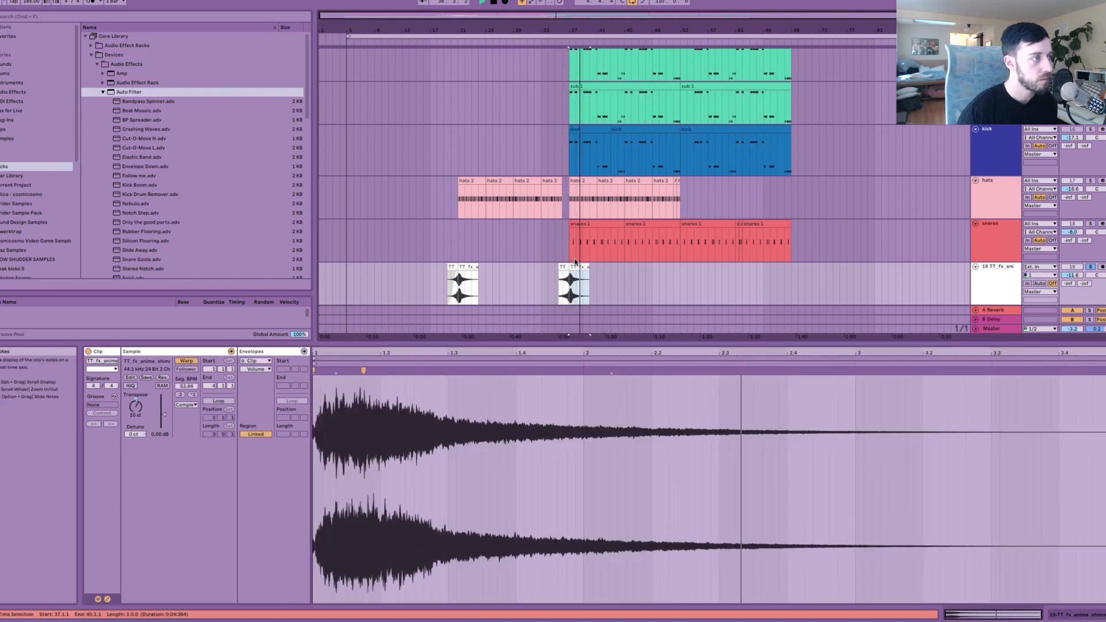
key(space)
Step: Paste a copy of the forward shimmer clip at bar 74, turn its warping off and lower its transposition
click(817, 284)
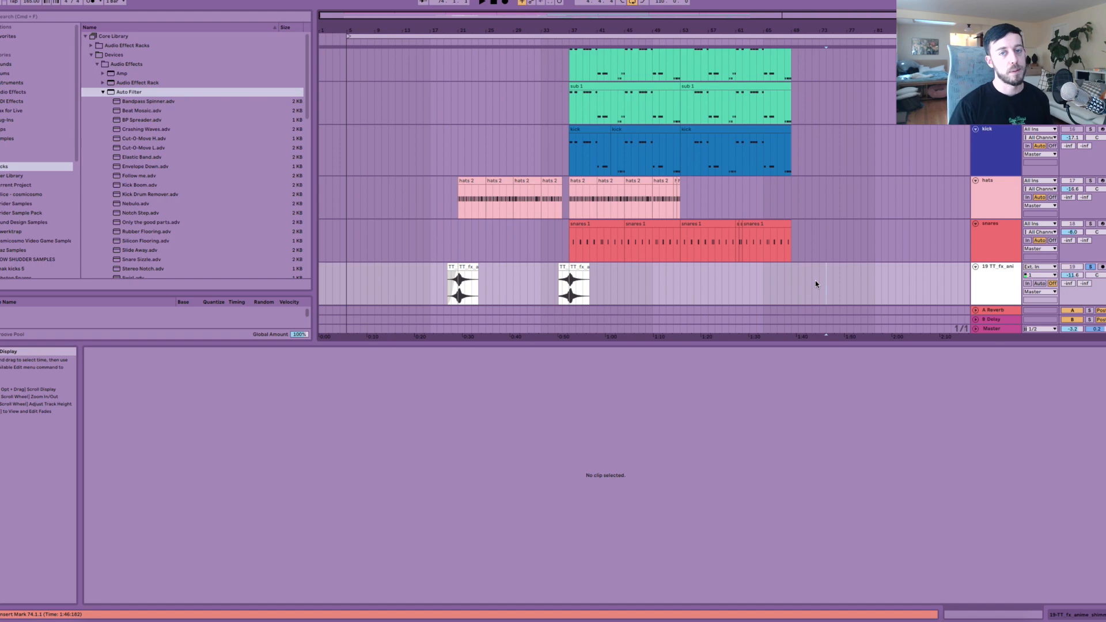
key(super+v)
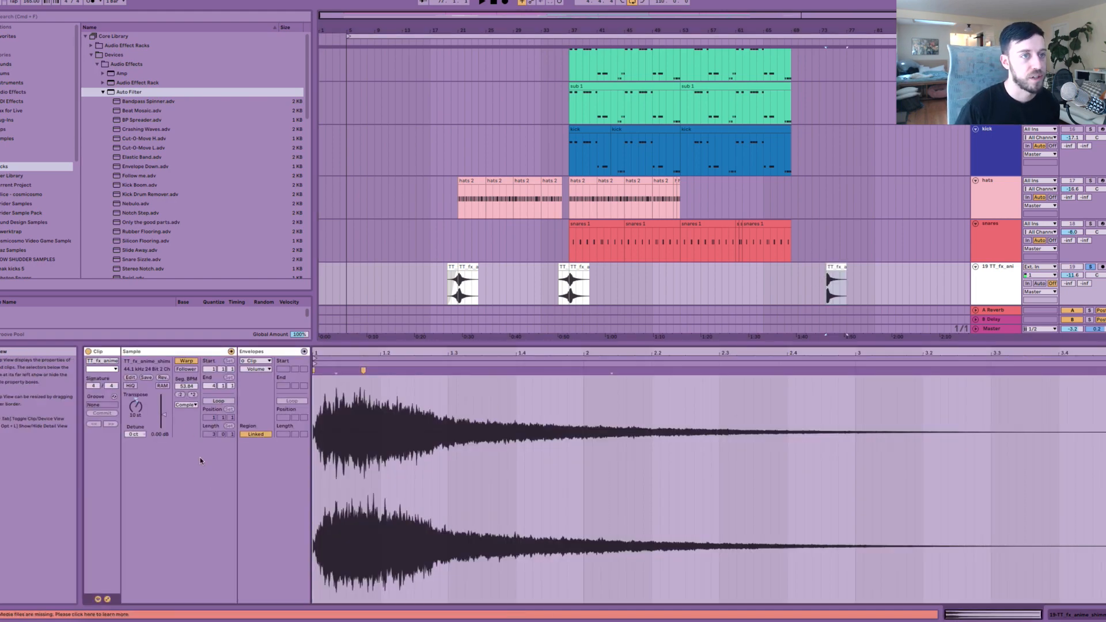
click(187, 361)
drag(135, 406, 135, 444)
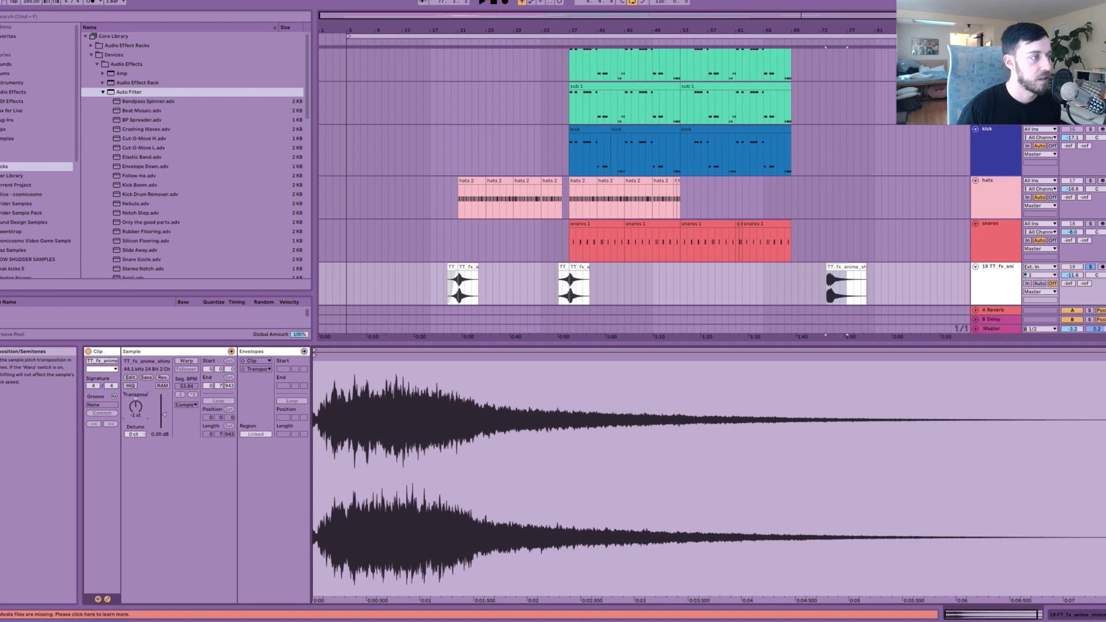
Step: Play the pasted shimmer clip while raising its transposition to 10 st, stop playback and save the project
key(space)
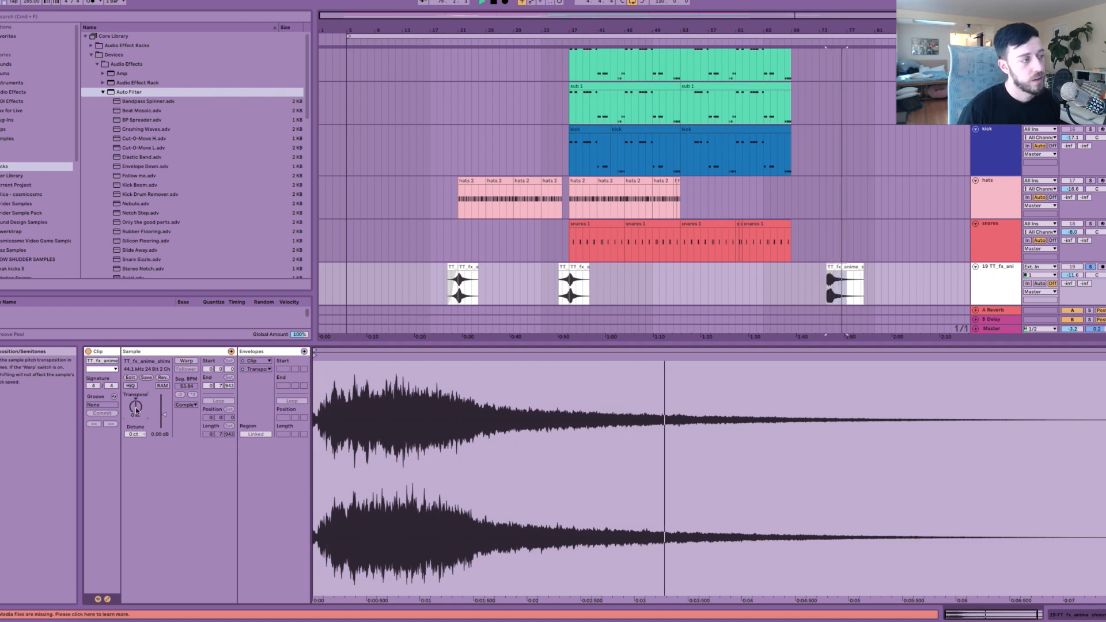
drag(136, 406, 136, 392)
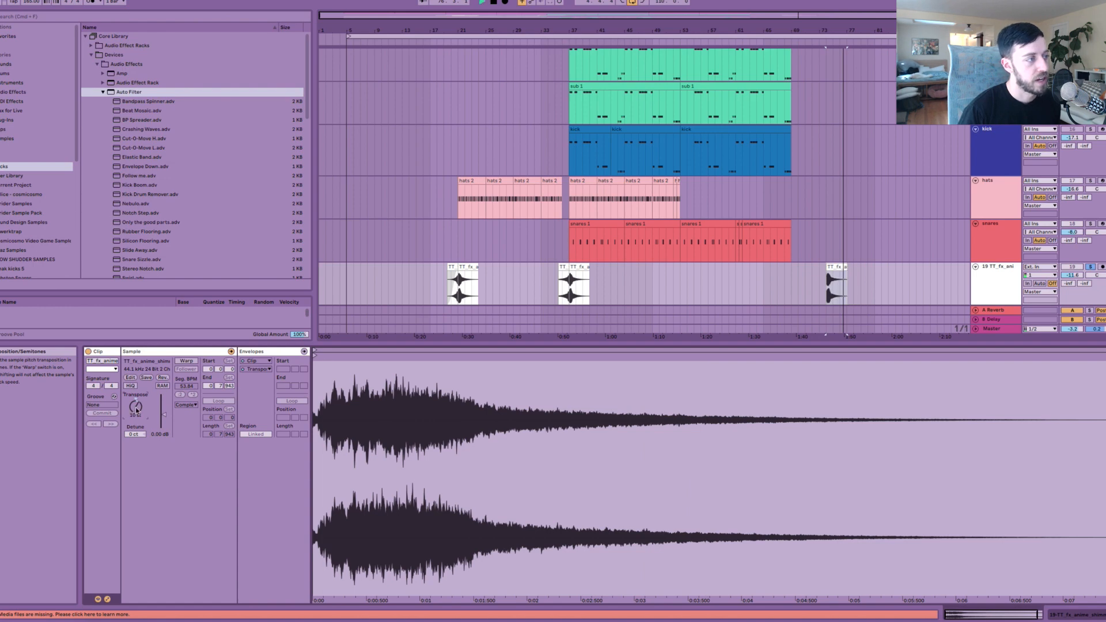
key(space)
key(super+s)
Step: Inspect the Transposition envelope and warp mode of the forward shimmer clip at bar 37
click(586, 338)
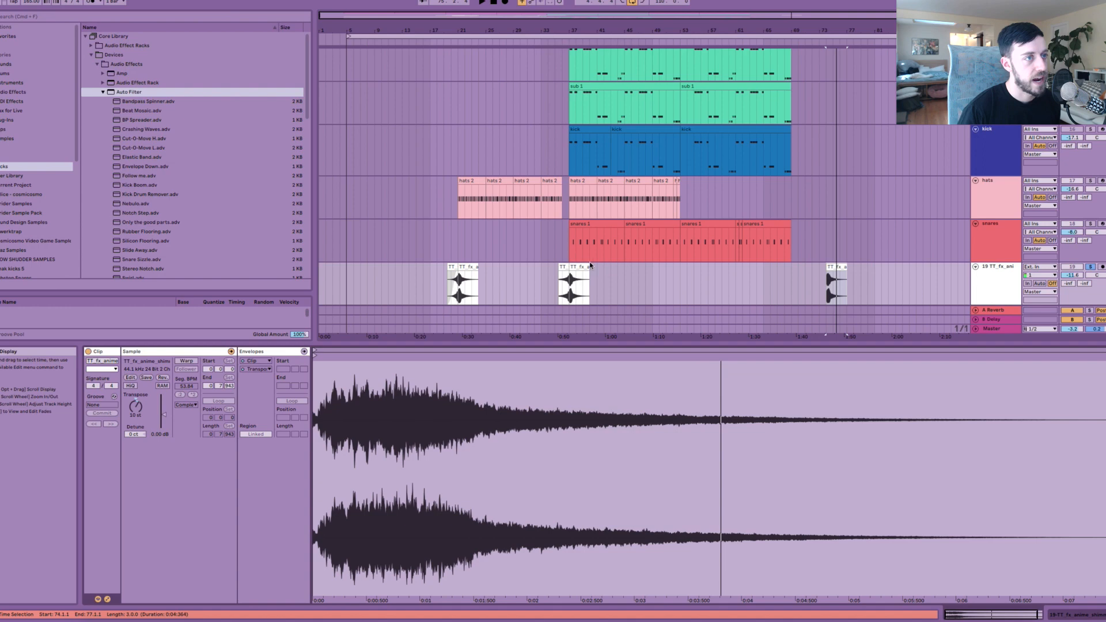
click(256, 369)
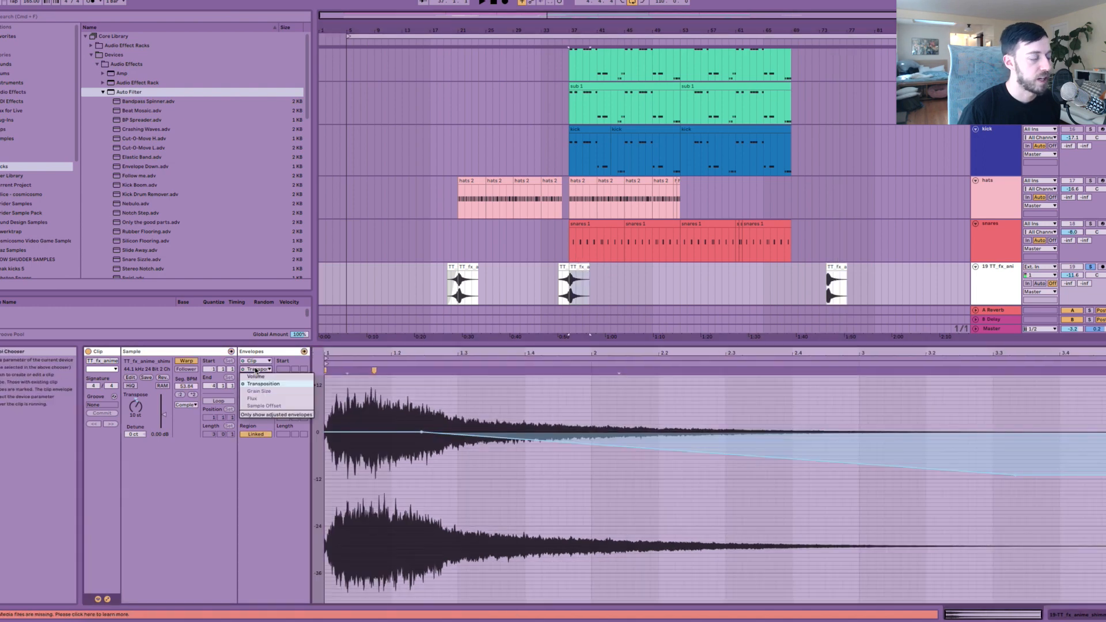
click(255, 368)
click(256, 362)
click(256, 361)
click(255, 370)
click(255, 374)
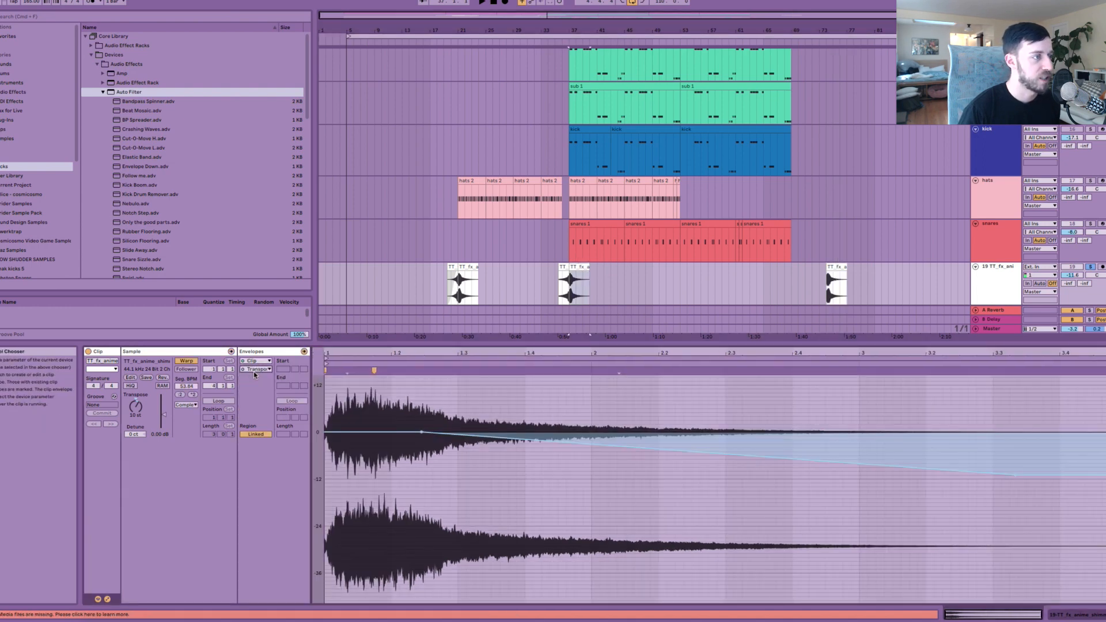
click(186, 405)
click(186, 407)
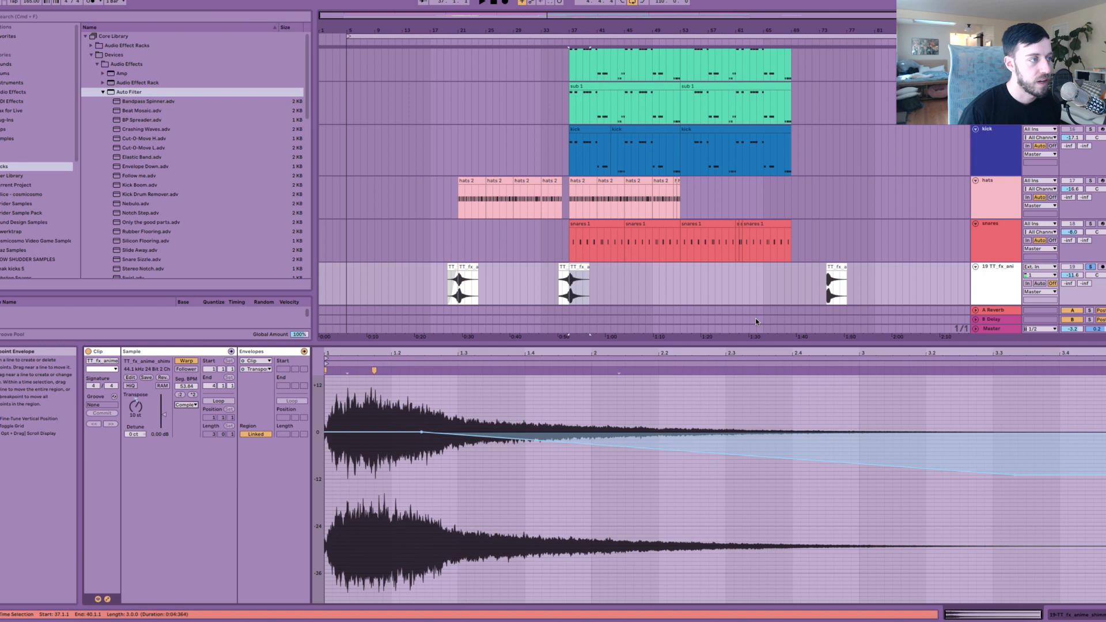
Step: Play the forward shimmer clip from bar 37 and show the reversed clip that precedes it
click(580, 268)
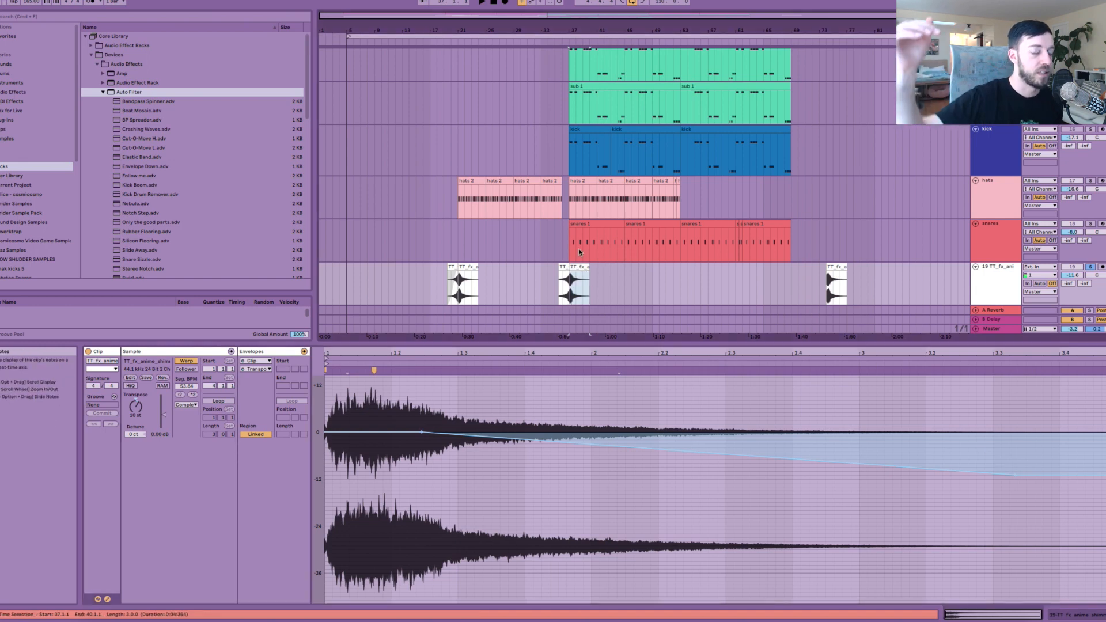
key(space)
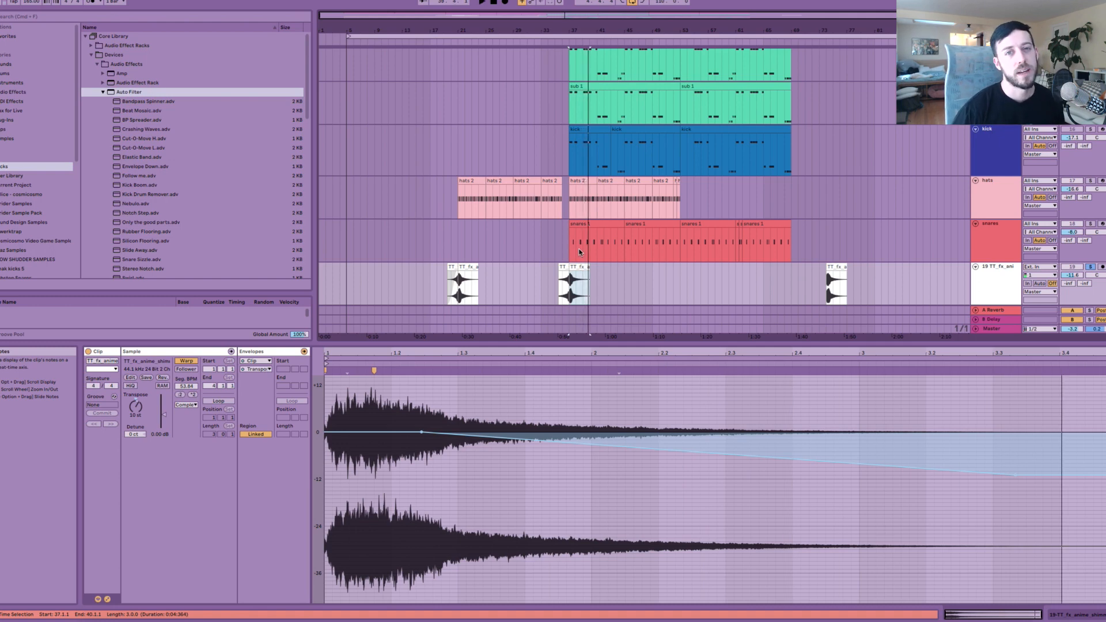
click(566, 266)
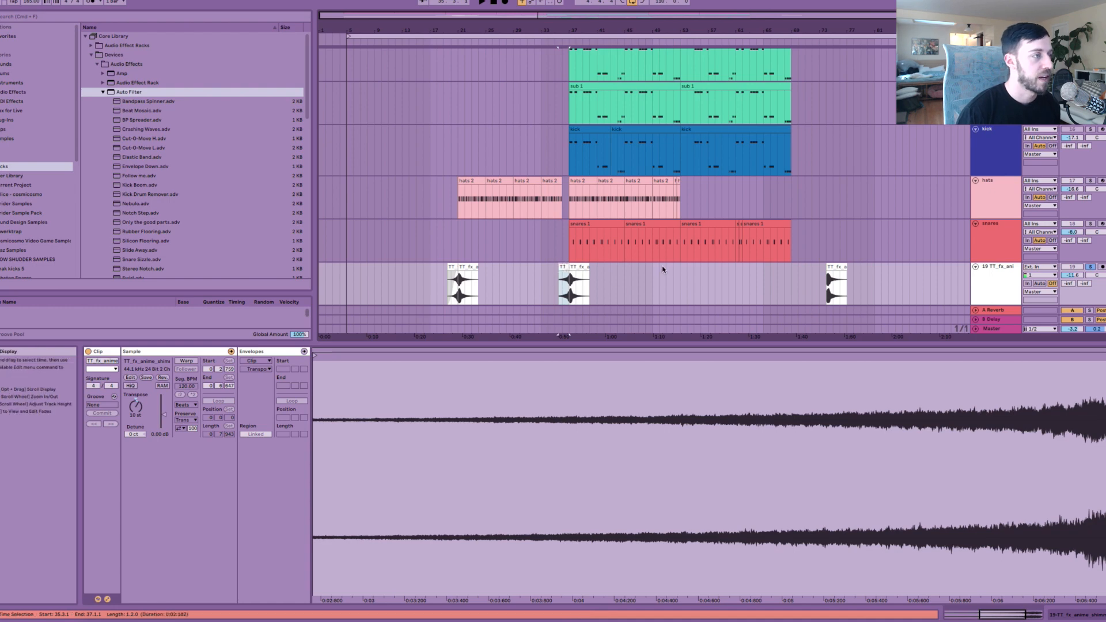
Step: Copy the forward shimmer clip a few bars further along its track and reverse the copy
click(583, 269)
drag(583, 268, 633, 269)
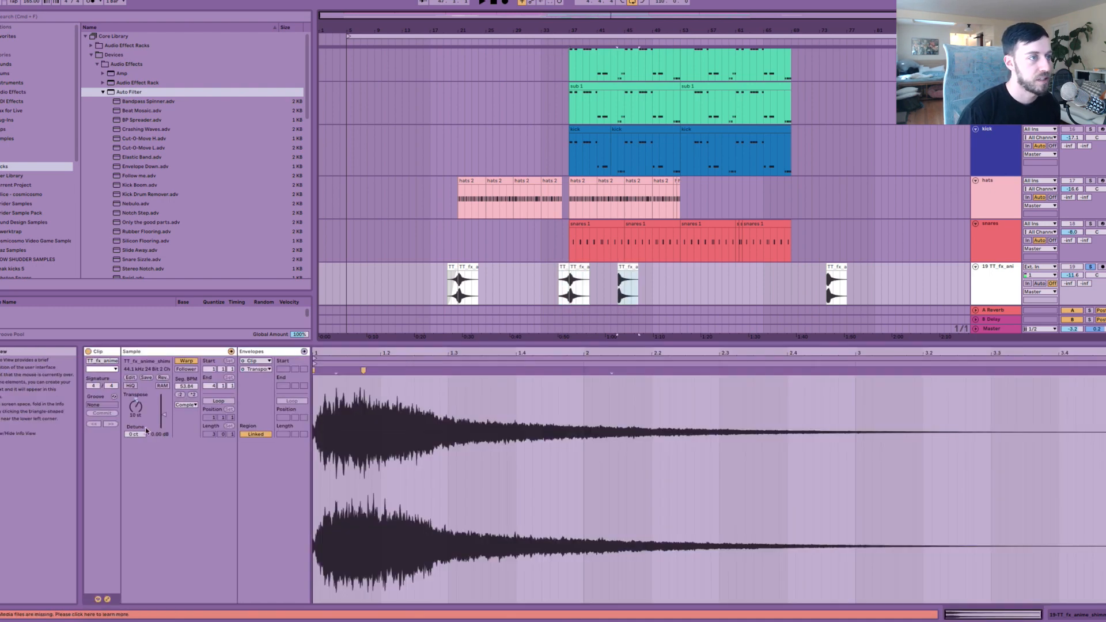
click(163, 379)
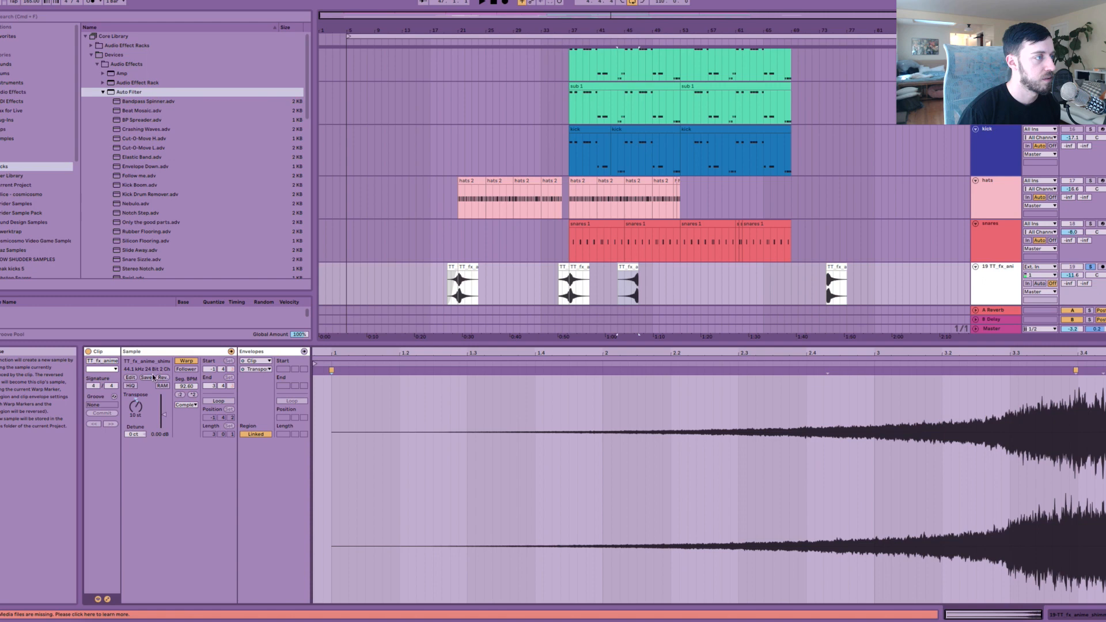
Step: Trim the start of the reversed shimmer copy and remove the copy from the track
drag(627, 295, 562, 287)
key(Delete)
key(super+z)
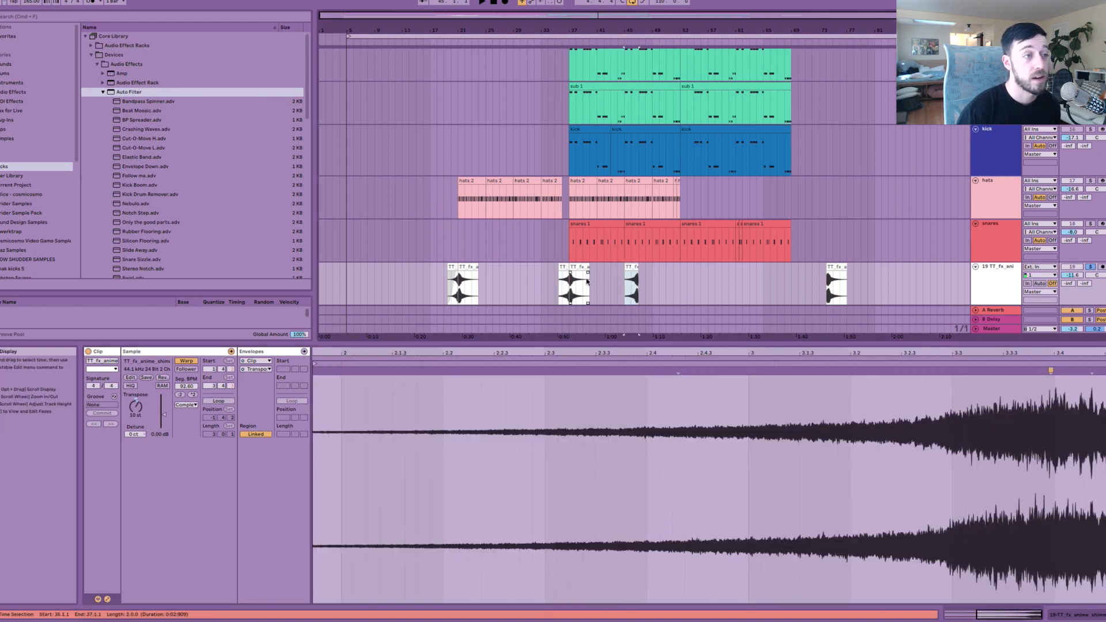
click(608, 278)
drag(702, 292, 708, 292)
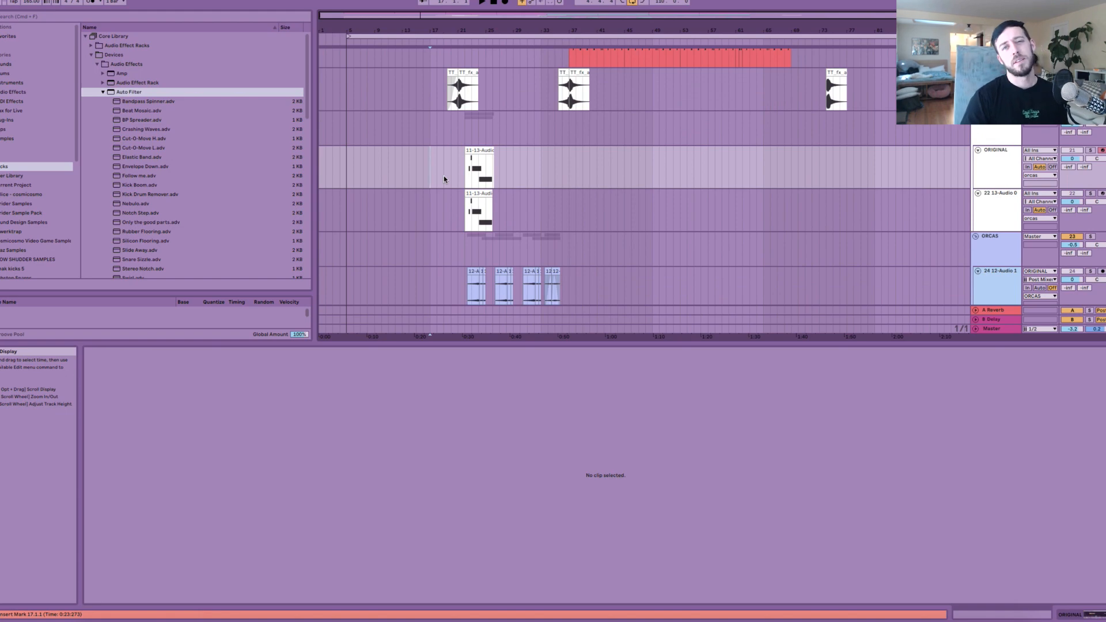
Step: Select the ORCAS group track at about bar 22 and show its device chain
scroll(447, 179, down, 3)
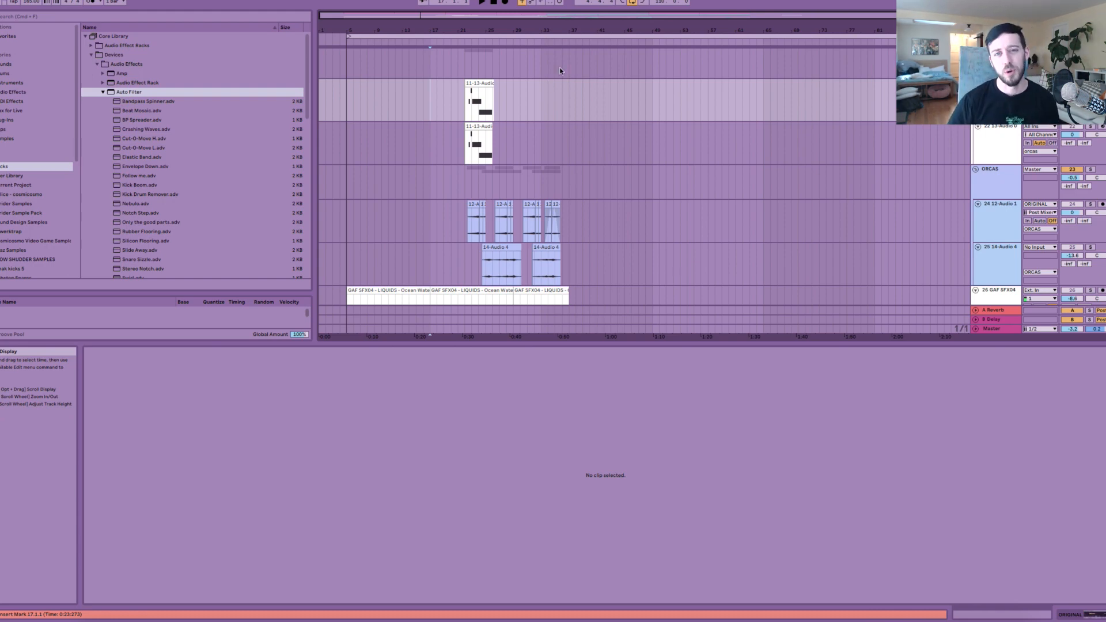
click(472, 178)
click(466, 183)
key(shift+Tab)
Step: Search the browser for "glue", add a Glue Compressor after the ORCAS group's EQ Eight, and start playback
key(super+f)
text(glue)
click(109, 37)
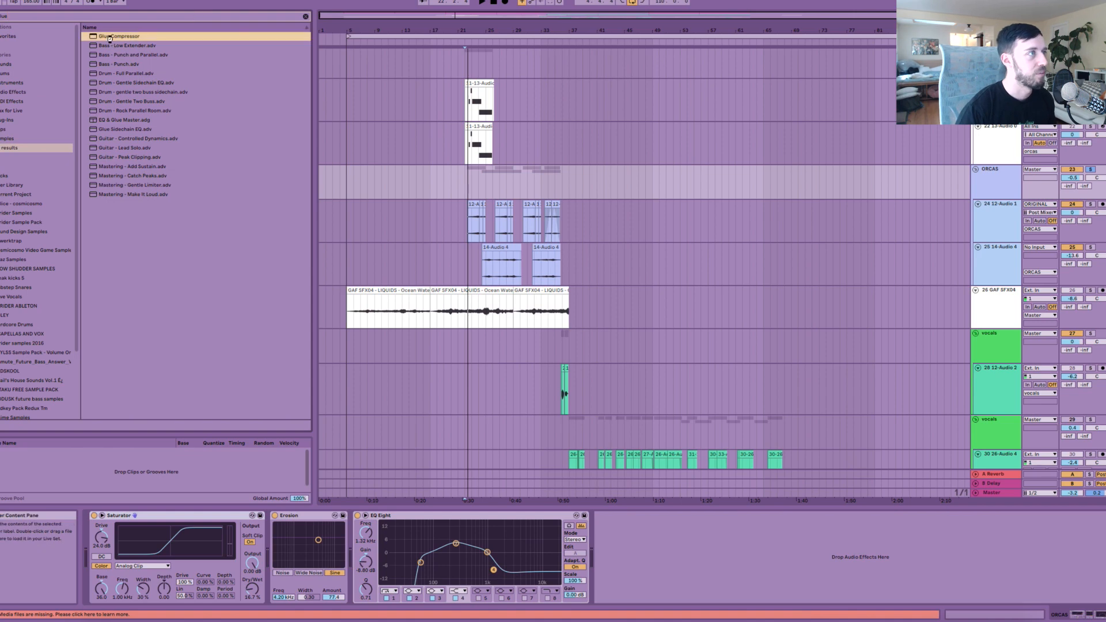
drag(613, 551, 613, 552)
key(space)
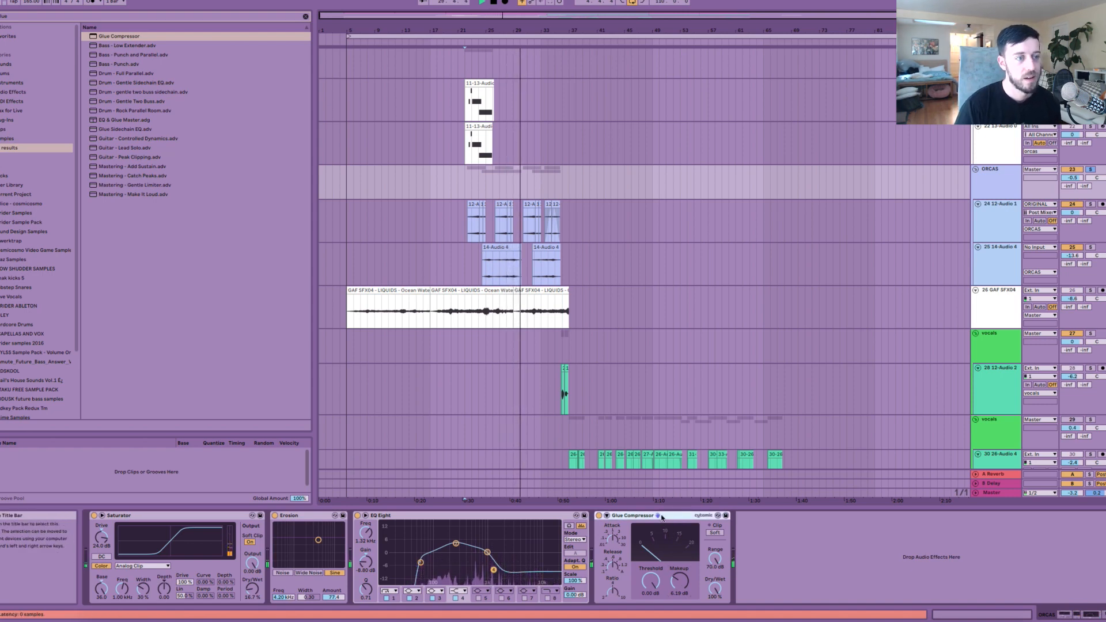
Step: Stop playback and remove the Glue Compressor from the ORCAS group's device chain
key(Delete)
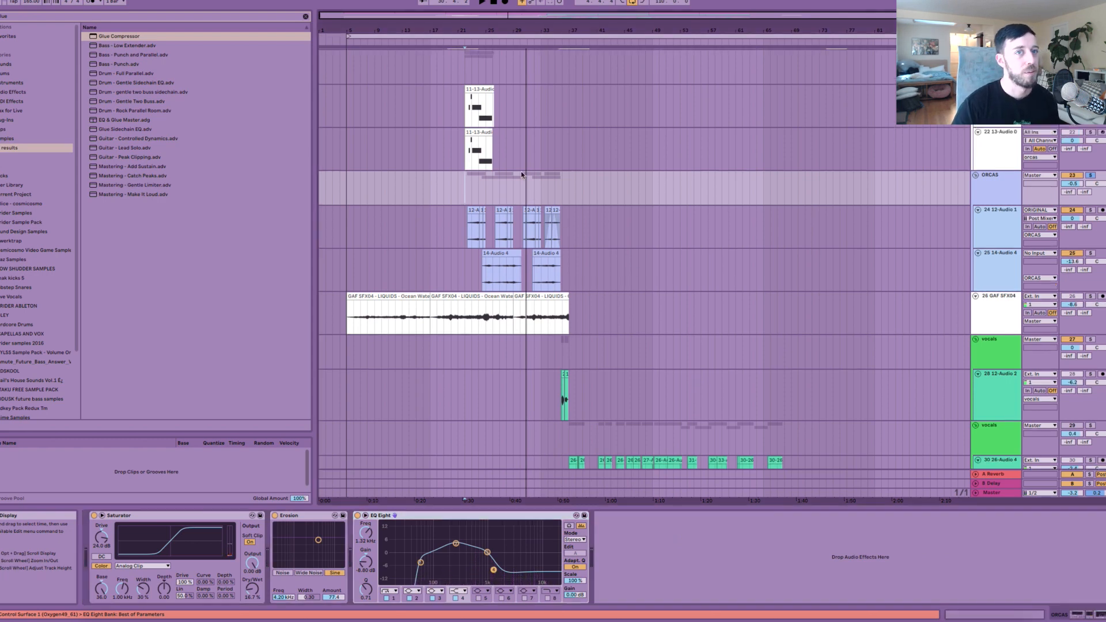
scroll(521, 171, up, 3)
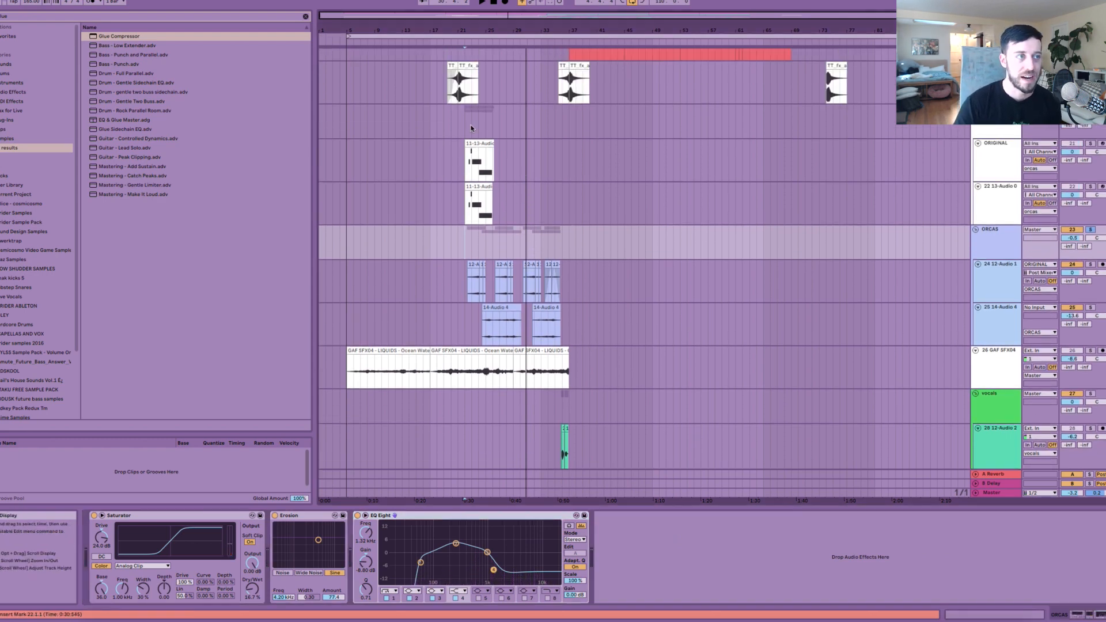
Step: Solo the orcas group, play the ORIGINAL track from about bar 22, and examine the sample in its instrument up close
click(463, 162)
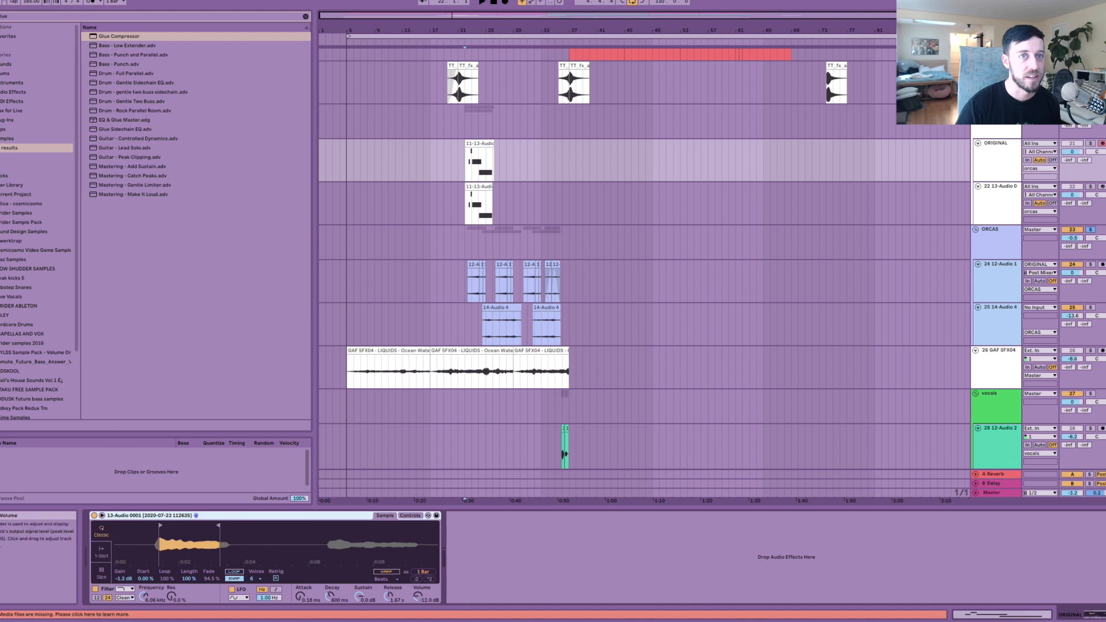
click(1091, 108)
click(1000, 166)
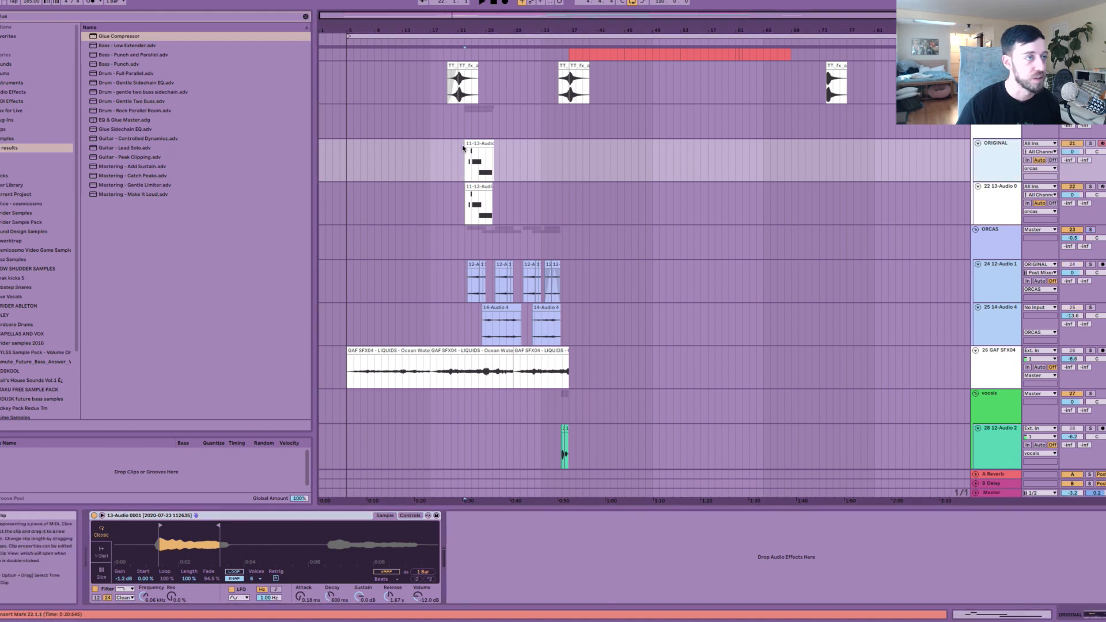
drag(477, 28, 477, 30)
click(438, 165)
key(space)
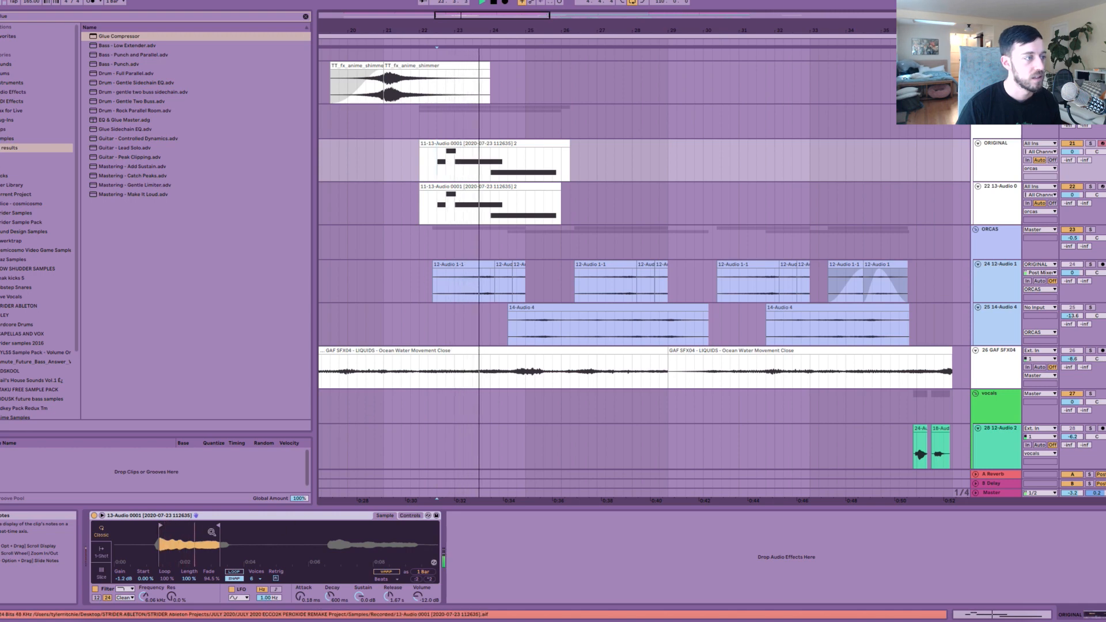
drag(219, 543, 358, 570)
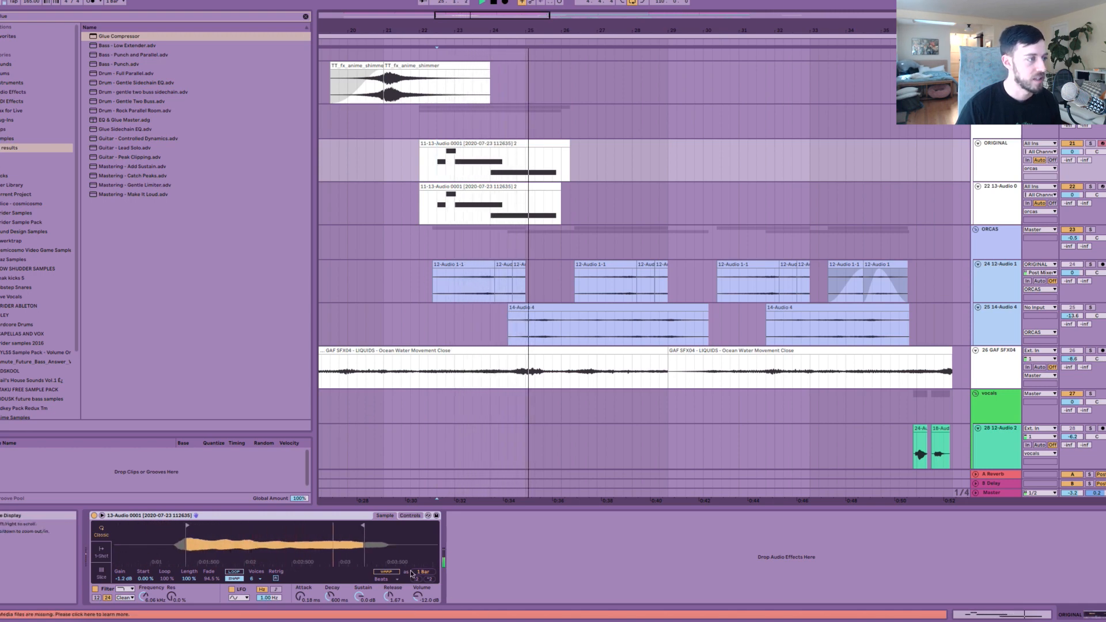
key(space)
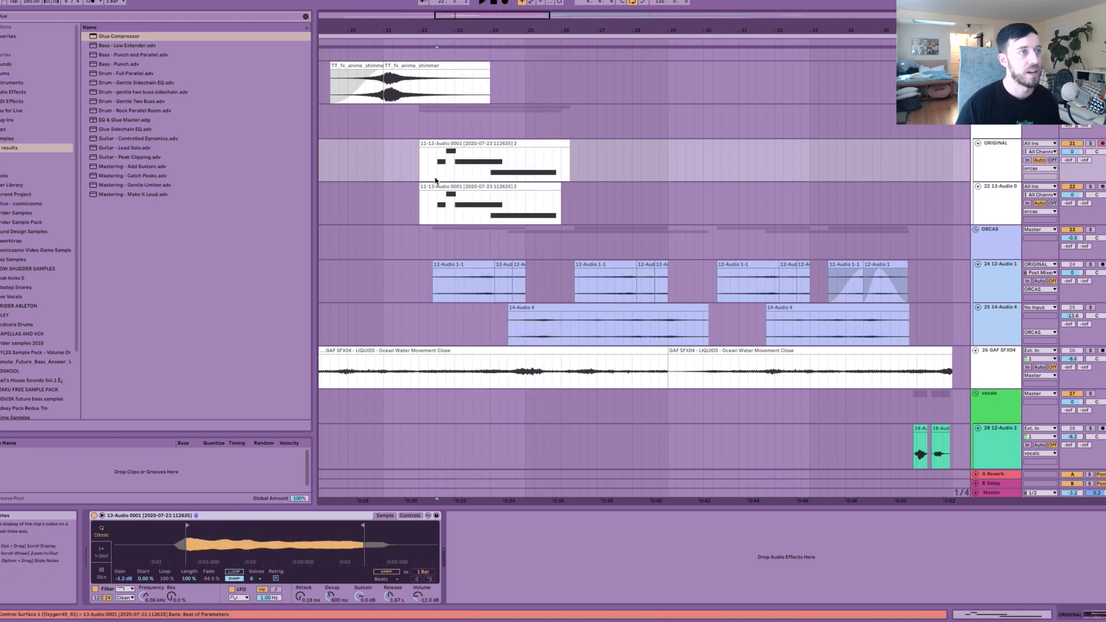
Step: Solo track 22 (13-Audio) and play its processed orca clip from about bar 22
click(436, 206)
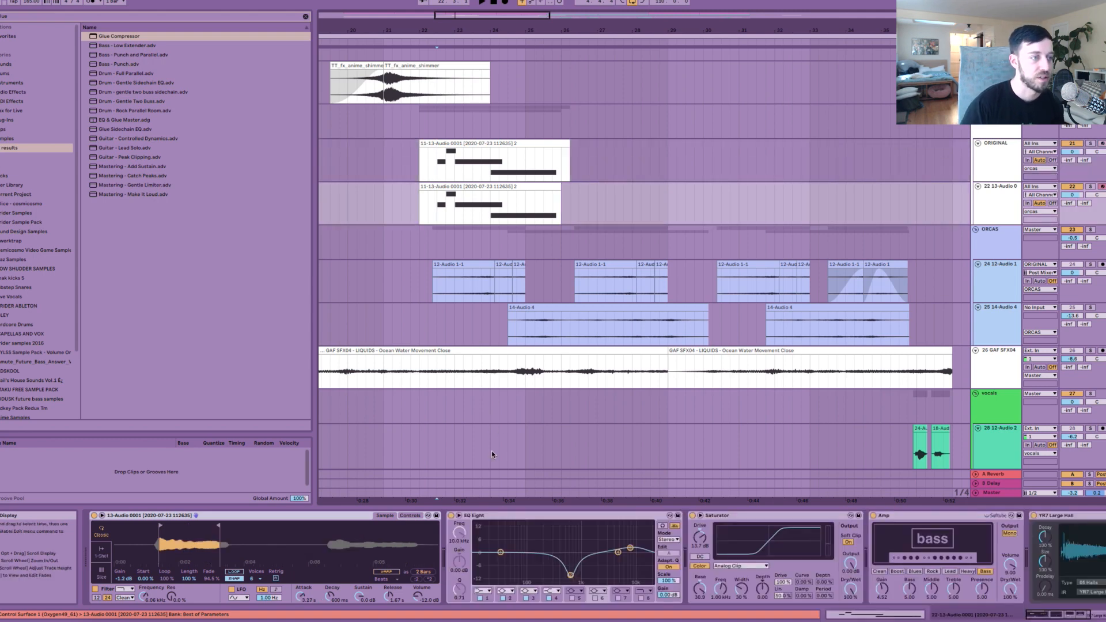
click(1072, 187)
click(1090, 186)
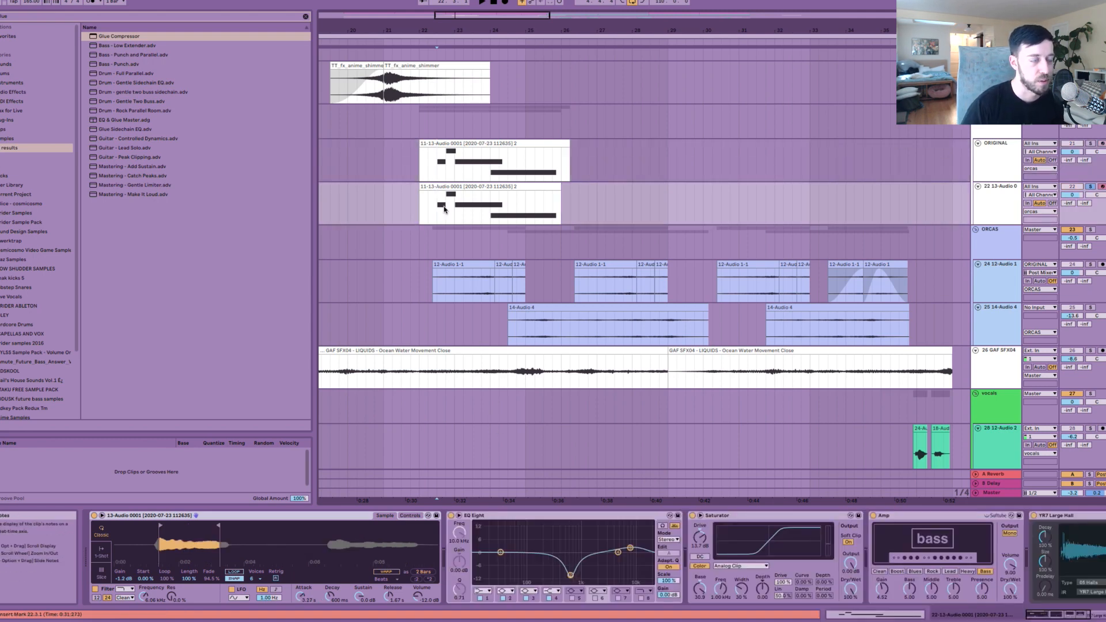
key(space)
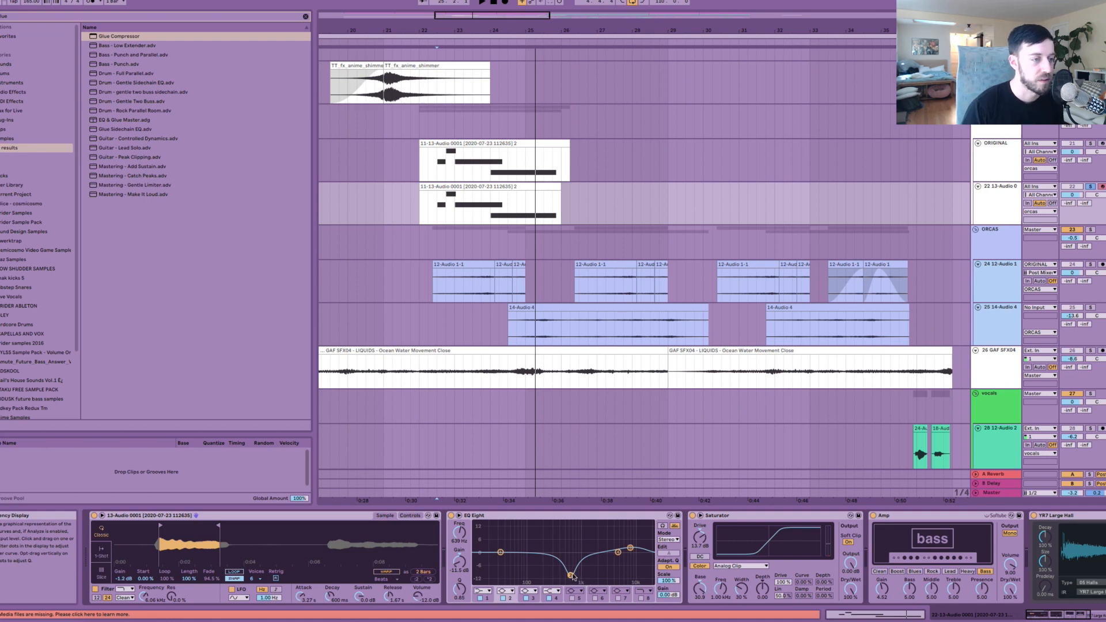
Step: Examine track 22's effect chain: EQ Eight, Saturator, Amp with the bass model, YR7 Large Hall reverb and Erosion
click(631, 549)
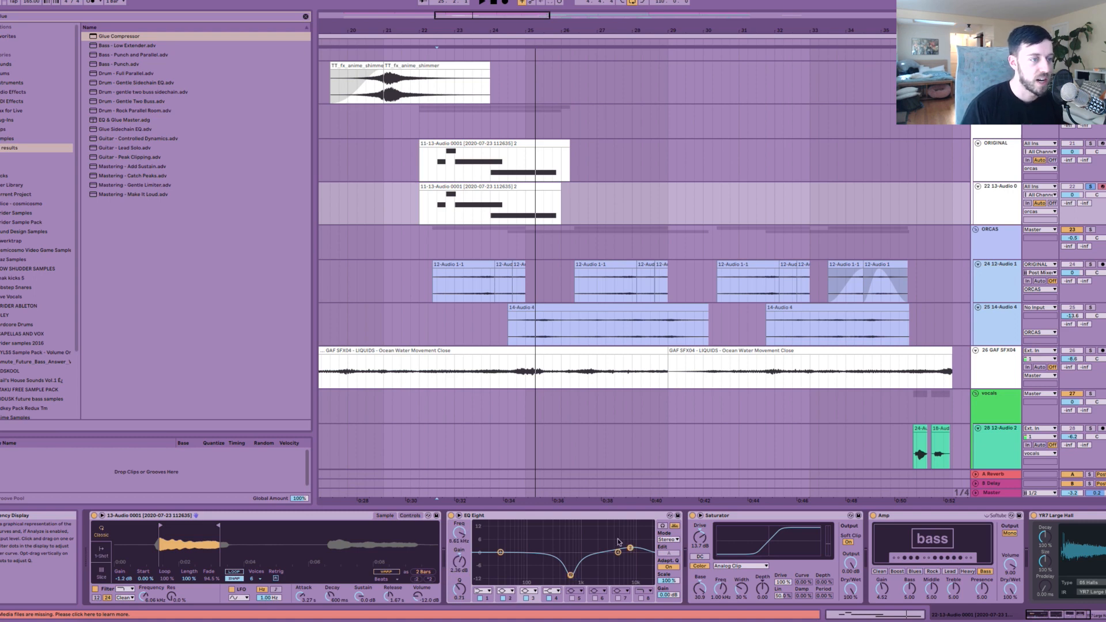
click(725, 517)
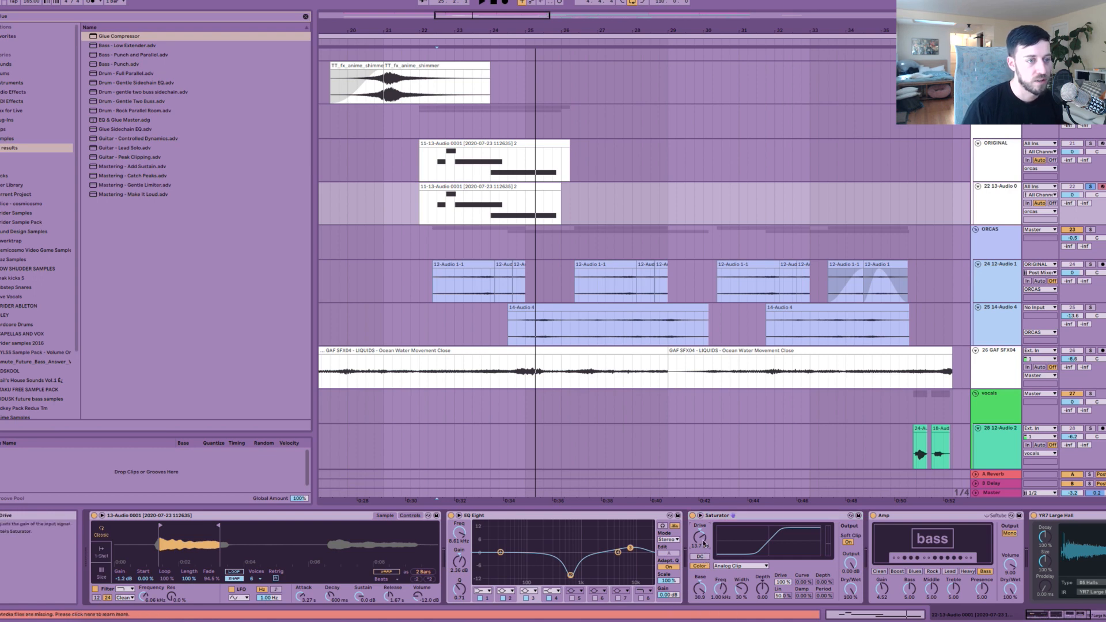
click(922, 517)
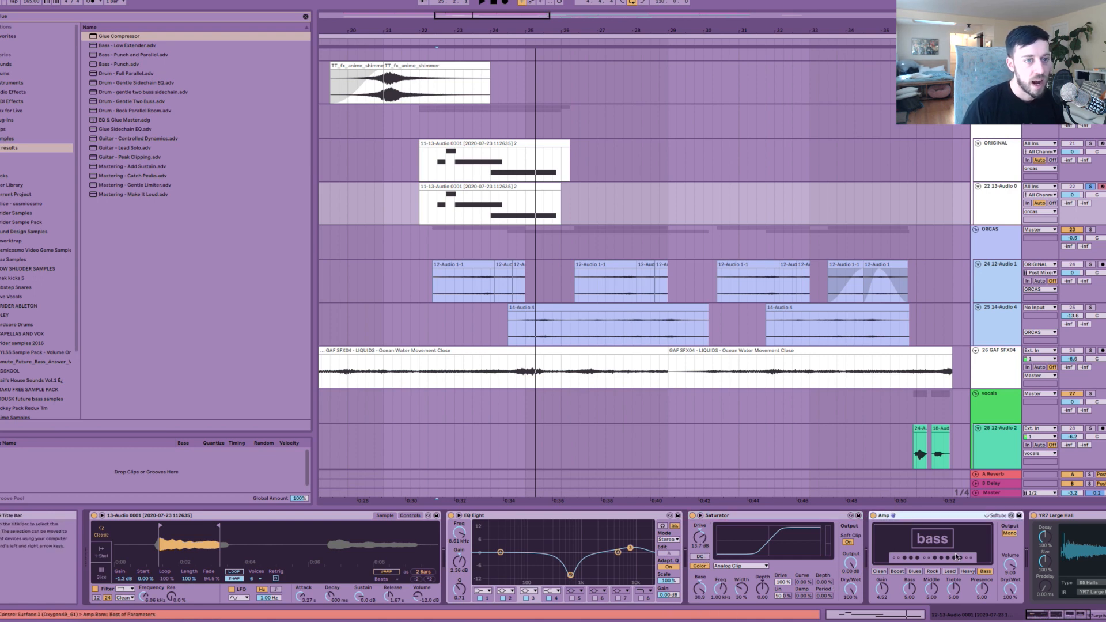
scroll(810, 570, right, 10)
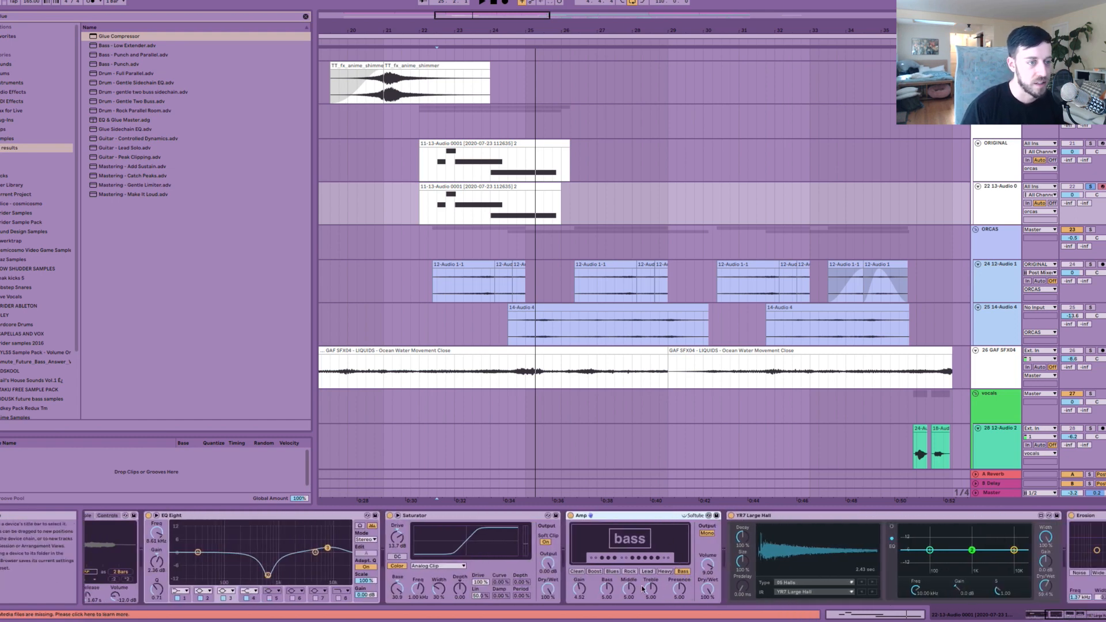
click(758, 519)
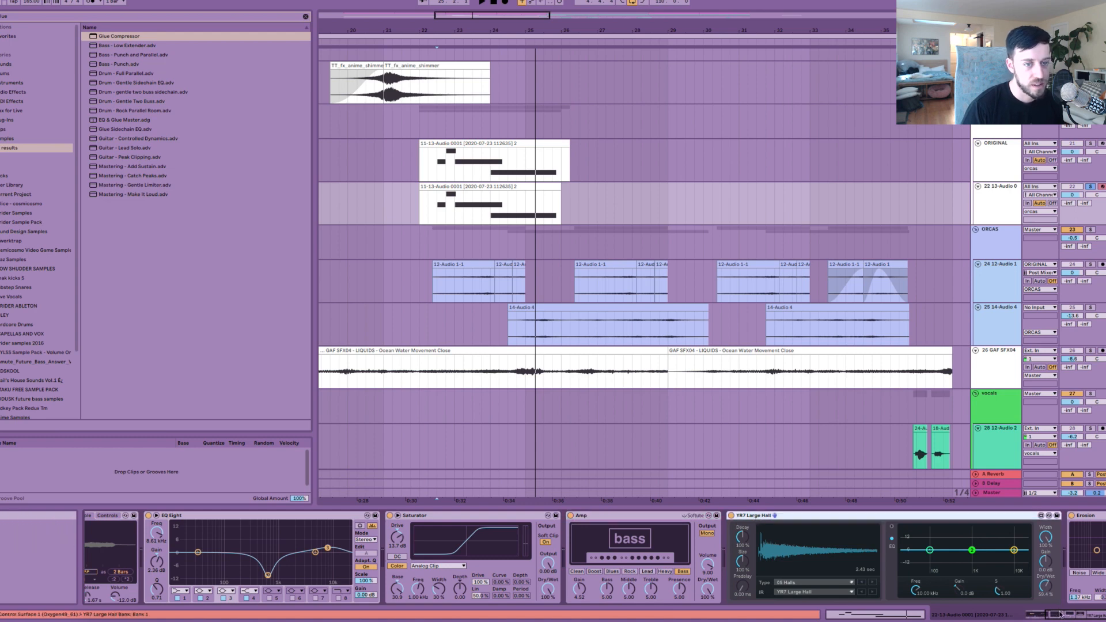
scroll(732, 522, right, 2)
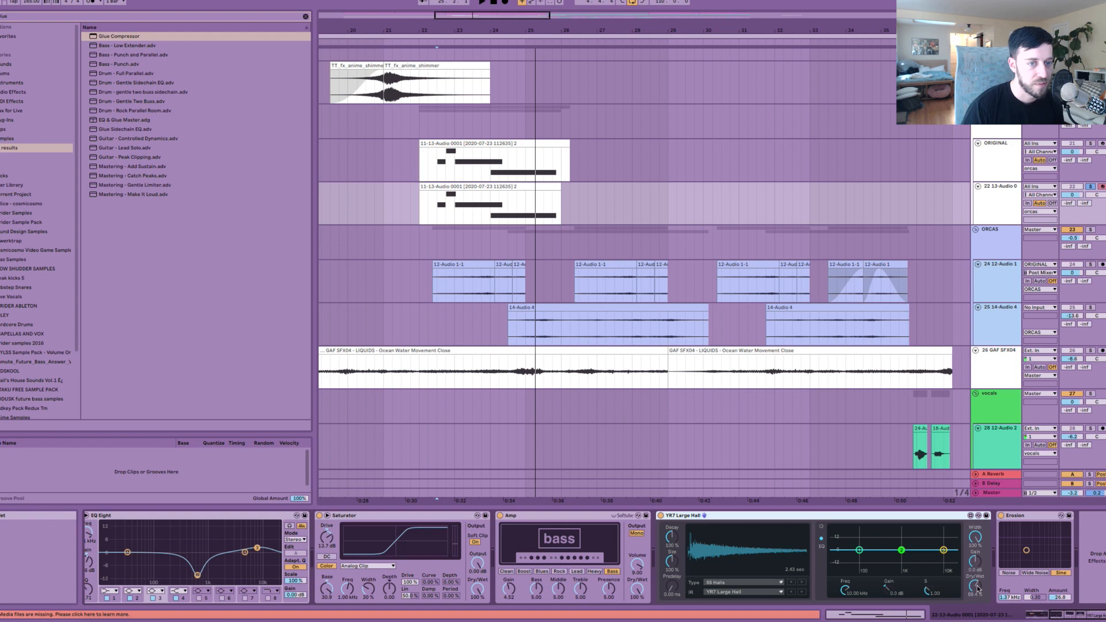
click(1000, 533)
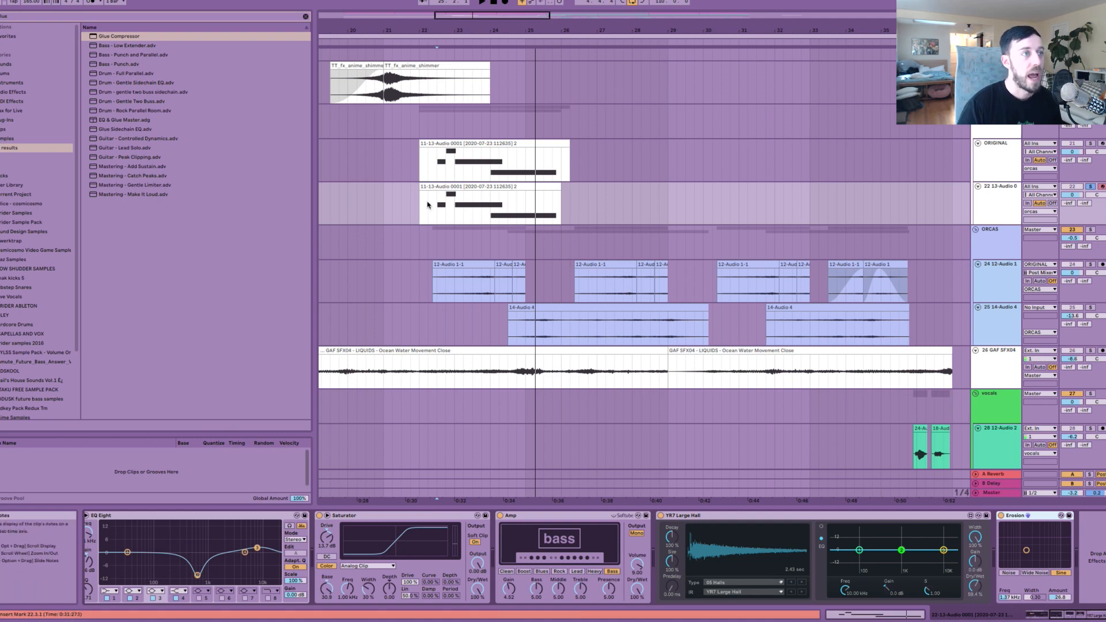
Step: Show the device chain of track 24 (12-Audio 1) and examine its Delay and Reverb settings
click(441, 222)
click(439, 280)
click(437, 248)
click(434, 277)
click(436, 242)
scroll(432, 259, up, 3)
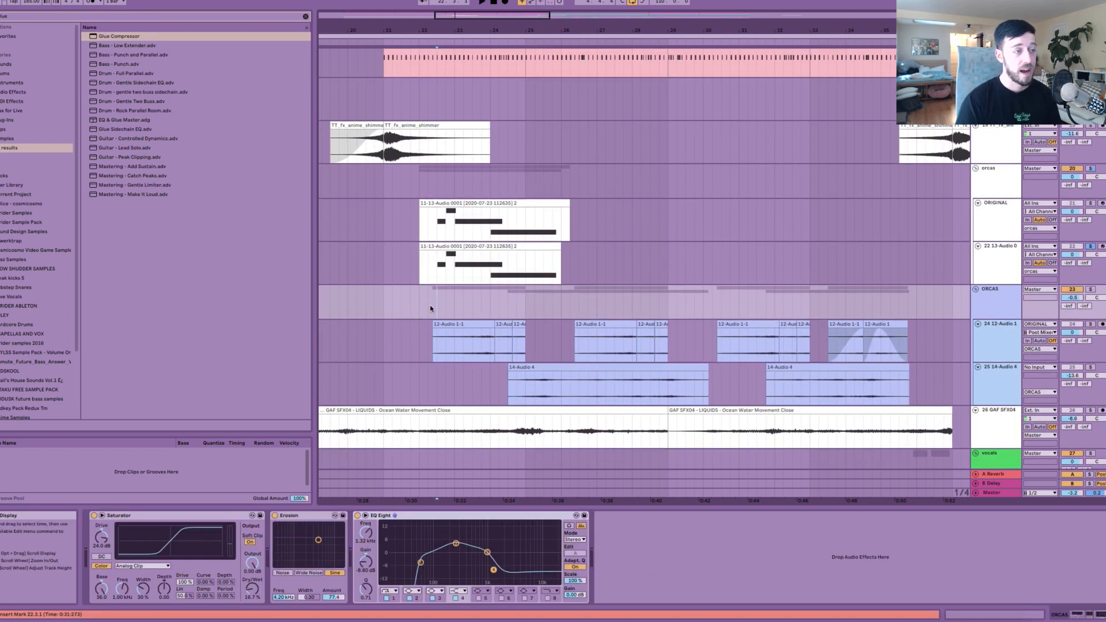
click(432, 340)
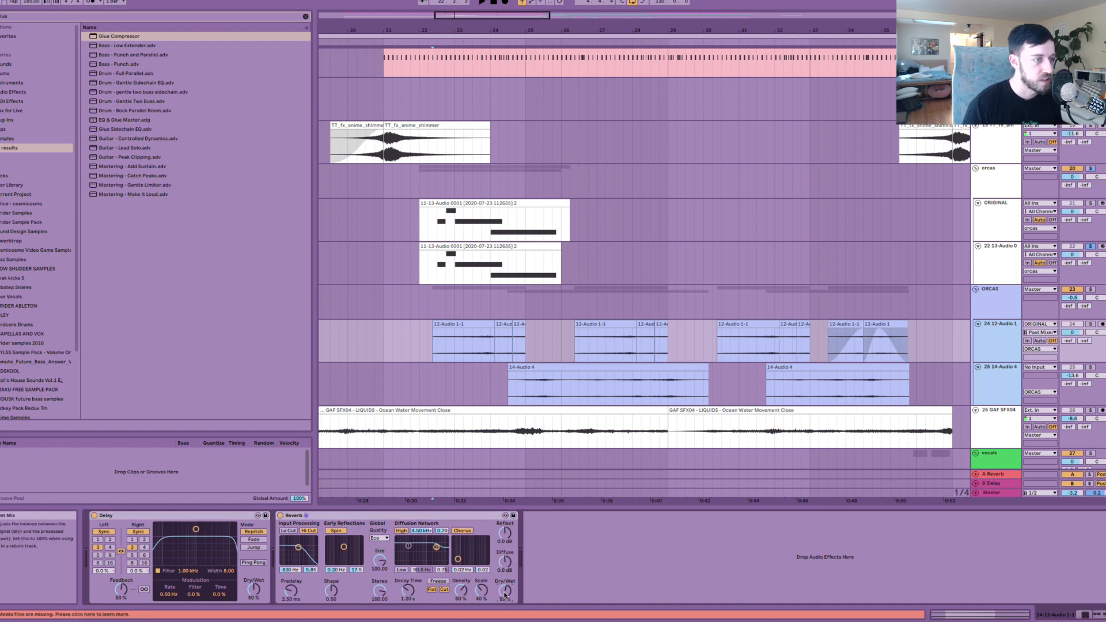
click(475, 515)
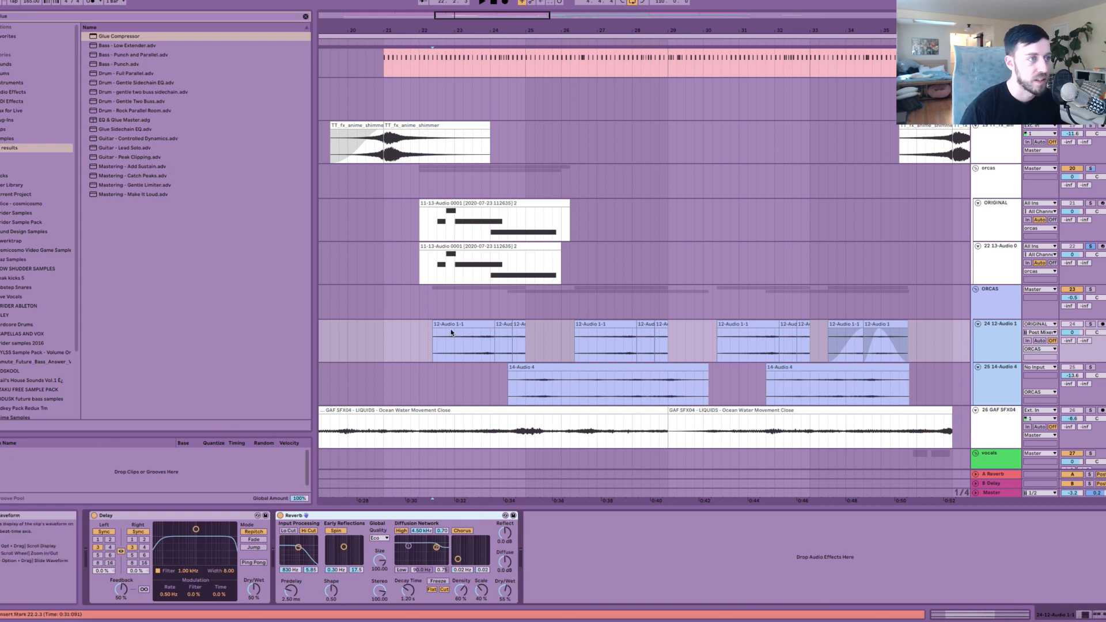
click(440, 353)
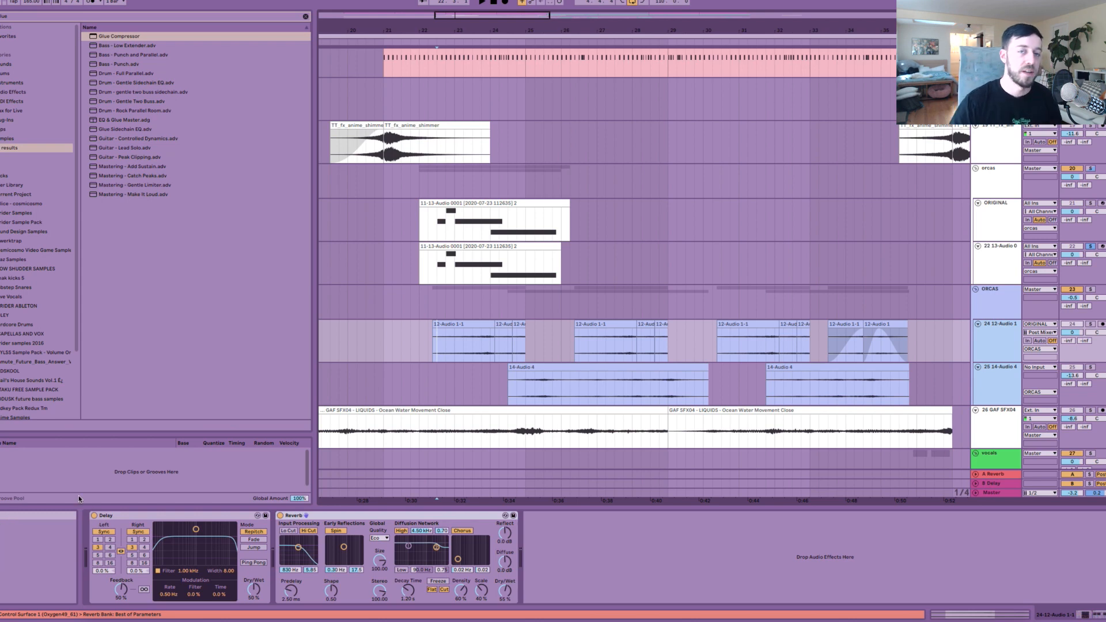
Step: Examine the ORCAS group's processing, covering the EQ Eight bands, the Erosion frequency, and the Saturator drive and base
click(446, 301)
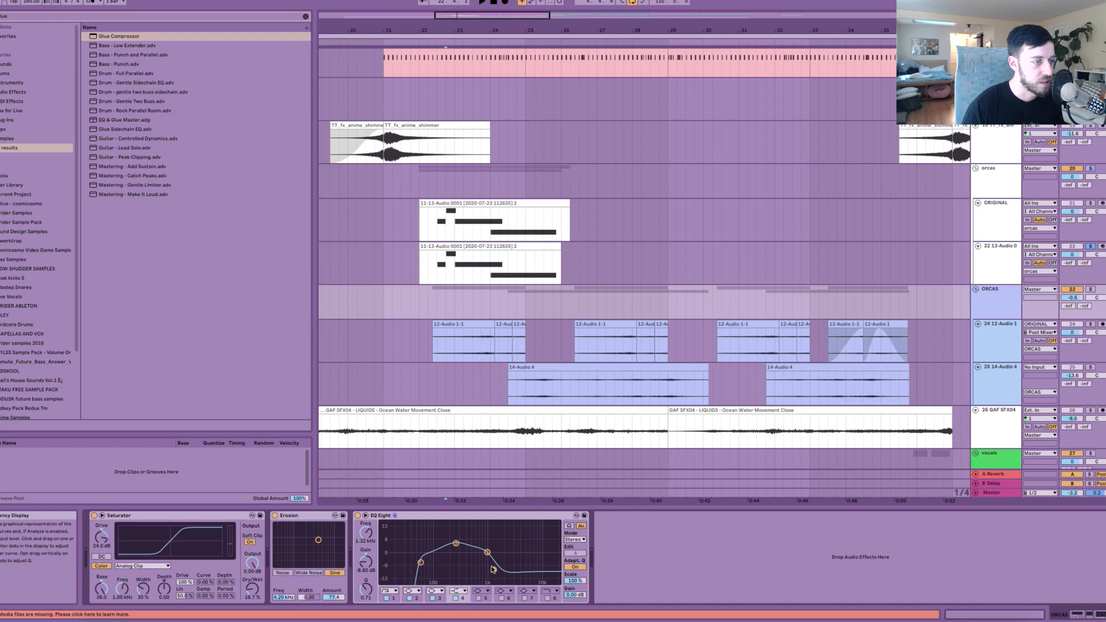
click(457, 544)
drag(458, 544, 457, 544)
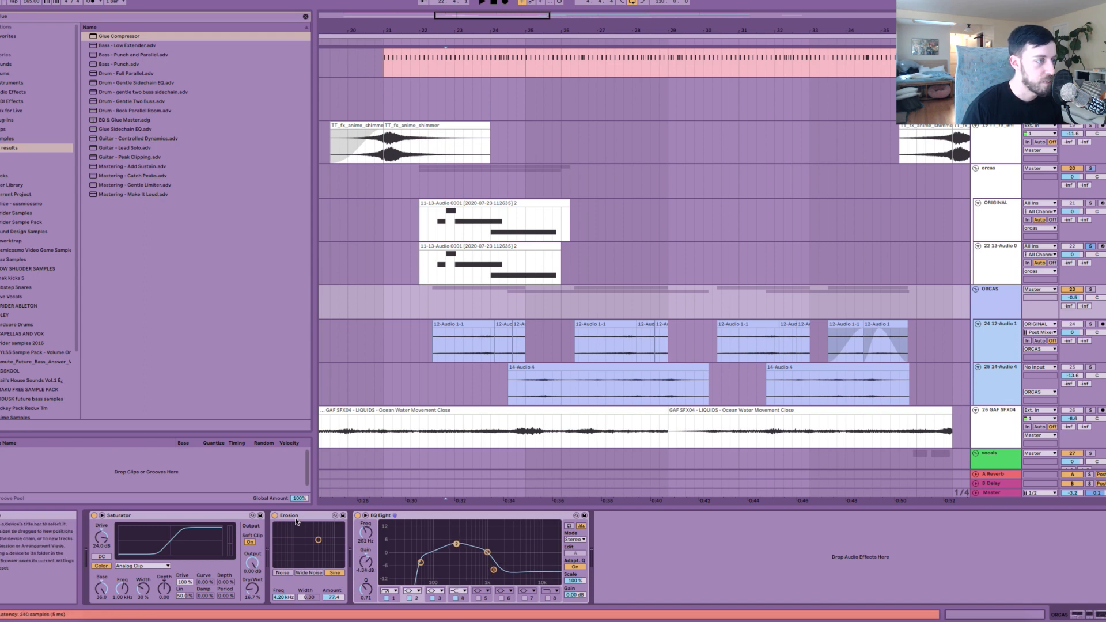
click(298, 520)
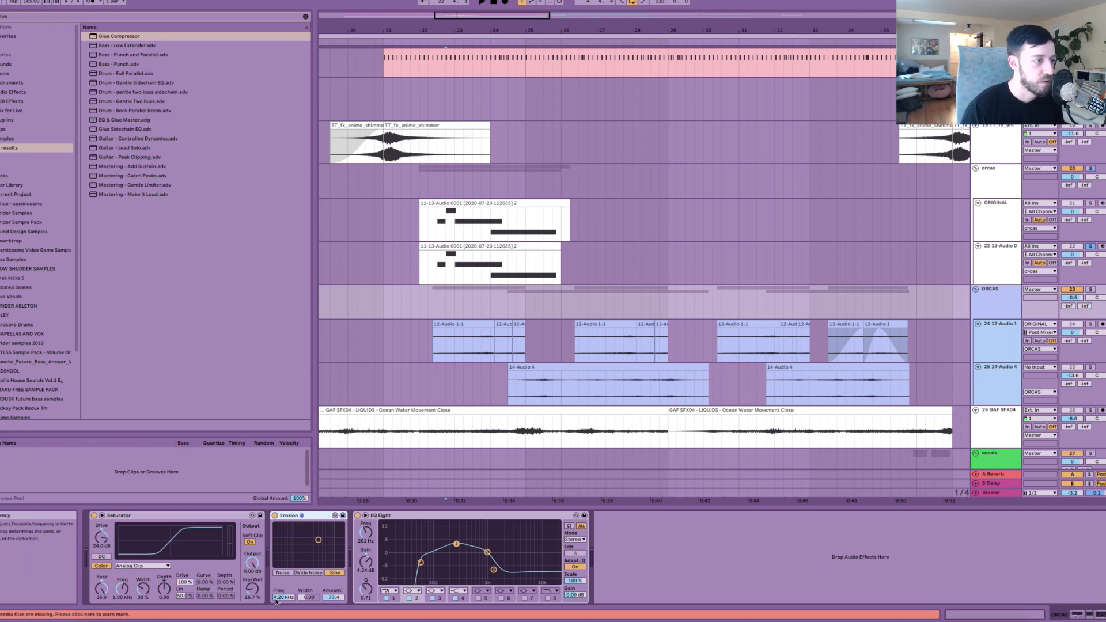
click(104, 546)
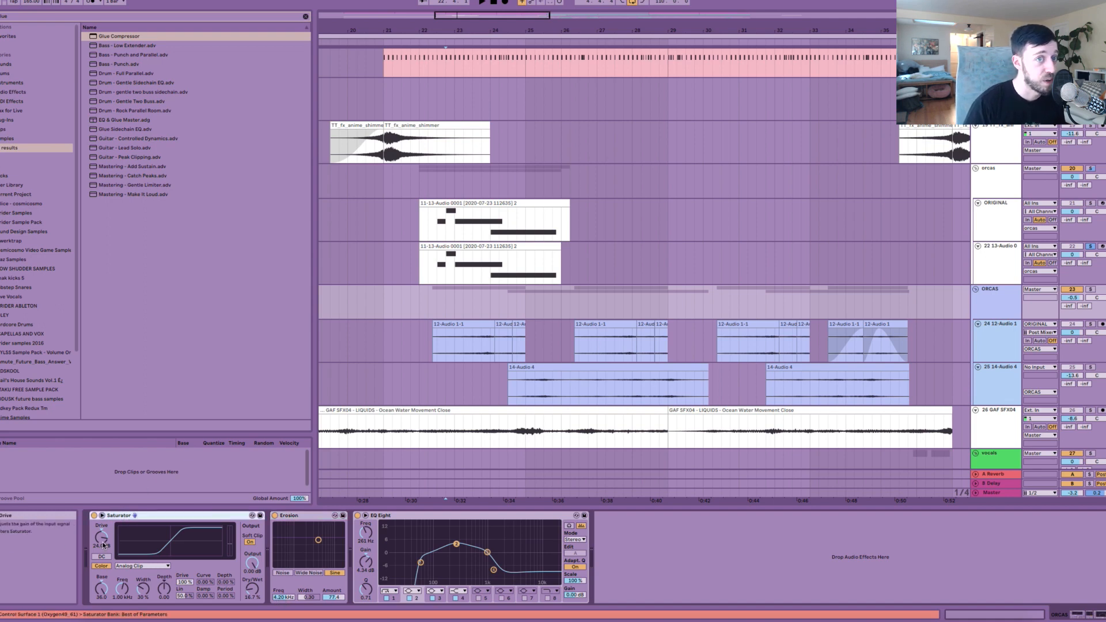
click(106, 593)
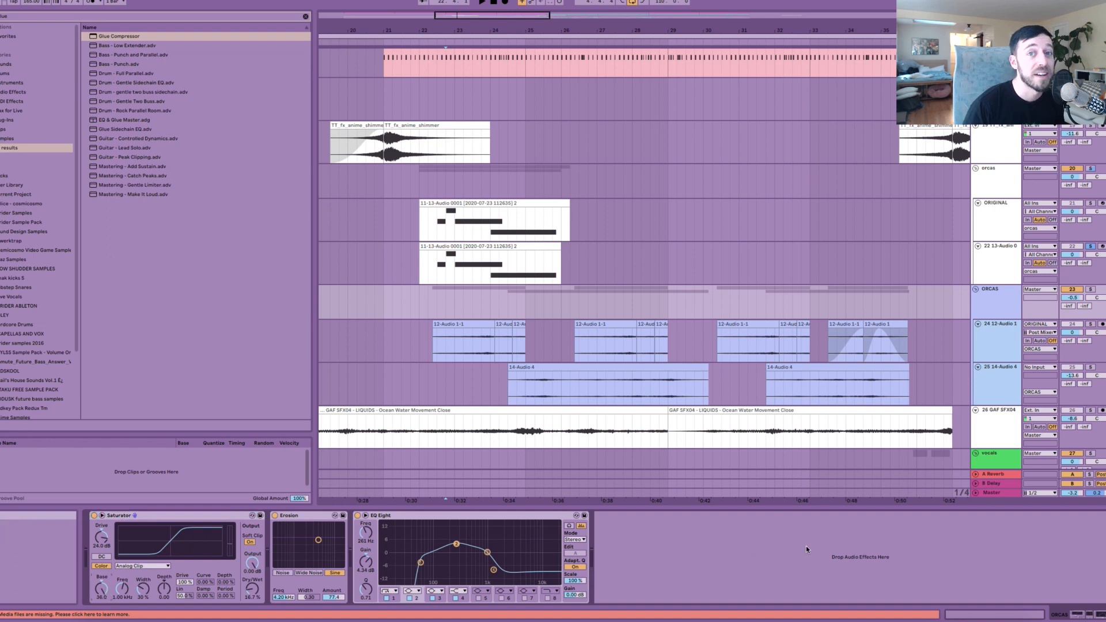
Step: Solo the ORCAS group and play it from about bar 22
click(455, 307)
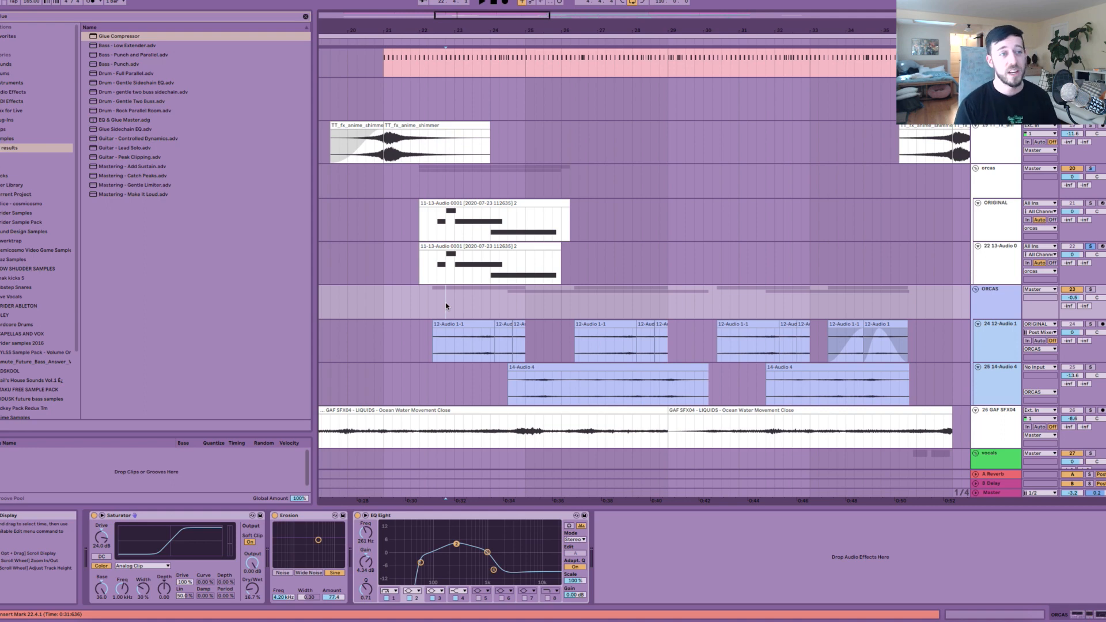
key(s)
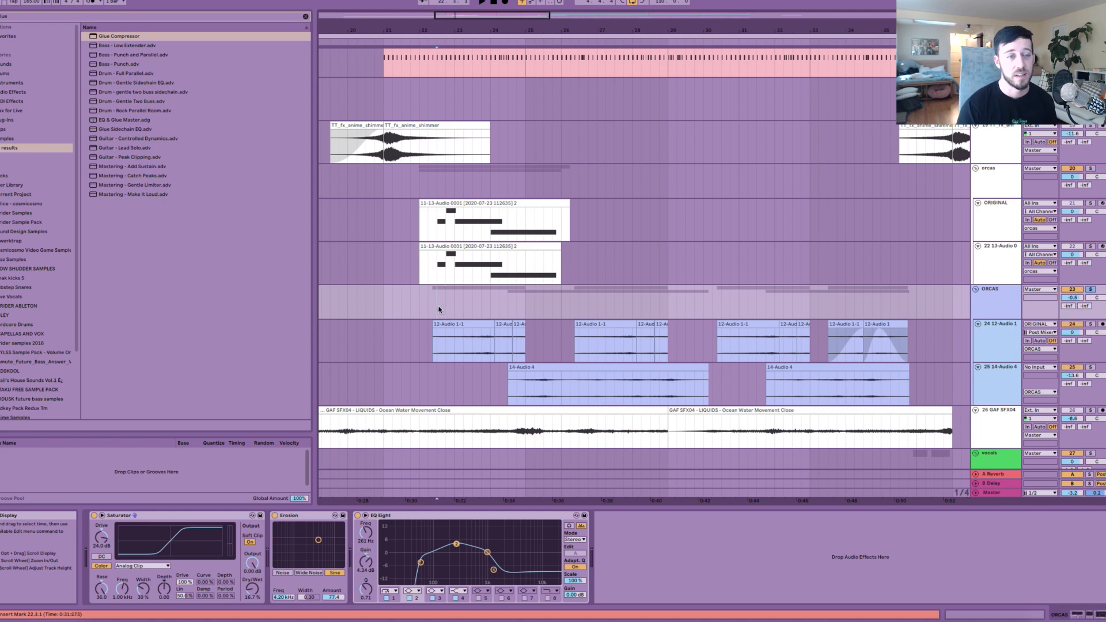
key(space)
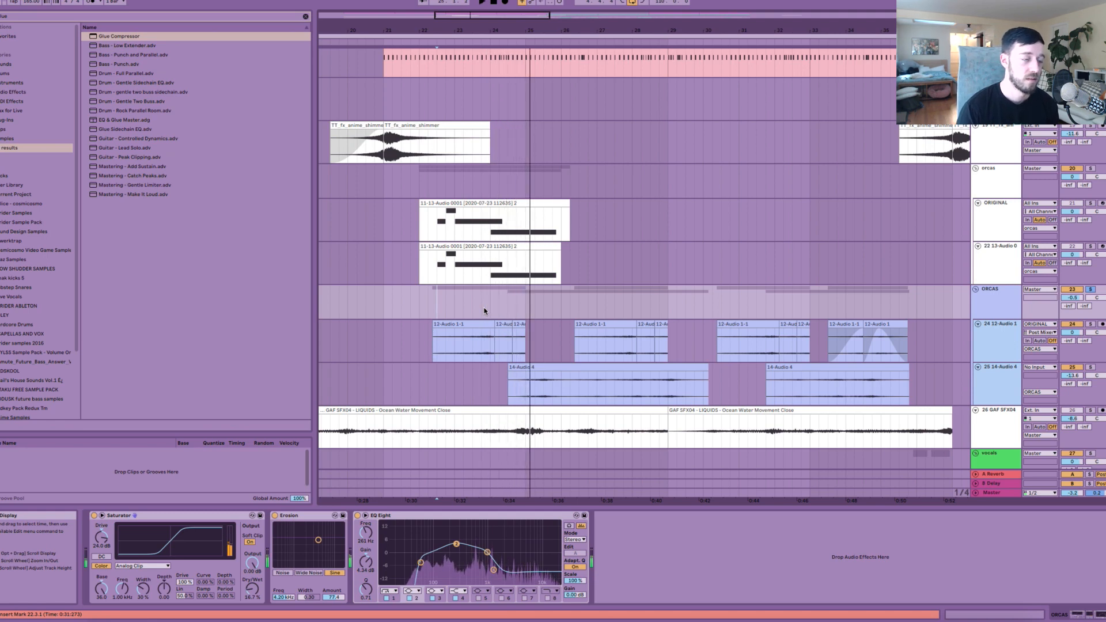
Step: Solo the GAF SFX04 ocean water track and examine its EQ Eight, Saturator and Erosion devices
scroll(484, 312, down, 4)
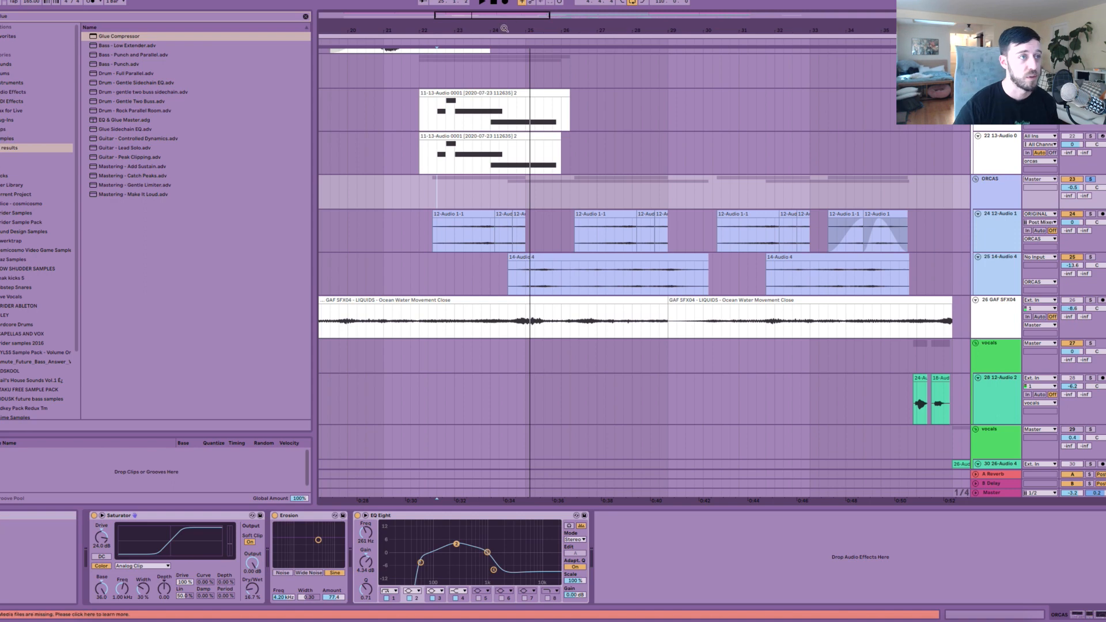
drag(494, 32, 494, 7)
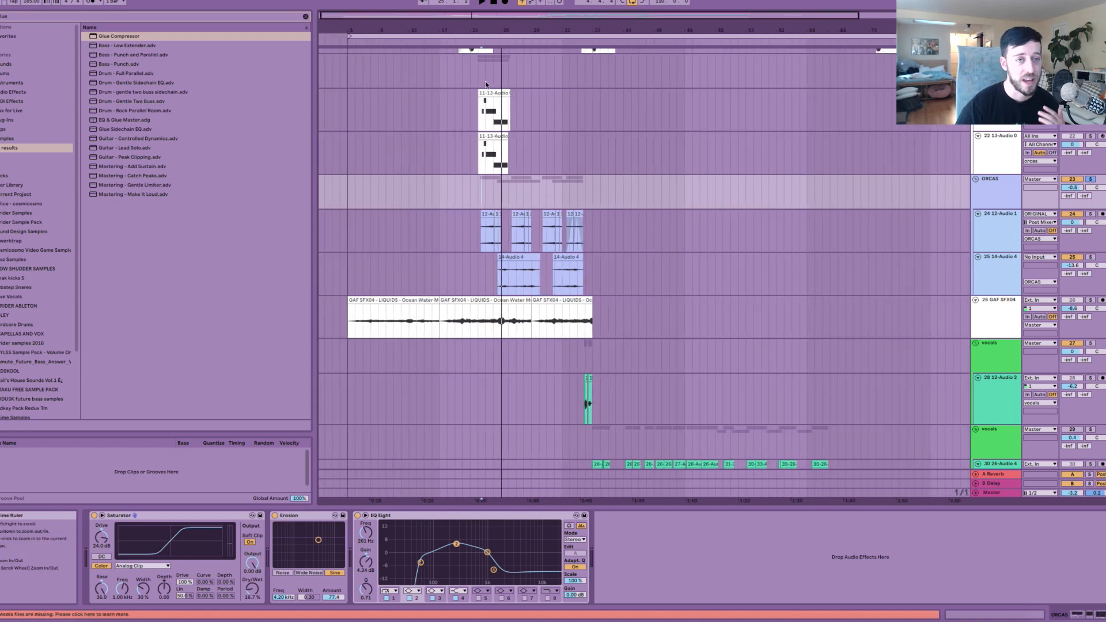
click(356, 319)
key(s)
click(399, 300)
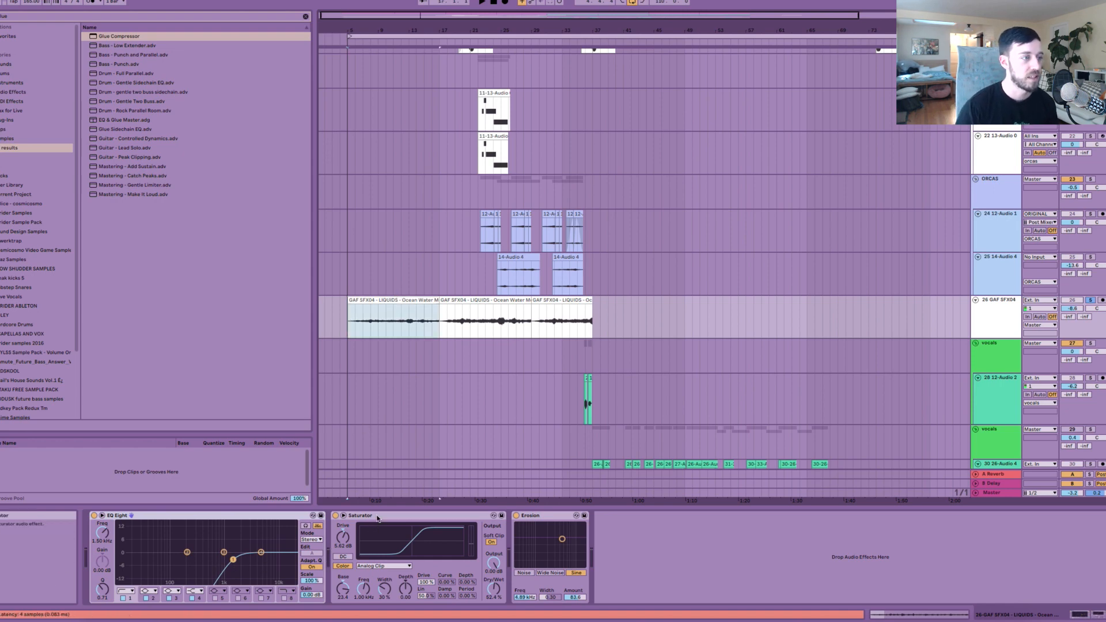
click(550, 516)
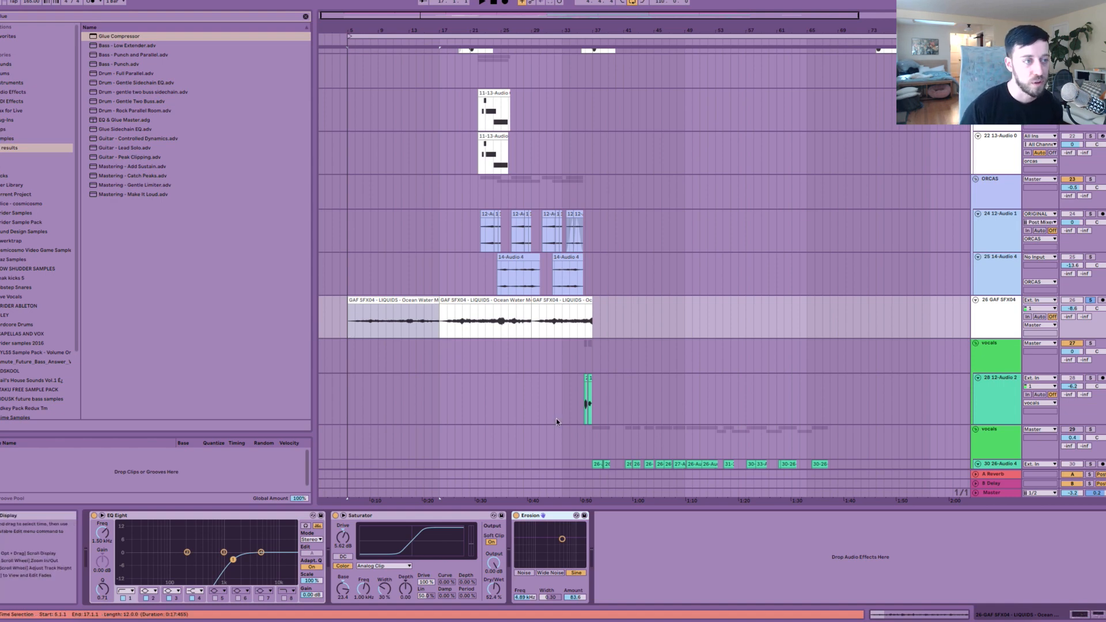
Step: Show track 28 (12-Audio 2)'s device chain, place the insert marker just before its first vocal clip, and solo the vocals group above it
click(576, 410)
click(583, 404)
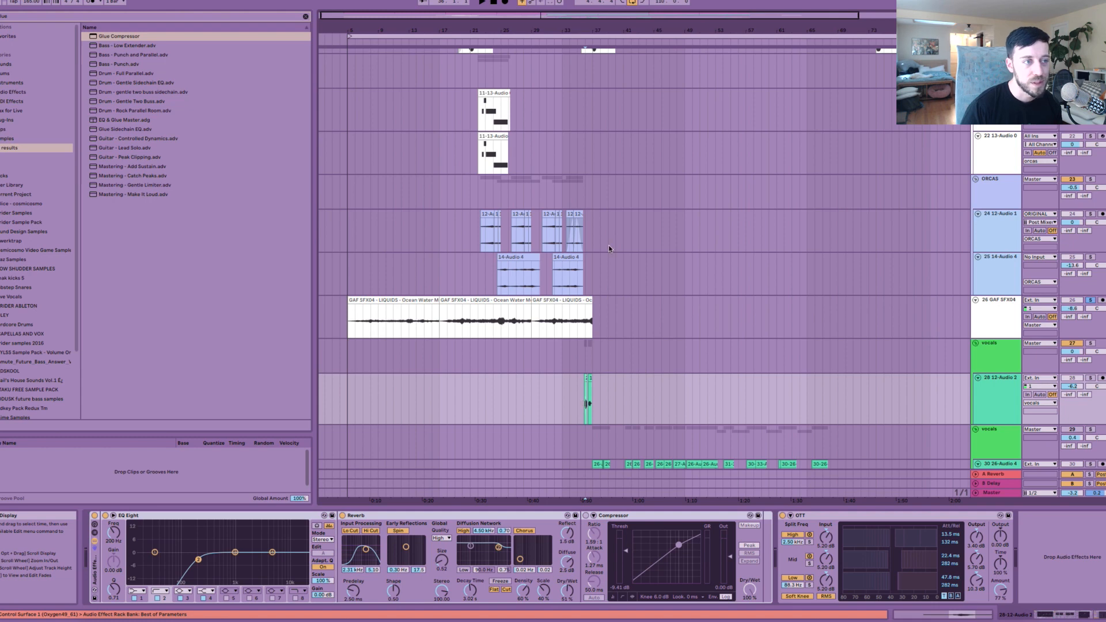
drag(580, 30, 579, 127)
click(624, 401)
click(602, 401)
click(1091, 344)
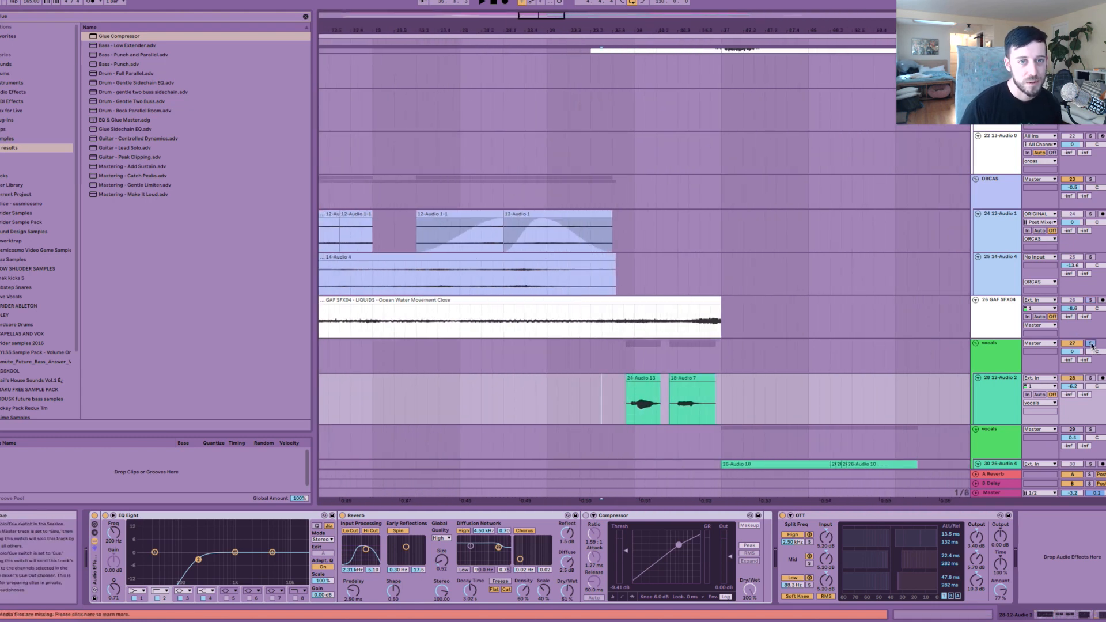
Step: Play the soloed vocals and examine the sample settings and waveform of the first vocal clip on track 28
key(space)
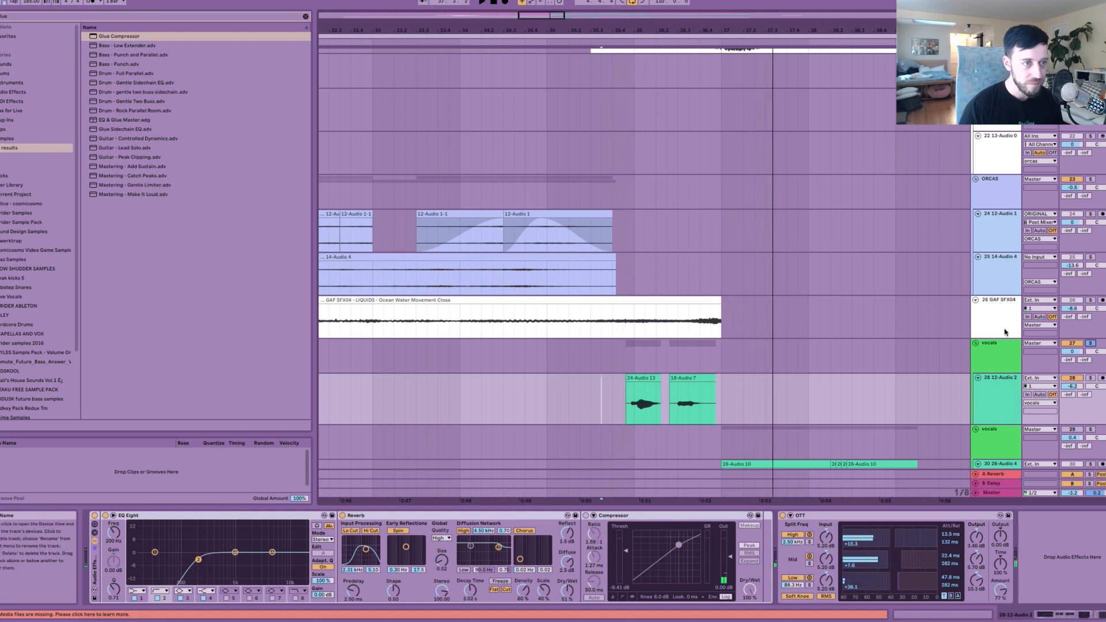
double_click(643, 403)
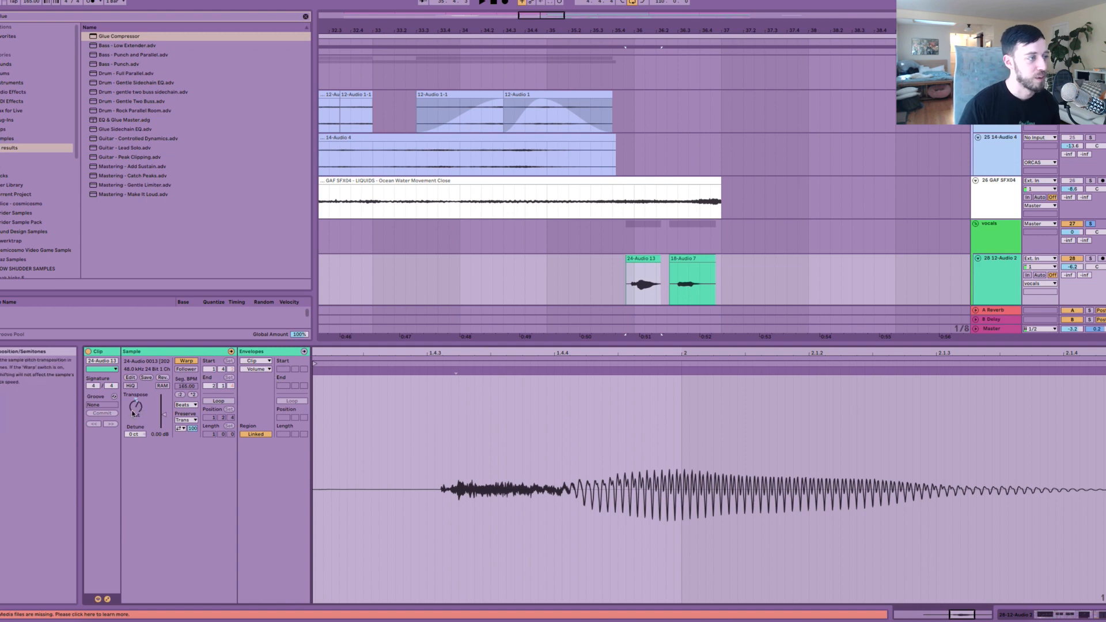
key(Right)
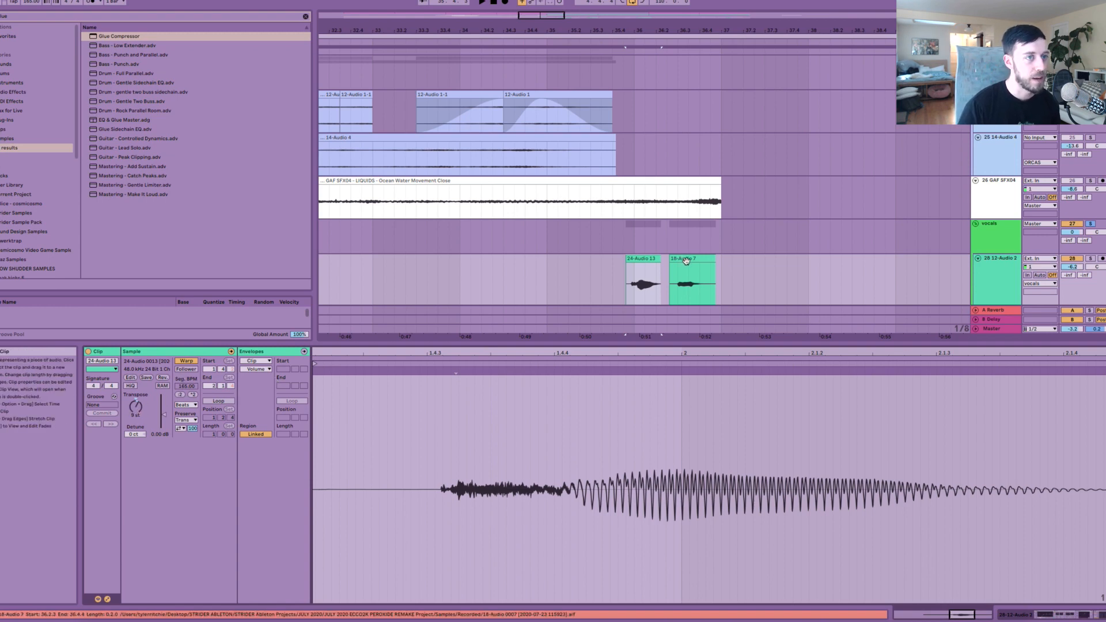
drag(613, 277, 765, 271)
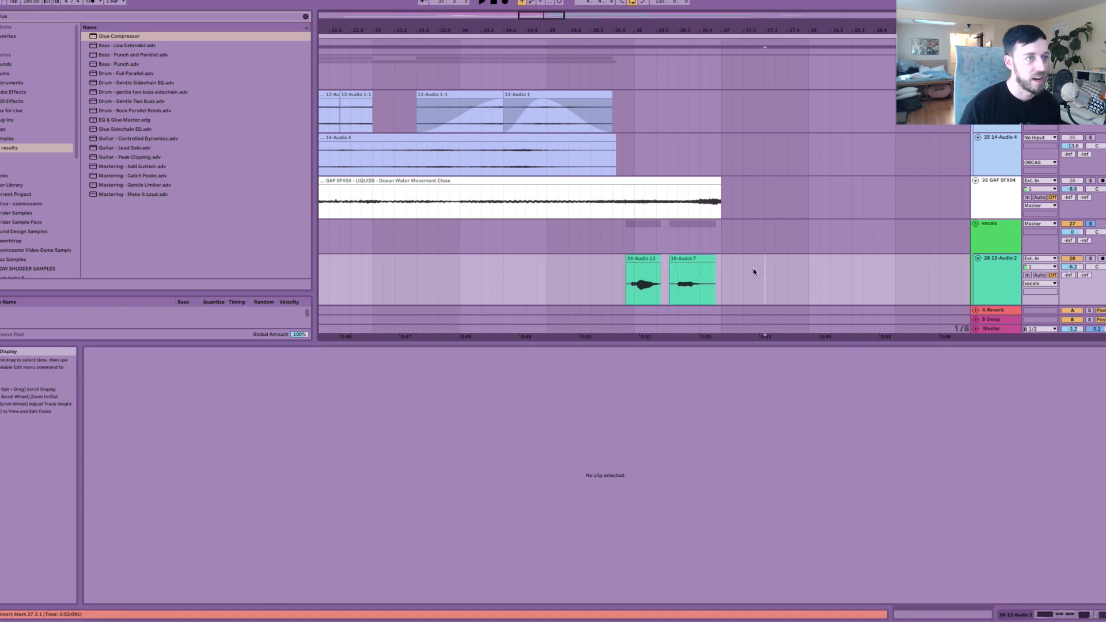
click(648, 282)
scroll(742, 221, down, 3)
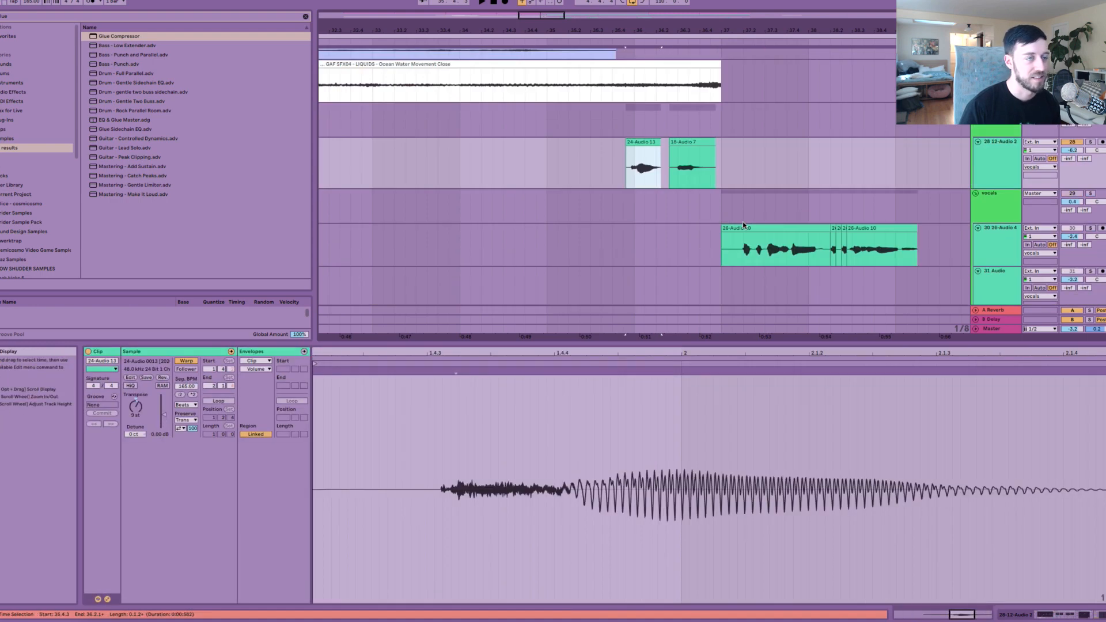
Step: Examine track 28's effect chain, covering EQ Eight, Reverb, Compressor and OTT
click(1005, 153)
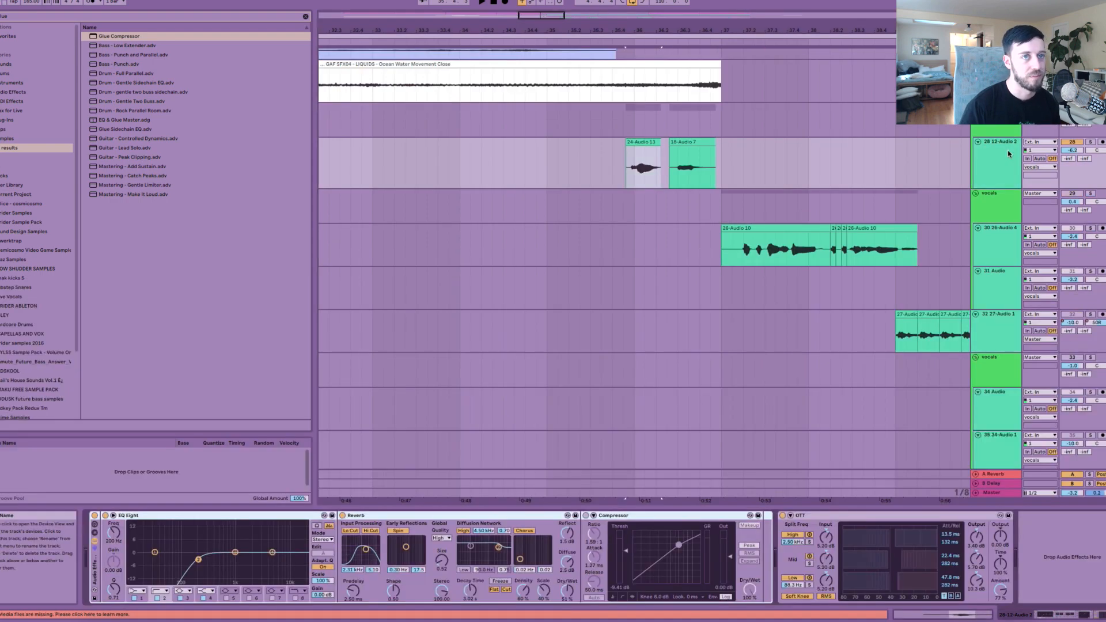
click(612, 172)
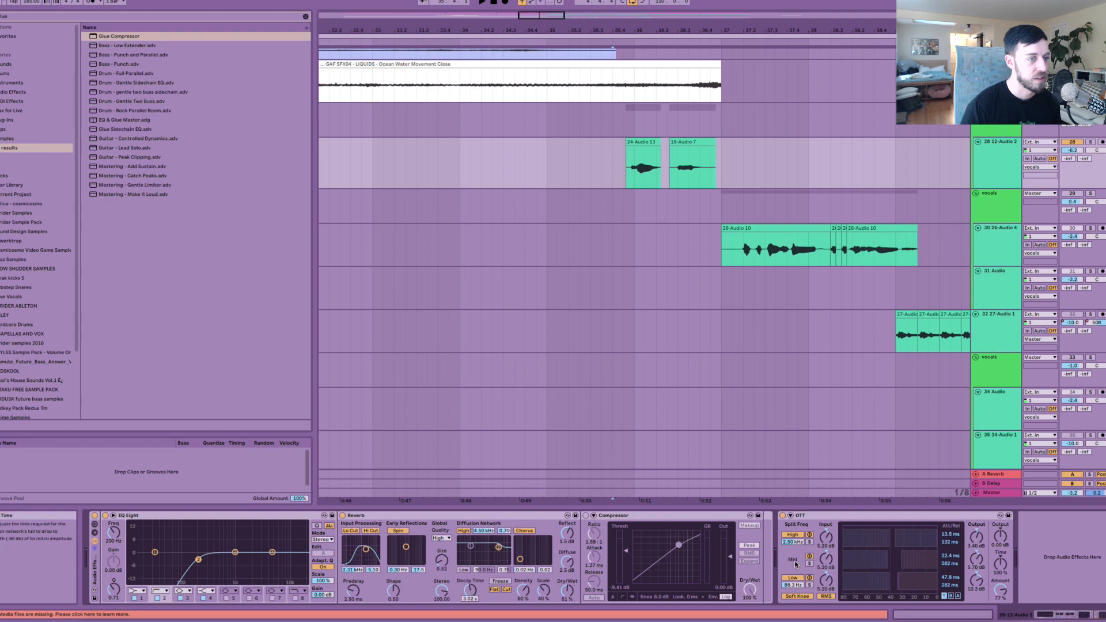
click(798, 516)
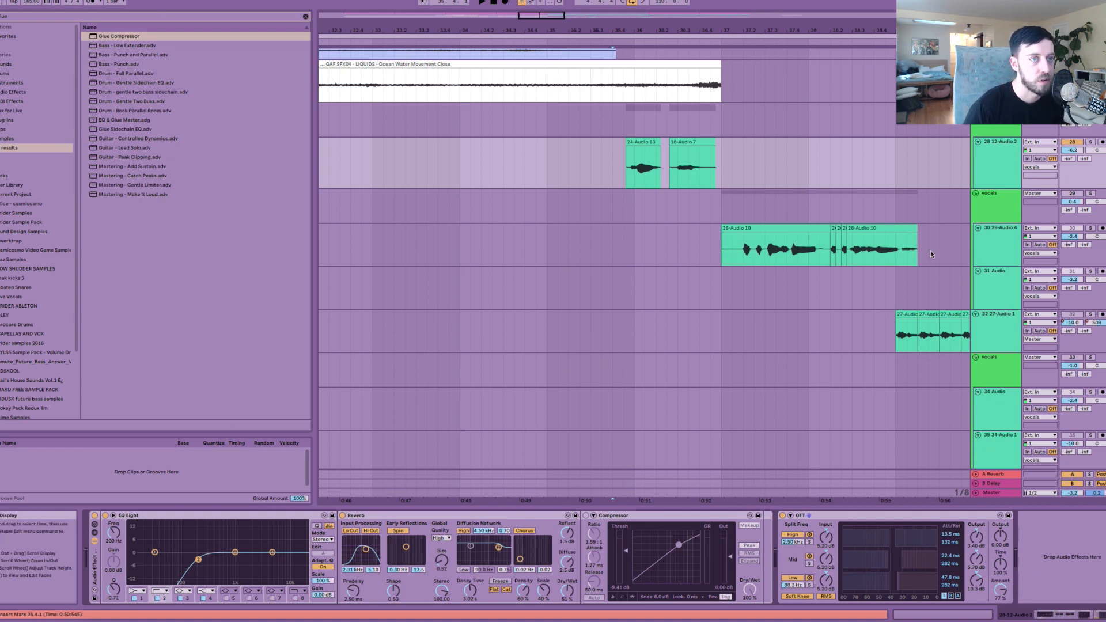
Step: Open SerumFX on the vocals group above track 28 and examine its Hyper/Dimension and multiband Compressor effects
click(992, 131)
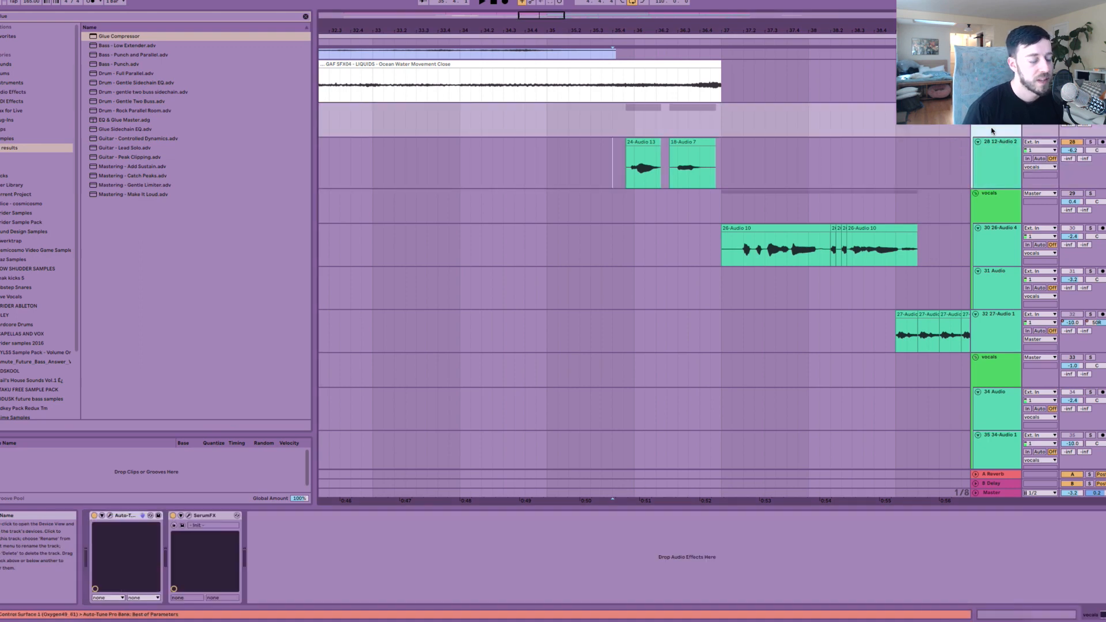
click(197, 512)
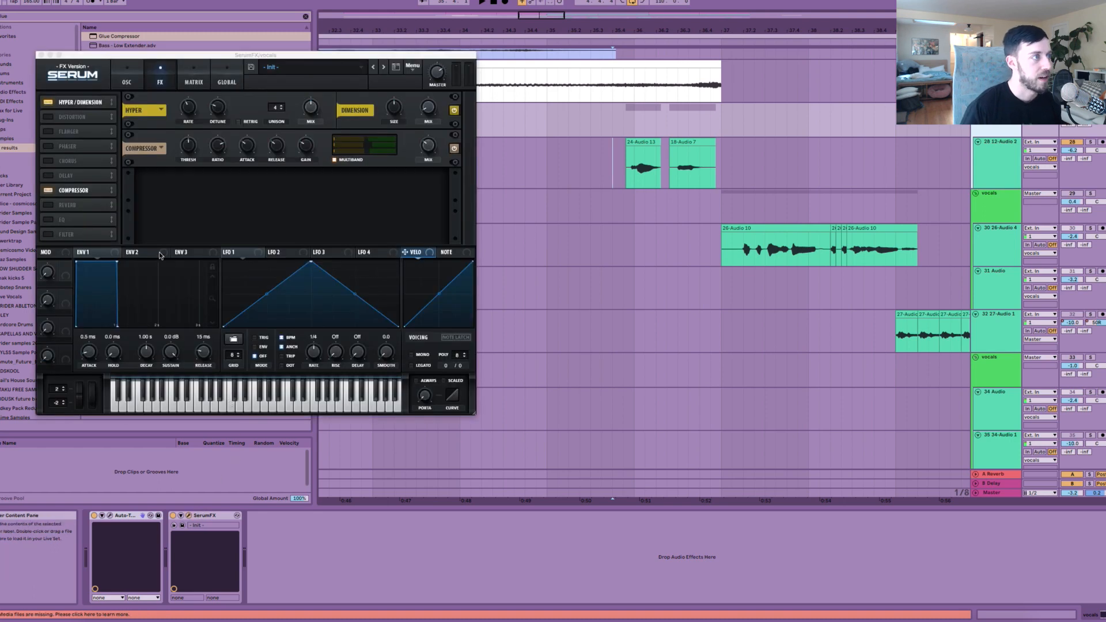
click(71, 191)
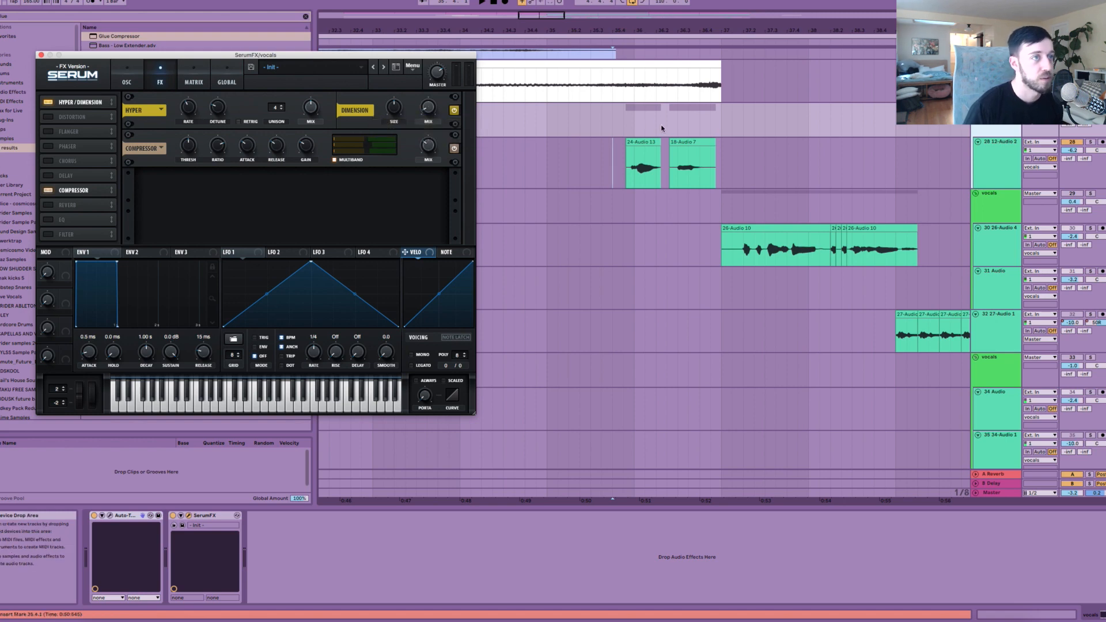
click(619, 122)
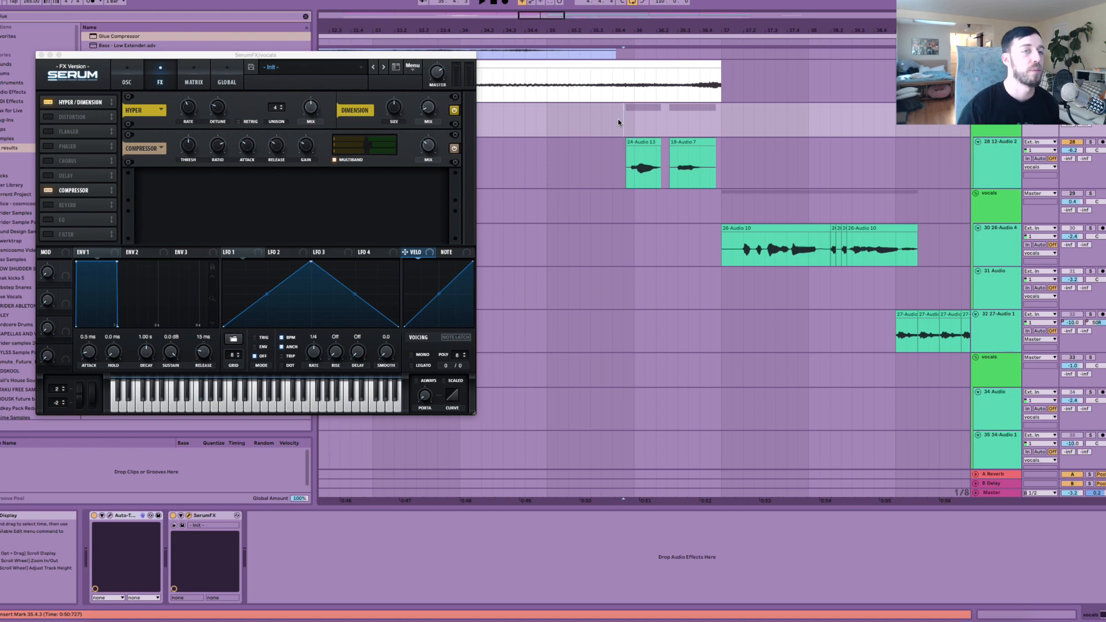
Step: Turn off the vocals solo and review the effect chains of vocals groups 29 and 33 and of vocal track 32
click(1001, 218)
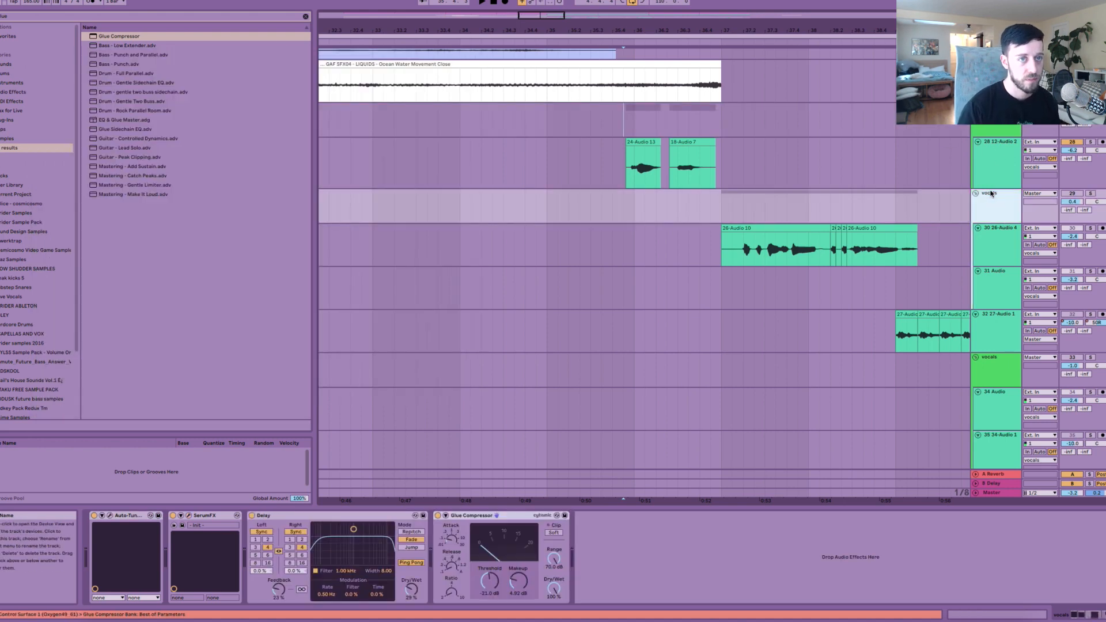
drag(941, 30, 523, 6)
scroll(519, 280, up, 4)
click(454, 347)
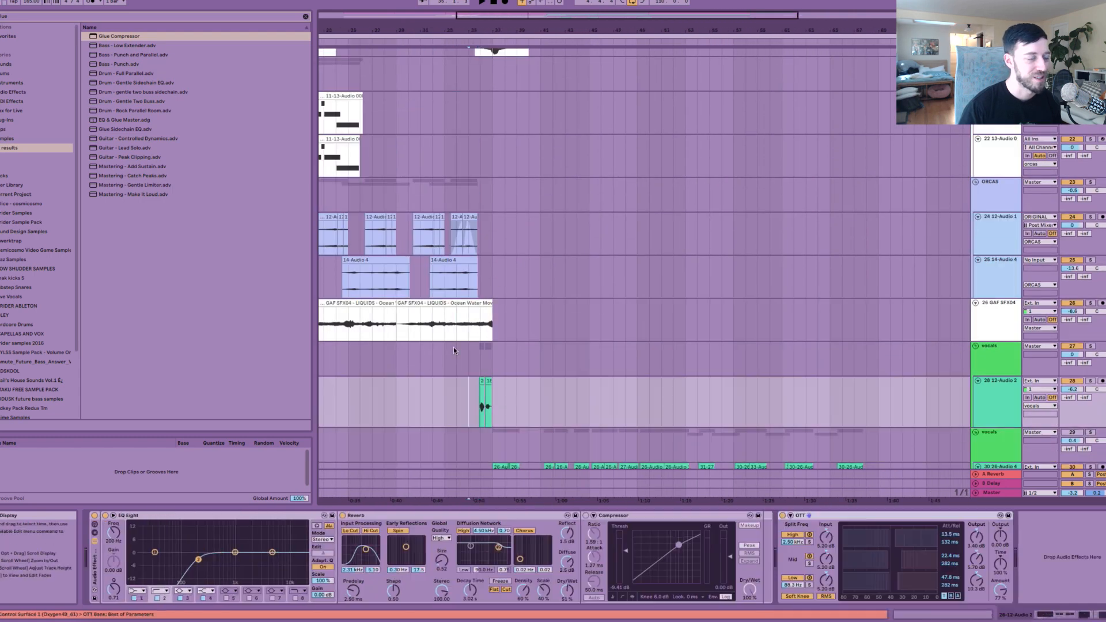
scroll(499, 359, down, 5)
click(475, 364)
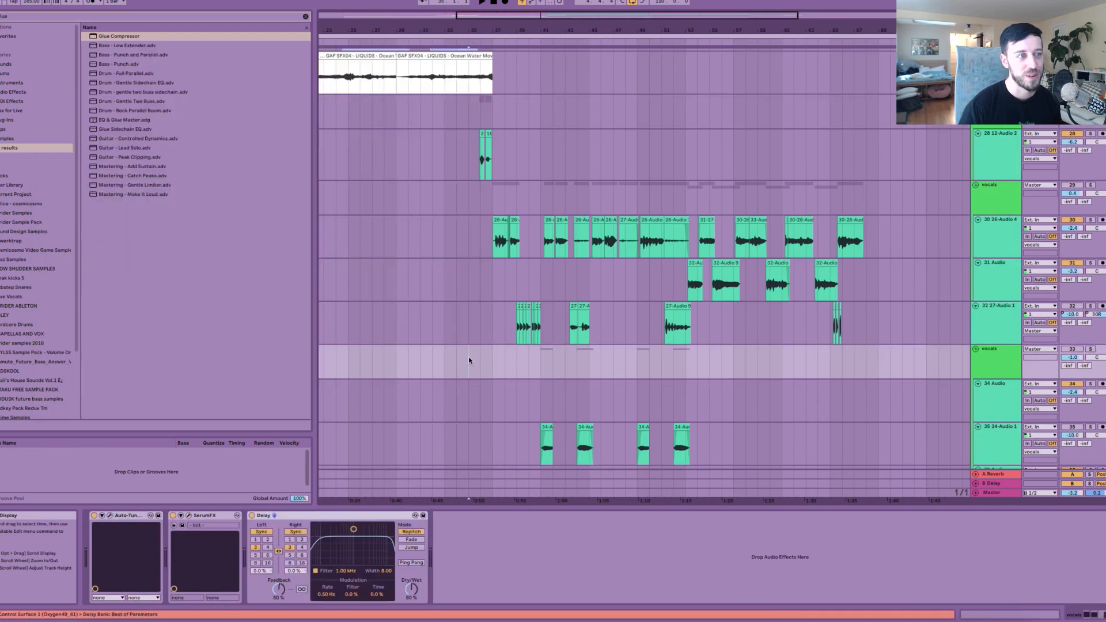
click(474, 328)
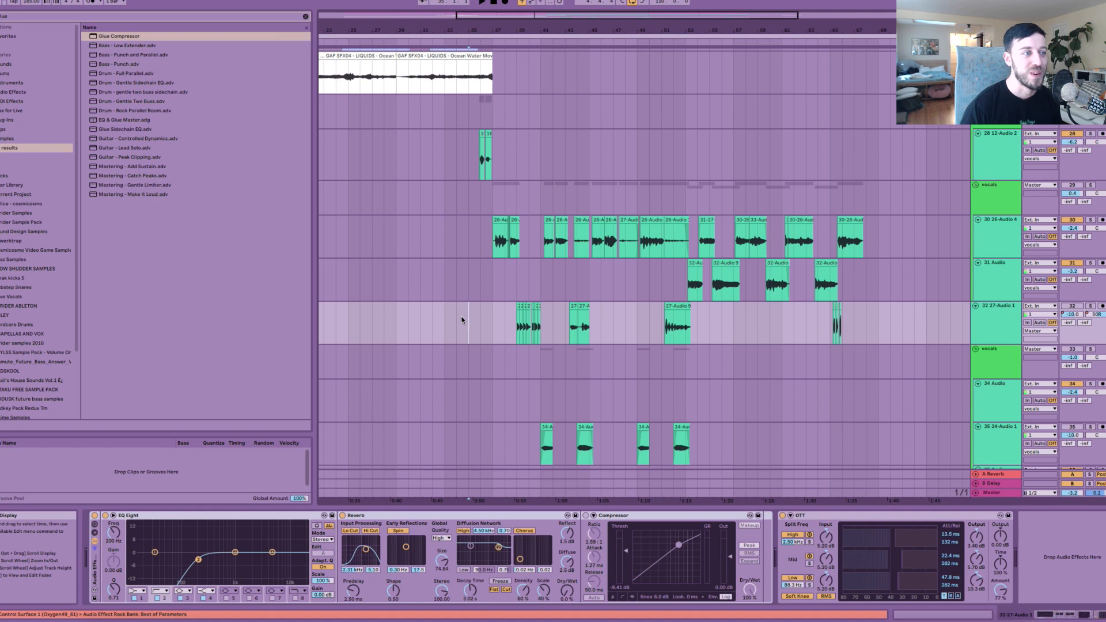
Step: Place the insert marker at bar 36 on vocal track 30 and play the song from there
click(480, 248)
scroll(480, 266, up, 1)
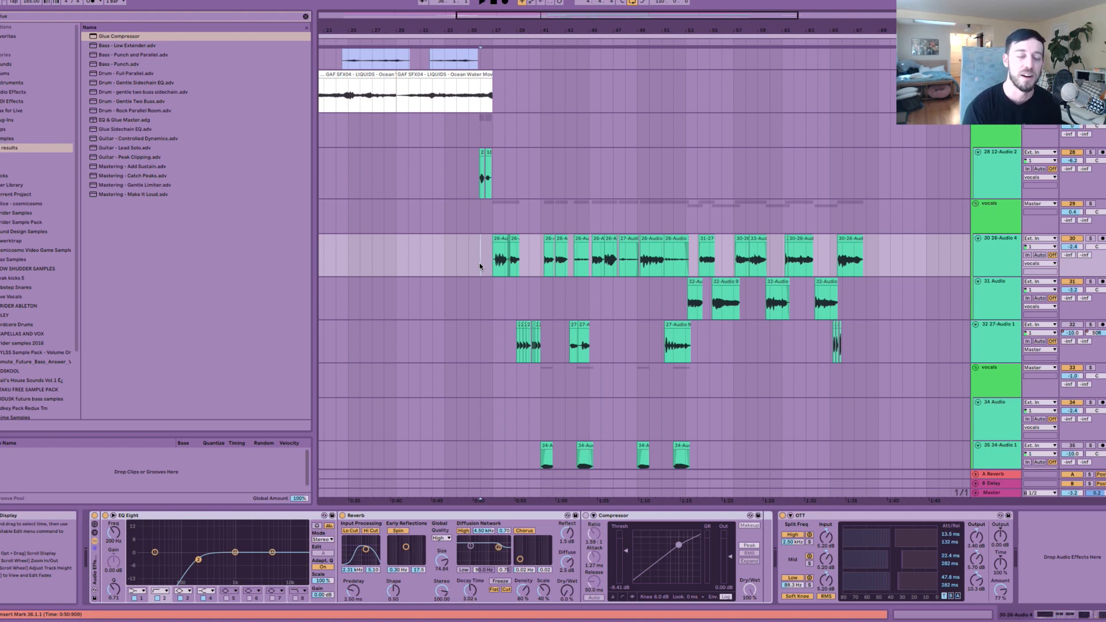
key(space)
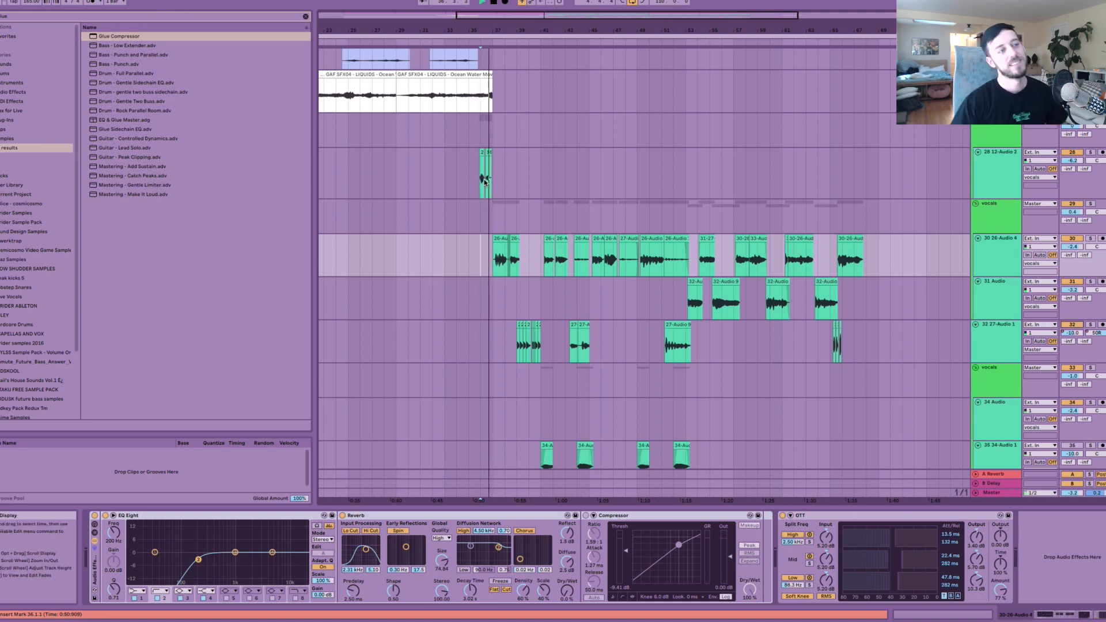
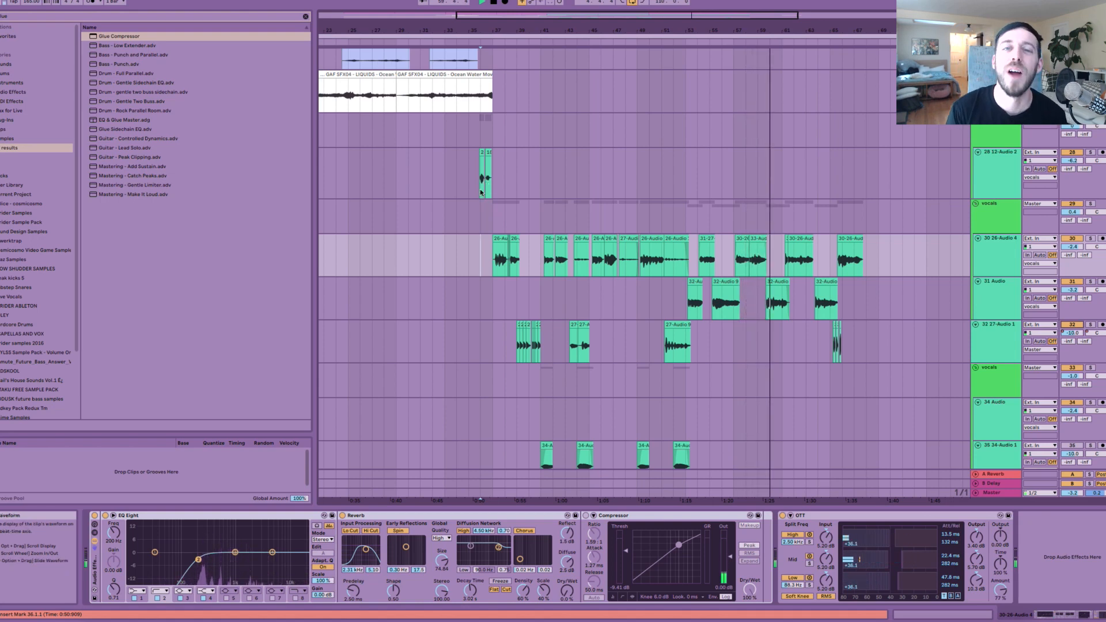
Step: Raise the Glue Compressor's makeup gain on vocals group 29 to a little over 6 dB during playback
click(979, 218)
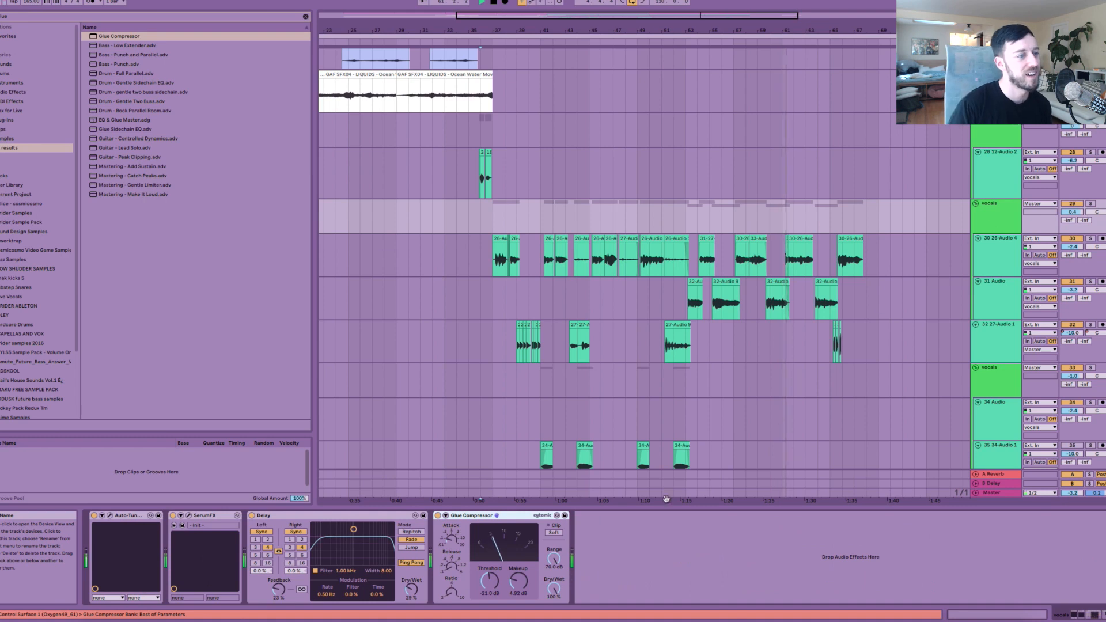
mouse_move(519, 581)
mouse_down()
mouse_move(520, 571)
mouse_move(518, 589)
mouse_up()
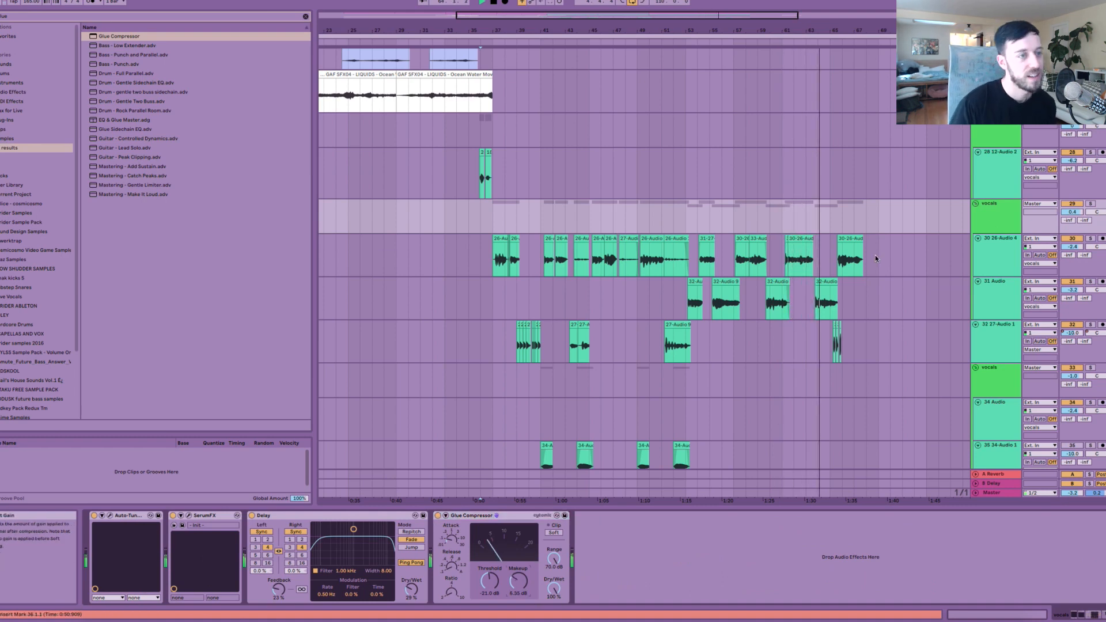
scroll(858, 322, down, 3)
scroll(899, 305, down, 3)
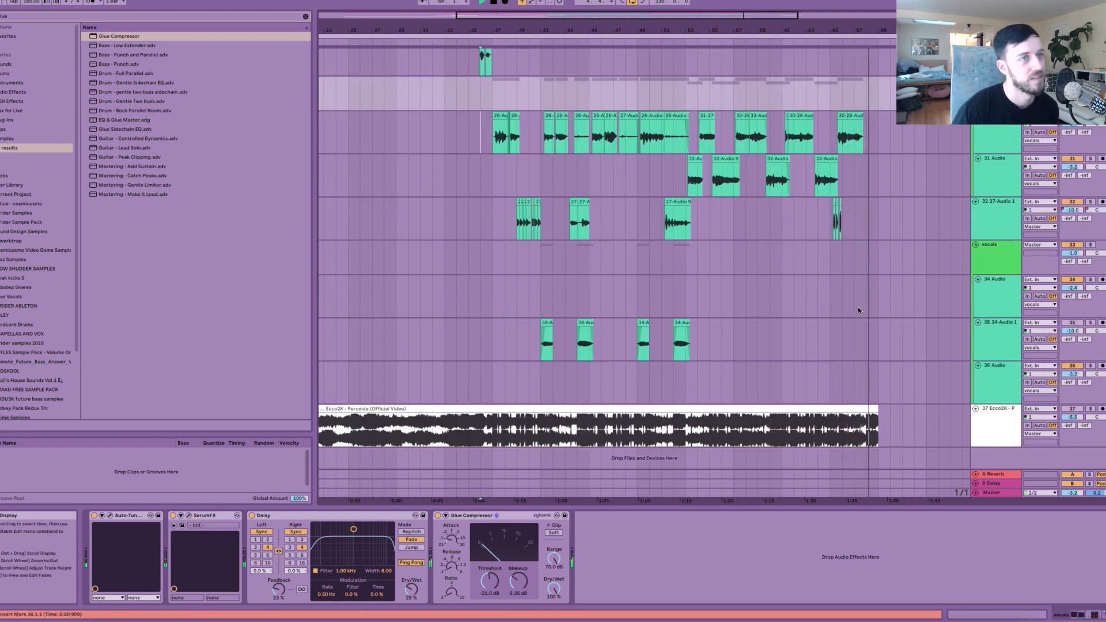
scroll(858, 310, up, 3)
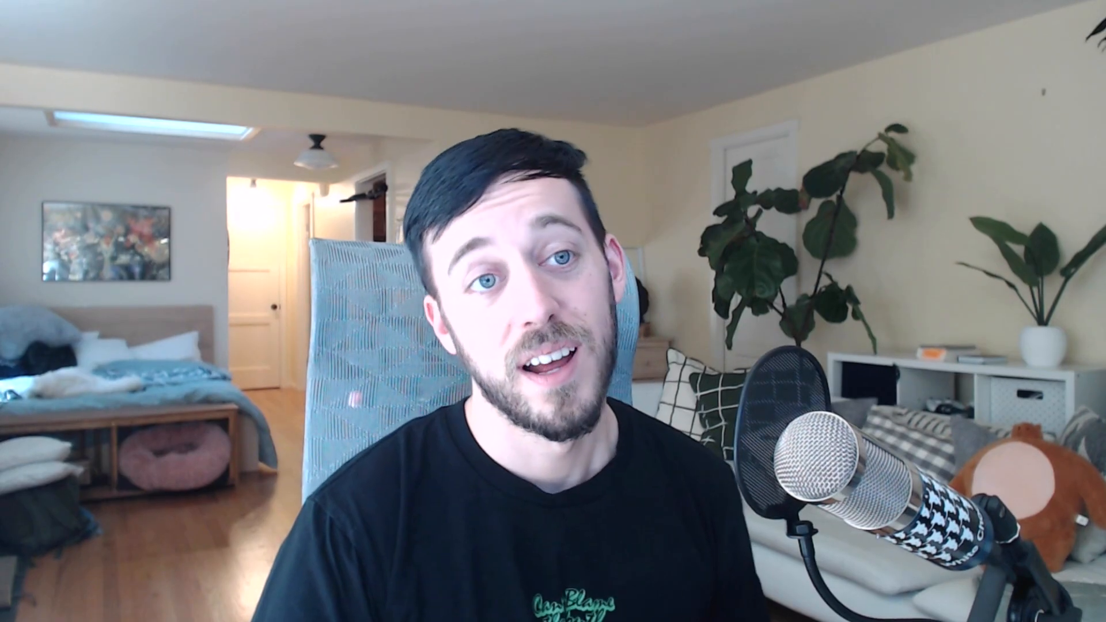